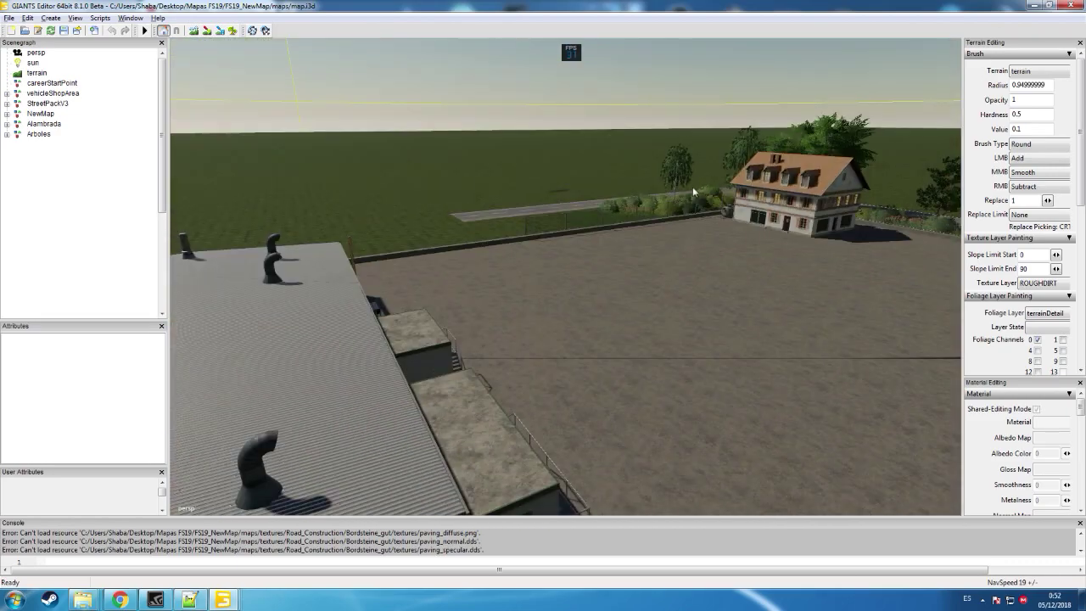
- Inspect the gravel yard with its house, halls, perimeter fence and road entrance from several viewpoints
{"action": "scroll", "coordinate": [789, 167], "scroll_direction": "up", "scroll_amount": 5}
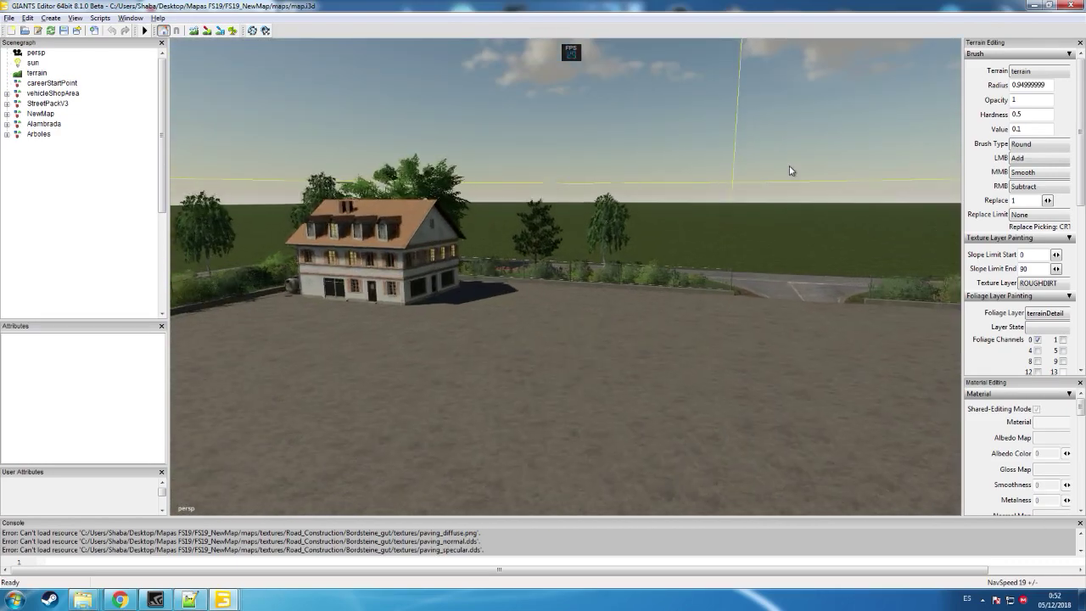
{"action": "scroll", "coordinate": [702, 173], "scroll_direction": "up", "scroll_amount": 6}
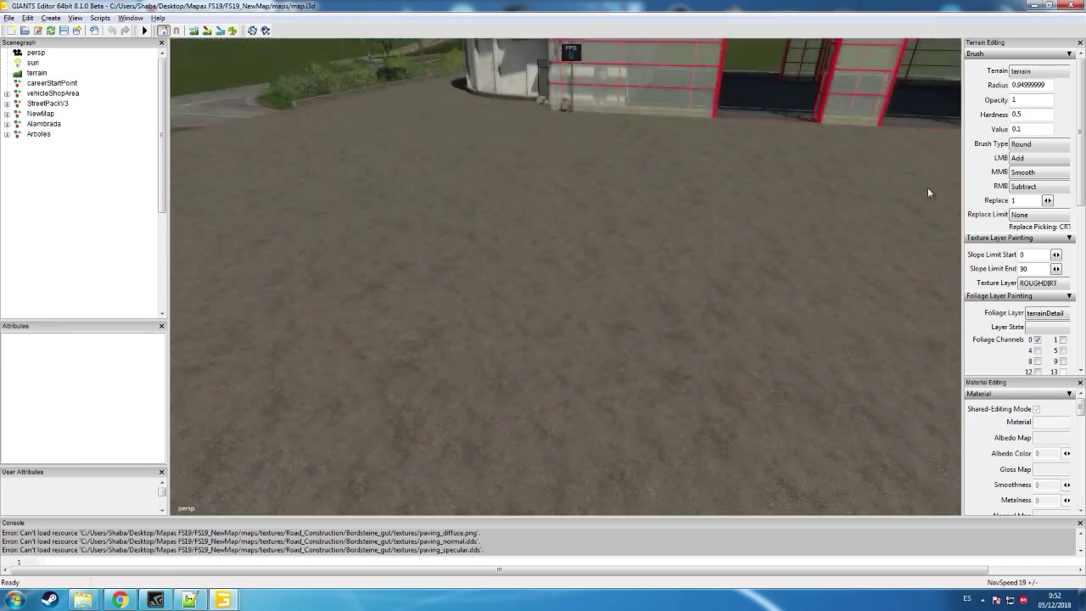
{"action": "scroll", "coordinate": [926, 189], "scroll_direction": "down", "scroll_amount": 4}
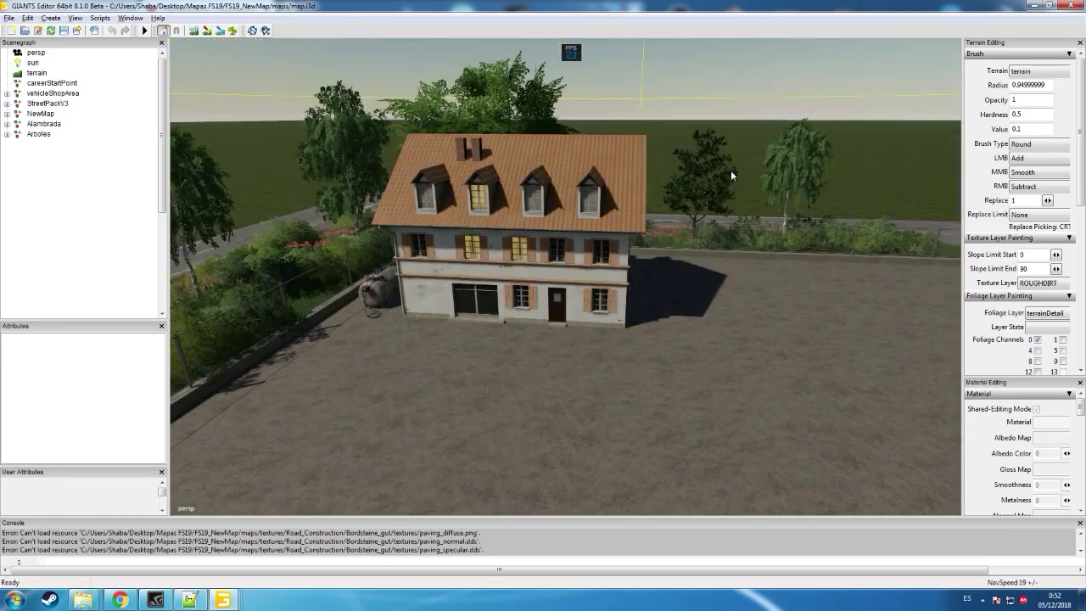
{"action": "scroll", "coordinate": [954, 188], "scroll_direction": "down", "scroll_amount": 3}
{"action": "left_click_drag", "start_coordinate": [855, 184], "coordinate": [729, 192], "text": "alt"}
{"action": "scroll", "coordinate": [632, 151], "scroll_direction": "up", "scroll_amount": 3}
{"action": "scroll", "coordinate": [670, 145], "scroll_direction": "up", "scroll_amount": 3}
{"action": "scroll", "coordinate": [665, 203], "scroll_direction": "up", "scroll_amount": 3}
{"action": "scroll", "coordinate": [658, 206], "scroll_direction": "up", "scroll_amount": 3}
{"action": "scroll", "coordinate": [738, 219], "scroll_direction": "up", "scroll_amount": 3}
{"action": "scroll", "coordinate": [581, 214], "scroll_direction": "down", "scroll_amount": 3}
{"action": "scroll", "coordinate": [548, 218], "scroll_direction": "down", "scroll_amount": 3}
{"action": "scroll", "coordinate": [477, 203], "scroll_direction": "up", "scroll_amount": 3}
{"action": "left_click_drag", "start_coordinate": [598, 184], "coordinate": [609, 221], "text": "alt"}
{"action": "scroll", "coordinate": [743, 233], "scroll_direction": "down", "scroll_amount": 3}
{"action": "scroll", "coordinate": [738, 204], "scroll_direction": "up", "scroll_amount": 4}
{"action": "scroll", "coordinate": [608, 221], "scroll_direction": "down", "scroll_amount": 4}
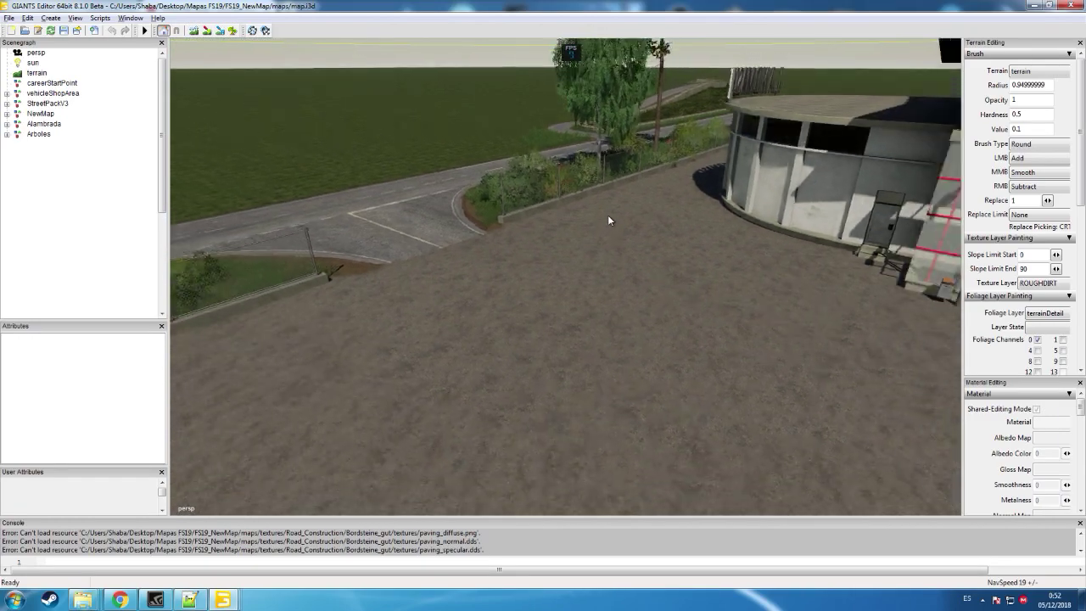
{"action": "scroll", "coordinate": [608, 220], "scroll_direction": "down", "scroll_amount": 1}
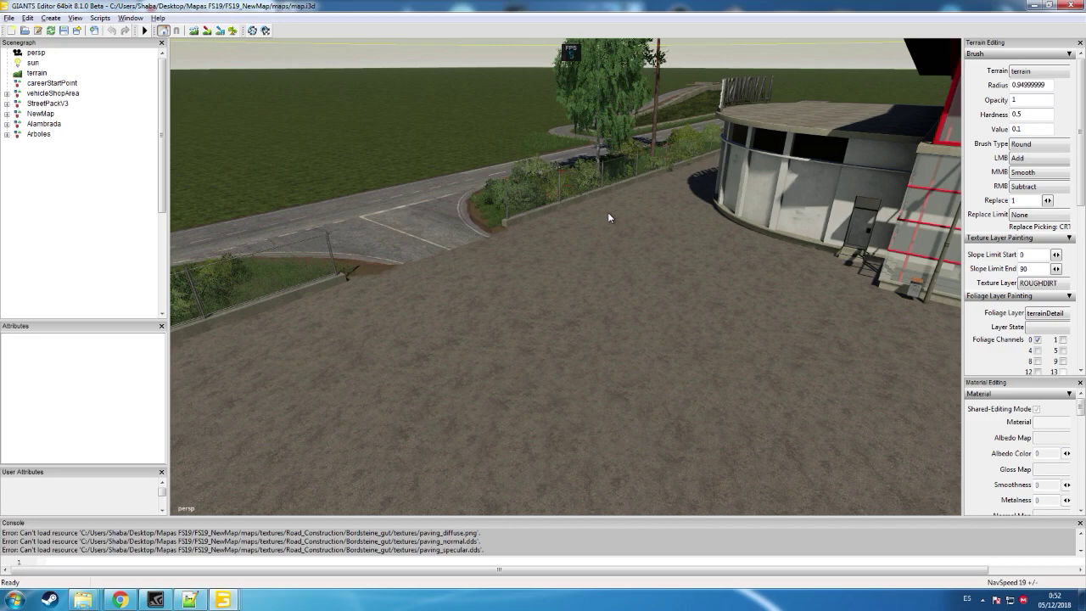
- Follow the road outside the yard to the raised curved side road and examine its open end and retaining wall
{"action": "right_click_drag", "start_coordinate": [607, 217], "coordinate": [429, 219]}
{"action": "left_click_drag", "start_coordinate": [429, 221], "coordinate": [242, 208], "text": "alt"}
{"action": "left_click_drag", "start_coordinate": [477, 219], "coordinate": [909, 206], "text": "alt"}
{"action": "scroll", "coordinate": [703, 267], "scroll_direction": "down", "scroll_amount": 5}
{"action": "left_click_drag", "start_coordinate": [595, 226], "coordinate": [495, 251], "text": "alt"}
{"action": "scroll", "coordinate": [541, 215], "scroll_direction": "up", "scroll_amount": 5}
{"action": "scroll", "coordinate": [534, 221], "scroll_direction": "up", "scroll_amount": 3}
{"action": "scroll", "coordinate": [575, 217], "scroll_direction": "up", "scroll_amount": 4}
{"action": "scroll", "coordinate": [629, 216], "scroll_direction": "up", "scroll_amount": 4}
{"action": "scroll", "coordinate": [656, 202], "scroll_direction": "up", "scroll_amount": 2}
{"action": "scroll", "coordinate": [656, 215], "scroll_direction": "up", "scroll_amount": 5}
{"action": "scroll", "coordinate": [739, 247], "scroll_direction": "down", "scroll_amount": 6}
{"action": "scroll", "coordinate": [588, 273], "scroll_direction": "down", "scroll_amount": 4}
{"action": "right_click_drag", "start_coordinate": [560, 257], "coordinate": [762, 290]}
{"action": "scroll", "coordinate": [763, 289], "scroll_direction": "down", "scroll_amount": 5}
{"action": "right_click_drag", "start_coordinate": [713, 252], "coordinate": [605, 224]}
{"action": "scroll", "coordinate": [551, 220], "scroll_direction": "up", "scroll_amount": 5}
{"action": "left_click_drag", "start_coordinate": [605, 224], "coordinate": [450, 167], "text": "alt"}
{"action": "scroll", "coordinate": [798, 230], "scroll_direction": "down", "scroll_amount": 8}
{"action": "scroll", "coordinate": [681, 209], "scroll_direction": "up", "scroll_amount": 6}
{"action": "scroll", "coordinate": [785, 227], "scroll_direction": "down", "scroll_amount": 5}
{"action": "scroll", "coordinate": [786, 227], "scroll_direction": "down", "scroll_amount": 5}
{"action": "scroll", "coordinate": [870, 197], "scroll_direction": "up", "scroll_amount": 10}
{"action": "scroll", "coordinate": [633, 239], "scroll_direction": "down", "scroll_amount": 8}
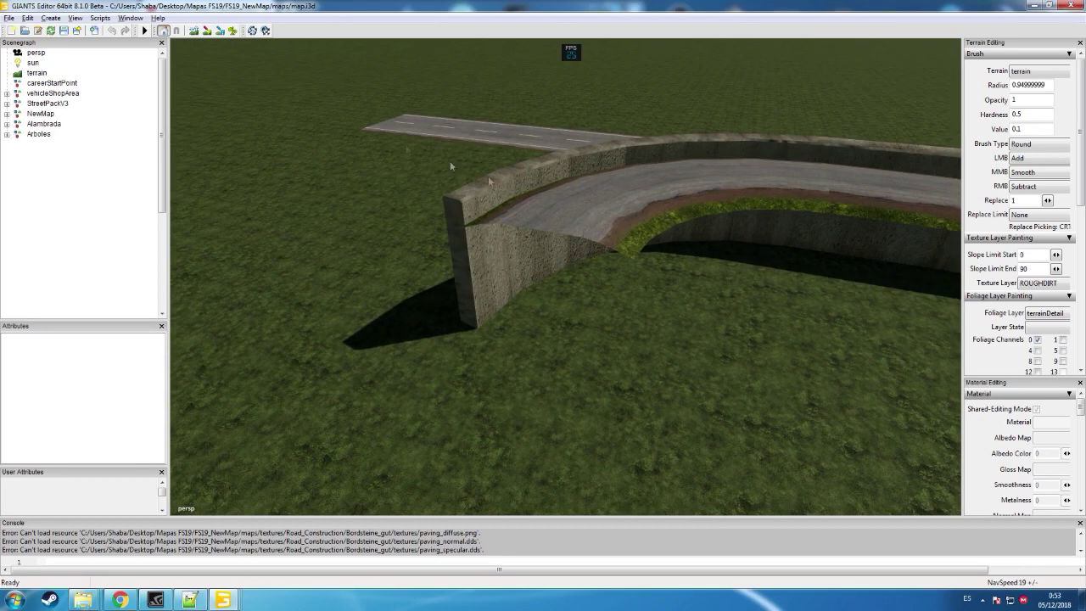
- Activate terrain sculpting and set the brush's RMB mode to Replace with a replace height of 70
{"action": "left_click", "coordinate": [193, 33]}
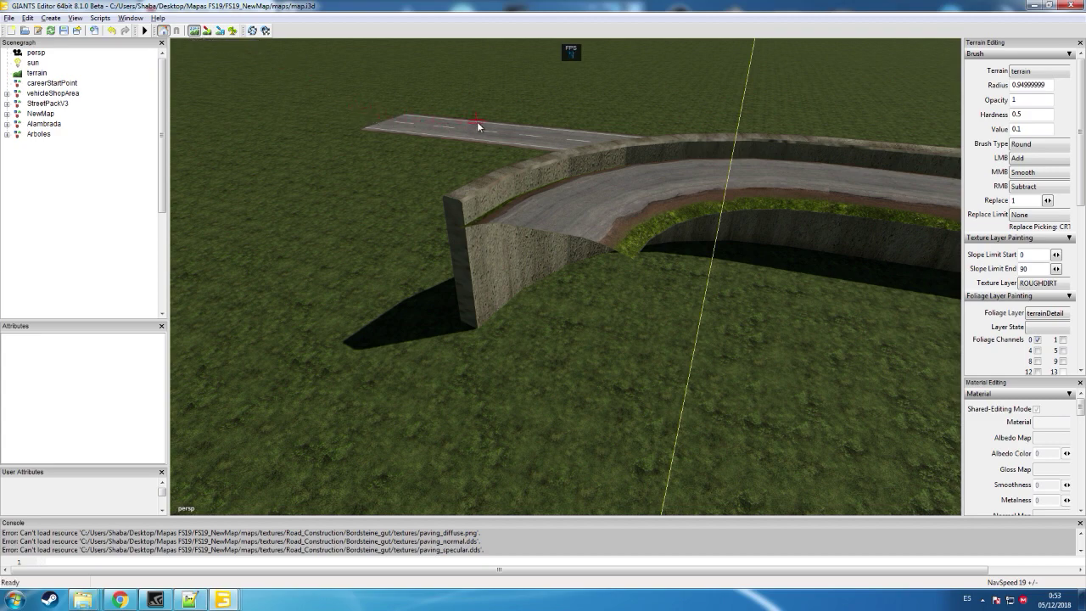
{"action": "left_click", "coordinate": [194, 34]}
{"action": "left_click_drag", "start_coordinate": [567, 235], "coordinate": [594, 248], "text": "alt"}
{"action": "middle_click_drag", "start_coordinate": [594, 250], "coordinate": [549, 259]}
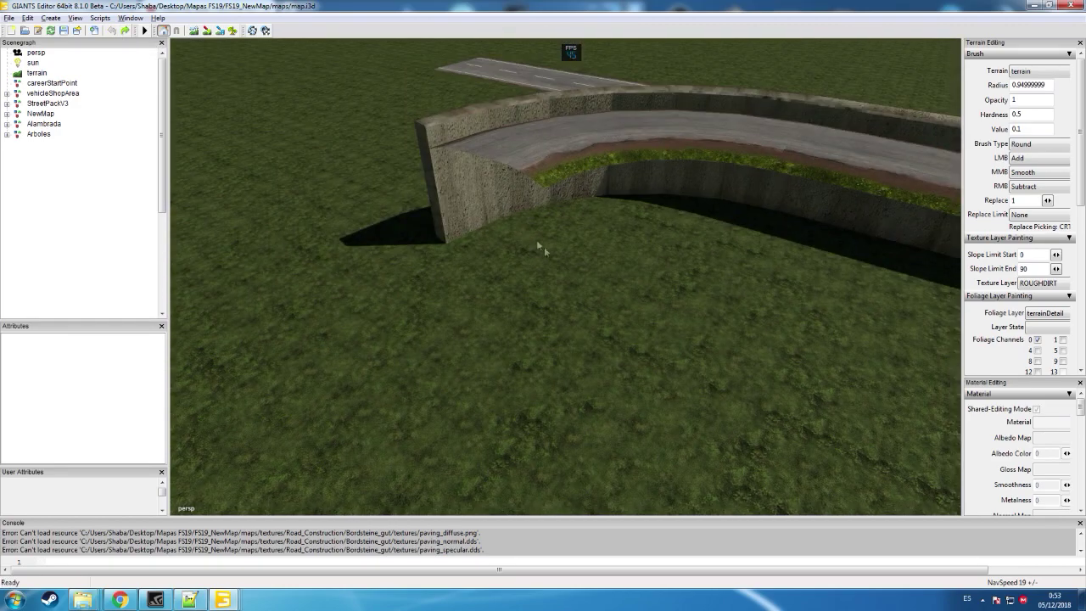
{"action": "left_click", "coordinate": [193, 31]}
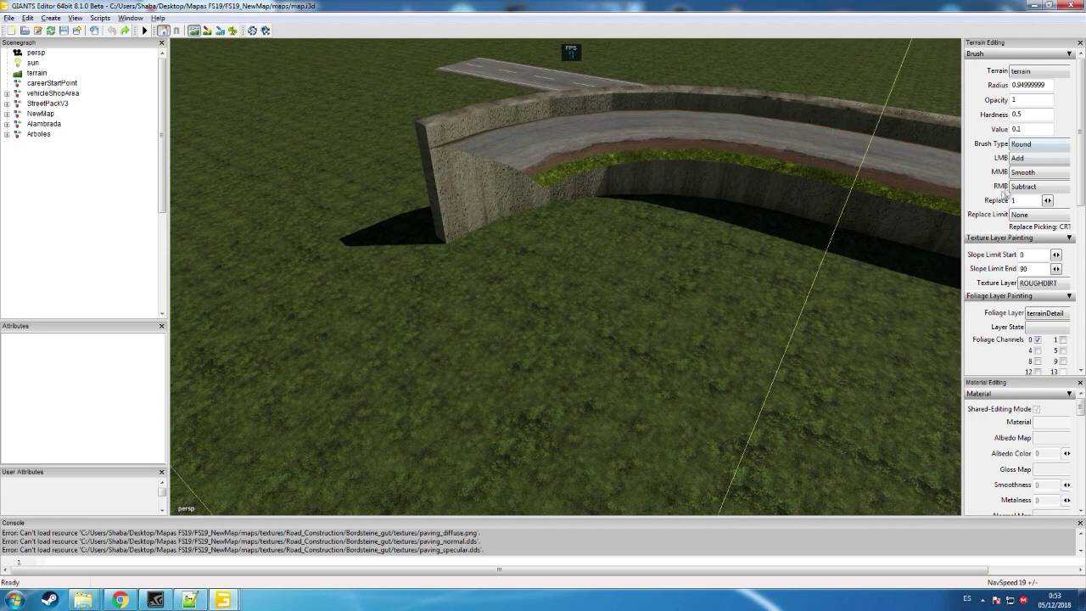
{"action": "left_click_drag", "start_coordinate": [963, 213], "coordinate": [901, 213]}
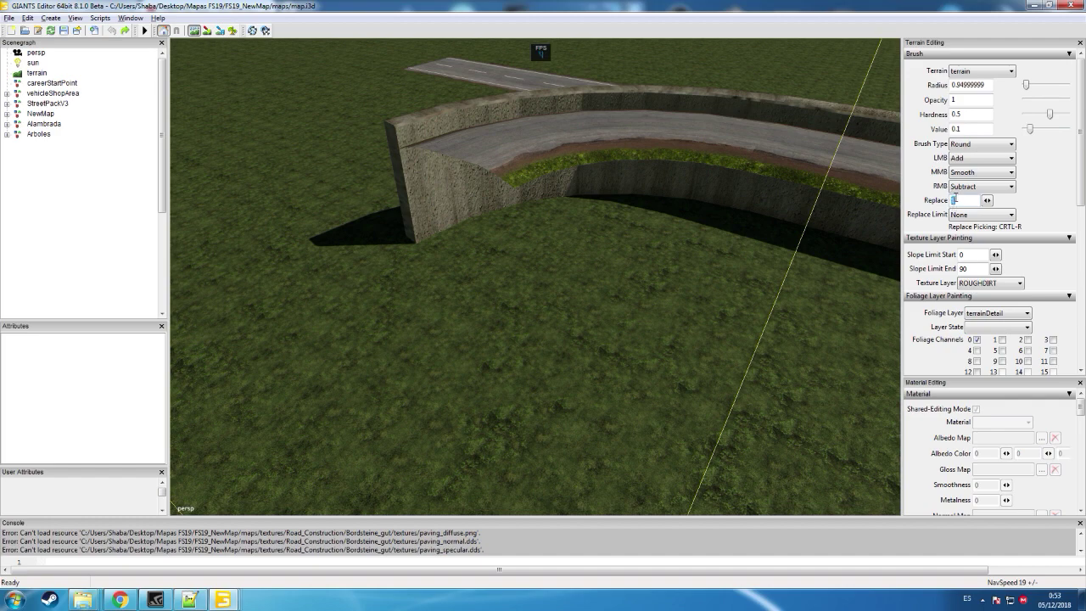
{"action": "left_click", "coordinate": [984, 186]}
{"action": "left_click", "coordinate": [995, 228]}
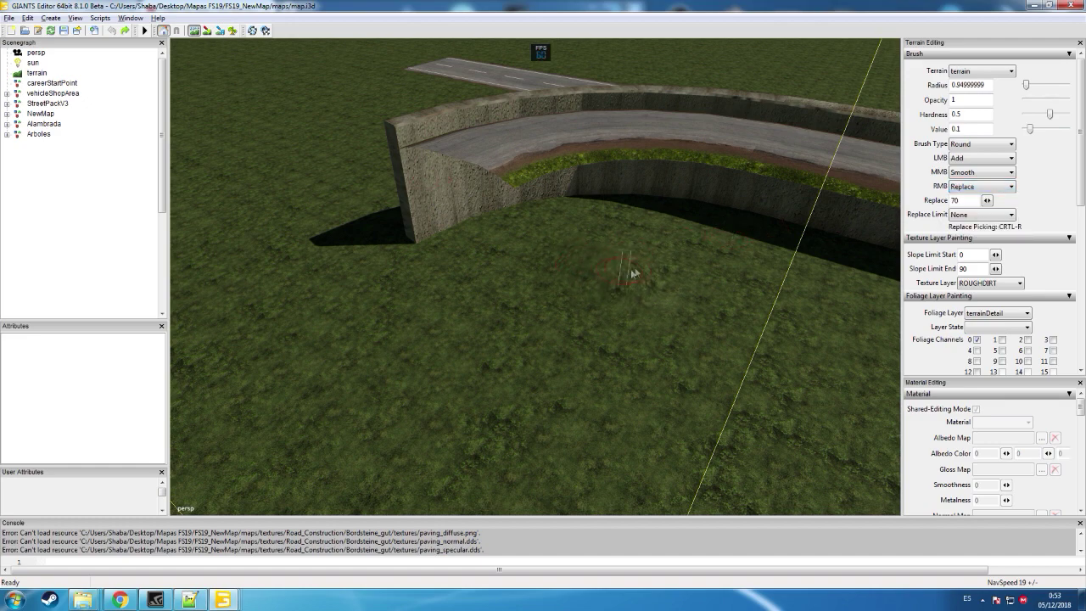
- Raise and smooth a mound under the curved road's open end, using a brush radius of about 5.2
{"action": "left_click_drag", "start_coordinate": [616, 274], "coordinate": [641, 197]}
{"action": "mouse_move", "coordinate": [641, 197]}
{"action": "middle_mouse_down"}
{"action": "mouse_move", "coordinate": [589, 226]}
{"action": "mouse_move", "coordinate": [611, 270]}
{"action": "mouse_move", "coordinate": [664, 258]}
{"action": "mouse_move", "coordinate": [548, 282]}
{"action": "mouse_move", "coordinate": [625, 318]}
{"action": "mouse_move", "coordinate": [631, 274]}
{"action": "middle_mouse_up"}
{"action": "mouse_move", "coordinate": [547, 291]}
{"action": "middle_mouse_down"}
{"action": "mouse_move", "coordinate": [629, 315]}
{"action": "mouse_move", "coordinate": [667, 260]}
{"action": "mouse_move", "coordinate": [708, 249]}
{"action": "middle_mouse_up"}
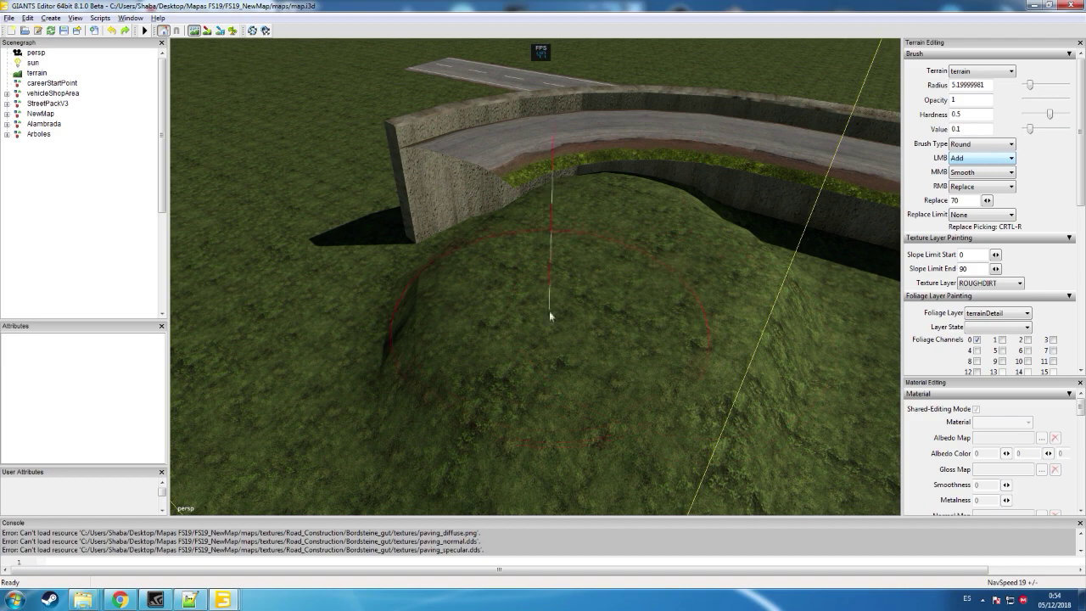
{"action": "mouse_move", "coordinate": [621, 268]}
{"action": "middle_mouse_down"}
{"action": "mouse_move", "coordinate": [497, 208]}
{"action": "mouse_move", "coordinate": [499, 183]}
{"action": "mouse_move", "coordinate": [459, 196]}
{"action": "mouse_move", "coordinate": [492, 210]}
{"action": "middle_mouse_up"}
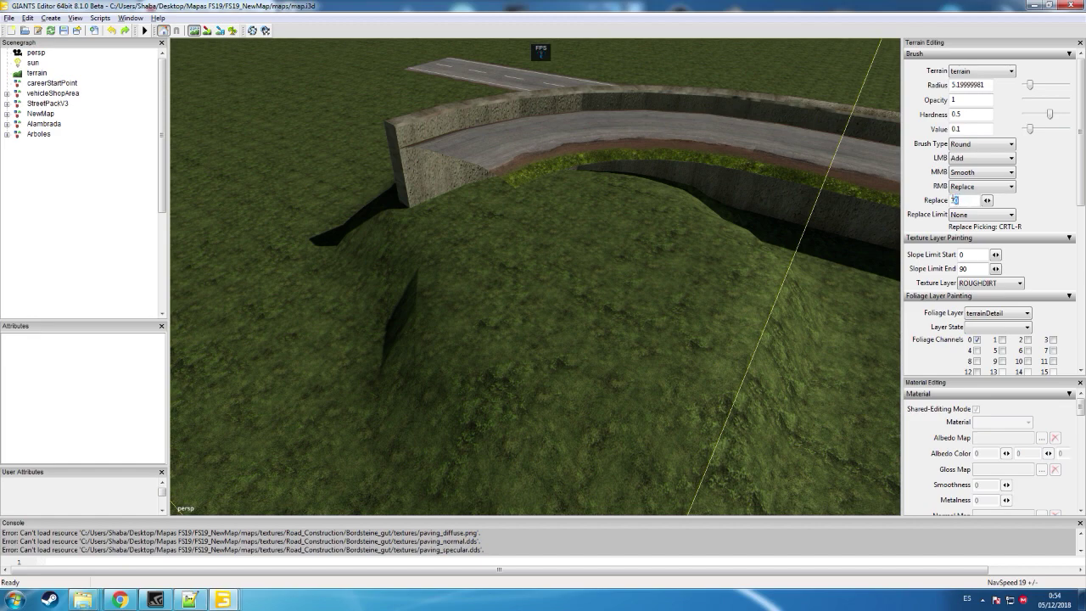
{"action": "mouse_move", "coordinate": [598, 244]}
{"action": "left_mouse_down"}
{"action": "mouse_move", "coordinate": [555, 184]}
{"action": "mouse_move", "coordinate": [555, 118]}
{"action": "left_mouse_up"}
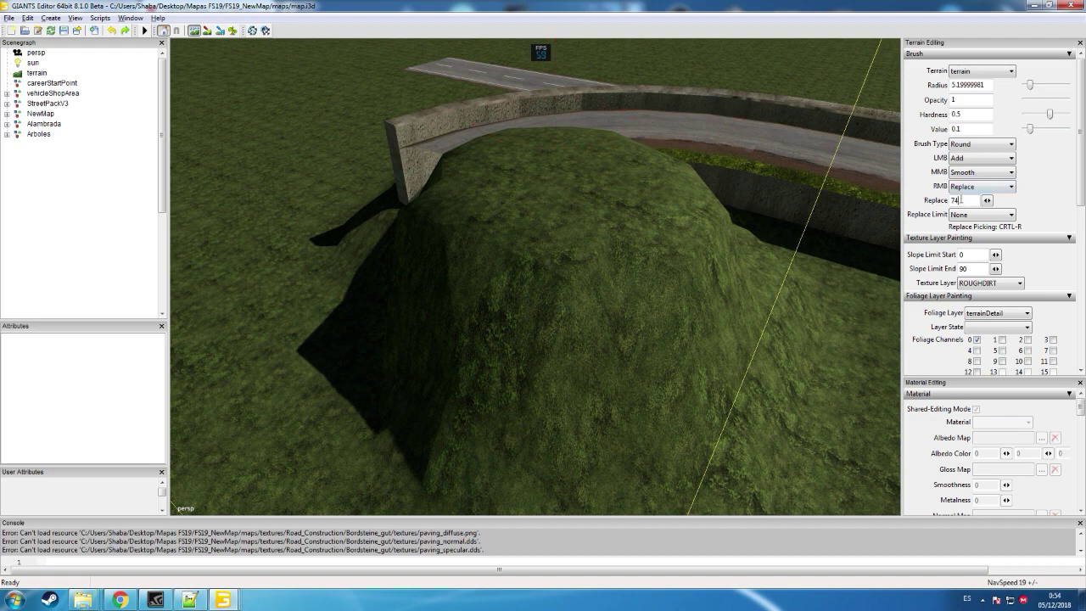
- Level the mound's top beside the road's open end with a replace height of 73
{"action": "mouse_move", "coordinate": [647, 180]}
{"action": "right_mouse_down"}
{"action": "mouse_move", "coordinate": [546, 157]}
{"action": "mouse_move", "coordinate": [468, 177]}
{"action": "mouse_move", "coordinate": [475, 158]}
{"action": "mouse_move", "coordinate": [461, 164]}
{"action": "mouse_move", "coordinate": [750, 165]}
{"action": "mouse_move", "coordinate": [643, 158]}
{"action": "right_mouse_up"}
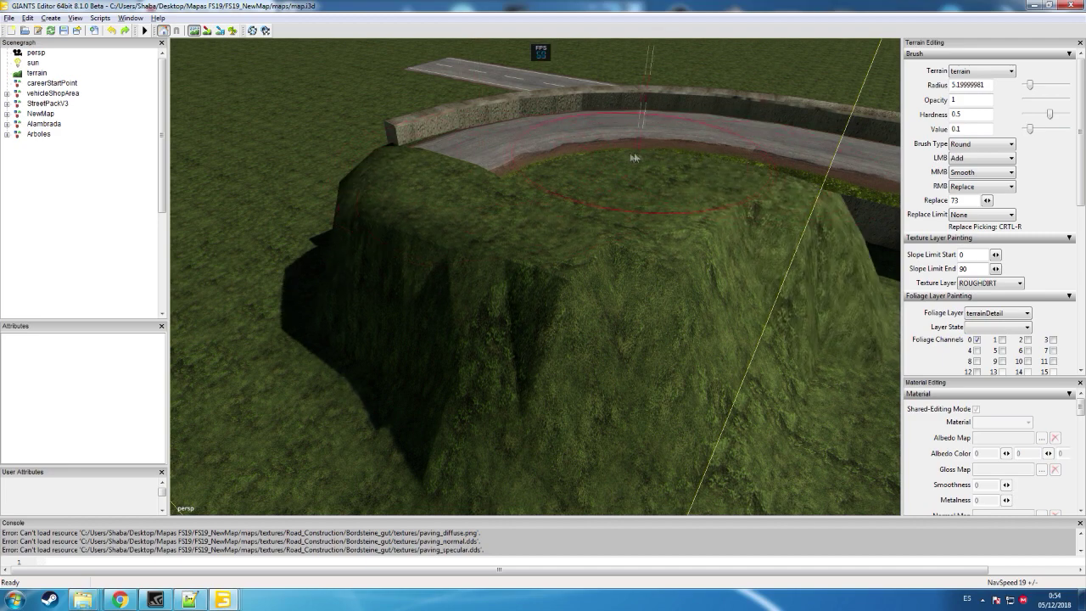
{"action": "right_click_drag", "start_coordinate": [515, 168], "coordinate": [445, 189]}
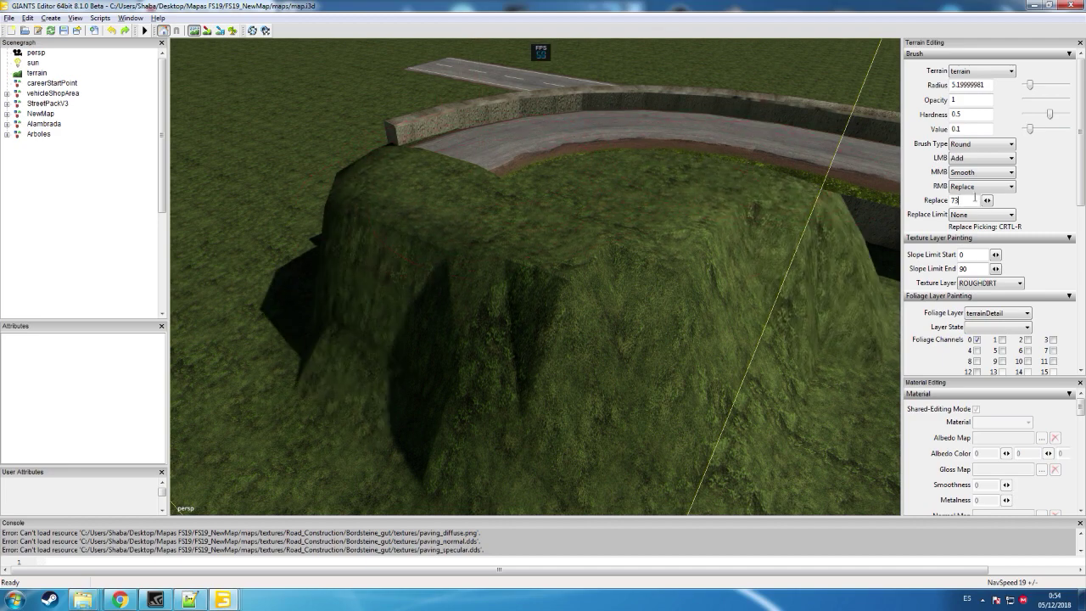
{"action": "right_click_drag", "start_coordinate": [579, 170], "coordinate": [557, 159]}
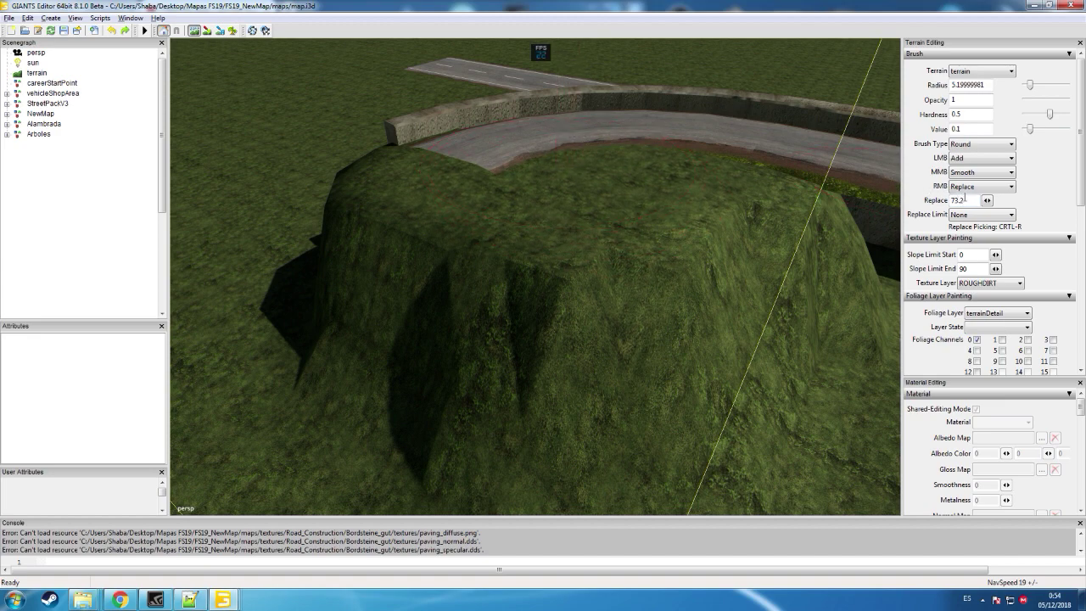
- Set the replace height to 73.2 and level the ground along the road edge up to its open end
{"action": "right_click_drag", "start_coordinate": [796, 185], "coordinate": [672, 155]}
{"action": "mouse_move", "coordinate": [598, 155]}
{"action": "right_mouse_down"}
{"action": "mouse_move", "coordinate": [472, 177]}
{"action": "mouse_move", "coordinate": [570, 160]}
{"action": "right_mouse_up"}
{"action": "right_click_drag", "start_coordinate": [668, 148], "coordinate": [740, 158]}
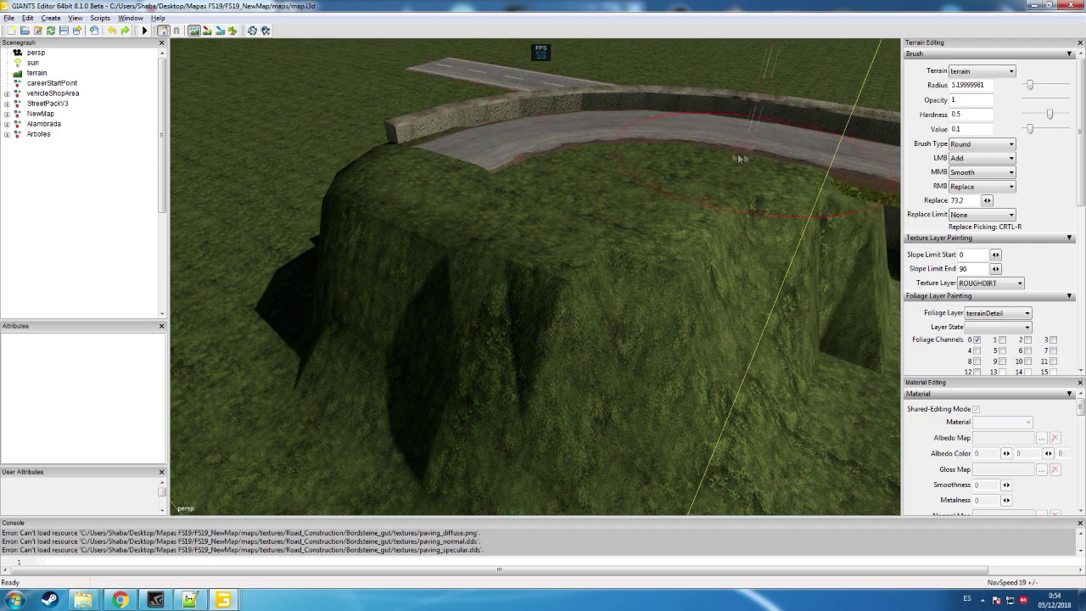
{"action": "mouse_move", "coordinate": [562, 156]}
{"action": "right_mouse_down"}
{"action": "mouse_move", "coordinate": [448, 175]}
{"action": "mouse_move", "coordinate": [412, 194]}
{"action": "mouse_move", "coordinate": [493, 159]}
{"action": "right_mouse_up"}
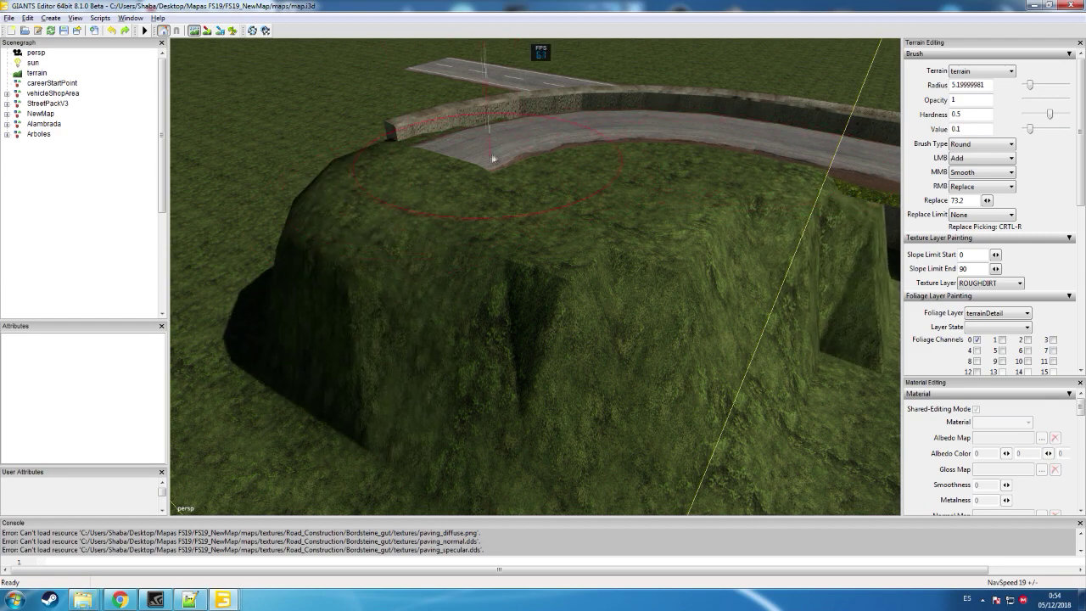
{"action": "mouse_move", "coordinate": [679, 153]}
{"action": "right_mouse_down"}
{"action": "mouse_move", "coordinate": [567, 207]}
{"action": "mouse_move", "coordinate": [631, 161]}
{"action": "right_mouse_up"}
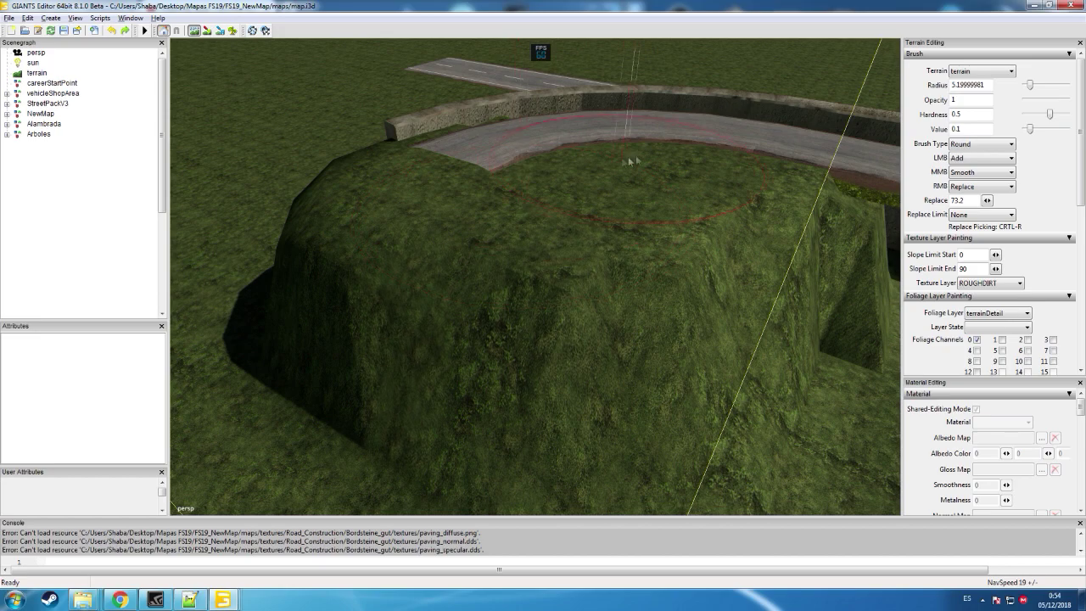
- Raise and smooth the embankment along the outer edge of the curved road
{"action": "left_click", "coordinate": [195, 33]}
{"action": "mouse_move", "coordinate": [377, 136]}
{"action": "left_mouse_down", "text": "alt"}
{"action": "mouse_move", "coordinate": [534, 93]}
{"action": "mouse_move", "coordinate": [460, 106]}
{"action": "mouse_move", "coordinate": [545, 138]}
{"action": "left_mouse_up", "text": "alt"}
{"action": "left_click", "coordinate": [195, 32]}
{"action": "mouse_move", "coordinate": [320, 219]}
{"action": "left_mouse_down"}
{"action": "mouse_move", "coordinate": [279, 211]}
{"action": "mouse_move", "coordinate": [349, 180]}
{"action": "mouse_move", "coordinate": [514, 177]}
{"action": "mouse_move", "coordinate": [569, 155]}
{"action": "mouse_move", "coordinate": [599, 170]}
{"action": "mouse_move", "coordinate": [505, 202]}
{"action": "mouse_move", "coordinate": [560, 179]}
{"action": "left_mouse_up"}
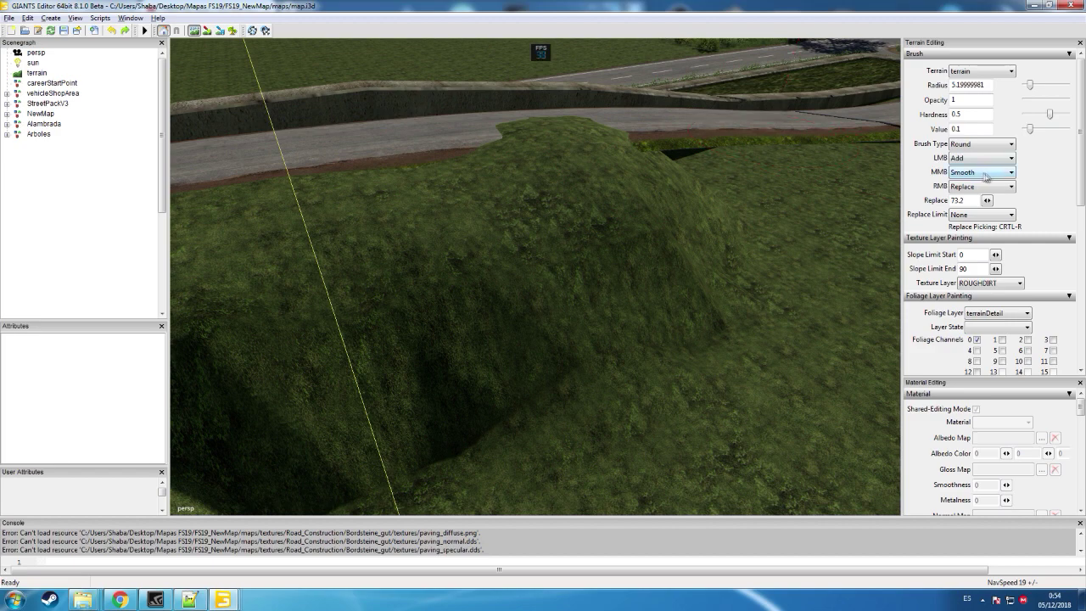
{"action": "middle_click_drag", "start_coordinate": [584, 156], "coordinate": [386, 179]}
{"action": "mouse_move", "coordinate": [385, 179]}
{"action": "left_mouse_down"}
{"action": "mouse_move", "coordinate": [364, 173]}
{"action": "mouse_move", "coordinate": [698, 134]}
{"action": "left_mouse_up"}
{"action": "middle_click_drag", "start_coordinate": [698, 128], "coordinate": [475, 177]}
- Continue raising and smoothing the embankment along the road towards the far bend, with a brush radius of about 4.95
{"action": "left_click", "coordinate": [195, 34]}
{"action": "mouse_move", "coordinate": [473, 176]}
{"action": "left_mouse_down", "text": "alt"}
{"action": "mouse_move", "coordinate": [411, 175]}
{"action": "mouse_move", "coordinate": [502, 173]}
{"action": "left_mouse_up", "text": "alt"}
{"action": "scroll", "coordinate": [503, 174], "scroll_direction": "down", "scroll_amount": 1}
{"action": "left_click", "coordinate": [193, 32]}
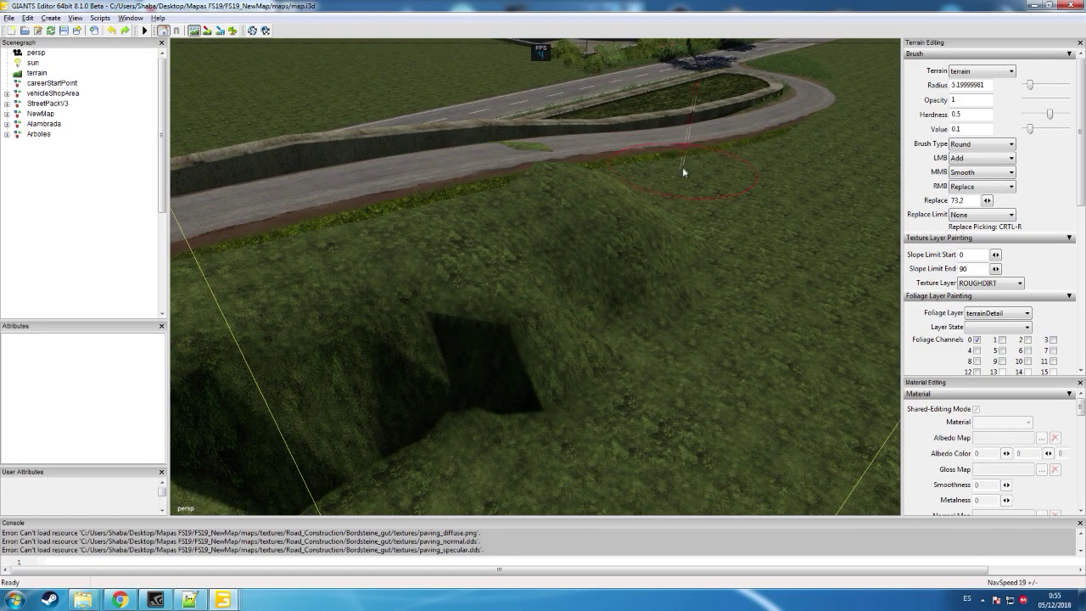
{"action": "mouse_move", "coordinate": [714, 164]}
{"action": "left_mouse_down"}
{"action": "mouse_move", "coordinate": [756, 141]}
{"action": "mouse_move", "coordinate": [654, 164]}
{"action": "mouse_move", "coordinate": [606, 163]}
{"action": "left_mouse_up"}
{"action": "scroll", "coordinate": [606, 163], "scroll_direction": "down", "scroll_amount": 1}
{"action": "mouse_move", "coordinate": [606, 162]}
{"action": "middle_mouse_down"}
{"action": "mouse_move", "coordinate": [766, 137]}
{"action": "mouse_move", "coordinate": [724, 147]}
{"action": "middle_mouse_up"}
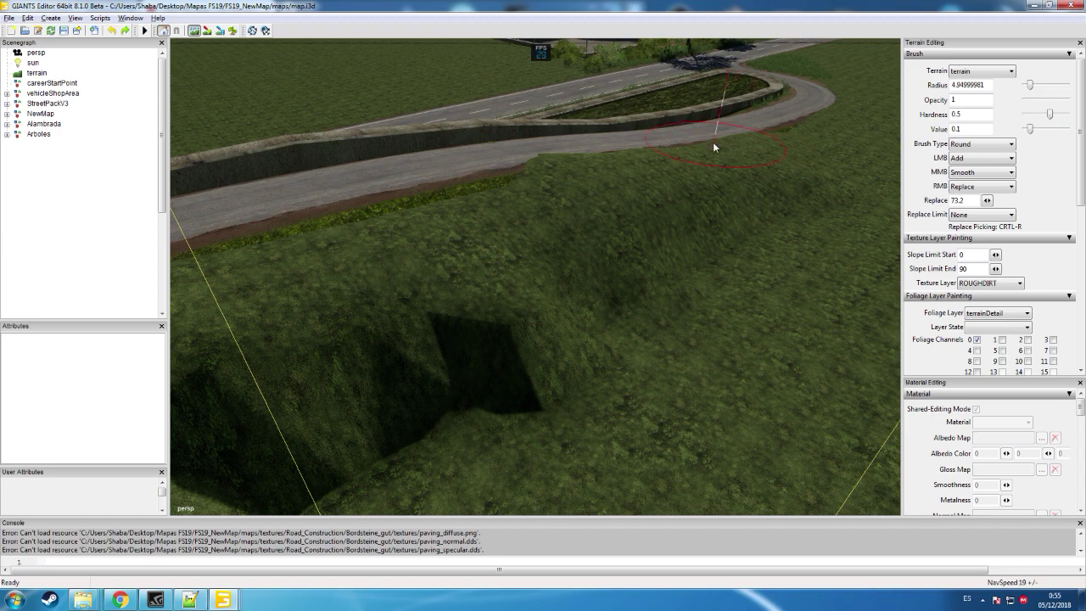
{"action": "left_click_drag", "start_coordinate": [775, 137], "coordinate": [798, 127]}
- Widen and level the embankment beside the road at replace height 73.2, undoing one stroke along the way
{"action": "right_click", "coordinate": [322, 256]}
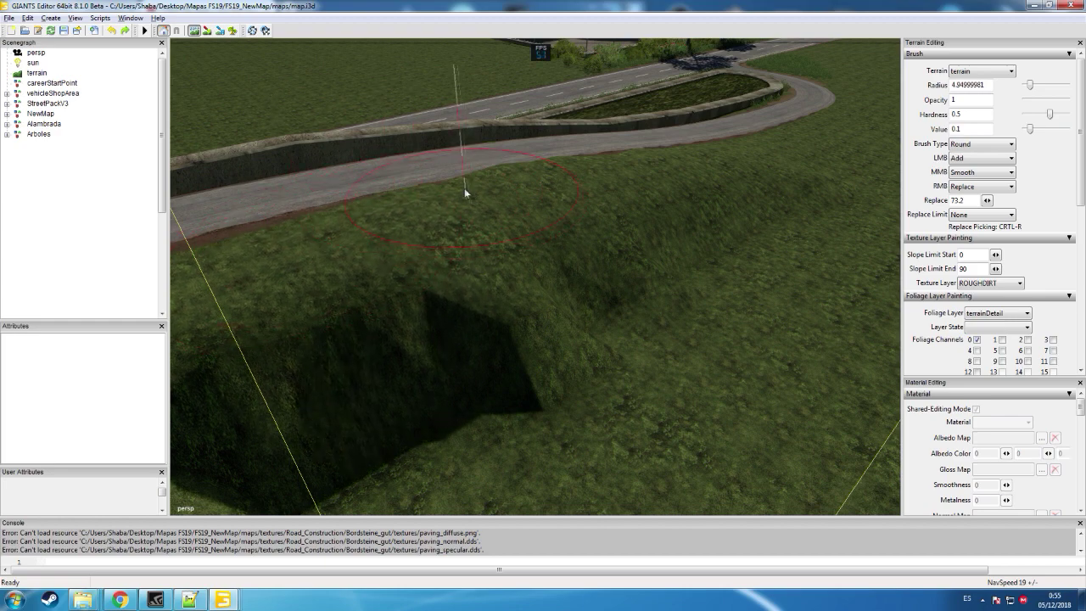
{"action": "mouse_move", "coordinate": [475, 214]}
{"action": "right_mouse_down"}
{"action": "mouse_move", "coordinate": [565, 263]}
{"action": "mouse_move", "coordinate": [551, 254]}
{"action": "right_mouse_up"}
{"action": "right_click_drag", "start_coordinate": [483, 185], "coordinate": [549, 174]}
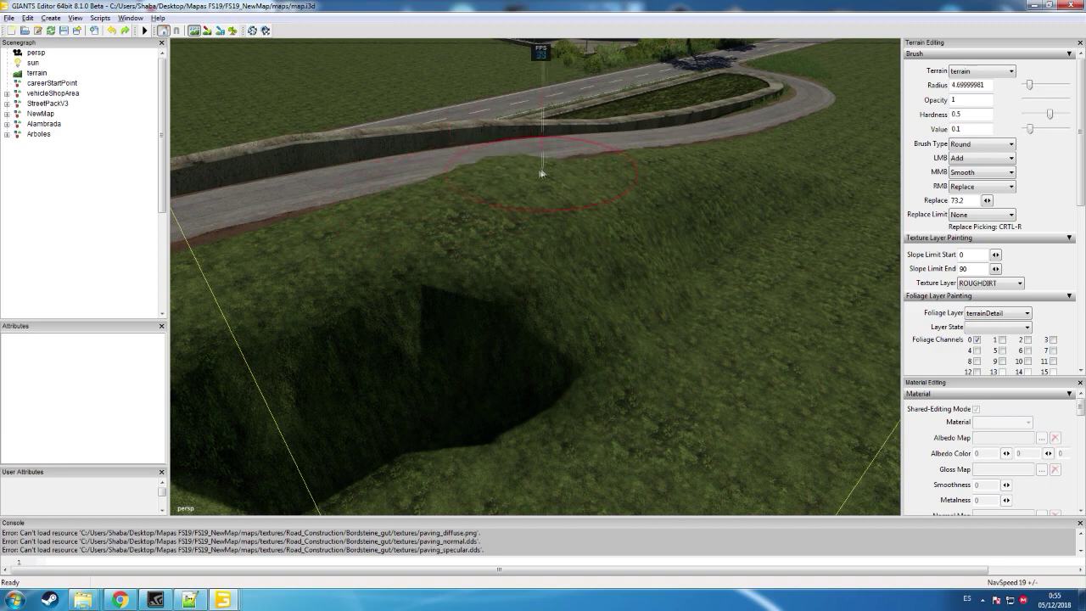
{"action": "key", "text": "ctrl+z"}
{"action": "mouse_move", "coordinate": [698, 233]}
{"action": "right_mouse_down"}
{"action": "mouse_move", "coordinate": [667, 209]}
{"action": "mouse_move", "coordinate": [460, 330]}
{"action": "mouse_move", "coordinate": [427, 326]}
{"action": "right_mouse_up"}
{"action": "mouse_move", "coordinate": [420, 201]}
{"action": "right_mouse_down"}
{"action": "mouse_move", "coordinate": [480, 179]}
{"action": "mouse_move", "coordinate": [555, 184]}
{"action": "mouse_move", "coordinate": [520, 184]}
{"action": "right_mouse_up"}
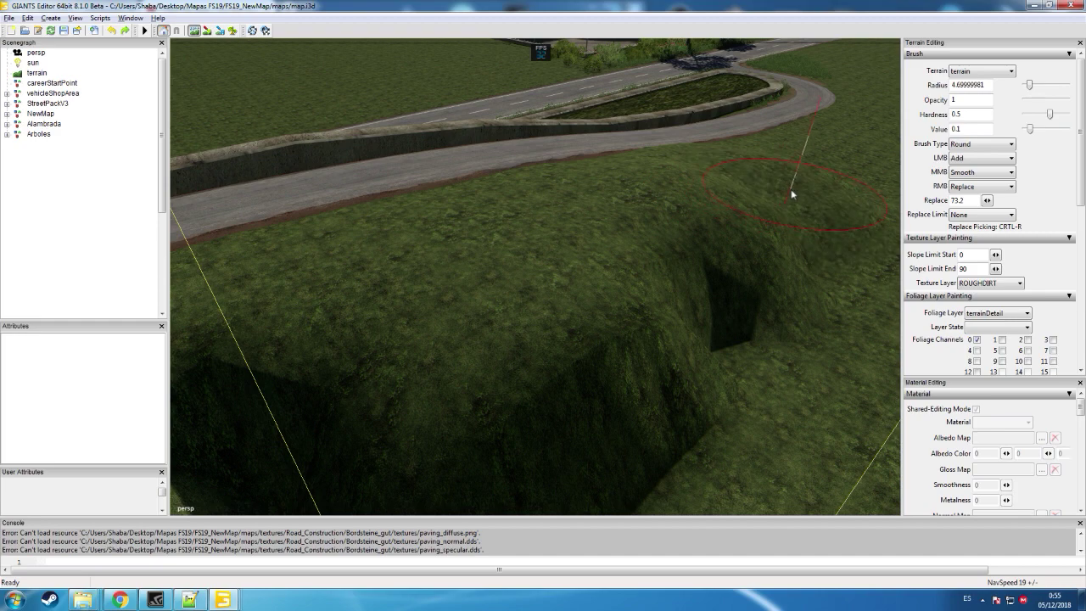
- Smooth the embankment's steep outer slope and reduce the brush radius to about 4.2
{"action": "mouse_move", "coordinate": [747, 254]}
{"action": "middle_mouse_down"}
{"action": "mouse_move", "coordinate": [715, 265]}
{"action": "mouse_move", "coordinate": [755, 247]}
{"action": "mouse_move", "coordinate": [666, 222]}
{"action": "middle_mouse_up"}
{"action": "scroll", "coordinate": [720, 263], "scroll_direction": "down", "scroll_amount": 1}
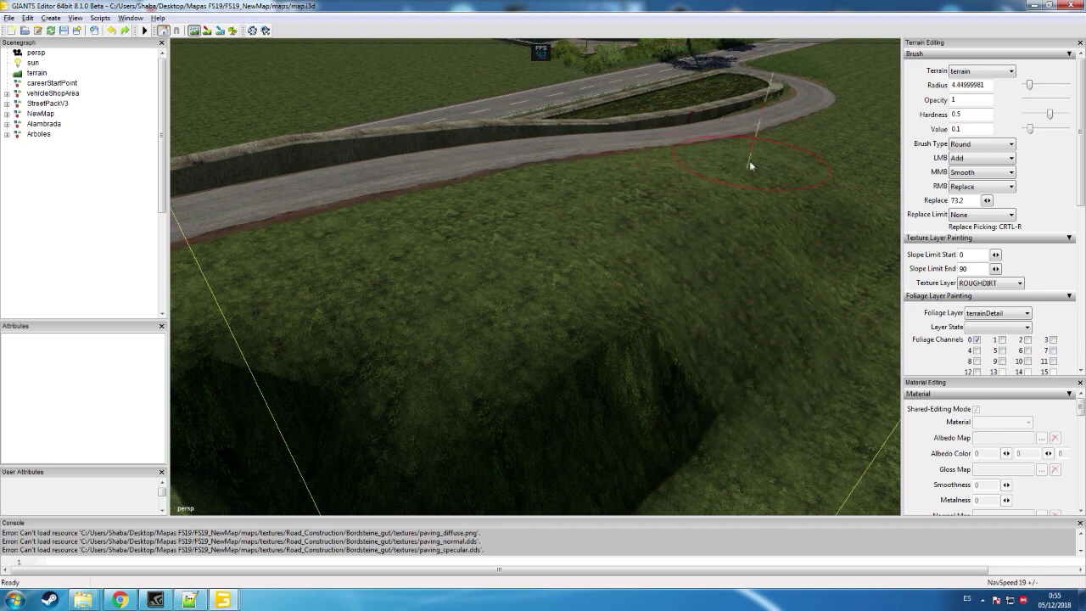
{"action": "scroll", "coordinate": [769, 147], "scroll_direction": "down", "scroll_amount": 1}
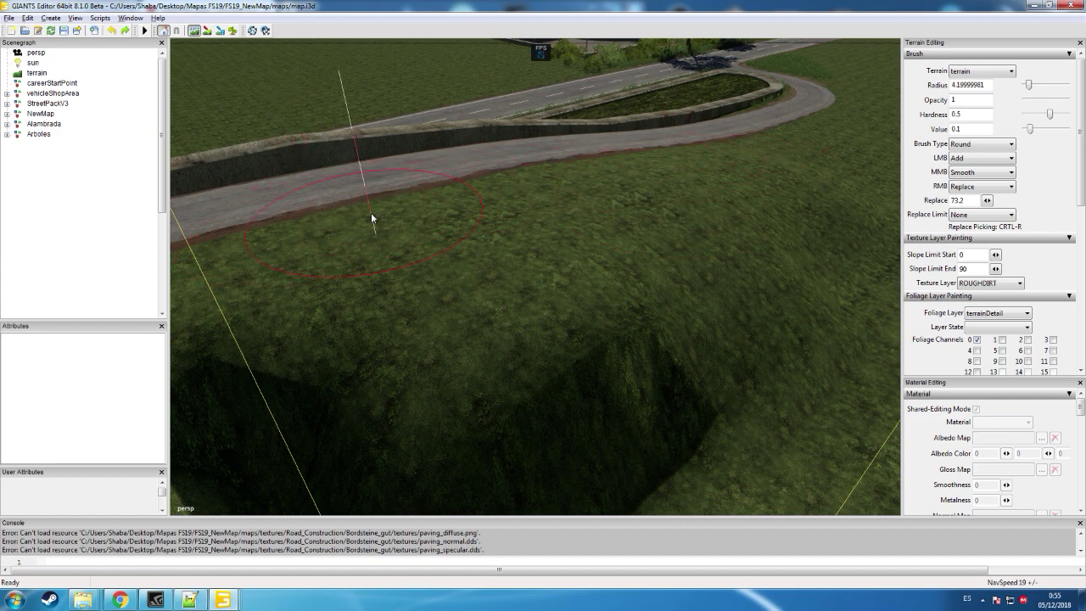
- Extend the raised ground around the embankment using the replace height of 73.2
{"action": "left_click", "coordinate": [194, 34]}
{"action": "left_click_drag", "start_coordinate": [454, 180], "coordinate": [331, 162], "text": "alt"}
{"action": "left_click", "coordinate": [193, 34]}
{"action": "mouse_move", "coordinate": [465, 290]}
{"action": "right_mouse_down"}
{"action": "mouse_move", "coordinate": [530, 310]}
{"action": "mouse_move", "coordinate": [370, 328]}
{"action": "mouse_move", "coordinate": [644, 365]}
{"action": "mouse_move", "coordinate": [652, 314]}
{"action": "right_mouse_up"}
- Raise the ground behind the curved retaining wall to join the mounds between the main road and the road's open end
{"action": "left_click", "coordinate": [194, 33]}
{"action": "mouse_move", "coordinate": [357, 199]}
{"action": "left_mouse_down", "text": "alt"}
{"action": "mouse_move", "coordinate": [289, 160]}
{"action": "mouse_move", "coordinate": [294, 125]}
{"action": "mouse_move", "coordinate": [342, 154]}
{"action": "mouse_move", "coordinate": [428, 146]}
{"action": "mouse_move", "coordinate": [666, 170]}
{"action": "mouse_move", "coordinate": [594, 164]}
{"action": "left_mouse_up", "text": "alt"}
{"action": "scroll", "coordinate": [666, 171], "scroll_direction": "down", "scroll_amount": 3}
{"action": "scroll", "coordinate": [666, 171], "scroll_direction": "down", "scroll_amount": 3}
{"action": "left_click", "coordinate": [194, 31]}
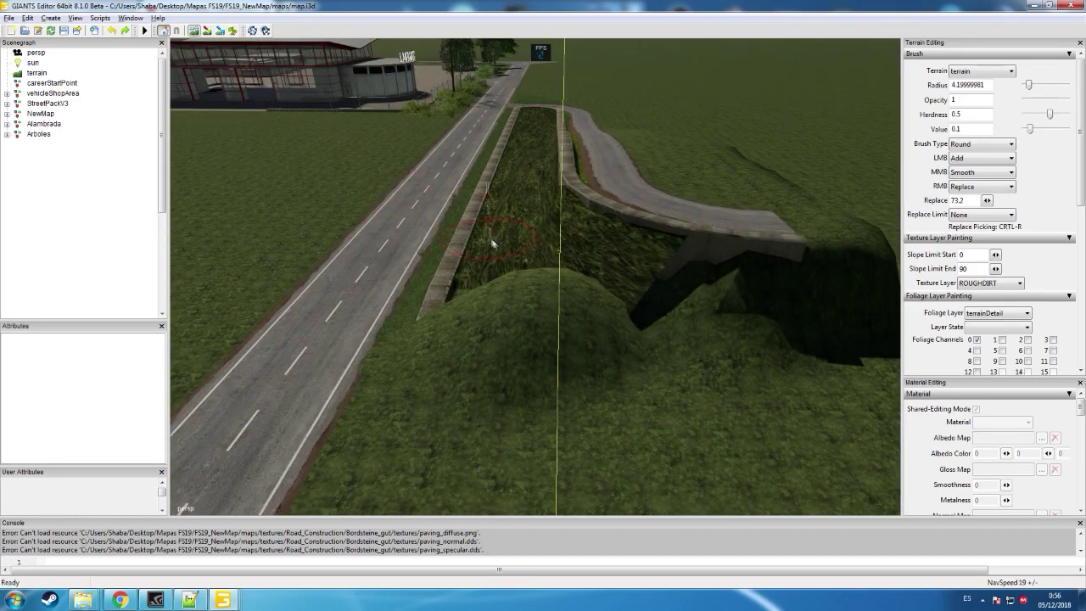
{"action": "left_click_drag", "start_coordinate": [469, 264], "coordinate": [431, 363]}
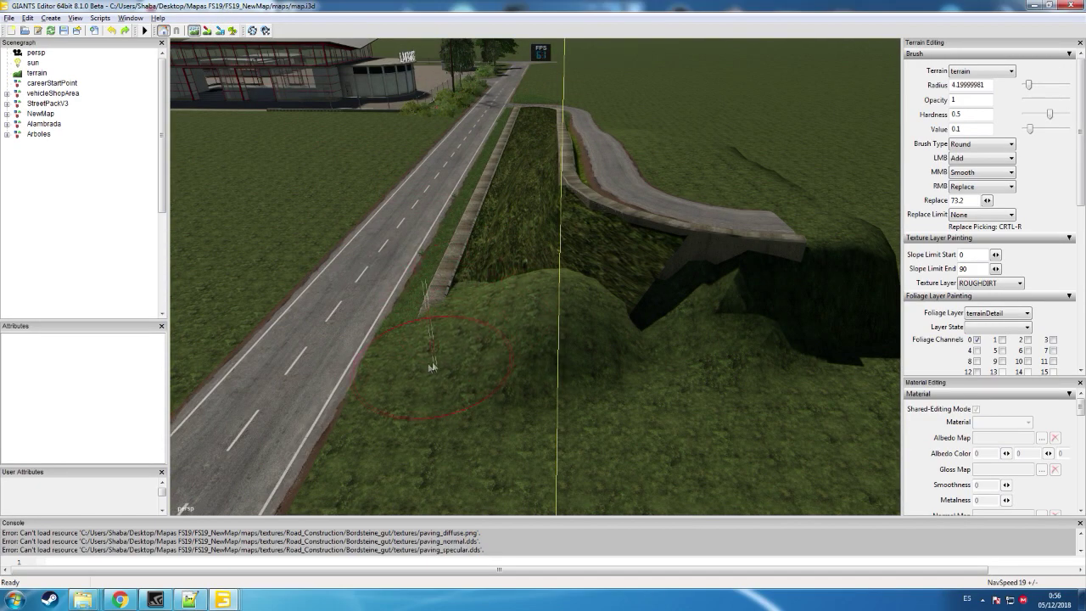
{"action": "mouse_move", "coordinate": [650, 321]}
{"action": "left_mouse_down"}
{"action": "mouse_move", "coordinate": [664, 245]}
{"action": "mouse_move", "coordinate": [807, 250]}
{"action": "mouse_move", "coordinate": [571, 237]}
{"action": "mouse_move", "coordinate": [575, 291]}
{"action": "mouse_move", "coordinate": [564, 252]}
{"action": "left_mouse_up"}
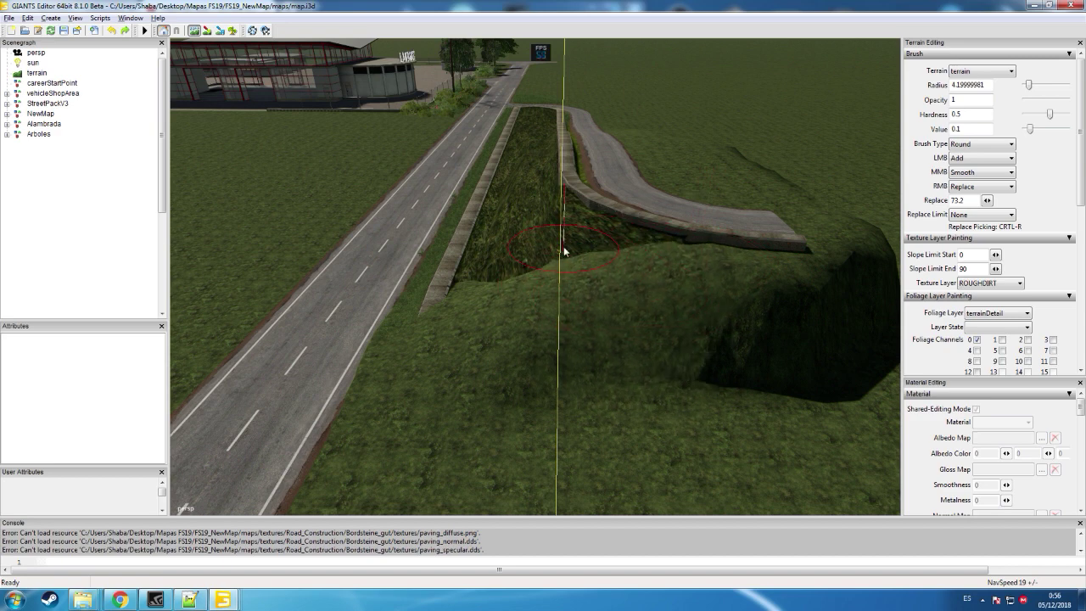
- Raise and smooth the fill between the straight and curved walls, with a brush radius of about 3.95
{"action": "mouse_move", "coordinate": [633, 246]}
{"action": "left_mouse_down"}
{"action": "mouse_move", "coordinate": [684, 237]}
{"action": "mouse_move", "coordinate": [628, 229]}
{"action": "mouse_move", "coordinate": [592, 196]}
{"action": "mouse_move", "coordinate": [628, 208]}
{"action": "left_mouse_up"}
{"action": "scroll", "coordinate": [594, 217], "scroll_direction": "down", "scroll_amount": 1}
{"action": "mouse_move", "coordinate": [594, 217]}
{"action": "middle_mouse_down"}
{"action": "mouse_move", "coordinate": [552, 231]}
{"action": "mouse_move", "coordinate": [537, 258]}
{"action": "mouse_move", "coordinate": [496, 277]}
{"action": "middle_mouse_up"}
{"action": "left_click_drag", "start_coordinate": [495, 276], "coordinate": [508, 273]}
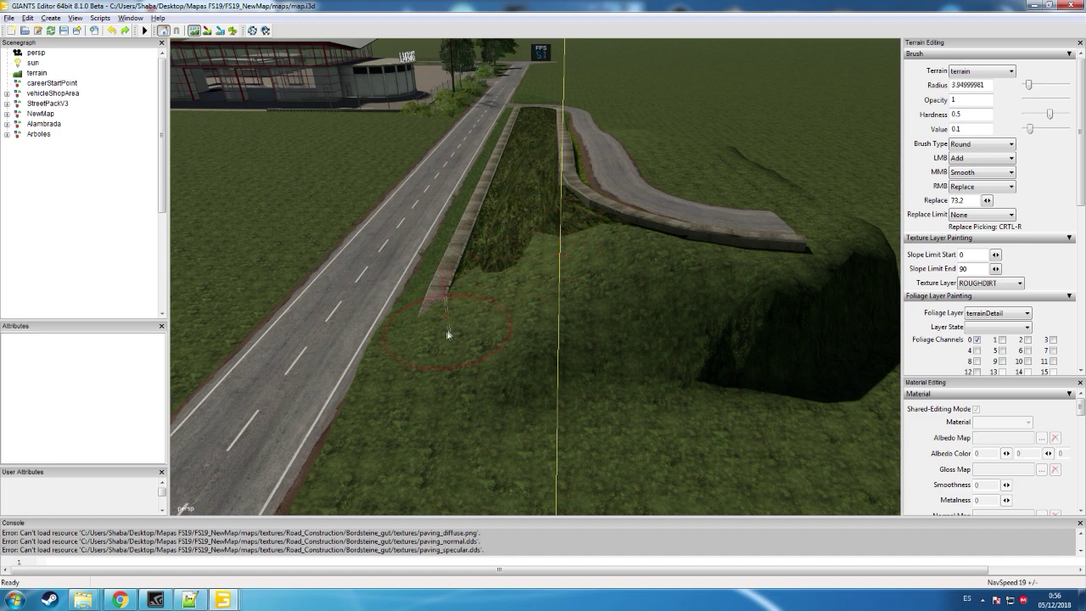
- Extend the level fill around the curved wall at replace height 73.2 and smooth the strip beside the road
{"action": "mouse_move", "coordinate": [731, 324]}
{"action": "right_mouse_down"}
{"action": "mouse_move", "coordinate": [861, 269]}
{"action": "mouse_move", "coordinate": [741, 264]}
{"action": "mouse_move", "coordinate": [677, 238]}
{"action": "mouse_move", "coordinate": [607, 231]}
{"action": "right_mouse_up"}
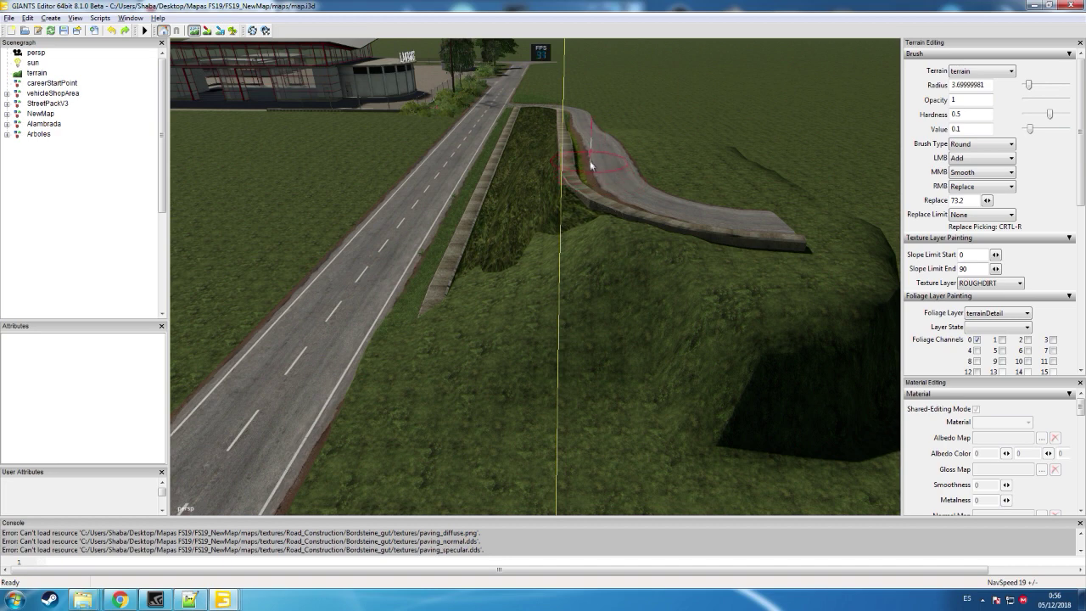
{"action": "right_click_drag", "start_coordinate": [595, 176], "coordinate": [572, 138]}
{"action": "middle_click_drag", "start_coordinate": [592, 145], "coordinate": [608, 157]}
- Set the replace height to 68, raise the fill between the walls and smooth the ground around the straight wall's end
{"action": "mouse_move", "coordinate": [536, 233]}
{"action": "left_mouse_down"}
{"action": "mouse_move", "coordinate": [525, 234]}
{"action": "mouse_move", "coordinate": [581, 238]}
{"action": "left_mouse_up"}
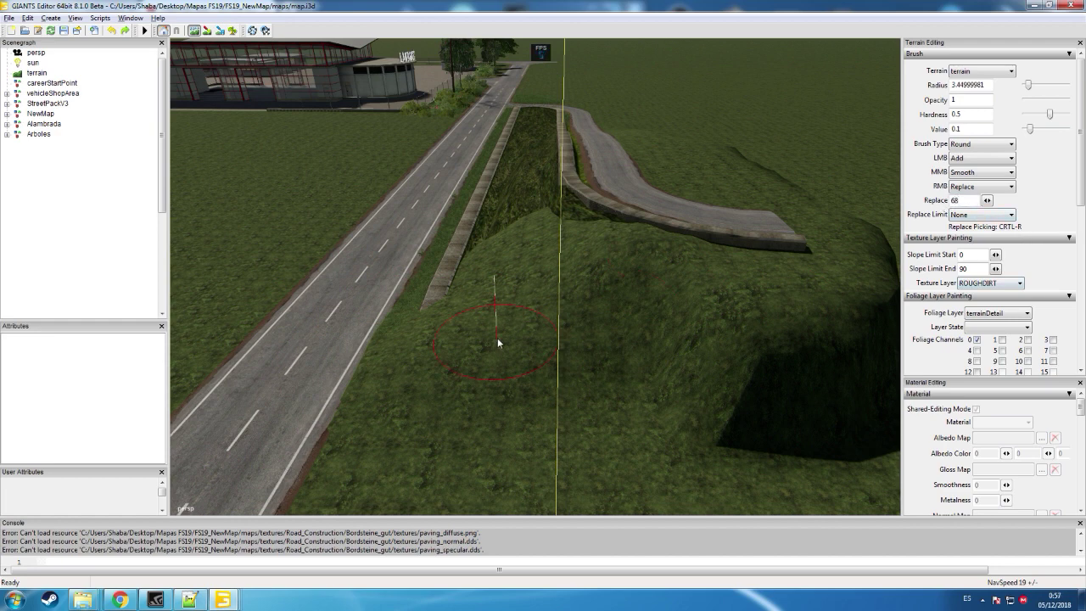
{"action": "mouse_move", "coordinate": [371, 324]}
{"action": "middle_mouse_down"}
{"action": "mouse_move", "coordinate": [369, 356]}
{"action": "mouse_move", "coordinate": [338, 398]}
{"action": "mouse_move", "coordinate": [375, 378]}
{"action": "mouse_move", "coordinate": [405, 337]}
{"action": "mouse_move", "coordinate": [393, 374]}
{"action": "mouse_move", "coordinate": [436, 265]}
{"action": "middle_mouse_up"}
{"action": "mouse_move", "coordinate": [414, 370]}
{"action": "middle_mouse_down"}
{"action": "mouse_move", "coordinate": [429, 330]}
{"action": "mouse_move", "coordinate": [483, 328]}
{"action": "middle_mouse_up"}
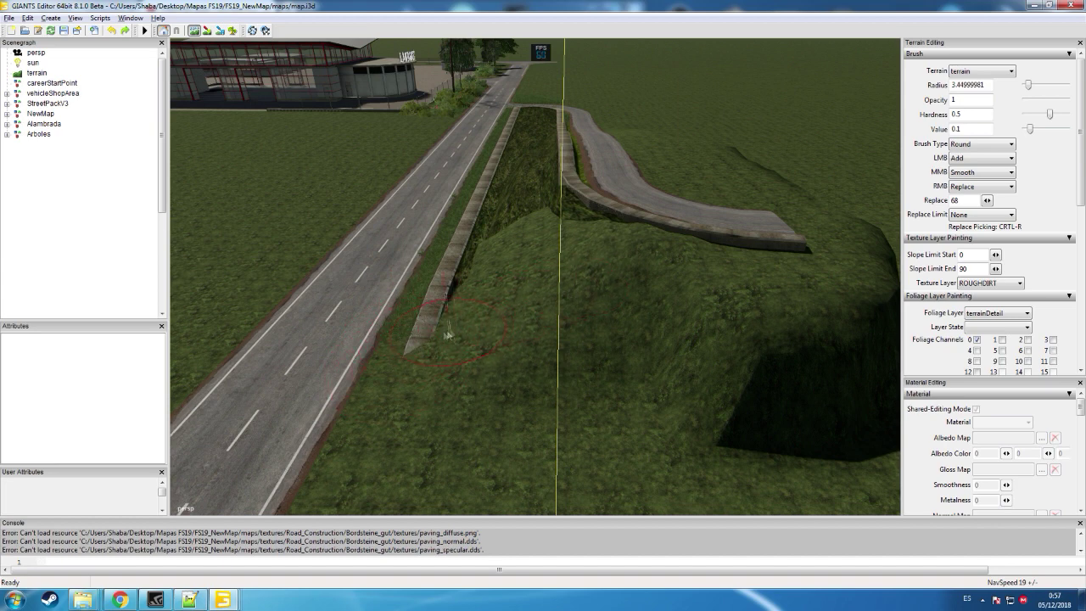
- Smooth the embankment from the straight wall's end across to the ground below the raised road's open end
{"action": "middle_click_drag", "start_coordinate": [408, 337], "coordinate": [372, 387]}
{"action": "mouse_move", "coordinate": [665, 339]}
{"action": "middle_mouse_down"}
{"action": "mouse_move", "coordinate": [696, 339]}
{"action": "mouse_move", "coordinate": [751, 373]}
{"action": "middle_mouse_up"}
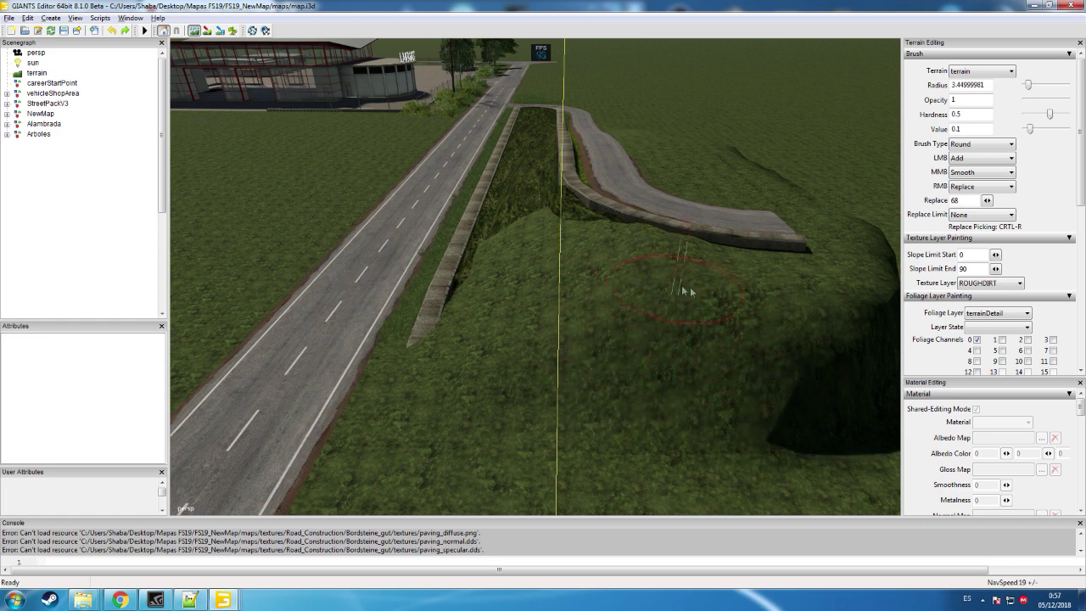
{"action": "middle_click", "coordinate": [784, 310]}
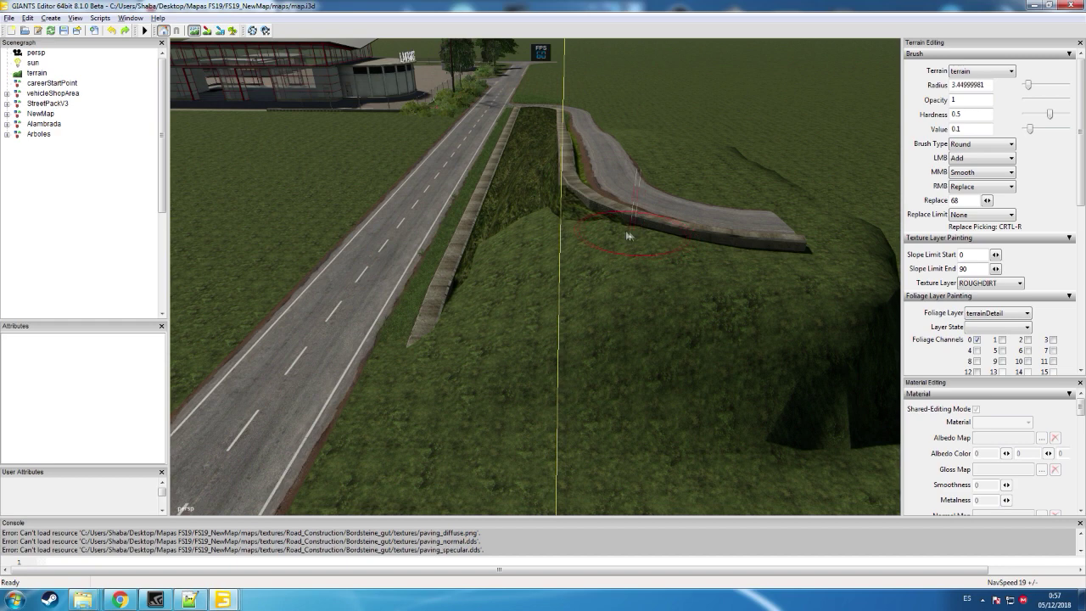
{"action": "mouse_move", "coordinate": [618, 229]}
{"action": "middle_mouse_down"}
{"action": "mouse_move", "coordinate": [567, 216]}
{"action": "mouse_move", "coordinate": [606, 222]}
{"action": "middle_mouse_up"}
- Set the replace height to 73.2 and level the strip between the curved wall and the raised road
{"action": "left_click", "coordinate": [194, 31]}
{"action": "left_click_drag", "start_coordinate": [607, 242], "coordinate": [657, 173], "text": "alt"}
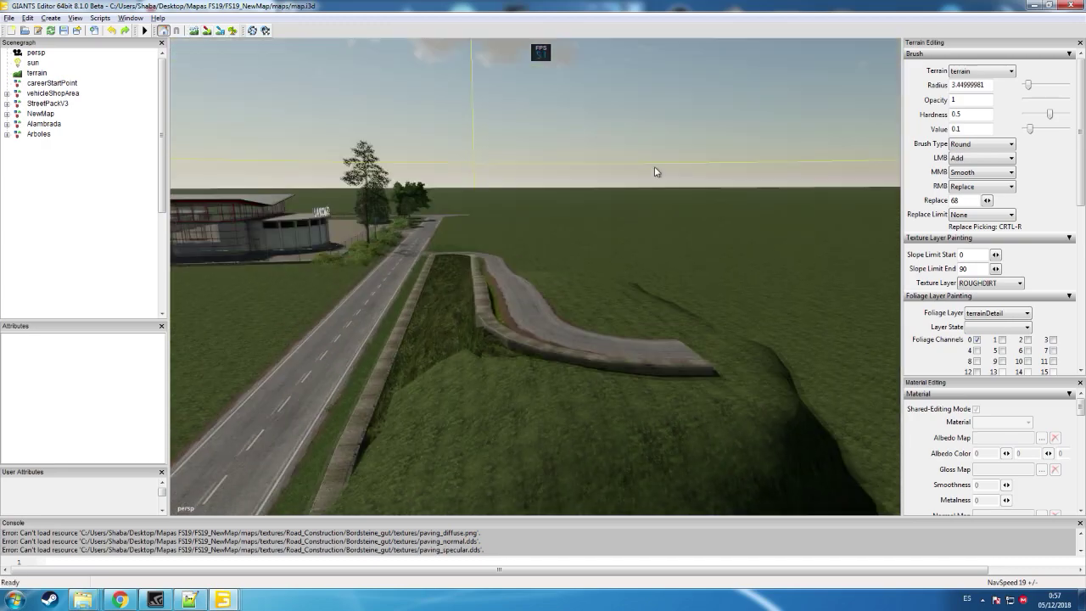
{"action": "scroll", "coordinate": [659, 173], "scroll_direction": "up", "scroll_amount": 7}
{"action": "scroll", "coordinate": [661, 173], "scroll_direction": "up", "scroll_amount": 5}
{"action": "left_click_drag", "start_coordinate": [662, 174], "coordinate": [578, 204], "text": "alt"}
{"action": "scroll", "coordinate": [591, 213], "scroll_direction": "down", "scroll_amount": 5}
{"action": "scroll", "coordinate": [657, 226], "scroll_direction": "up", "scroll_amount": 5}
{"action": "left_click", "coordinate": [195, 31]}
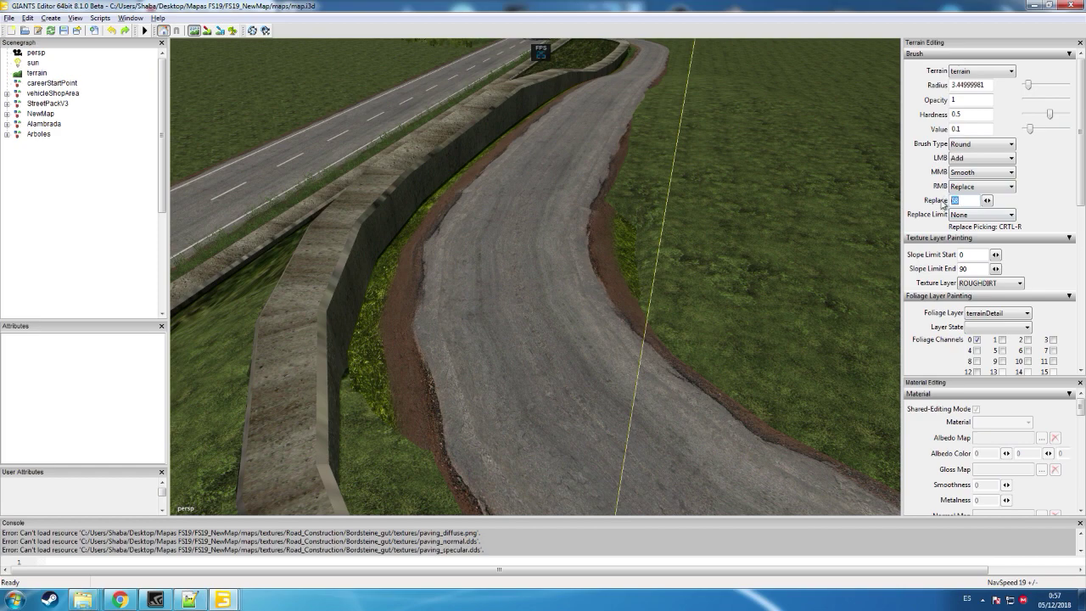
{"action": "type", "text": "73.2"}
{"action": "mouse_move", "coordinate": [485, 287]}
{"action": "right_mouse_down"}
{"action": "mouse_move", "coordinate": [480, 262]}
{"action": "mouse_move", "coordinate": [514, 229]}
{"action": "right_mouse_up"}
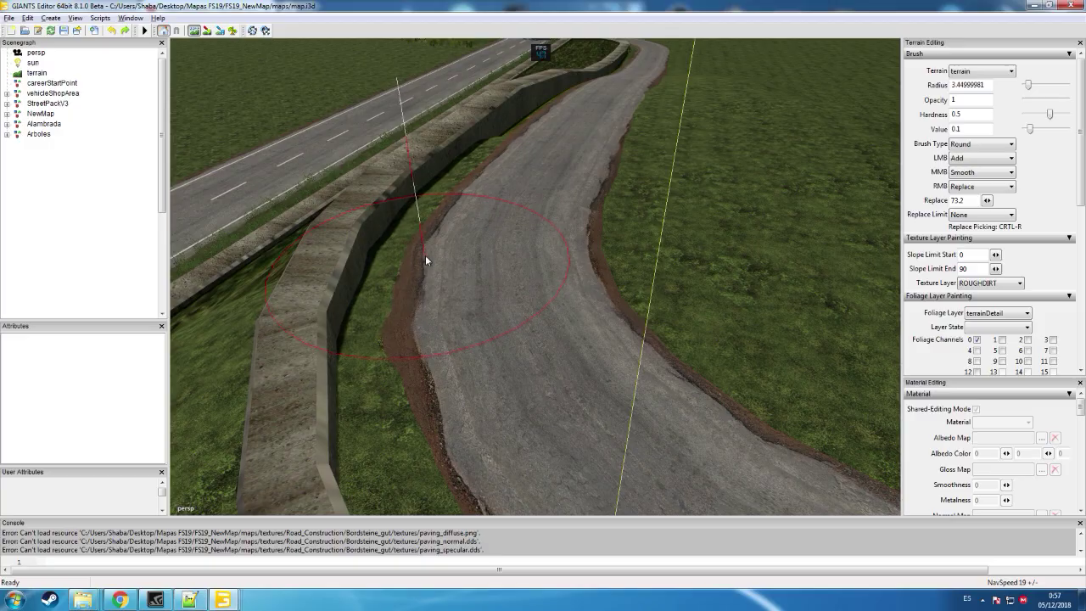
- Try to raise and smooth the narrow strip between the curved wall and the road, and undo the strokes
{"action": "left_click", "coordinate": [195, 30]}
{"action": "mouse_move", "coordinate": [413, 121]}
{"action": "left_mouse_down", "text": "alt"}
{"action": "mouse_move", "coordinate": [363, 74]}
{"action": "mouse_move", "coordinate": [499, 123]}
{"action": "mouse_move", "coordinate": [506, 99]}
{"action": "mouse_move", "coordinate": [475, 75]}
{"action": "mouse_move", "coordinate": [462, 114]}
{"action": "left_mouse_up", "text": "alt"}
{"action": "scroll", "coordinate": [497, 122], "scroll_direction": "down", "scroll_amount": 3}
{"action": "scroll", "coordinate": [483, 89], "scroll_direction": "up", "scroll_amount": 3}
{"action": "scroll", "coordinate": [483, 91], "scroll_direction": "up", "scroll_amount": 3}
{"action": "left_click", "coordinate": [195, 32]}
{"action": "mouse_move", "coordinate": [553, 193]}
{"action": "left_mouse_down"}
{"action": "mouse_move", "coordinate": [611, 183]}
{"action": "mouse_move", "coordinate": [645, 195]}
{"action": "mouse_move", "coordinate": [676, 180]}
{"action": "left_mouse_up"}
{"action": "mouse_move", "coordinate": [676, 180]}
{"action": "middle_mouse_down"}
{"action": "mouse_move", "coordinate": [688, 168]}
{"action": "mouse_move", "coordinate": [667, 154]}
{"action": "middle_mouse_up"}
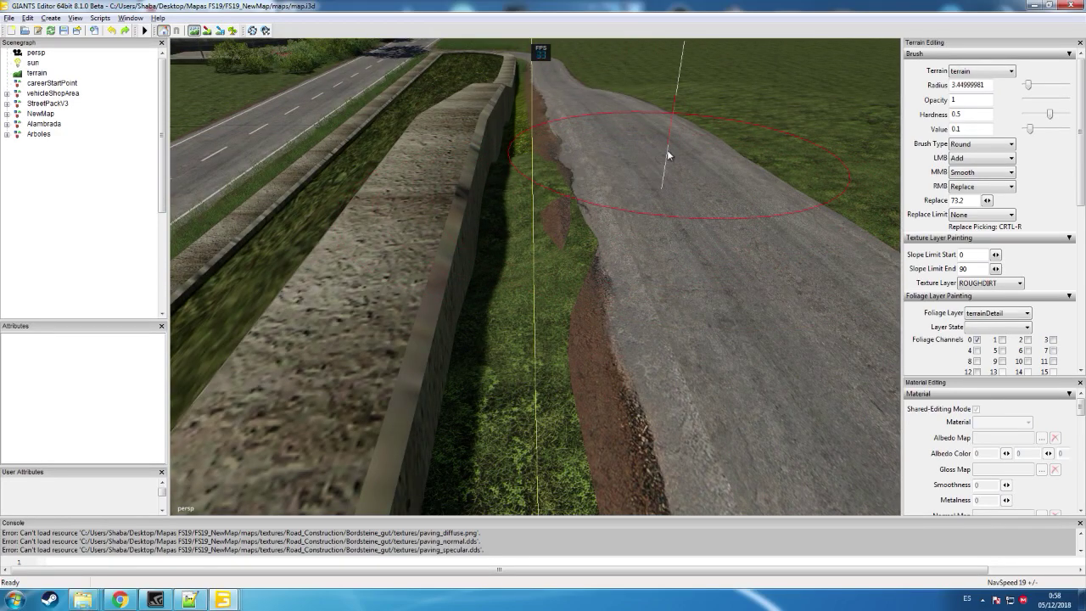
{"action": "scroll", "coordinate": [664, 200], "scroll_direction": "down", "scroll_amount": 4}
{"action": "mouse_move", "coordinate": [590, 206]}
{"action": "left_mouse_down"}
{"action": "mouse_move", "coordinate": [572, 225]}
{"action": "mouse_move", "coordinate": [543, 227]}
{"action": "mouse_move", "coordinate": [587, 205]}
{"action": "left_mouse_up"}
{"action": "key", "text": "ctrl+z"}
{"action": "key", "text": "ctrl+z"}
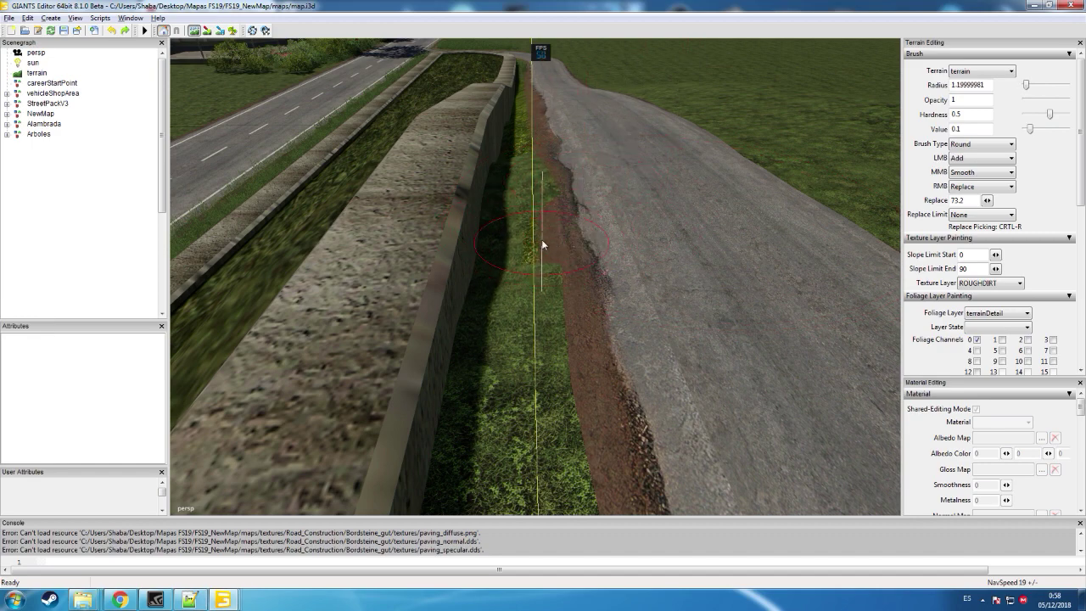
- Raise the grass strip along the curved wall's foot in short strokes with a brush radius of about 1.2 to 1.45
{"action": "scroll", "coordinate": [544, 242], "scroll_direction": "down", "scroll_amount": 3}
{"action": "scroll", "coordinate": [607, 238], "scroll_direction": "up", "scroll_amount": 7}
{"action": "scroll", "coordinate": [628, 221], "scroll_direction": "down", "scroll_amount": 4}
{"action": "scroll", "coordinate": [615, 222], "scroll_direction": "up", "scroll_amount": 2}
{"action": "left_click_drag", "start_coordinate": [556, 229], "coordinate": [557, 230]}
{"action": "key", "text": "ctrl+z"}
{"action": "key", "text": "ctrl+z"}
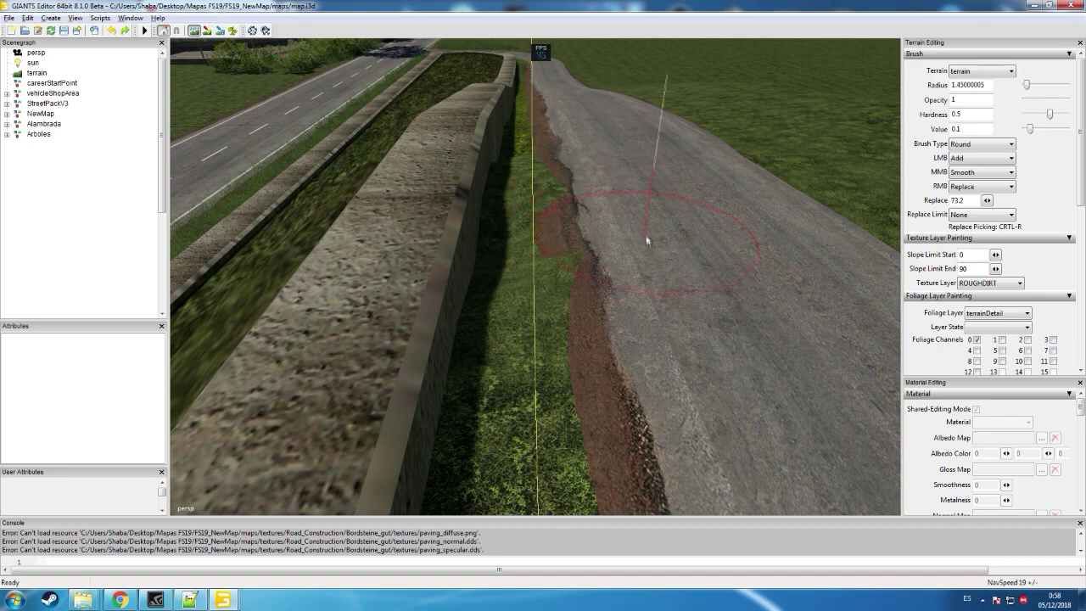
{"action": "left_click", "coordinate": [473, 231]}
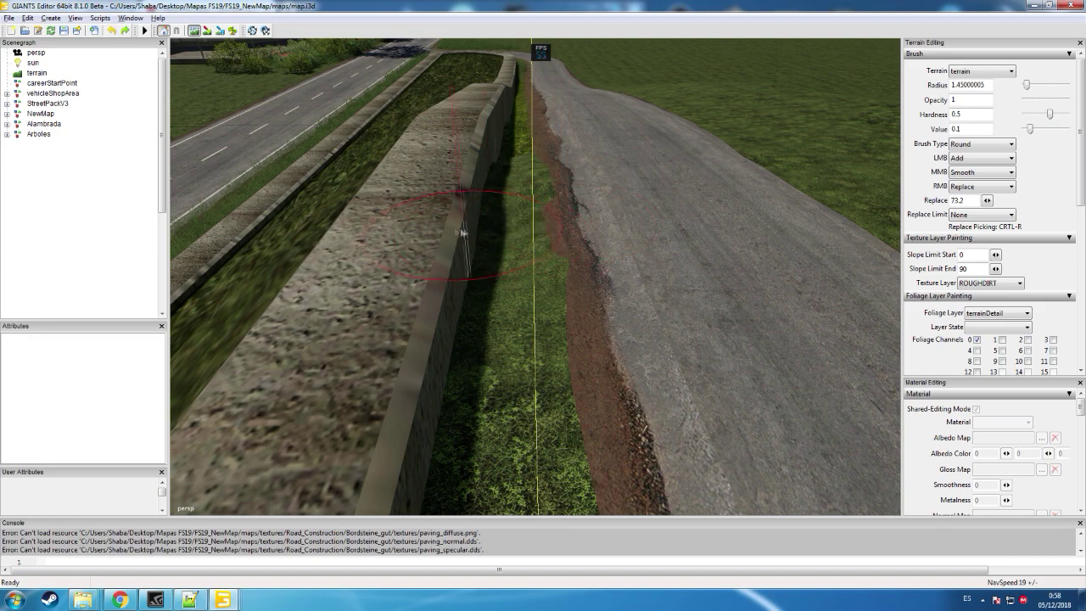
{"action": "scroll", "coordinate": [506, 149], "scroll_direction": "down", "scroll_amount": 1}
{"action": "left_click", "coordinate": [506, 148]}
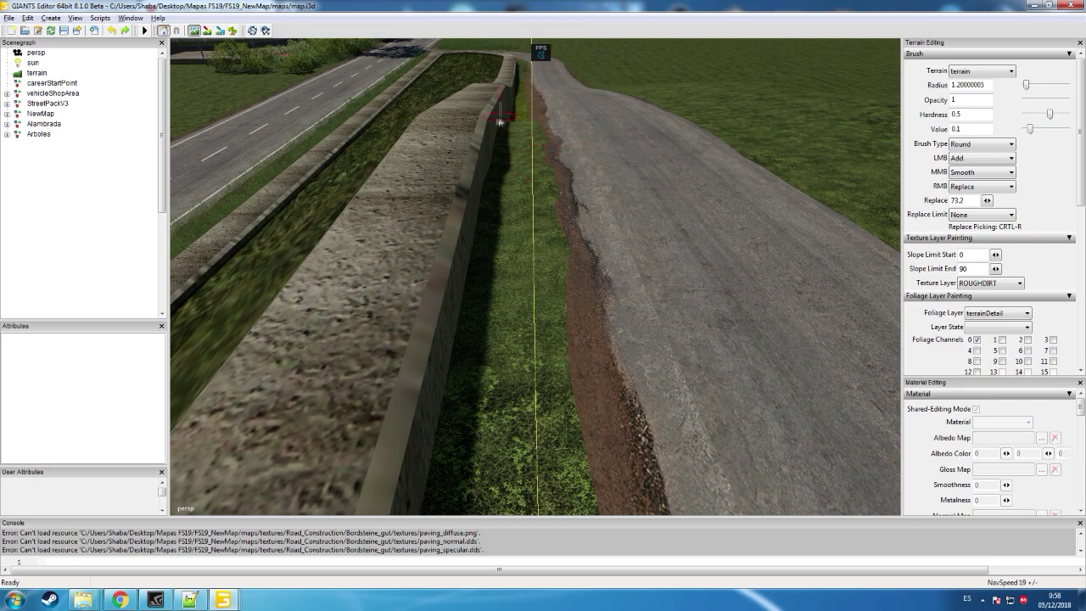
- Raise and smooth the narrow strip further along the curved wall, next to the road's dirt edge
{"action": "mouse_move", "coordinate": [532, 153]}
{"action": "left_mouse_down", "text": "alt"}
{"action": "mouse_move", "coordinate": [532, 93]}
{"action": "mouse_move", "coordinate": [534, 164]}
{"action": "left_mouse_up", "text": "alt"}
{"action": "scroll", "coordinate": [532, 94], "scroll_direction": "up", "scroll_amount": 3}
{"action": "left_click", "coordinate": [194, 31]}
{"action": "left_click", "coordinate": [538, 229]}
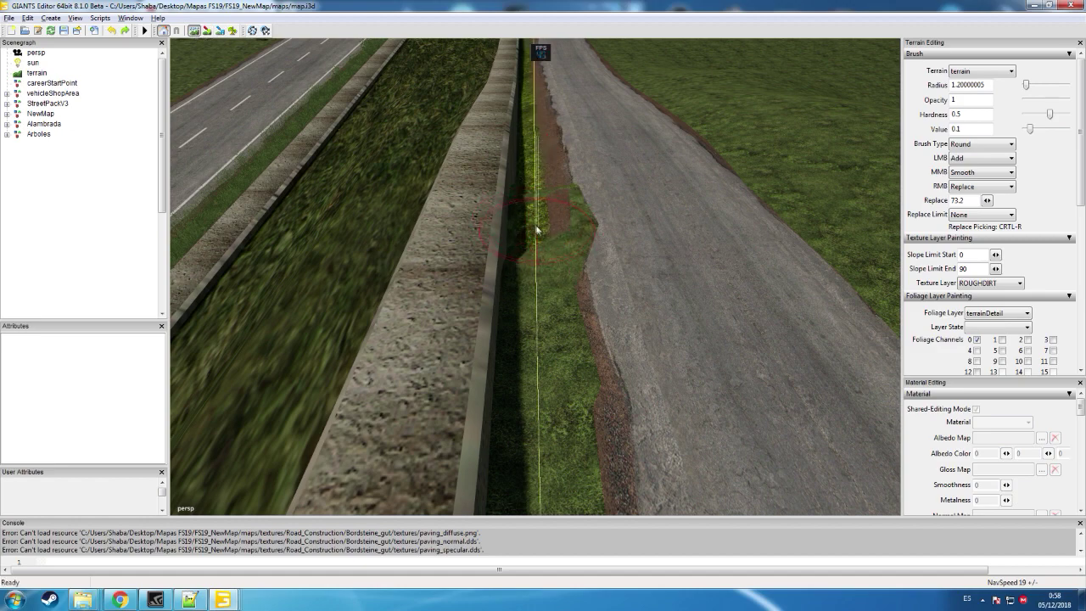
{"action": "left_click_drag", "start_coordinate": [521, 226], "coordinate": [526, 145]}
{"action": "mouse_move", "coordinate": [526, 145]}
{"action": "middle_mouse_down"}
{"action": "mouse_move", "coordinate": [618, 190]}
{"action": "mouse_move", "coordinate": [635, 233]}
{"action": "mouse_move", "coordinate": [599, 195]}
{"action": "mouse_move", "coordinate": [469, 222]}
{"action": "mouse_move", "coordinate": [467, 253]}
{"action": "mouse_move", "coordinate": [571, 221]}
{"action": "mouse_move", "coordinate": [596, 236]}
{"action": "mouse_move", "coordinate": [504, 236]}
{"action": "middle_mouse_up"}
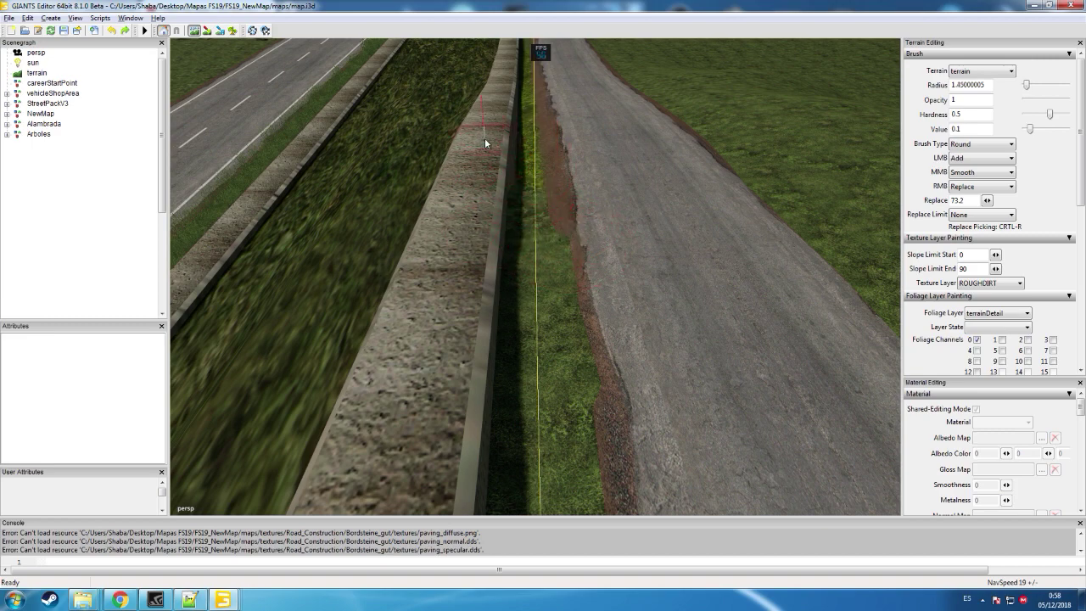
- Smooth the ground from the curved wall to the road's edge, widening the brush radius to about 2.2 to 2.45
{"action": "middle_click_drag", "start_coordinate": [488, 148], "coordinate": [497, 141]}
{"action": "mouse_move", "coordinate": [516, 112]}
{"action": "middle_mouse_down"}
{"action": "mouse_move", "coordinate": [516, 151]}
{"action": "mouse_move", "coordinate": [540, 153]}
{"action": "mouse_move", "coordinate": [481, 106]}
{"action": "mouse_move", "coordinate": [470, 132]}
{"action": "middle_mouse_up"}
{"action": "scroll", "coordinate": [580, 139], "scroll_direction": "down", "scroll_amount": 1}
{"action": "mouse_move", "coordinate": [581, 138]}
{"action": "middle_mouse_down"}
{"action": "mouse_move", "coordinate": [626, 172]}
{"action": "mouse_move", "coordinate": [603, 176]}
{"action": "middle_mouse_up"}
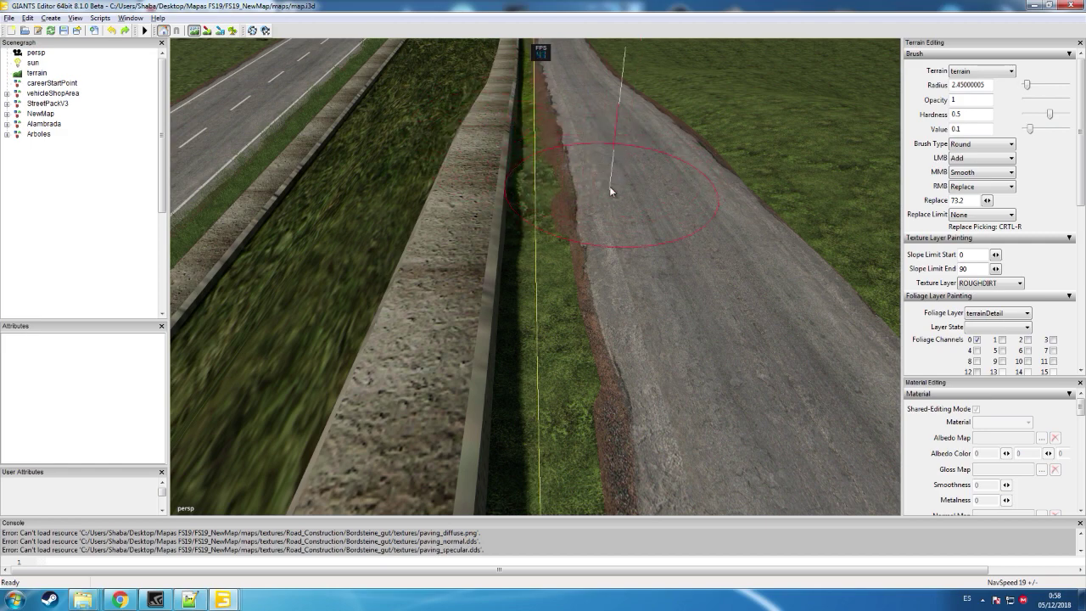
{"action": "mouse_move", "coordinate": [525, 151]}
{"action": "middle_mouse_down"}
{"action": "mouse_move", "coordinate": [517, 147]}
{"action": "mouse_move", "coordinate": [530, 107]}
{"action": "mouse_move", "coordinate": [533, 117]}
{"action": "mouse_move", "coordinate": [520, 118]}
{"action": "mouse_move", "coordinate": [547, 106]}
{"action": "mouse_move", "coordinate": [541, 120]}
{"action": "mouse_move", "coordinate": [582, 138]}
{"action": "middle_mouse_up"}
{"action": "scroll", "coordinate": [555, 95], "scroll_direction": "down", "scroll_amount": 1}
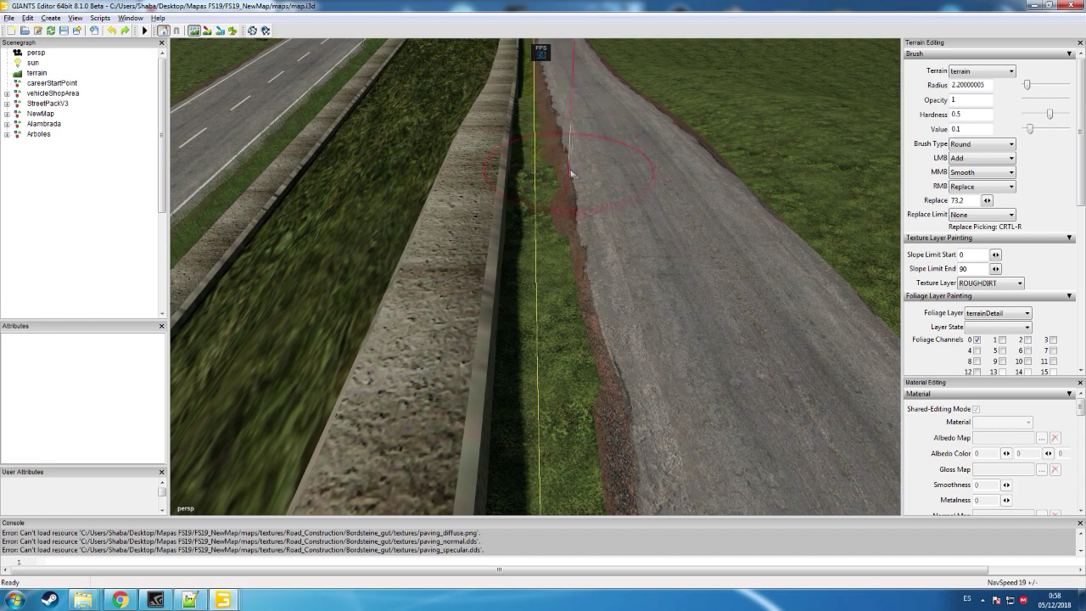
{"action": "mouse_move", "coordinate": [546, 176]}
{"action": "middle_mouse_down"}
{"action": "mouse_move", "coordinate": [507, 157]}
{"action": "mouse_move", "coordinate": [595, 147]}
{"action": "mouse_move", "coordinate": [558, 177]}
{"action": "mouse_move", "coordinate": [597, 190]}
{"action": "middle_mouse_up"}
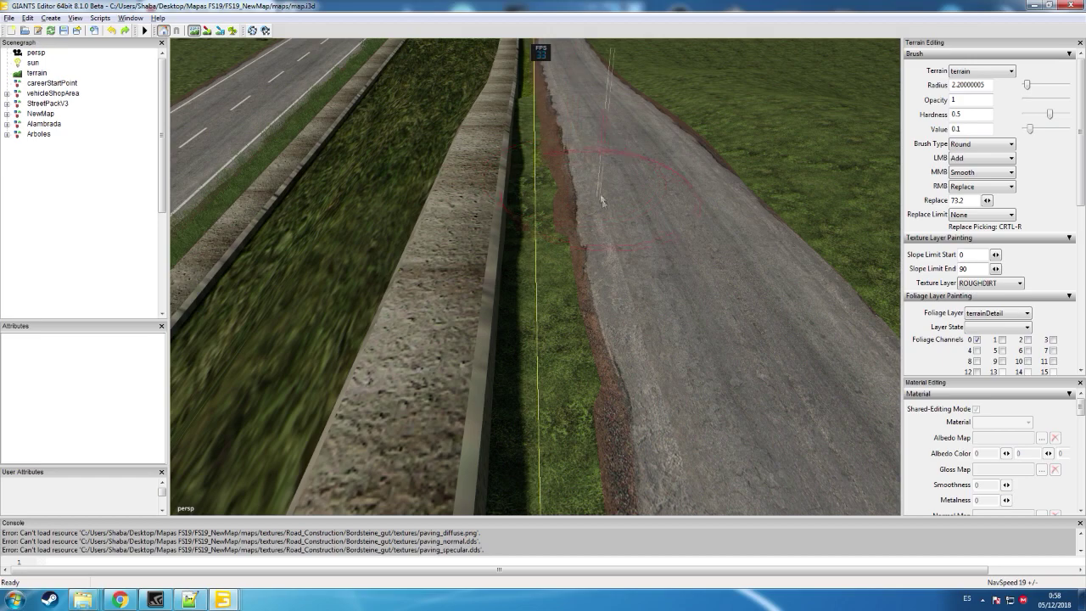
- Smooth the slope crest in the field beyond the road with a brush radius of about 3.45
{"action": "left_click", "coordinate": [194, 32]}
{"action": "scroll", "coordinate": [511, 141], "scroll_direction": "down", "scroll_amount": 6}
{"action": "mouse_move", "coordinate": [511, 141]}
{"action": "left_mouse_down", "text": "alt"}
{"action": "mouse_move", "coordinate": [534, 157]}
{"action": "mouse_move", "coordinate": [664, 174]}
{"action": "mouse_move", "coordinate": [618, 151]}
{"action": "mouse_move", "coordinate": [554, 165]}
{"action": "left_mouse_up", "text": "alt"}
{"action": "left_click", "coordinate": [195, 34]}
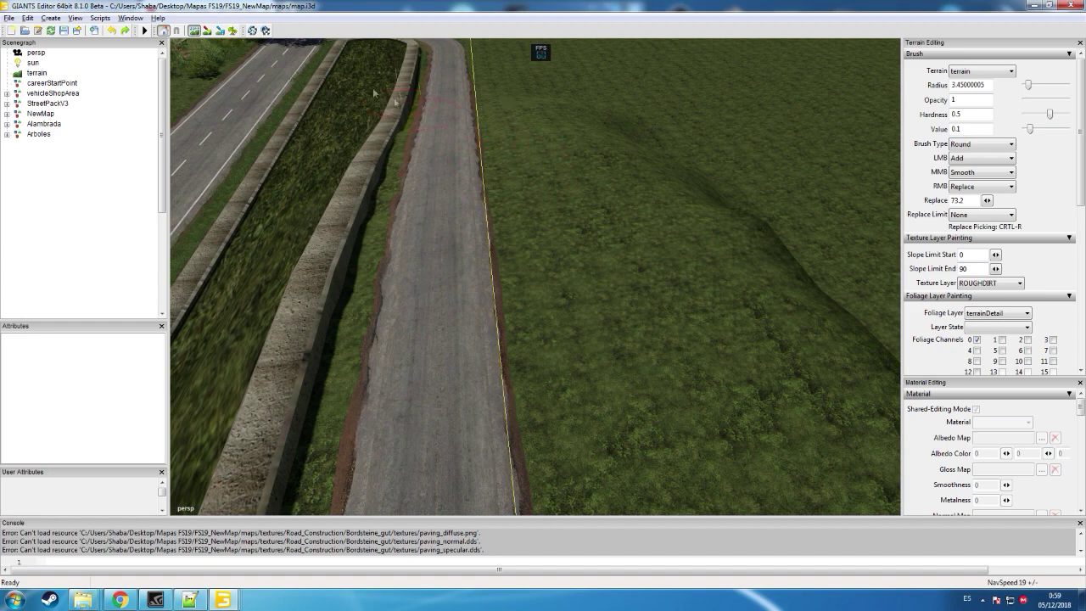
{"action": "middle_click_drag", "start_coordinate": [695, 209], "coordinate": [771, 250]}
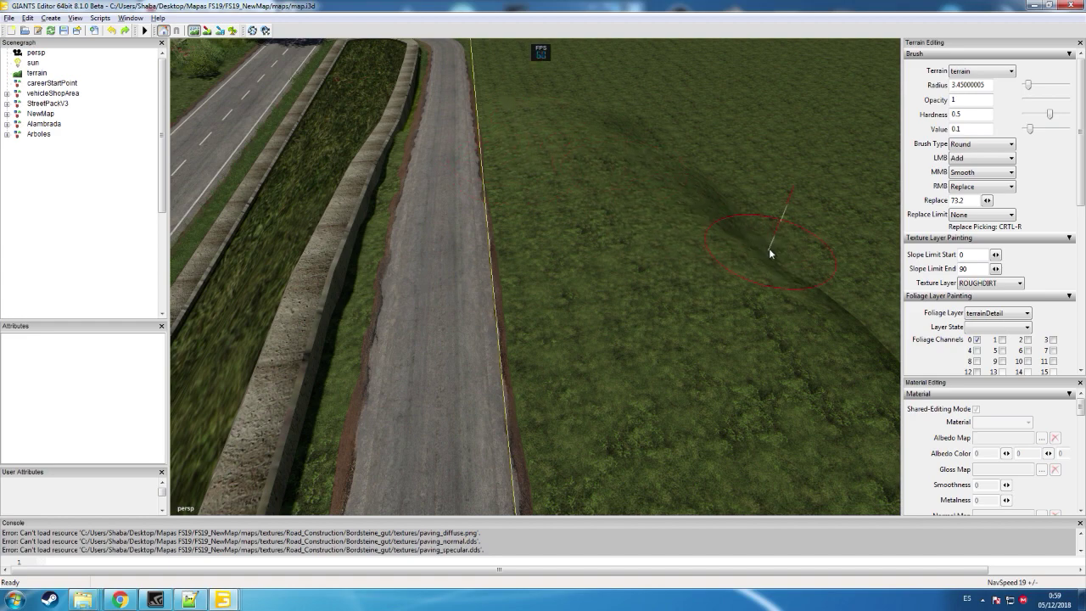
- Look over the road's open end and locate the spare street pack road pieces laid out away from it
{"action": "left_click_drag", "start_coordinate": [518, 162], "coordinate": [821, 178], "text": "alt"}
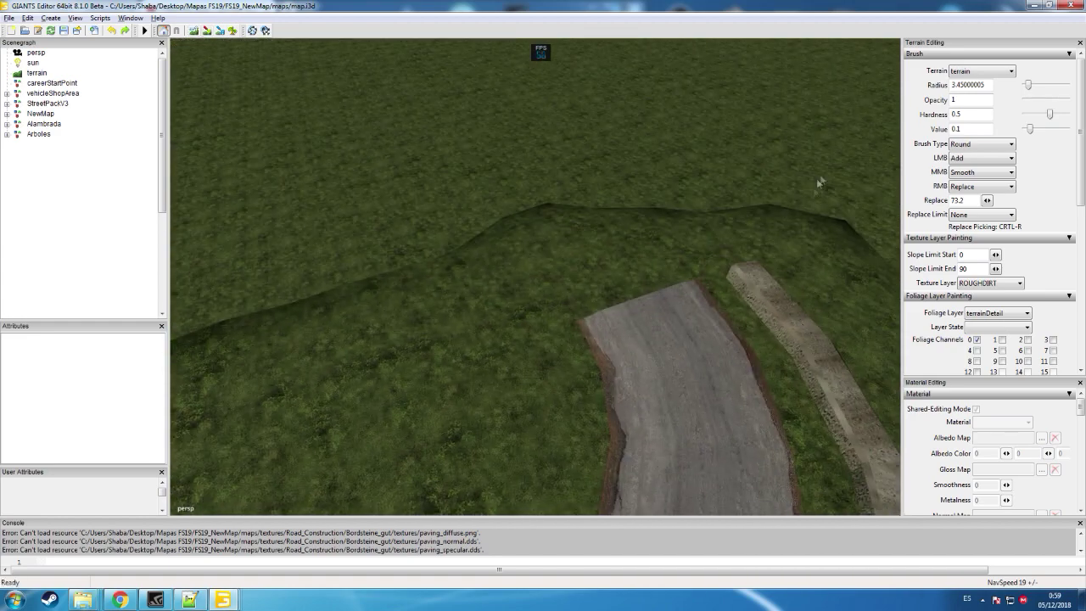
{"action": "middle_click_drag", "start_coordinate": [552, 102], "coordinate": [662, 193], "text": "alt"}
{"action": "left_click_drag", "start_coordinate": [663, 193], "coordinate": [883, 213], "text": "alt"}
{"action": "left_click_drag", "start_coordinate": [532, 197], "coordinate": [739, 194], "text": "alt"}
{"action": "middle_click_drag", "start_coordinate": [739, 194], "coordinate": [562, 213], "text": "alt"}
{"action": "left_click_drag", "start_coordinate": [563, 213], "coordinate": [782, 244], "text": "alt"}
{"action": "scroll", "coordinate": [781, 231], "scroll_direction": "up", "scroll_amount": 3}
{"action": "scroll", "coordinate": [780, 233], "scroll_direction": "up", "scroll_amount": 2}
{"action": "left_click_drag", "start_coordinate": [624, 212], "coordinate": [665, 162], "text": "alt"}
{"action": "scroll", "coordinate": [657, 152], "scroll_direction": "up", "scroll_amount": 6}
{"action": "scroll", "coordinate": [737, 181], "scroll_direction": "up", "scroll_amount": 3}
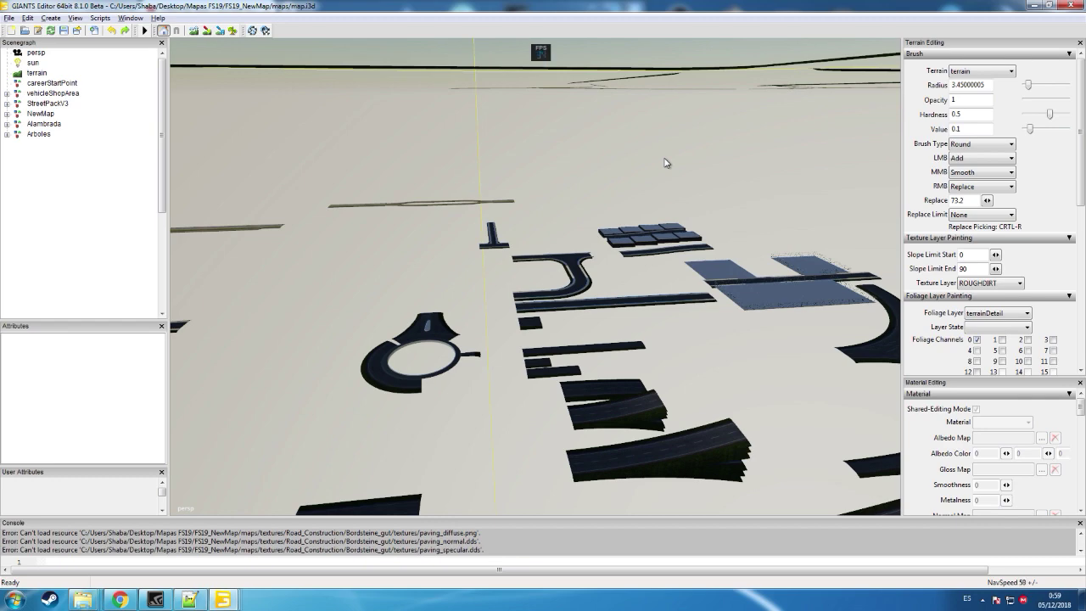
{"action": "left_click_drag", "start_coordinate": [665, 162], "coordinate": [464, 247], "text": "alt"}
{"action": "scroll", "coordinate": [688, 166], "scroll_direction": "up", "scroll_amount": 6}
{"action": "scroll", "coordinate": [686, 166], "scroll_direction": "up", "scroll_amount": 3}
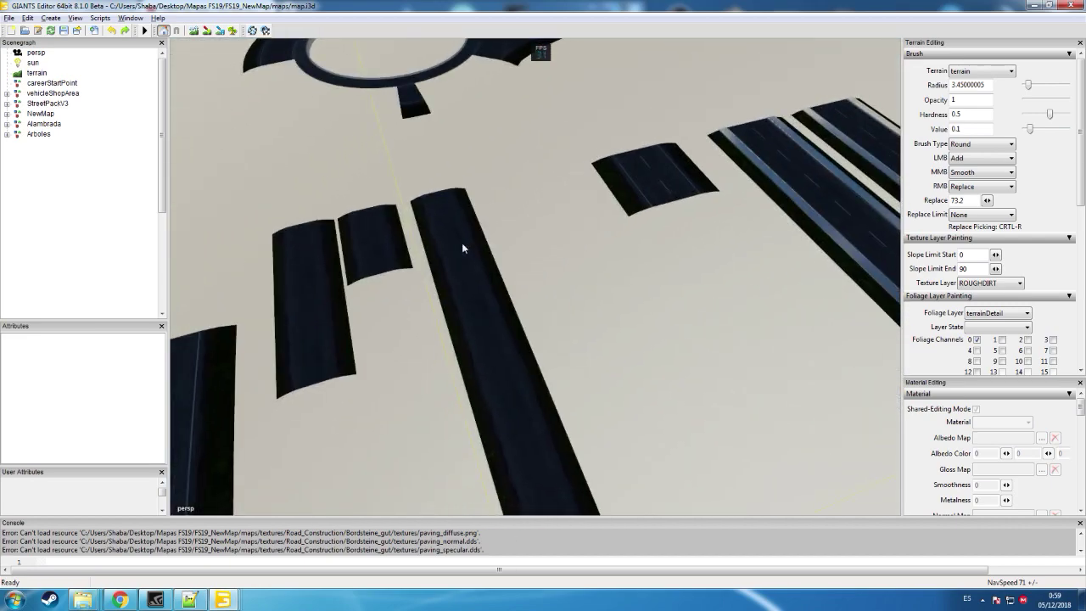
- Examine the straight lane pieces and the other street pack parts around them
{"action": "left_click", "coordinate": [467, 241]}
{"action": "left_click_drag", "start_coordinate": [540, 234], "coordinate": [535, 125], "text": "alt"}
{"action": "scroll", "coordinate": [501, 270], "scroll_direction": "up", "scroll_amount": 4}
{"action": "scroll", "coordinate": [507, 267], "scroll_direction": "down", "scroll_amount": 6}
{"action": "scroll", "coordinate": [436, 253], "scroll_direction": "down", "scroll_amount": 3}
{"action": "scroll", "coordinate": [765, 141], "scroll_direction": "up", "scroll_amount": 3}
{"action": "scroll", "coordinate": [764, 138], "scroll_direction": "up", "scroll_amount": 3}
{"action": "scroll", "coordinate": [797, 186], "scroll_direction": "down", "scroll_amount": 3}
{"action": "left_click_drag", "start_coordinate": [659, 203], "coordinate": [160, 288], "text": "alt"}
{"action": "scroll", "coordinate": [382, 246], "scroll_direction": "up", "scroll_amount": 4}
{"action": "scroll", "coordinate": [383, 299], "scroll_direction": "down", "scroll_amount": 3}
{"action": "scroll", "coordinate": [204, 300], "scroll_direction": "up", "scroll_amount": 5}
- Examine the curved lane pieces up close and select CurveLane50m90right
{"action": "left_click_drag", "start_coordinate": [465, 275], "coordinate": [348, 354], "text": "alt"}
{"action": "scroll", "coordinate": [453, 231], "scroll_direction": "up", "scroll_amount": 8}
{"action": "scroll", "coordinate": [513, 273], "scroll_direction": "down", "scroll_amount": 6}
{"action": "scroll", "coordinate": [608, 312], "scroll_direction": "down", "scroll_amount": 4}
{"action": "scroll", "coordinate": [716, 247], "scroll_direction": "up", "scroll_amount": 8}
{"action": "scroll", "coordinate": [715, 274], "scroll_direction": "up", "scroll_amount": 10}
{"action": "scroll", "coordinate": [665, 296], "scroll_direction": "up", "scroll_amount": 10}
{"action": "scroll", "coordinate": [560, 364], "scroll_direction": "down", "scroll_amount": 6}
{"action": "scroll", "coordinate": [589, 348], "scroll_direction": "down", "scroll_amount": 8}
{"action": "scroll", "coordinate": [481, 290], "scroll_direction": "up", "scroll_amount": 8}
{"action": "left_click_drag", "start_coordinate": [564, 300], "coordinate": [592, 314], "text": "alt"}
{"action": "scroll", "coordinate": [556, 274], "scroll_direction": "up", "scroll_amount": 5}
{"action": "left_click", "coordinate": [601, 299]}
{"action": "scroll", "coordinate": [654, 295], "scroll_direction": "down", "scroll_amount": 8}
{"action": "left_click_drag", "start_coordinate": [653, 295], "coordinate": [726, 266], "text": "alt"}
{"action": "scroll", "coordinate": [739, 278], "scroll_direction": "down", "scroll_amount": 4}
{"action": "scroll", "coordinate": [725, 265], "scroll_direction": "down", "scroll_amount": 7}
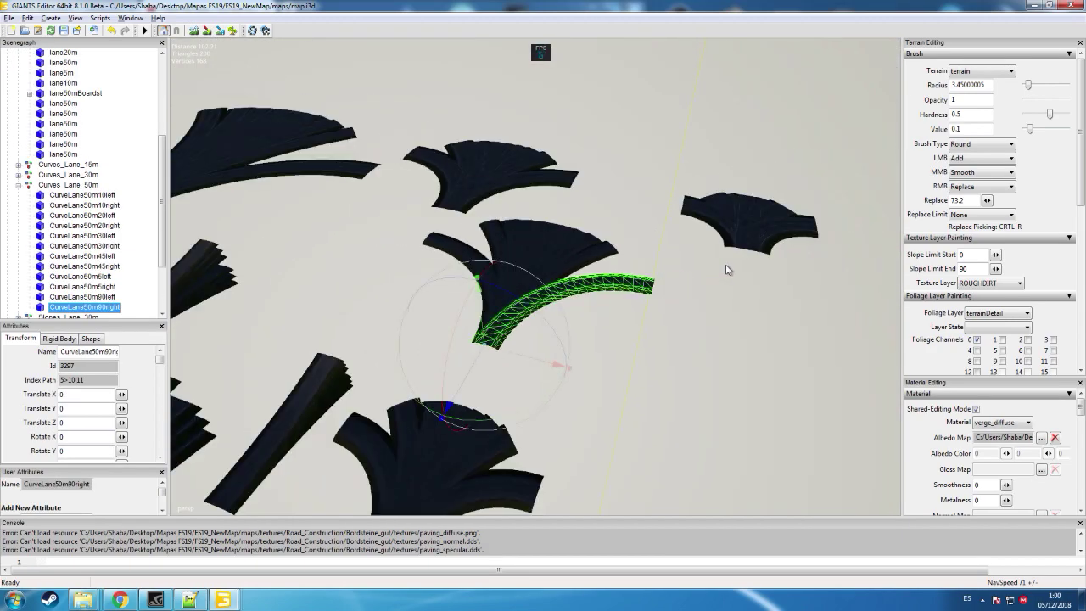
- Identify the straight lane50m piece and the SlopeLane50m15 slope piece among the laid-out road parts
{"action": "right_click_drag", "start_coordinate": [339, 222], "coordinate": [208, 224]}
{"action": "left_click_drag", "start_coordinate": [318, 228], "coordinate": [293, 186], "text": "alt"}
{"action": "scroll", "coordinate": [293, 186], "scroll_direction": "up", "scroll_amount": 4}
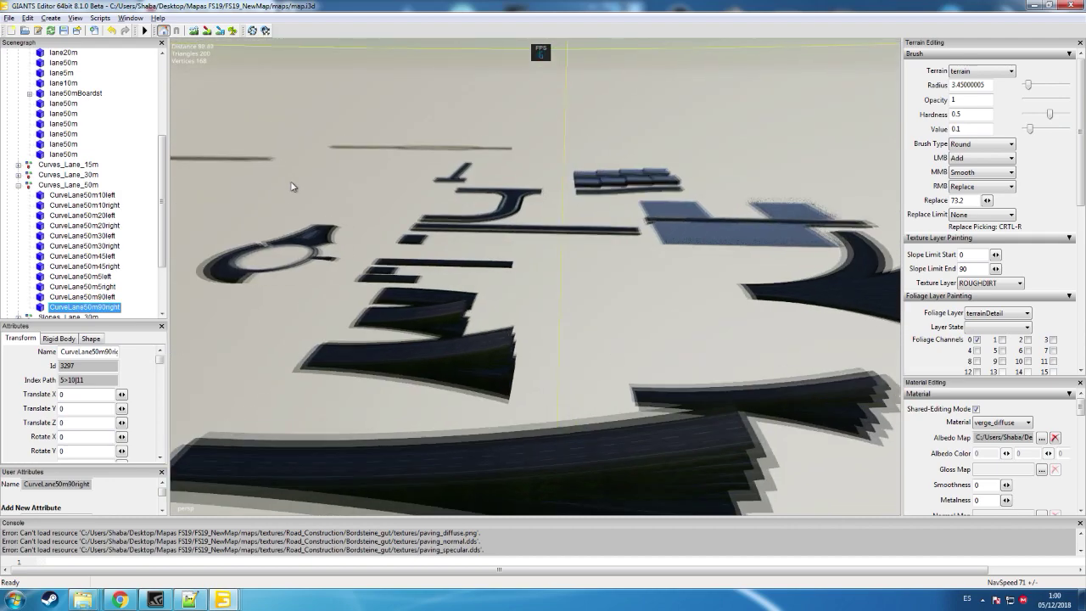
{"action": "left_click", "coordinate": [447, 267]}
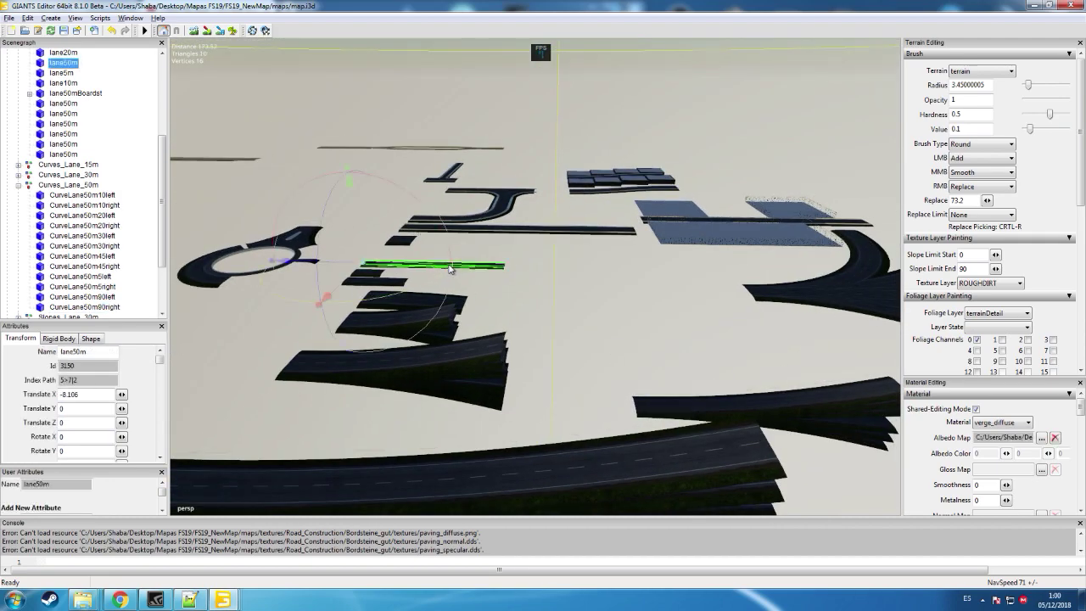
{"action": "left_click_drag", "start_coordinate": [457, 277], "coordinate": [527, 316], "text": "alt"}
{"action": "scroll", "coordinate": [505, 286], "scroll_direction": "up", "scroll_amount": 4}
{"action": "left_click", "coordinate": [660, 315]}
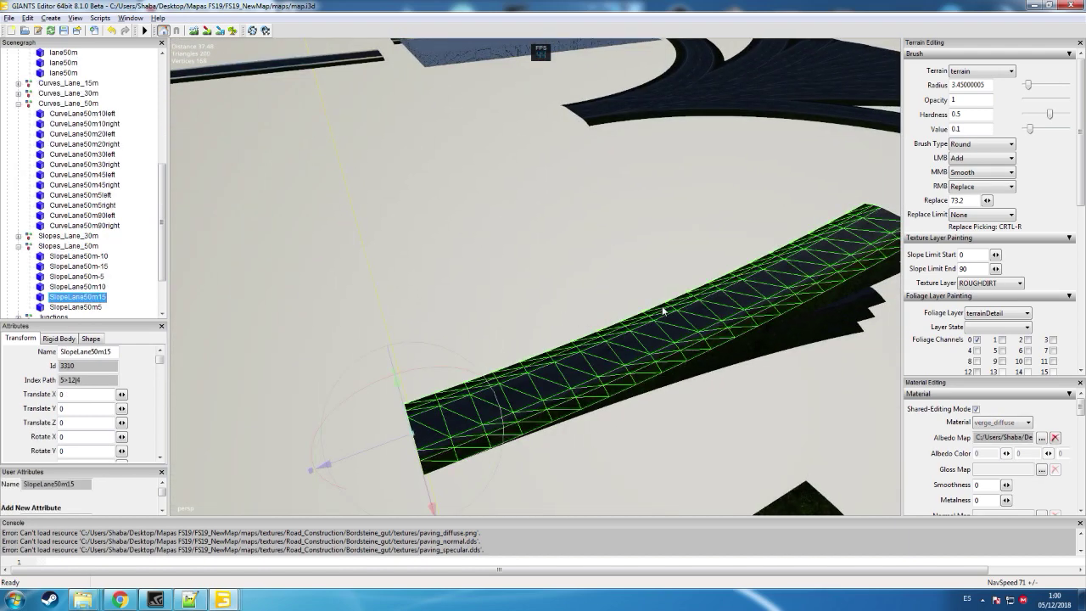
- Move the SlopeLane50m-10 piece sideways out of the stacked slopes to Translate X -23.203
{"action": "left_click", "coordinate": [102, 257]}
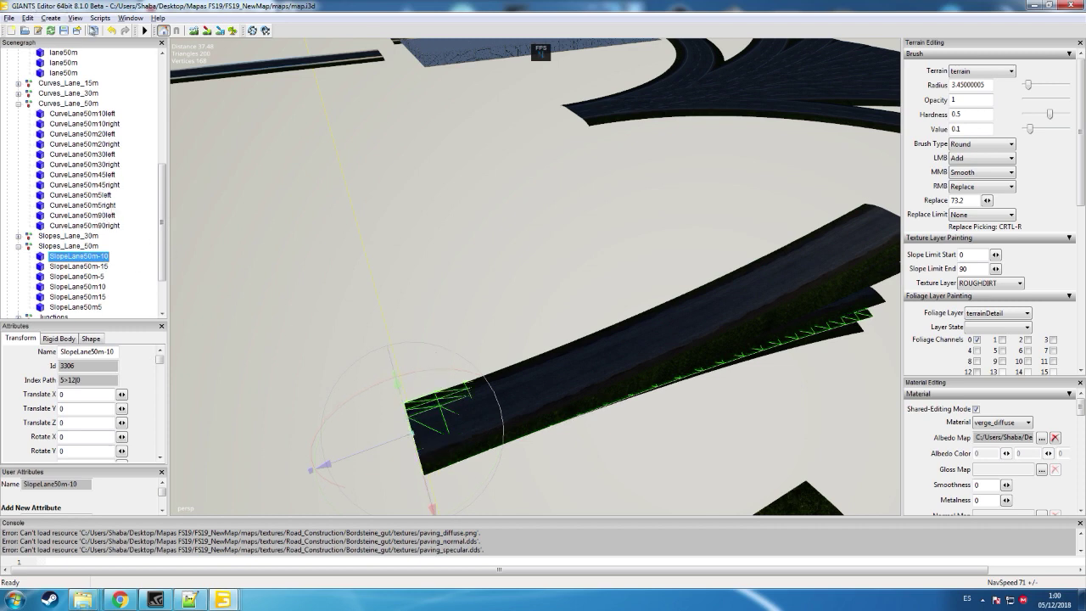
{"action": "left_click", "coordinate": [108, 33]}
{"action": "left_click_drag", "start_coordinate": [427, 486], "coordinate": [378, 395]}
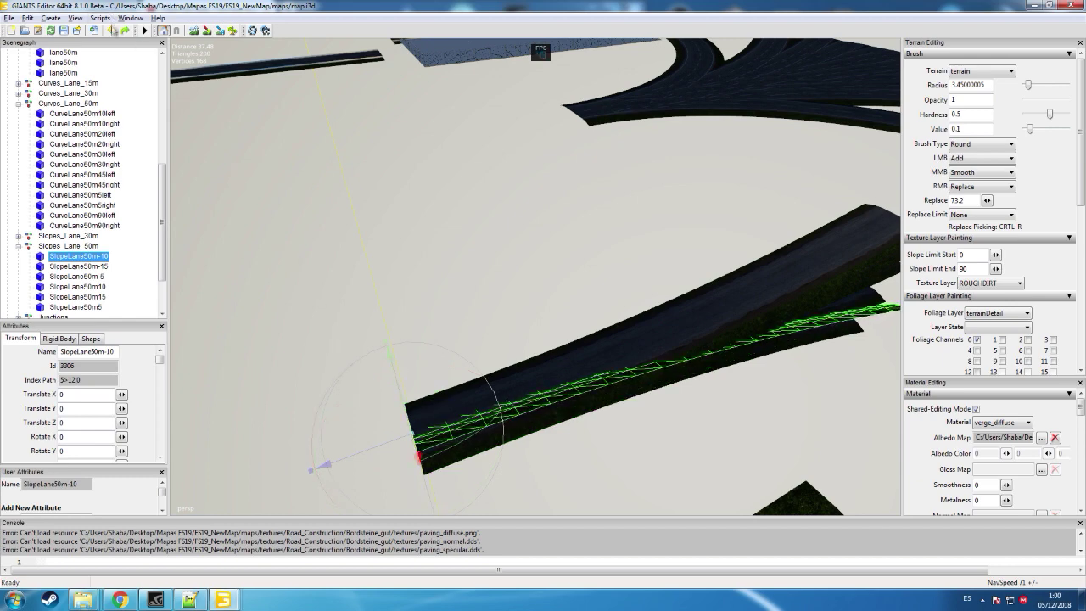
{"action": "left_click", "coordinate": [113, 32]}
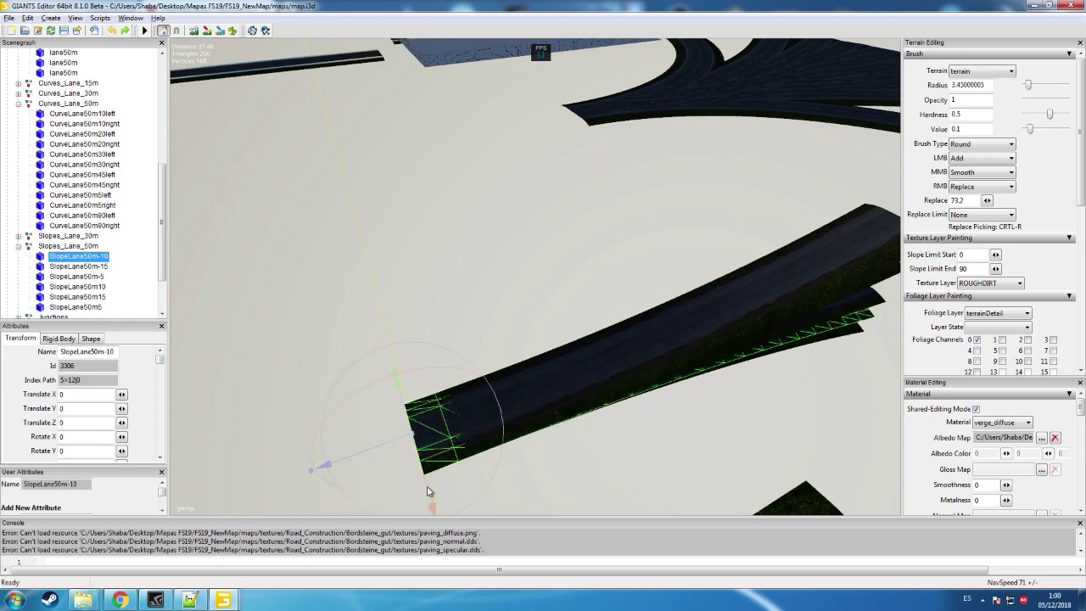
{"action": "left_click_drag", "start_coordinate": [427, 485], "coordinate": [323, 245]}
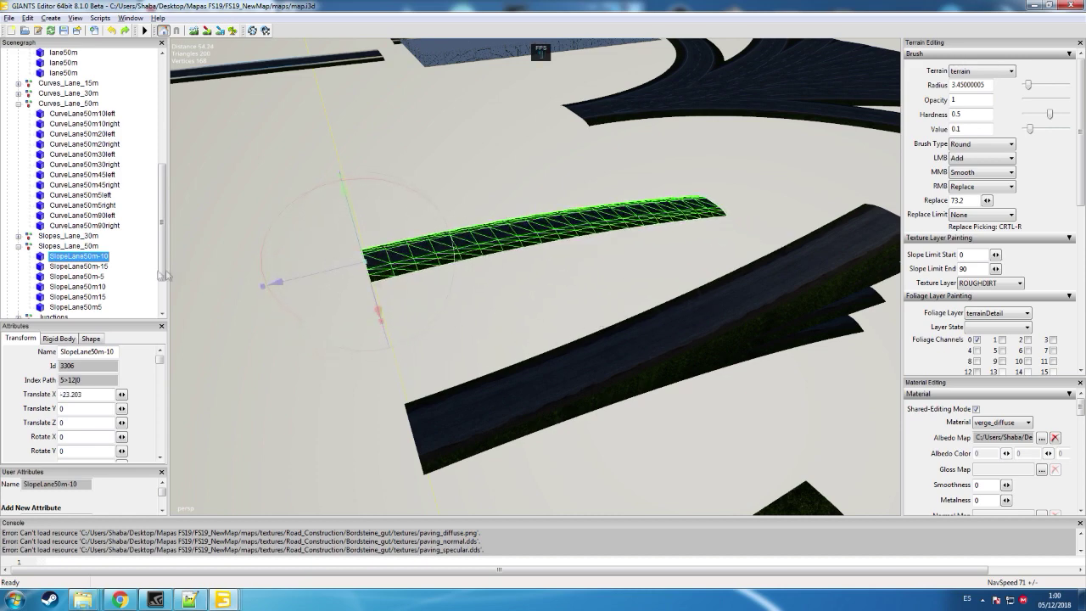
- Compare SlopeLane50m10, SlopeLane50m-5 and SlopeLane50m5, trying the last one outside the stack and undoing its move
{"action": "left_click", "coordinate": [104, 287]}
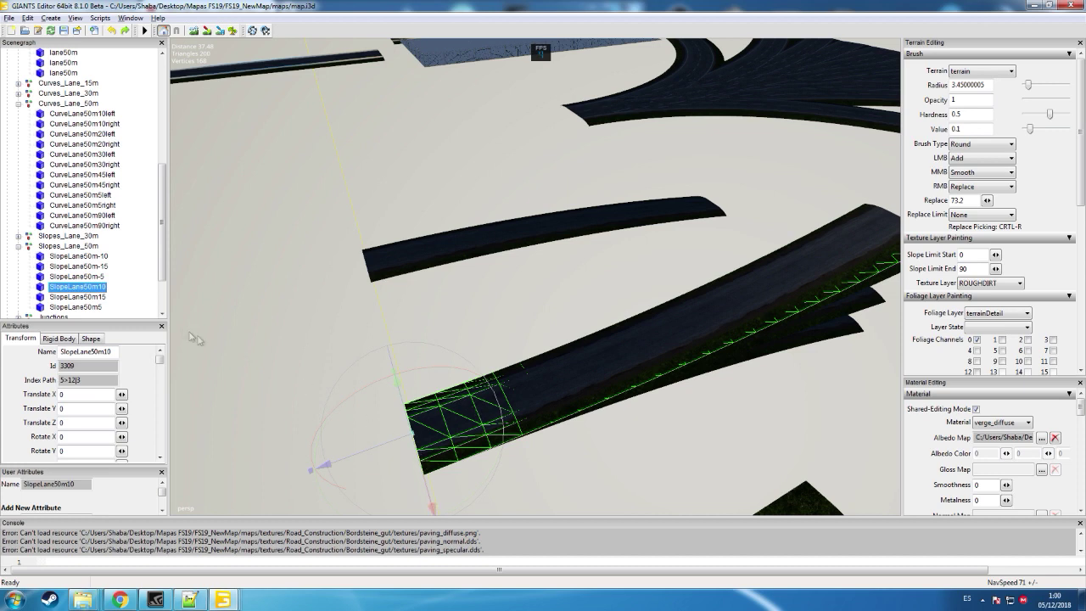
{"action": "left_click", "coordinate": [87, 276]}
{"action": "left_click", "coordinate": [97, 310]}
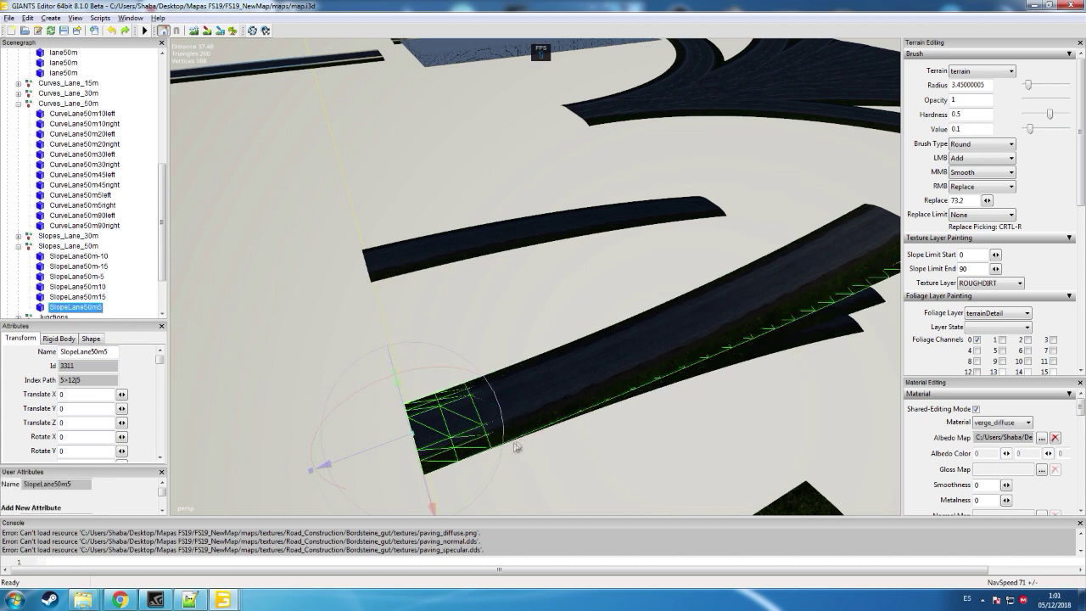
{"action": "left_click_drag", "start_coordinate": [425, 481], "coordinate": [365, 351]}
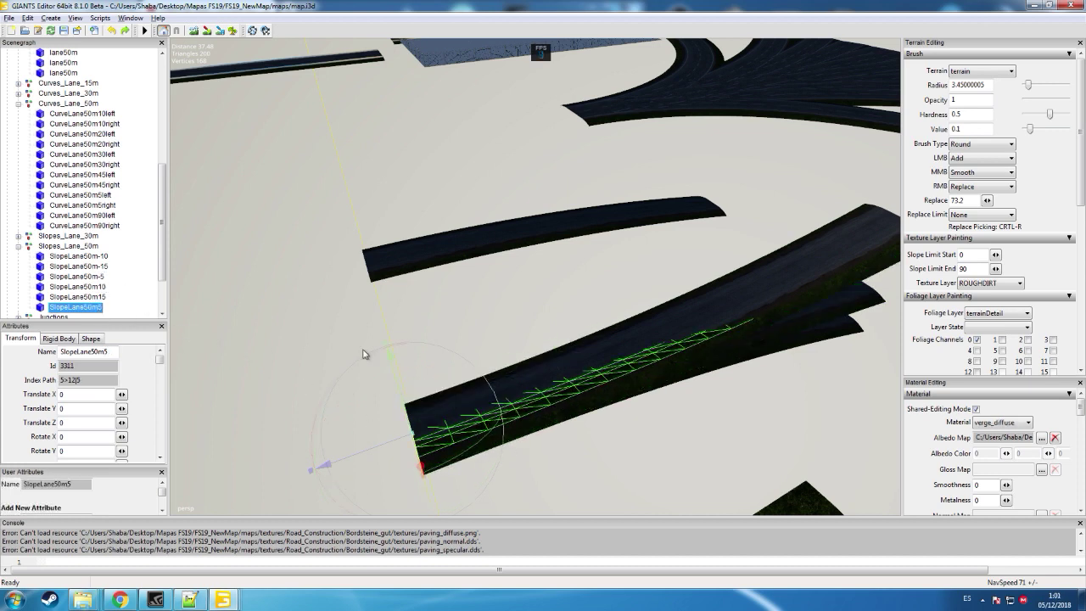
{"action": "left_click", "coordinate": [109, 31]}
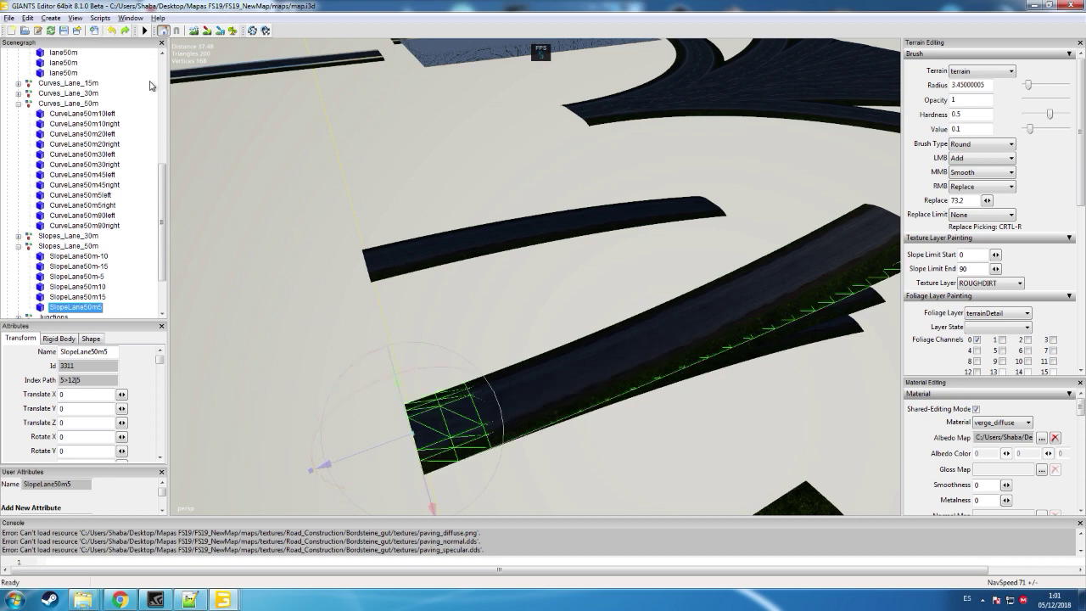
- Cut the SlopeLane50m5 piece from Slopes_Lane_50m and paste it into the Carretera group of NewMap
{"action": "key", "text": "Delete"}
{"action": "scroll", "coordinate": [164, 182], "scroll_direction": "down", "scroll_amount": 2}
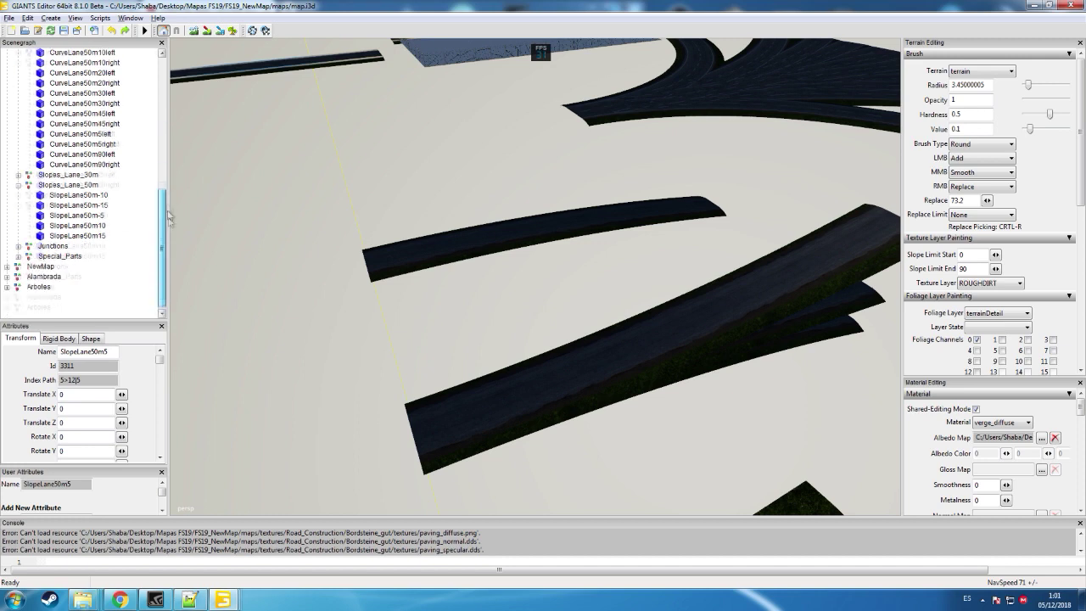
{"action": "left_click", "coordinate": [7, 266]}
{"action": "left_click", "coordinate": [53, 277]}
{"action": "key", "text": "ctrl+v"}
- Cut the straight lane50m piece from the laid-out road parts and paste it into the Carretera group of NewMap
{"action": "left_click_drag", "start_coordinate": [477, 238], "coordinate": [380, 184], "text": "alt"}
{"action": "left_click", "coordinate": [376, 159]}
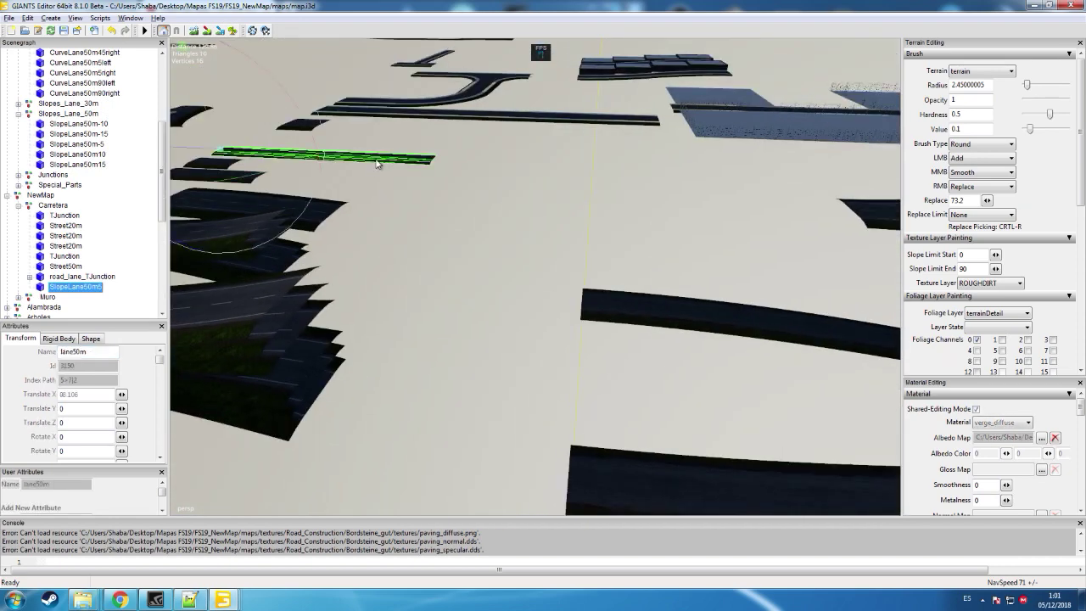
{"action": "key", "text": "Delete"}
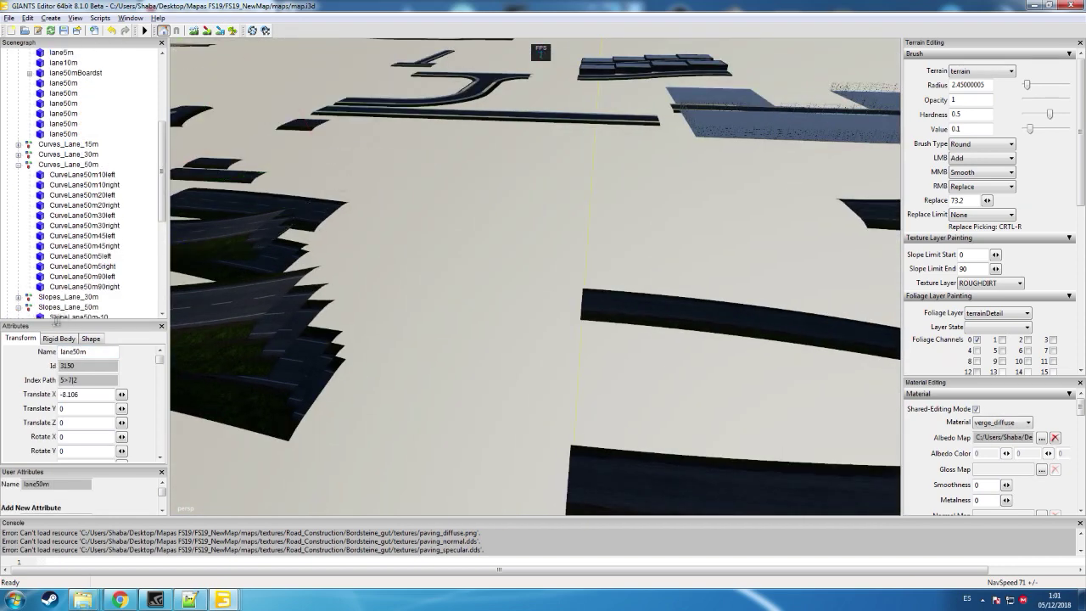
{"action": "scroll", "coordinate": [157, 286], "scroll_direction": "down", "scroll_amount": 7}
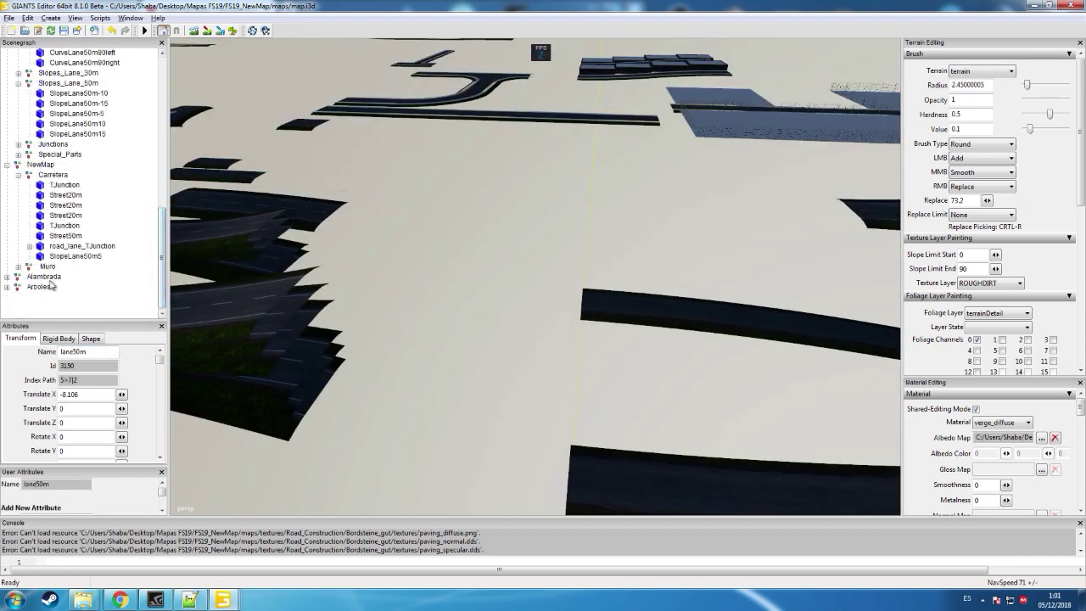
{"action": "left_click", "coordinate": [54, 175]}
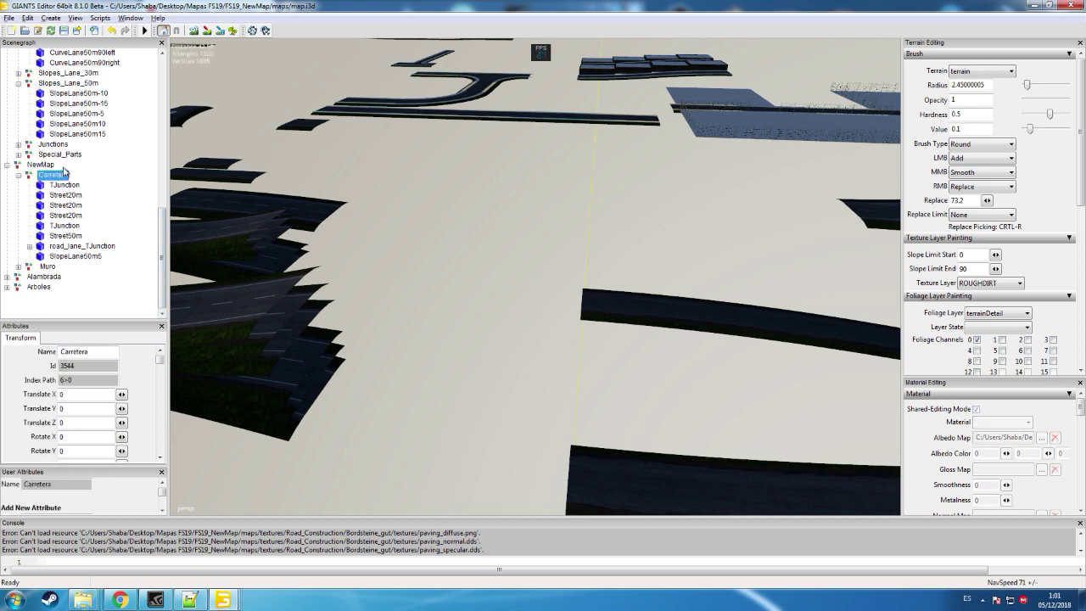
{"action": "key", "text": "ctrl+v"}
{"action": "left_click", "coordinate": [69, 255], "text": "ctrl"}
{"action": "left_click_drag", "start_coordinate": [386, 316], "coordinate": [91, 217], "text": "alt"}
{"action": "scroll", "coordinate": [399, 297], "scroll_direction": "down", "scroll_amount": 6}
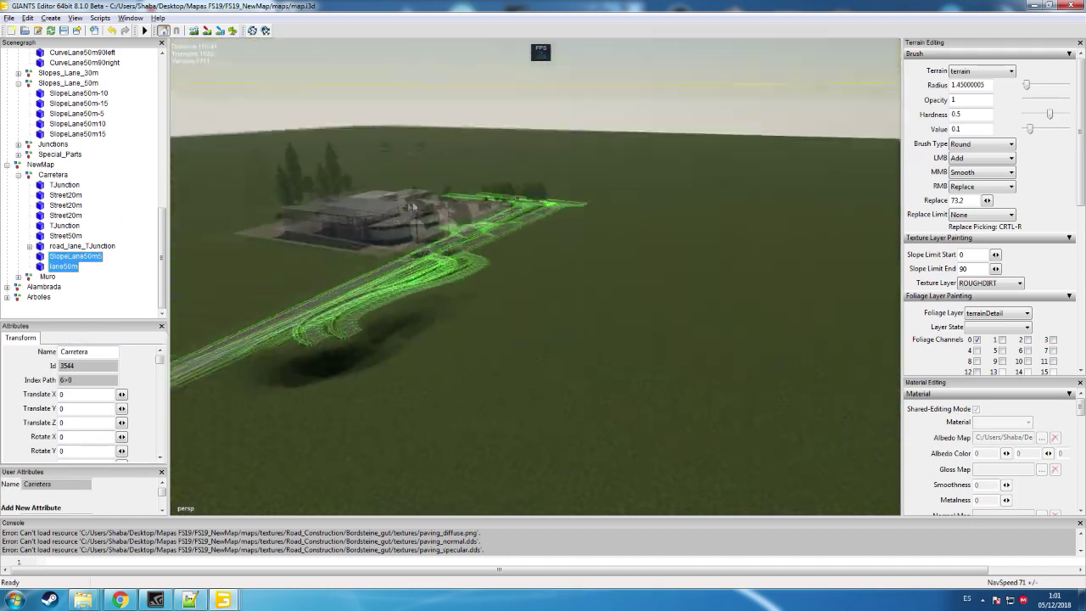
{"action": "left_click_drag", "start_coordinate": [365, 208], "coordinate": [504, 239], "text": "alt"}
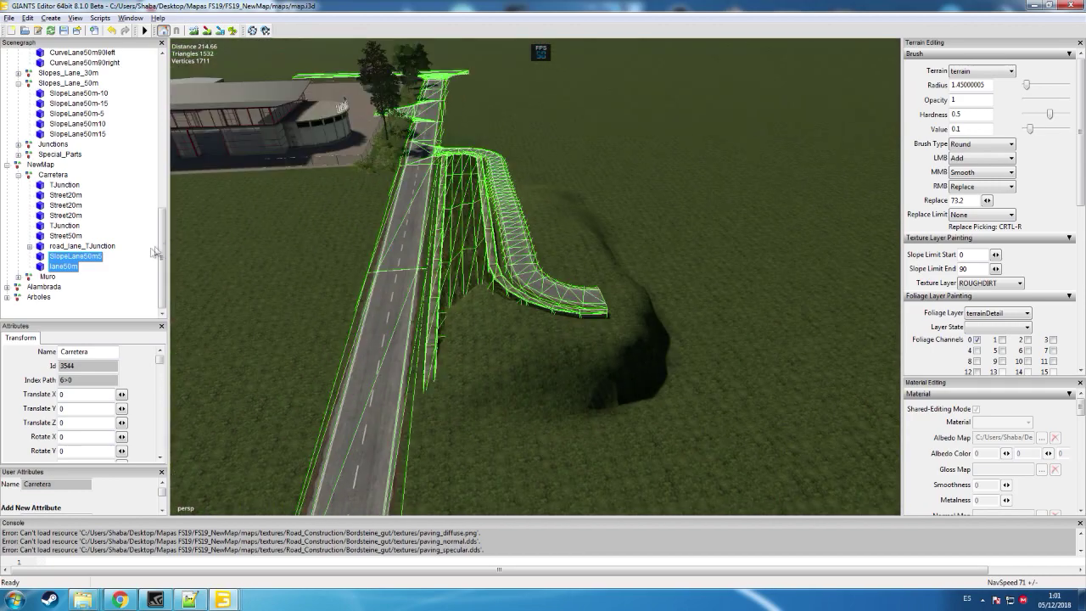
{"action": "left_click", "coordinate": [77, 266]}
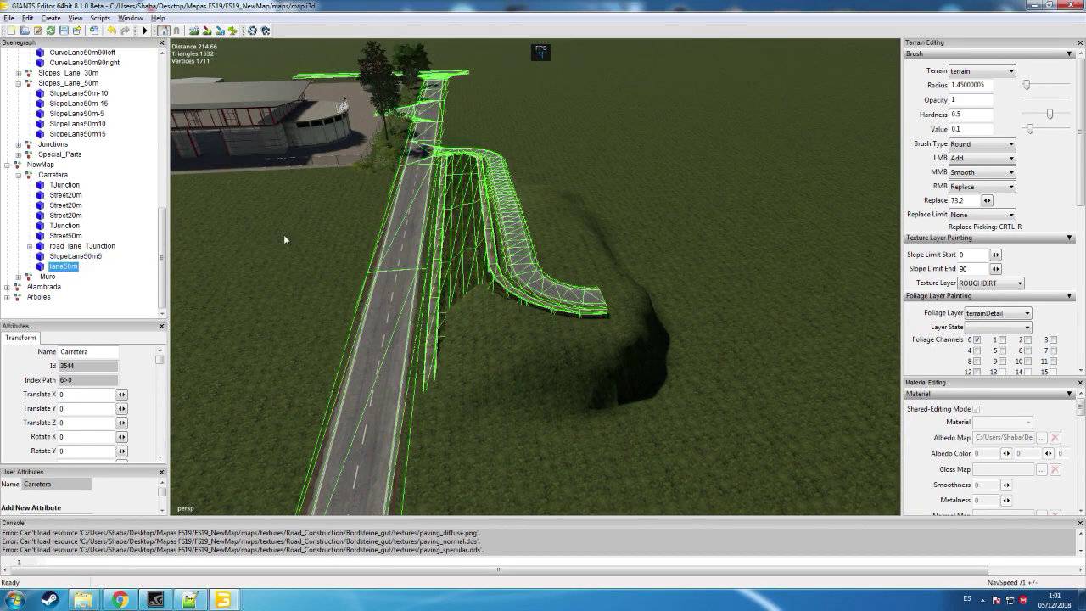
{"action": "left_click", "coordinate": [148, 246]}
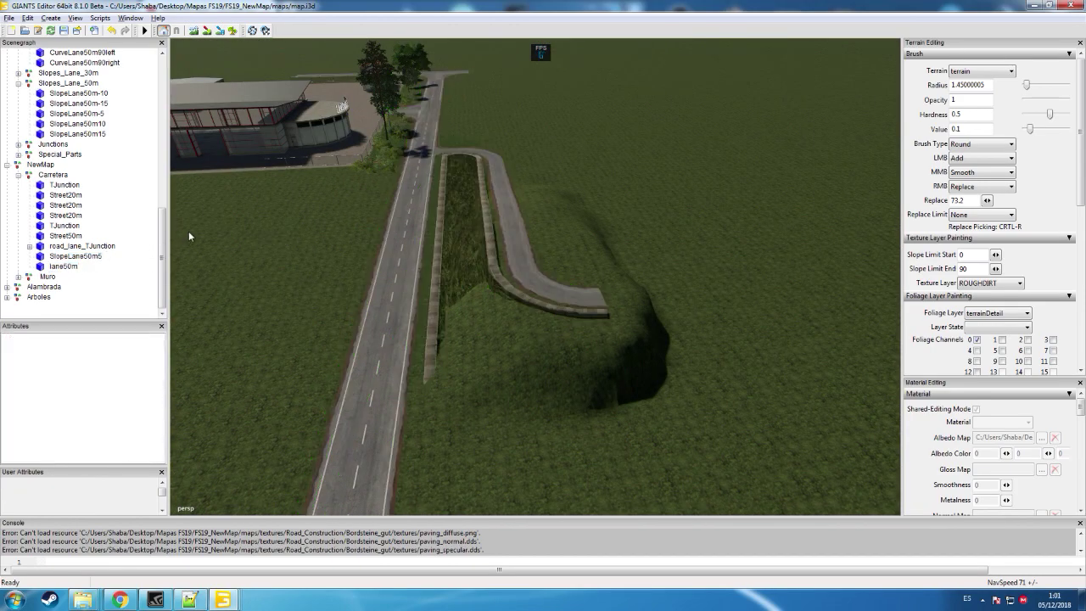
- Dismiss the XSplit Gamecaster live-streaming sign-in prompt and return to the map view
{"action": "key", "text": "ctrl+s"}
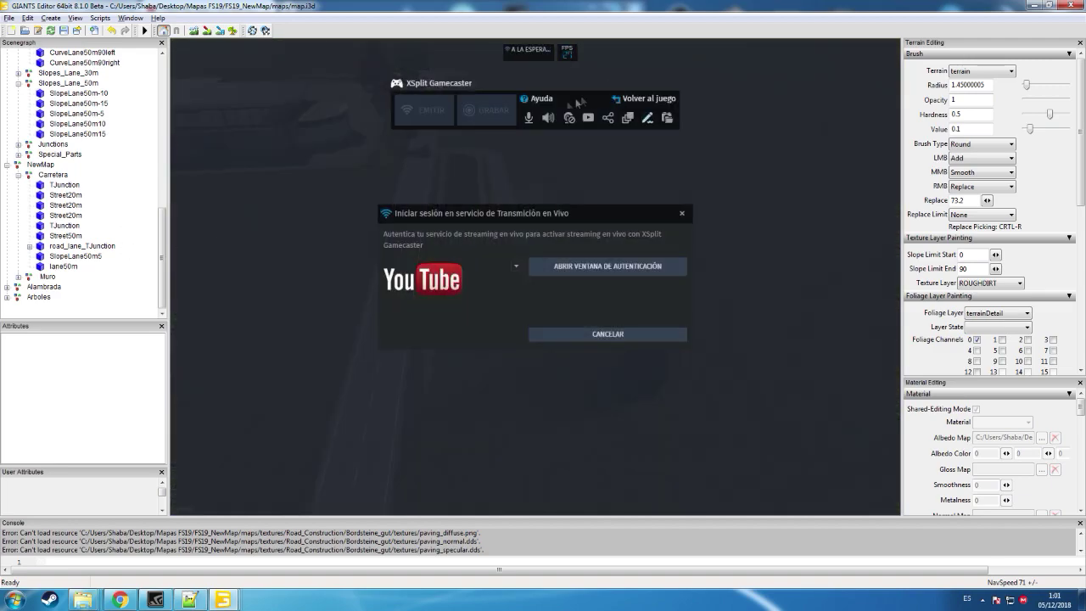
{"action": "left_click", "coordinate": [682, 214]}
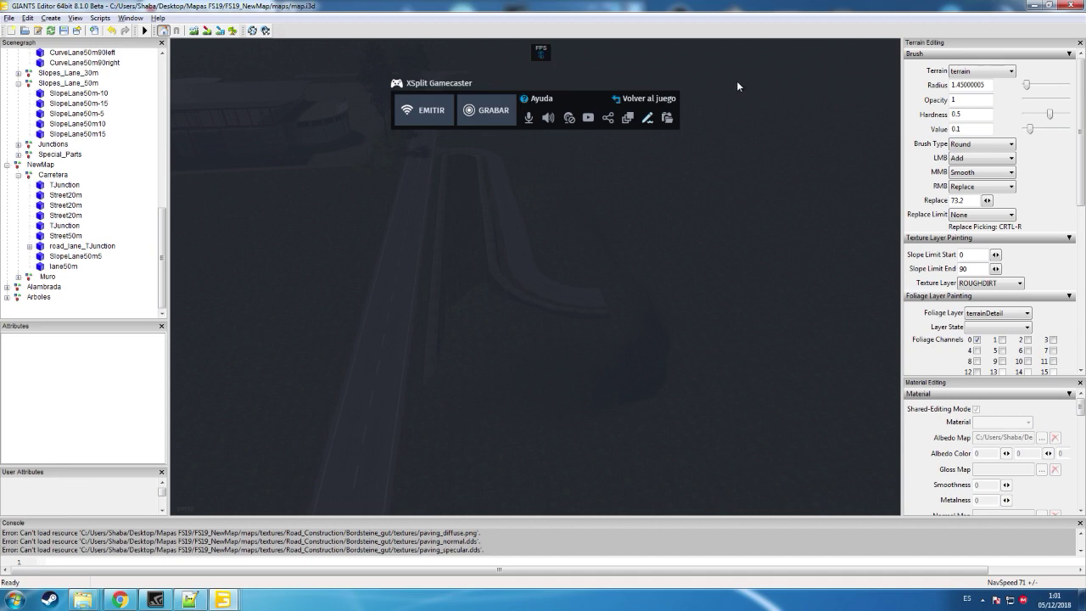
{"action": "key", "text": "ctrl+Tab"}
- Raise the SlopeLane50m5 piece in Carretera to a height of 72 and move it sideways across the terrain
{"action": "left_click_drag", "start_coordinate": [514, 206], "coordinate": [460, 203], "text": "alt"}
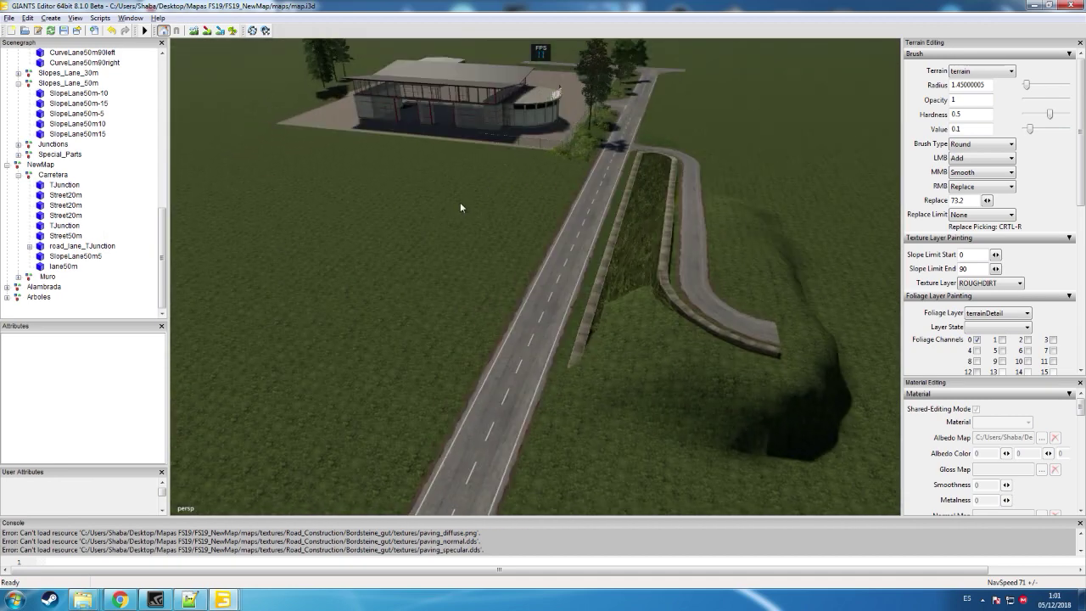
{"action": "right_click_drag", "start_coordinate": [433, 196], "coordinate": [557, 229]}
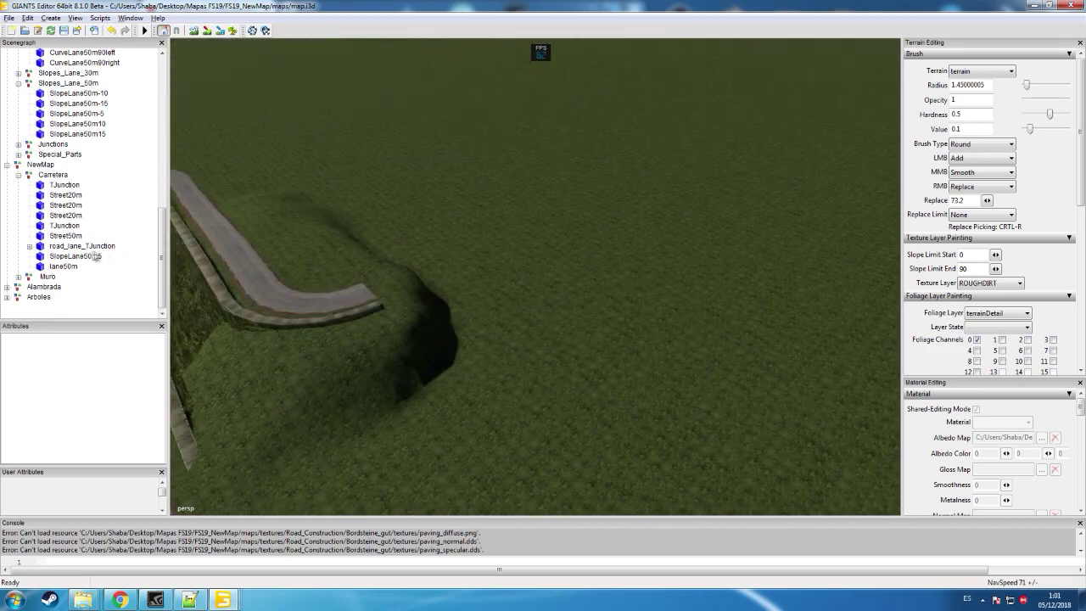
{"action": "left_click", "coordinate": [73, 268]}
{"action": "left_click", "coordinate": [67, 257]}
{"action": "left_click_drag", "start_coordinate": [264, 240], "coordinate": [556, 233], "text": "alt"}
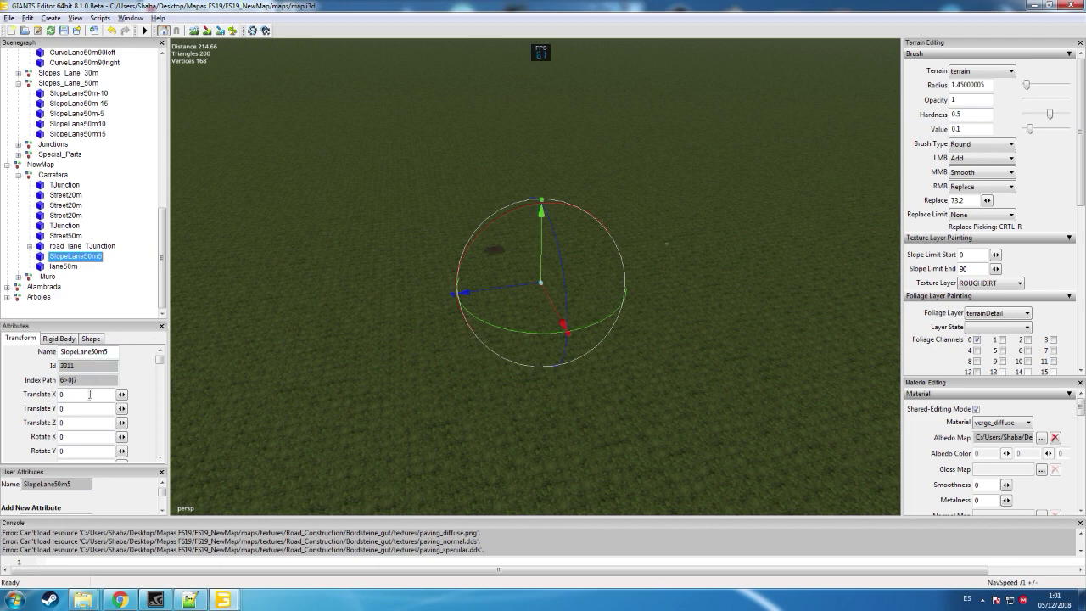
{"action": "type", "text": "72"}
{"action": "left_click_drag", "start_coordinate": [520, 126], "coordinate": [165, 196]}
- Set lane50m's Translate Y to 73 and move the piece close to the open end of the raised side road
{"action": "left_click", "coordinate": [73, 267]}
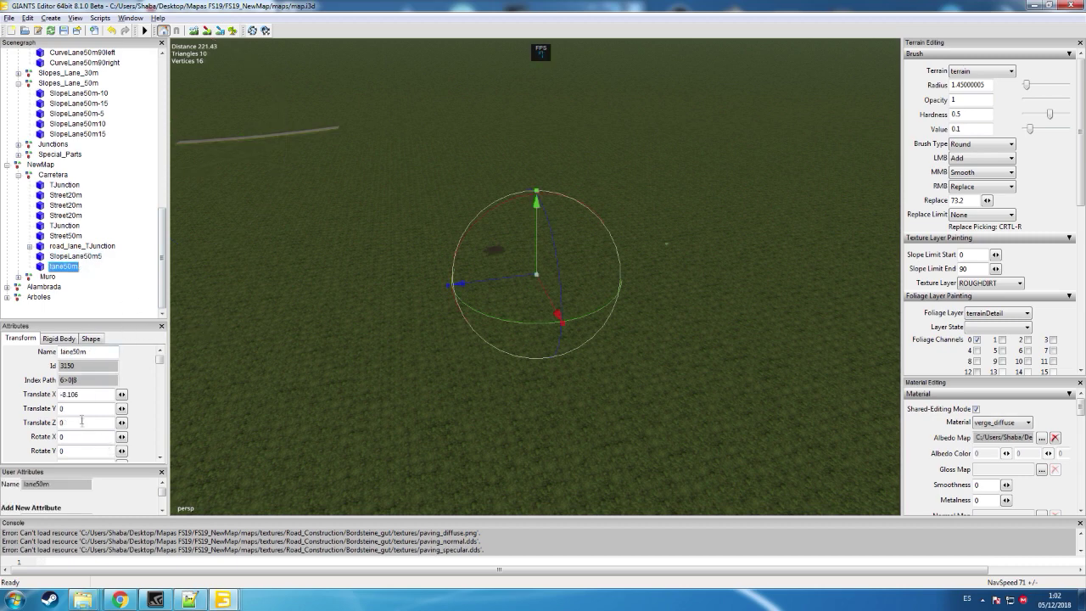
{"action": "type", "text": "73"}
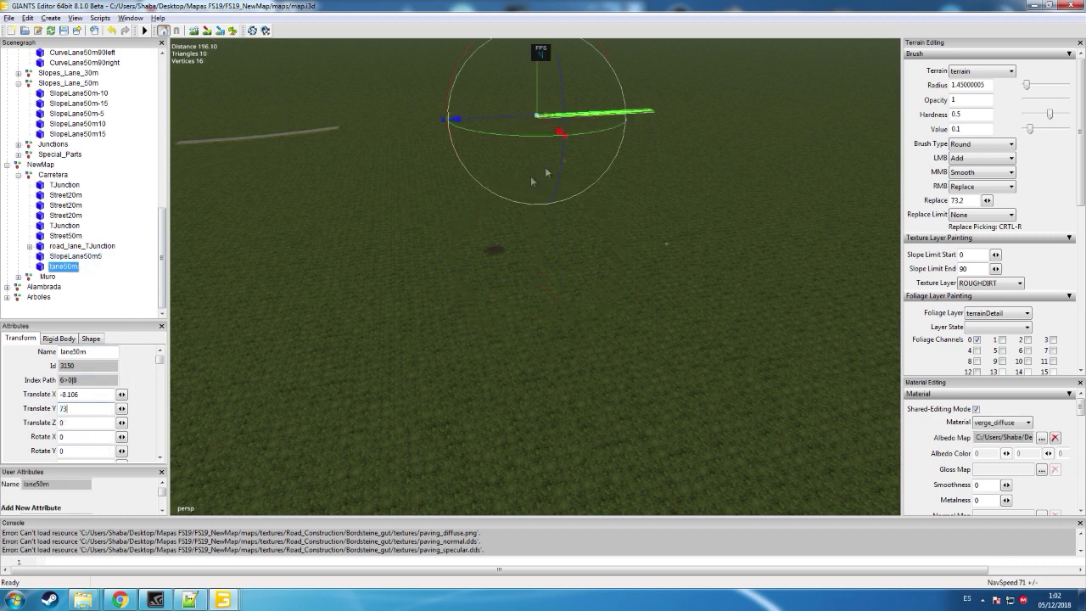
{"action": "left_click_drag", "start_coordinate": [343, 190], "coordinate": [215, 172], "text": "alt"}
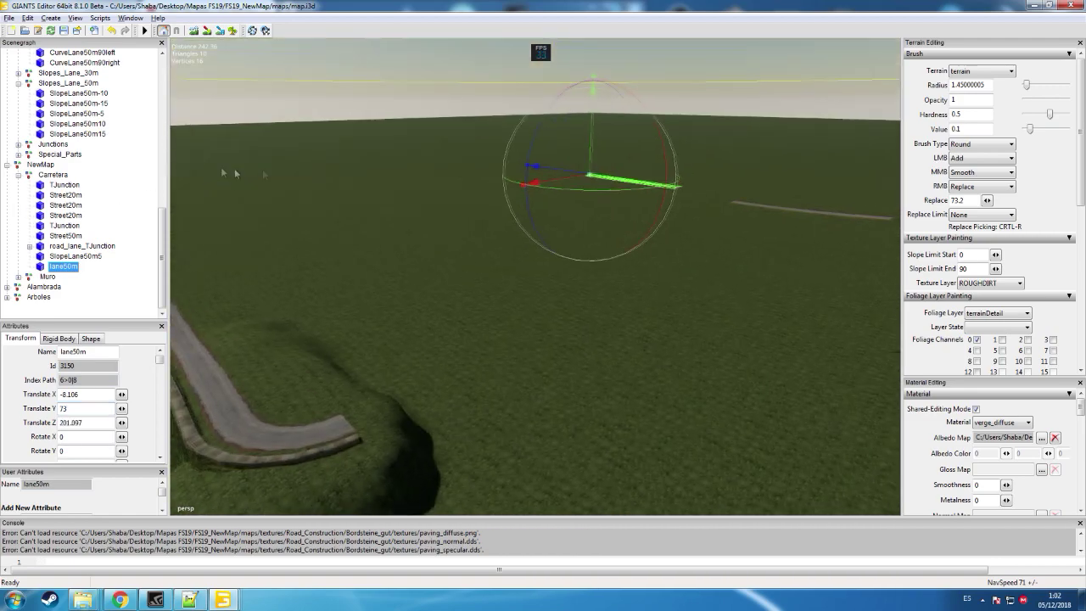
{"action": "left_click_drag", "start_coordinate": [534, 186], "coordinate": [228, 393]}
{"action": "left_click_drag", "start_coordinate": [249, 213], "coordinate": [366, 295]}
- Rotate lane50m to Rotate Y 90 and move it toward the road end at Translate X 161.003, Translate Z 96.305
{"action": "left_click_drag", "start_coordinate": [430, 357], "coordinate": [504, 305]}
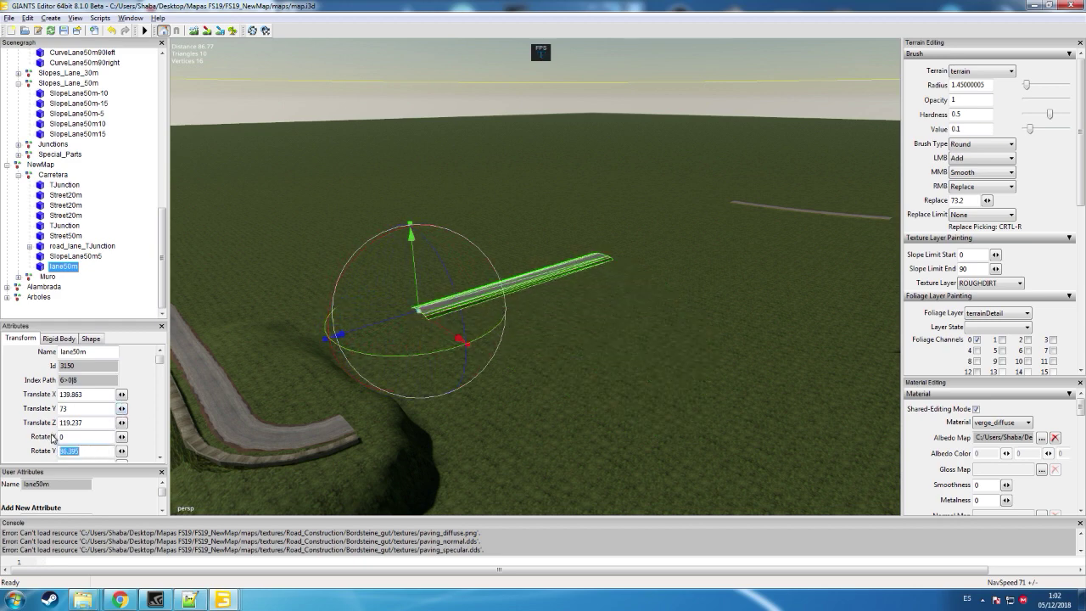
{"action": "type", "text": "90"}
{"action": "left_click", "coordinate": [445, 331]}
{"action": "left_click", "coordinate": [436, 317]}
{"action": "left_click_drag", "start_coordinate": [459, 335], "coordinate": [313, 464]}
{"action": "scroll", "coordinate": [313, 464], "scroll_direction": "up", "scroll_amount": 3}
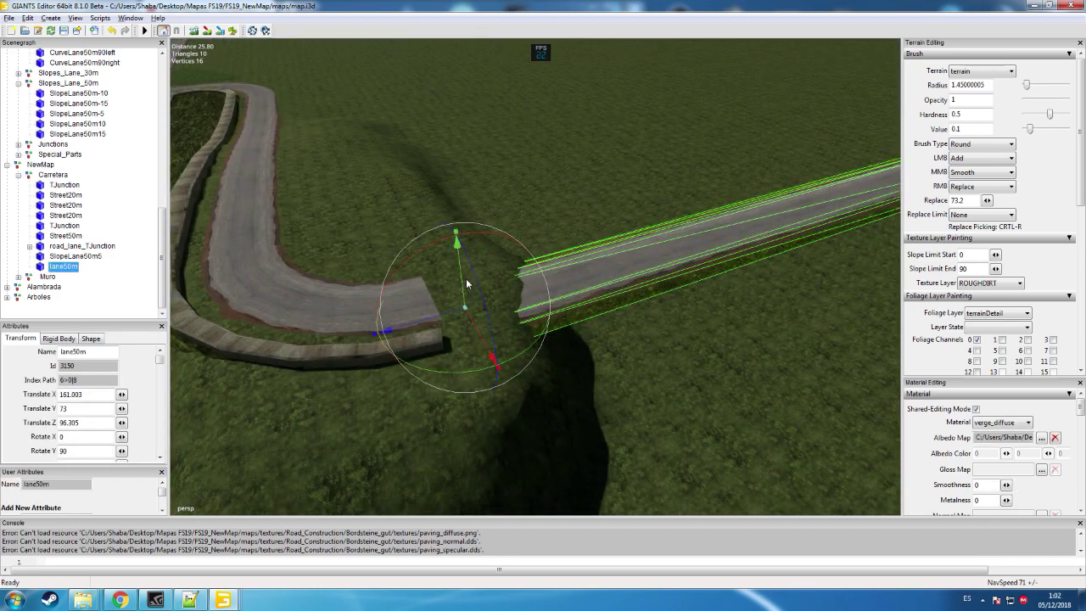
- Raise lane50m toward the level of the side road, setting Translate Y to 73.5
{"action": "left_click", "coordinate": [462, 277]}
{"action": "left_click", "coordinate": [552, 277]}
{"action": "left_click_drag", "start_coordinate": [463, 280], "coordinate": [459, 270]}
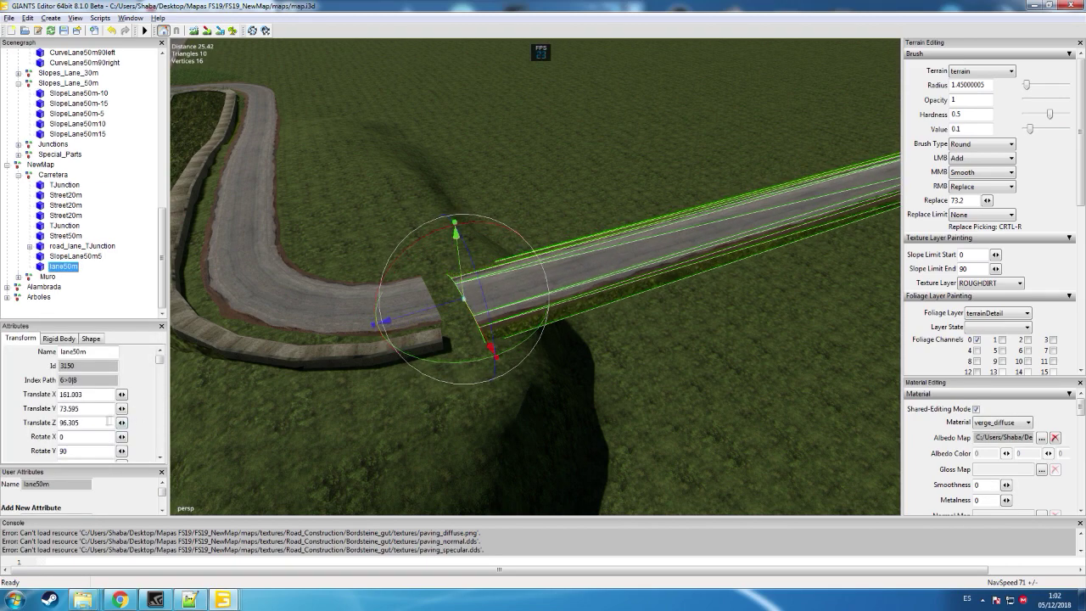
{"action": "type", "text": "5"}
{"action": "key", "text": "Return"}
- Slide lane50m against the end of the curved road piece at Translate X 162.669, Translate Z 97.869
{"action": "left_click_drag", "start_coordinate": [204, 386], "coordinate": [373, 356], "text": "alt"}
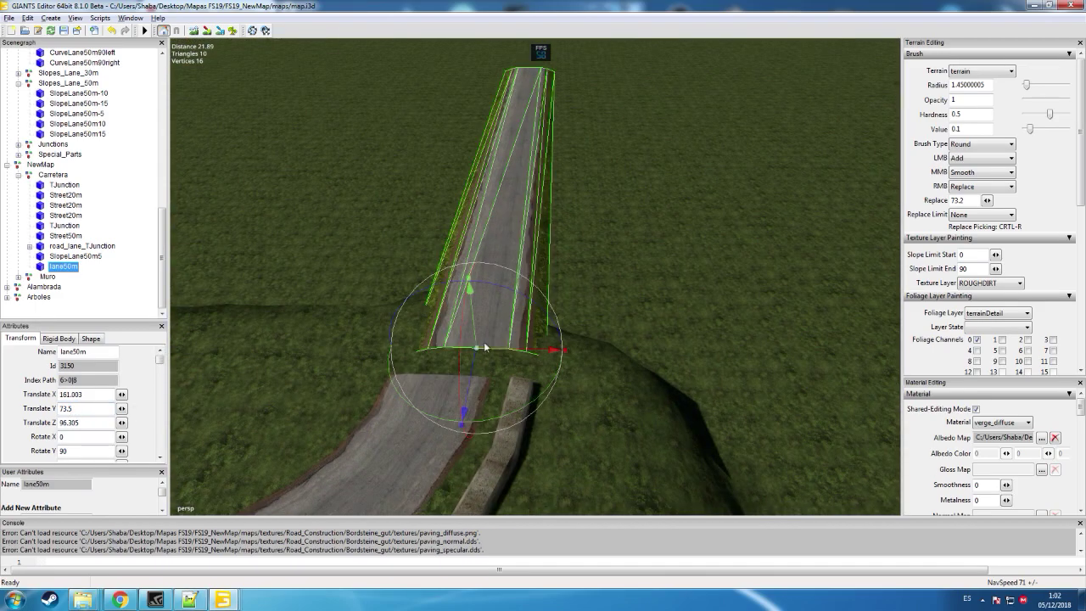
{"action": "left_click_drag", "start_coordinate": [497, 346], "coordinate": [125, 361]}
{"action": "scroll", "coordinate": [438, 412], "scroll_direction": "up", "scroll_amount": 6}
{"action": "left_click_drag", "start_coordinate": [249, 347], "coordinate": [584, 350], "text": "alt"}
{"action": "scroll", "coordinate": [608, 288], "scroll_direction": "up", "scroll_amount": 3}
{"action": "scroll", "coordinate": [584, 350], "scroll_direction": "down", "scroll_amount": 3}
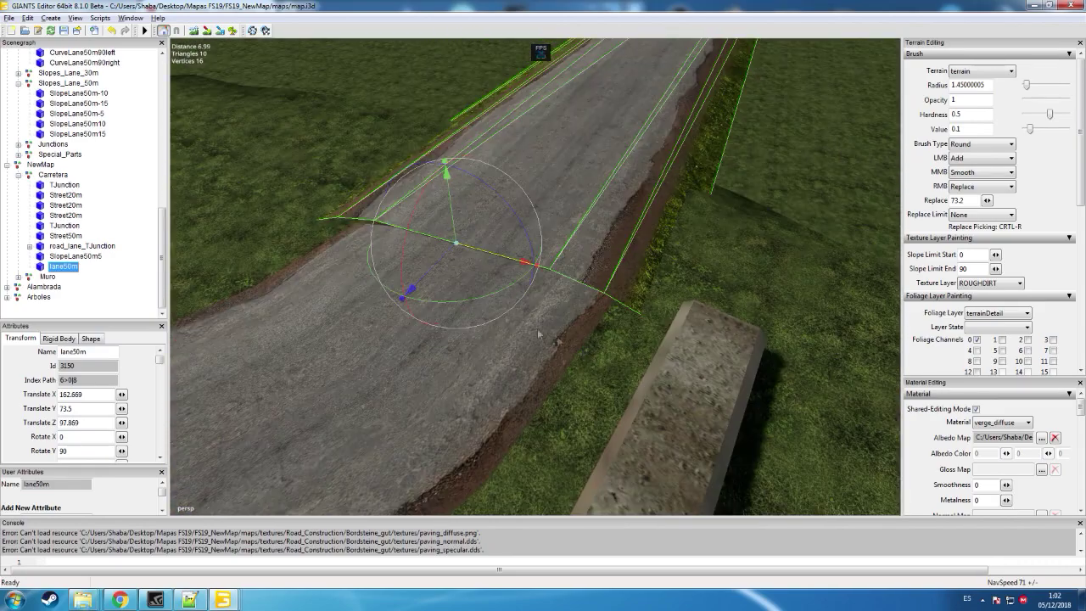
- Lower lane50m to Translate Y 73.3 and line up its edges with the curve at Translate X 162.491, Translate Z 97.73
{"action": "left_click_drag", "start_coordinate": [452, 206], "coordinate": [458, 220]}
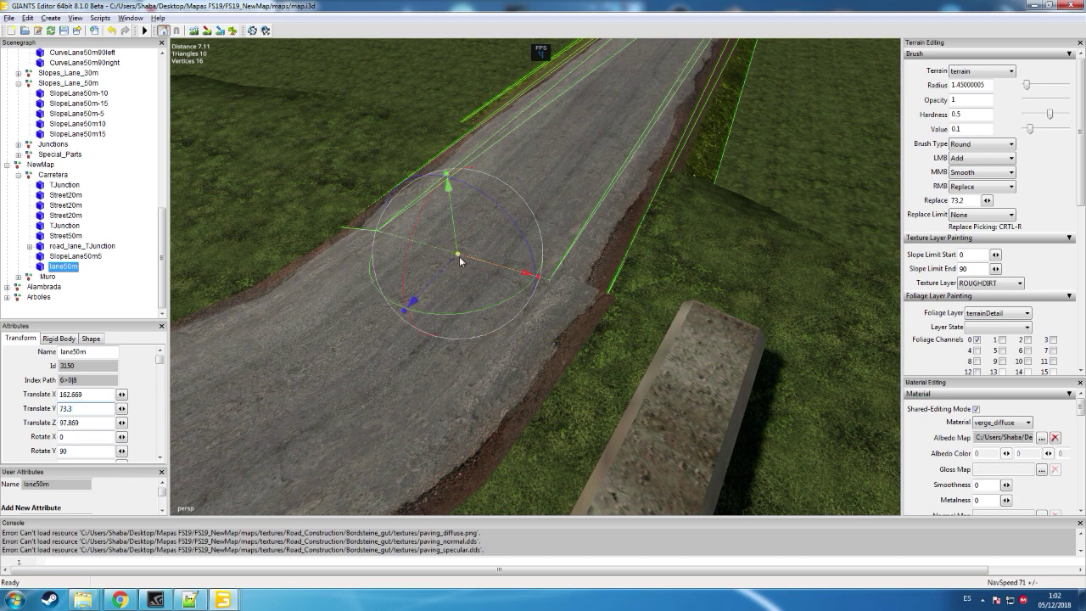
{"action": "mouse_move", "coordinate": [476, 262]}
{"action": "left_mouse_down"}
{"action": "mouse_move", "coordinate": [490, 257]}
{"action": "mouse_move", "coordinate": [468, 249]}
{"action": "left_mouse_up"}
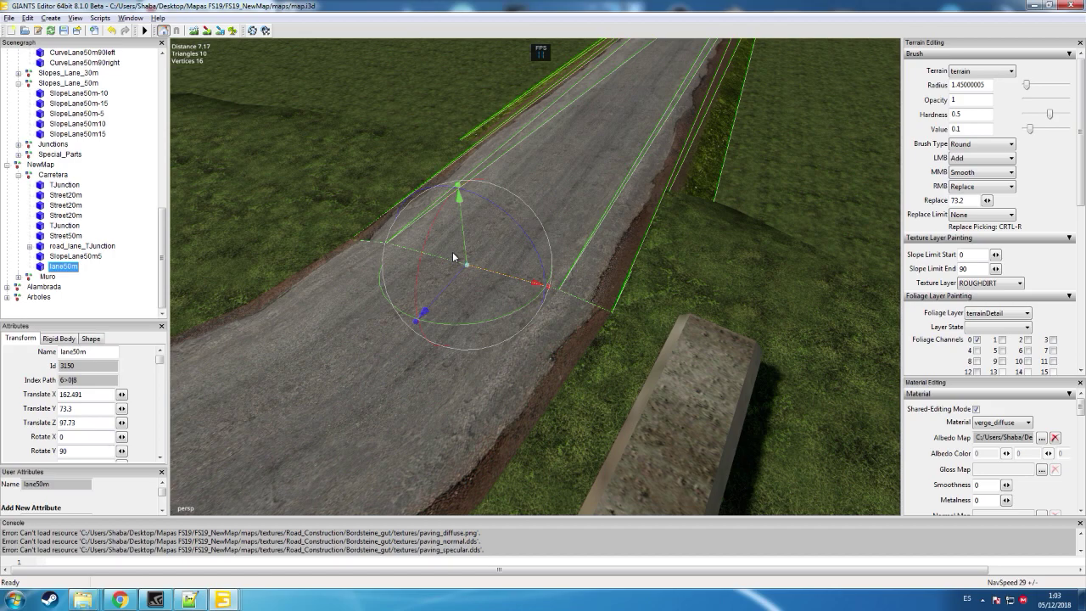
{"action": "mouse_move", "coordinate": [524, 245]}
{"action": "left_mouse_down", "text": "alt"}
{"action": "mouse_move", "coordinate": [518, 234]}
{"action": "mouse_move", "coordinate": [579, 234]}
{"action": "mouse_move", "coordinate": [552, 213]}
{"action": "mouse_move", "coordinate": [476, 225]}
{"action": "mouse_move", "coordinate": [450, 216]}
{"action": "mouse_move", "coordinate": [519, 238]}
{"action": "left_mouse_up", "text": "alt"}
{"action": "scroll", "coordinate": [450, 216], "scroll_direction": "up", "scroll_amount": 2}
{"action": "scroll", "coordinate": [451, 217], "scroll_direction": "up", "scroll_amount": 2}
{"action": "scroll", "coordinate": [494, 224], "scroll_direction": "down", "scroll_amount": 4}
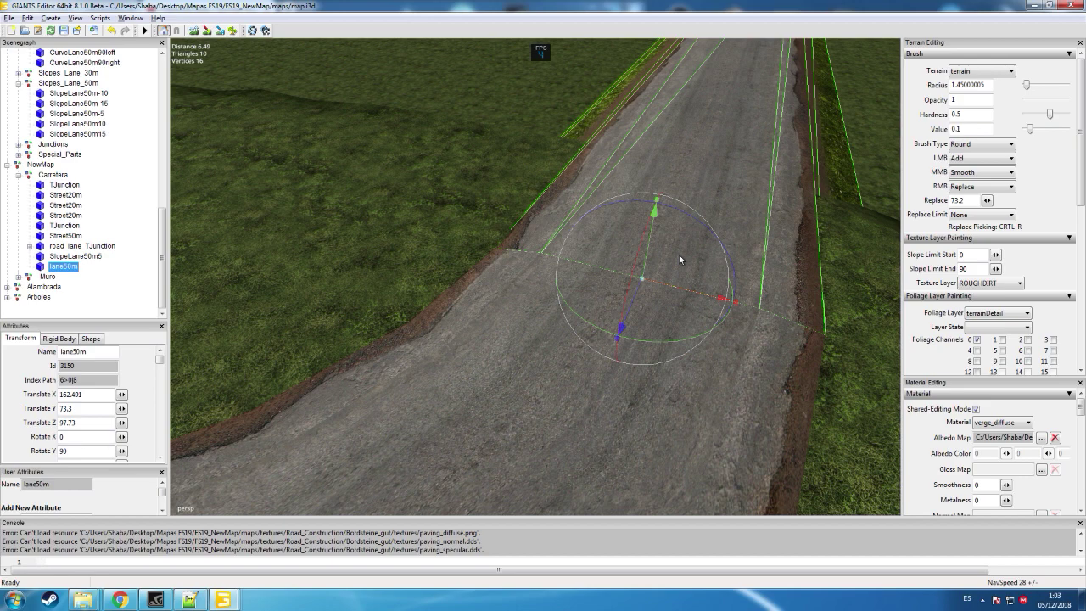
- Reduce the navigation speed to 9 and nudge lane50m to Translate X 162.469
{"action": "key", "text": "minus"}
{"action": "key", "text": "minus"}
{"action": "key", "text": "minus"}
{"action": "key", "text": "minus"}
{"action": "left_click_drag", "start_coordinate": [636, 290], "coordinate": [726, 315]}
{"action": "scroll", "coordinate": [638, 274], "scroll_direction": "up", "scroll_amount": 5}
{"action": "scroll", "coordinate": [638, 273], "scroll_direction": "up", "scroll_amount": 3}
{"action": "scroll", "coordinate": [639, 274], "scroll_direction": "down", "scroll_amount": 2}
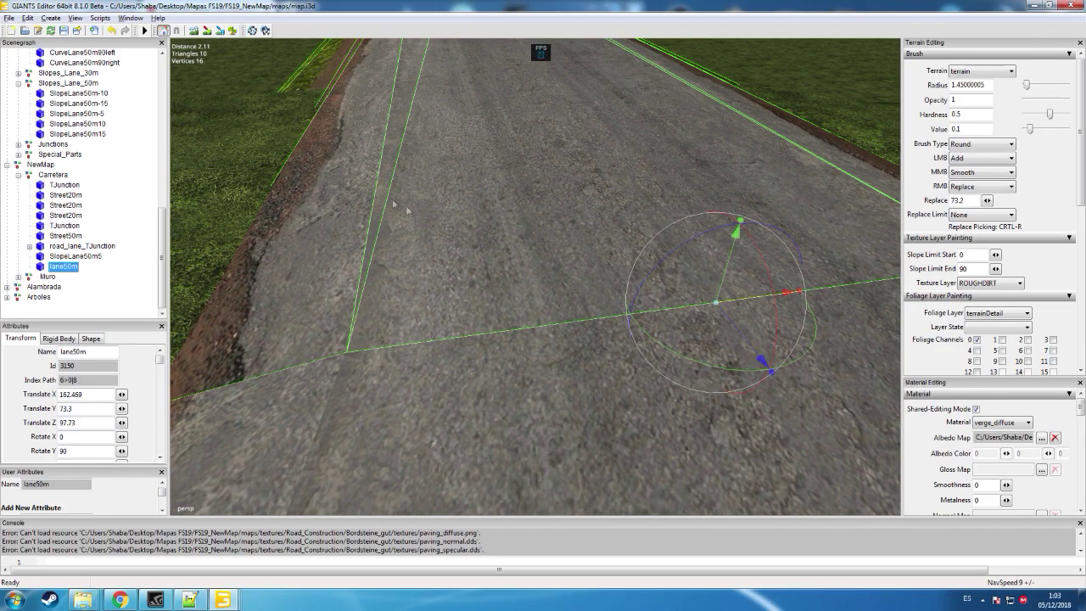
- Examine the joint between lane50m and the curved road end up close from several angles
{"action": "left_click", "coordinate": [221, 148]}
{"action": "left_click_drag", "start_coordinate": [467, 212], "coordinate": [499, 198], "text": "alt"}
{"action": "left_click", "coordinate": [509, 215]}
{"action": "left_click_drag", "start_coordinate": [553, 237], "coordinate": [351, 295], "text": "alt"}
{"action": "left_click_drag", "start_coordinate": [422, 272], "coordinate": [914, 216]}
{"action": "left_click", "coordinate": [732, 181]}
{"action": "scroll", "coordinate": [639, 286], "scroll_direction": "down", "scroll_amount": 2}
{"action": "scroll", "coordinate": [652, 226], "scroll_direction": "up", "scroll_amount": 3}
{"action": "left_click_drag", "start_coordinate": [684, 249], "coordinate": [757, 228], "text": "alt"}
{"action": "scroll", "coordinate": [716, 229], "scroll_direction": "up", "scroll_amount": 2}
{"action": "scroll", "coordinate": [730, 252], "scroll_direction": "up", "scroll_amount": 2}
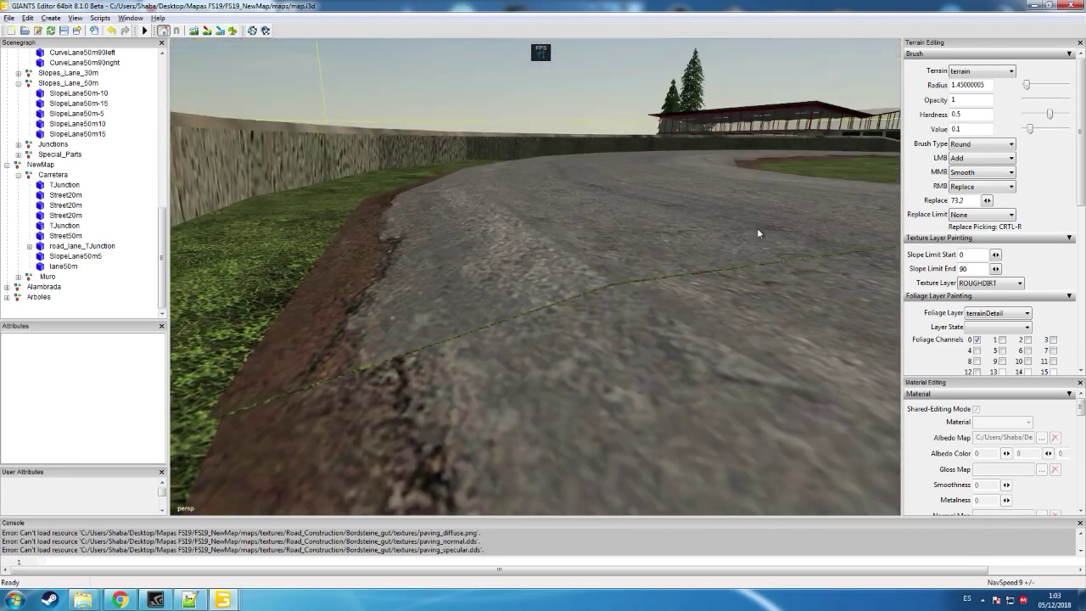
- Fine-tune lane50m at the seam to Translate X 162.495 and Translate Z 97.742, deselecting it between nudges to check the fit
{"action": "left_click", "coordinate": [723, 296]}
{"action": "left_click_drag", "start_coordinate": [709, 297], "coordinate": [752, 293], "text": "alt"}
{"action": "right_click_drag", "start_coordinate": [751, 291], "coordinate": [773, 244]}
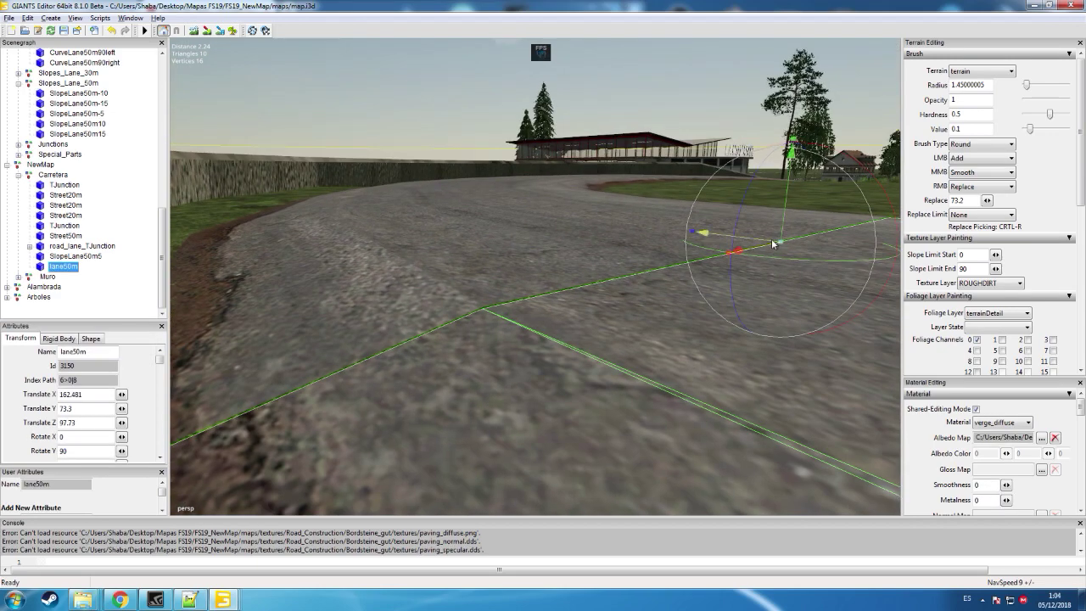
{"action": "left_click_drag", "start_coordinate": [773, 244], "coordinate": [771, 243]}
{"action": "left_click", "coordinate": [238, 210]}
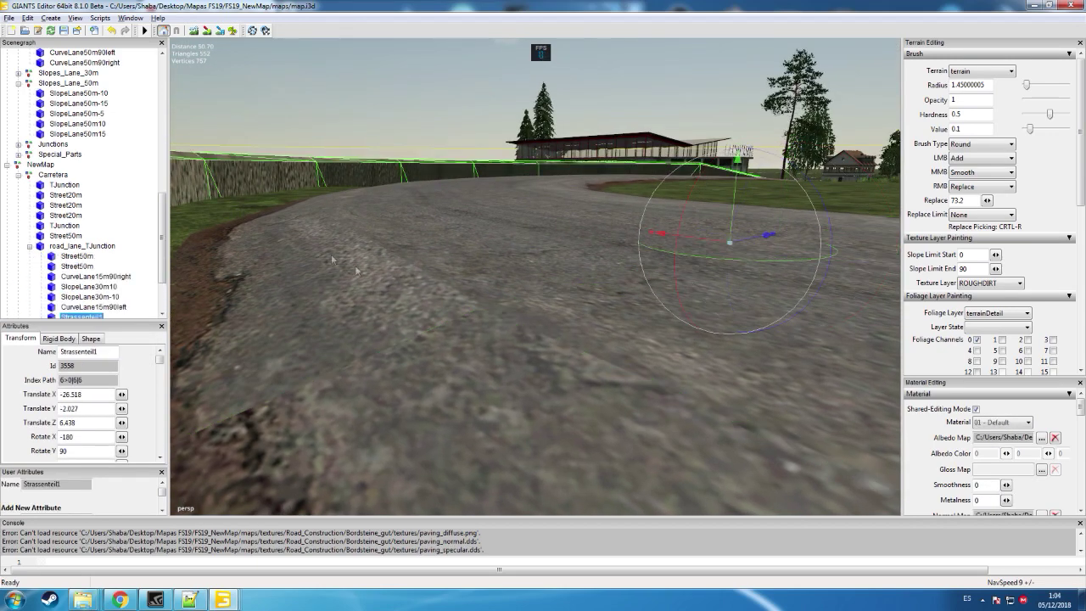
{"action": "left_click", "coordinate": [555, 300]}
{"action": "left_click_drag", "start_coordinate": [756, 248], "coordinate": [760, 248]}
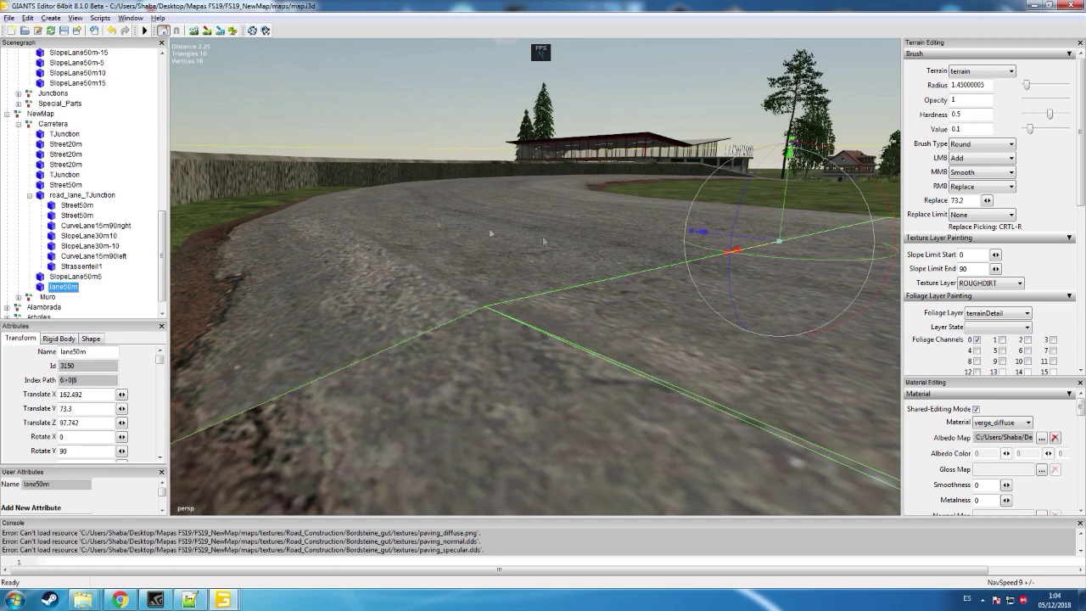
{"action": "left_click", "coordinate": [236, 201]}
{"action": "left_click", "coordinate": [526, 313]}
{"action": "left_click_drag", "start_coordinate": [766, 237], "coordinate": [765, 236]}
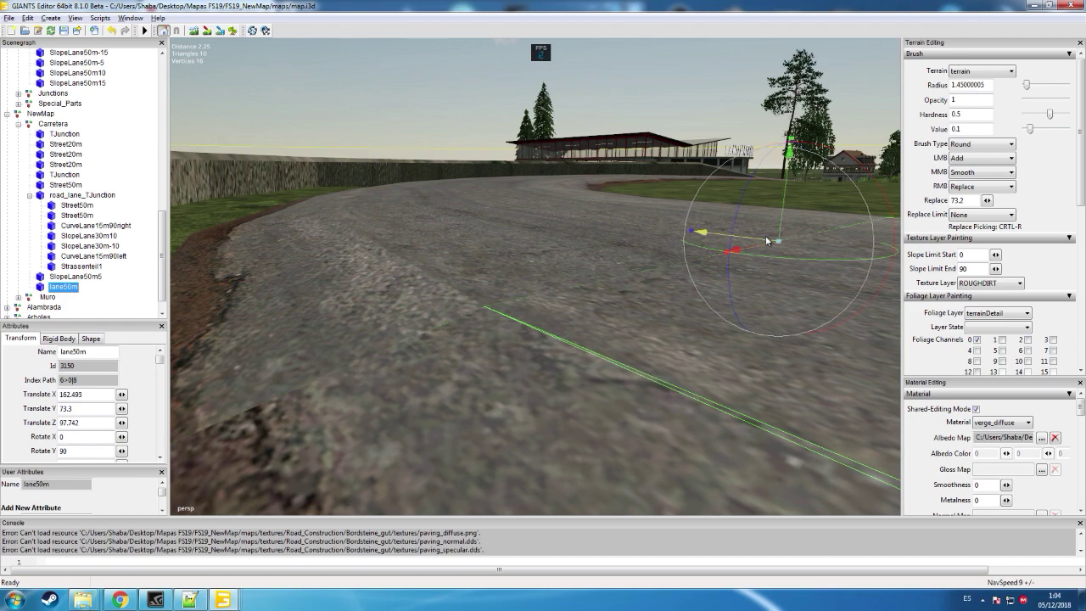
- Examine the seam between CurveLane15m90left and lane50m along both road edges
{"action": "left_click", "coordinate": [346, 201]}
{"action": "left_click_drag", "start_coordinate": [597, 259], "coordinate": [545, 303], "text": "alt"}
{"action": "scroll", "coordinate": [530, 289], "scroll_direction": "down", "scroll_amount": 2}
{"action": "scroll", "coordinate": [684, 219], "scroll_direction": "up", "scroll_amount": 2}
{"action": "right_click_drag", "start_coordinate": [547, 307], "coordinate": [516, 309]}
{"action": "scroll", "coordinate": [515, 309], "scroll_direction": "down", "scroll_amount": 1}
{"action": "left_click", "coordinate": [521, 309]}
{"action": "left_click_drag", "start_coordinate": [521, 308], "coordinate": [561, 285], "text": "alt"}
{"action": "scroll", "coordinate": [555, 291], "scroll_direction": "up", "scroll_amount": 2}
{"action": "scroll", "coordinate": [560, 285], "scroll_direction": "up", "scroll_amount": 1}
{"action": "scroll", "coordinate": [560, 281], "scroll_direction": "down", "scroll_amount": 1}
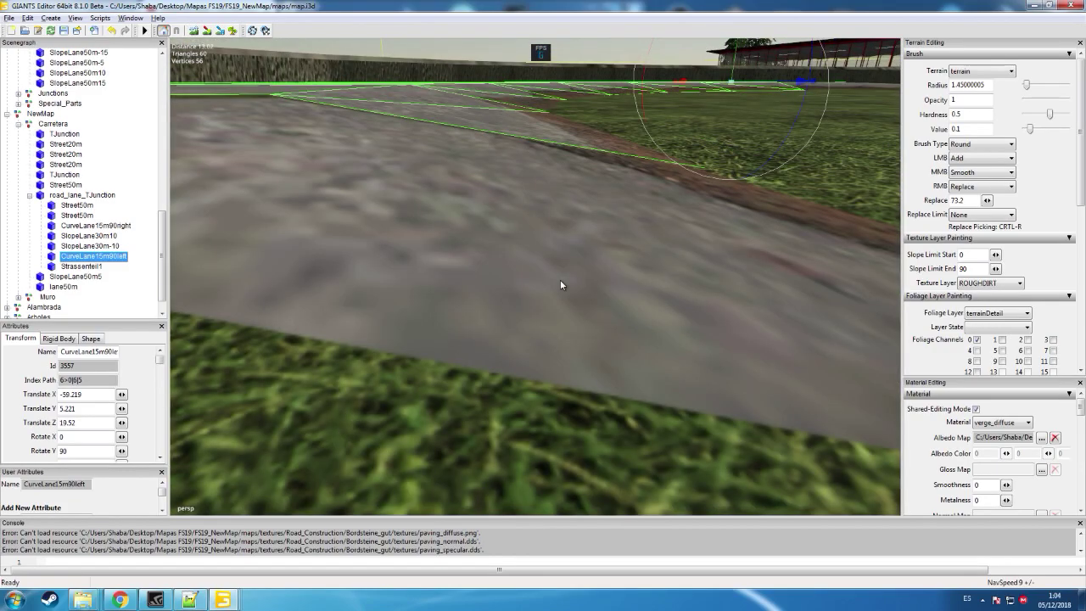
{"action": "left_click", "coordinate": [548, 212]}
{"action": "left_click_drag", "start_coordinate": [551, 214], "coordinate": [405, 230], "text": "alt"}
{"action": "scroll", "coordinate": [404, 230], "scroll_direction": "down", "scroll_amount": 1}
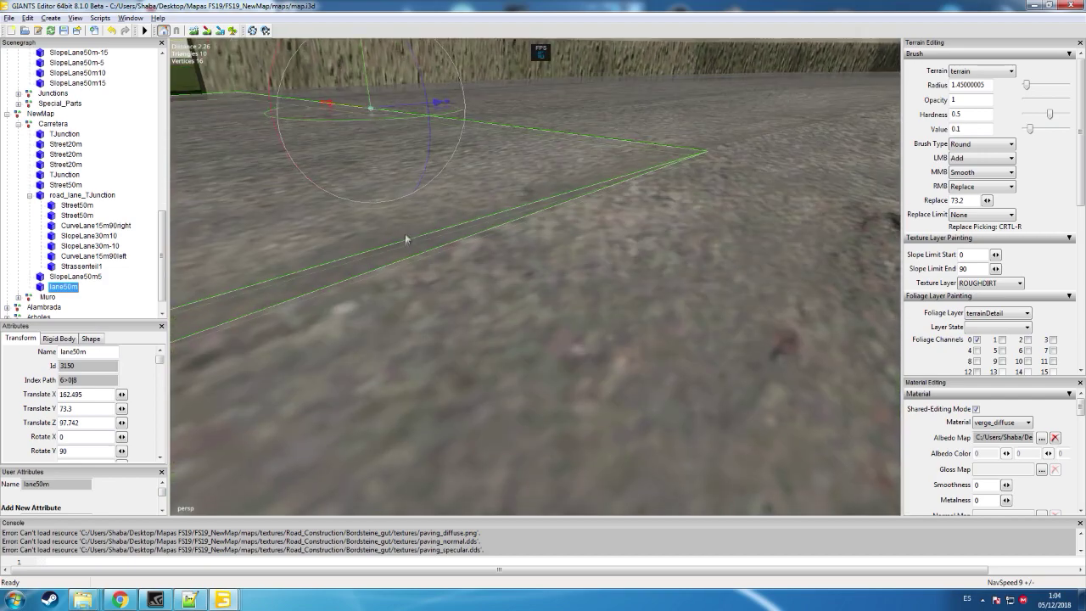
- Enlarge the attributes area to show Rotate Z and raise lane50m slightly to Translate Y 73.304
{"action": "left_click_drag", "start_coordinate": [150, 466], "coordinate": [150, 476]}
{"action": "left_click_drag", "start_coordinate": [385, 330], "coordinate": [384, 264], "text": "alt"}
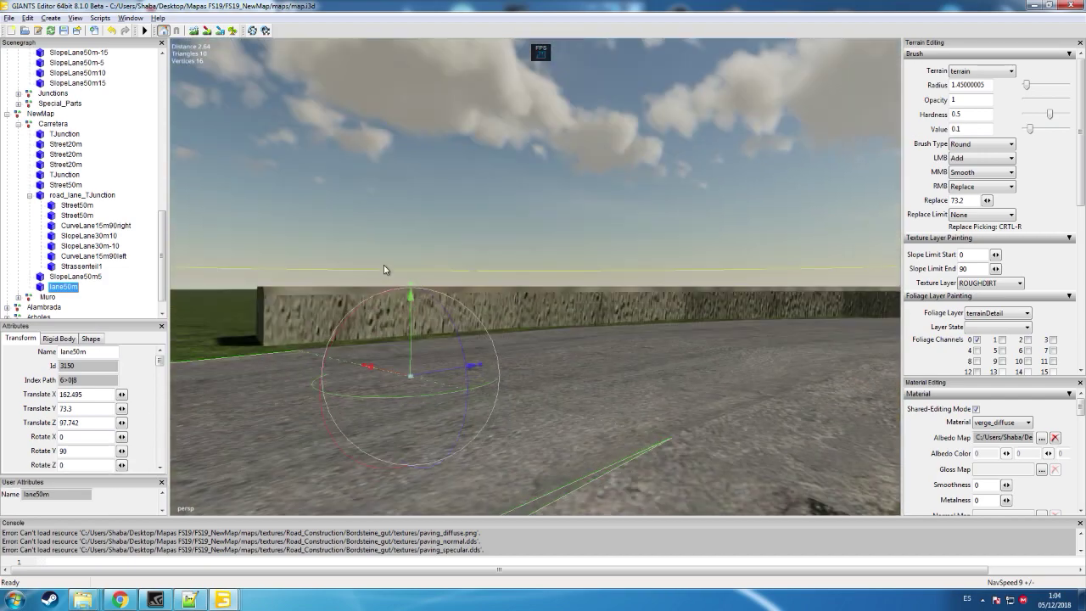
{"action": "left_click_drag", "start_coordinate": [337, 338], "coordinate": [664, 346], "text": "alt"}
{"action": "scroll", "coordinate": [333, 324], "scroll_direction": "up", "scroll_amount": 2}
{"action": "scroll", "coordinate": [242, 344], "scroll_direction": "up", "scroll_amount": 2}
{"action": "scroll", "coordinate": [244, 350], "scroll_direction": "up", "scroll_amount": 2}
{"action": "scroll", "coordinate": [257, 358], "scroll_direction": "up", "scroll_amount": 1}
{"action": "right_click_drag", "start_coordinate": [664, 347], "coordinate": [589, 341]}
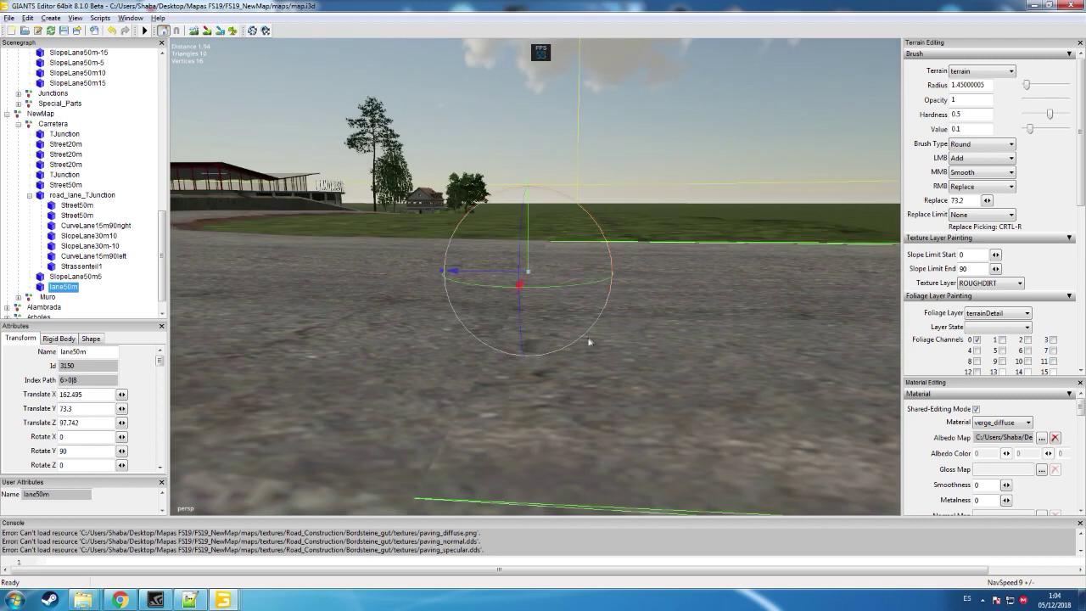
{"action": "left_click_drag", "start_coordinate": [531, 262], "coordinate": [489, 328]}
{"action": "scroll", "coordinate": [488, 330], "scroll_direction": "down", "scroll_amount": 2}
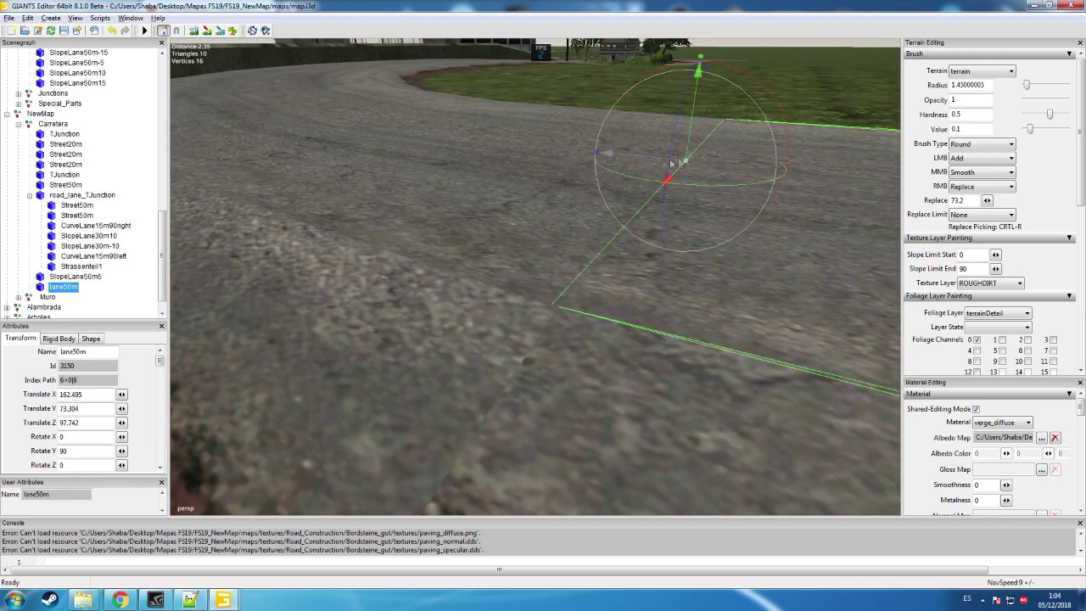
- Nudge lane50m to Translate X 162.485 and Translate Y 73.305, deselecting it to check the seam with the curve
{"action": "left_click", "coordinate": [578, 86]}
{"action": "left_click", "coordinate": [703, 220]}
{"action": "left_click_drag", "start_coordinate": [689, 148], "coordinate": [689, 145]}
{"action": "left_click", "coordinate": [574, 92]}
{"action": "left_click_drag", "start_coordinate": [574, 92], "coordinate": [608, 177], "text": "alt"}
{"action": "scroll", "coordinate": [609, 180], "scroll_direction": "down", "scroll_amount": 6}
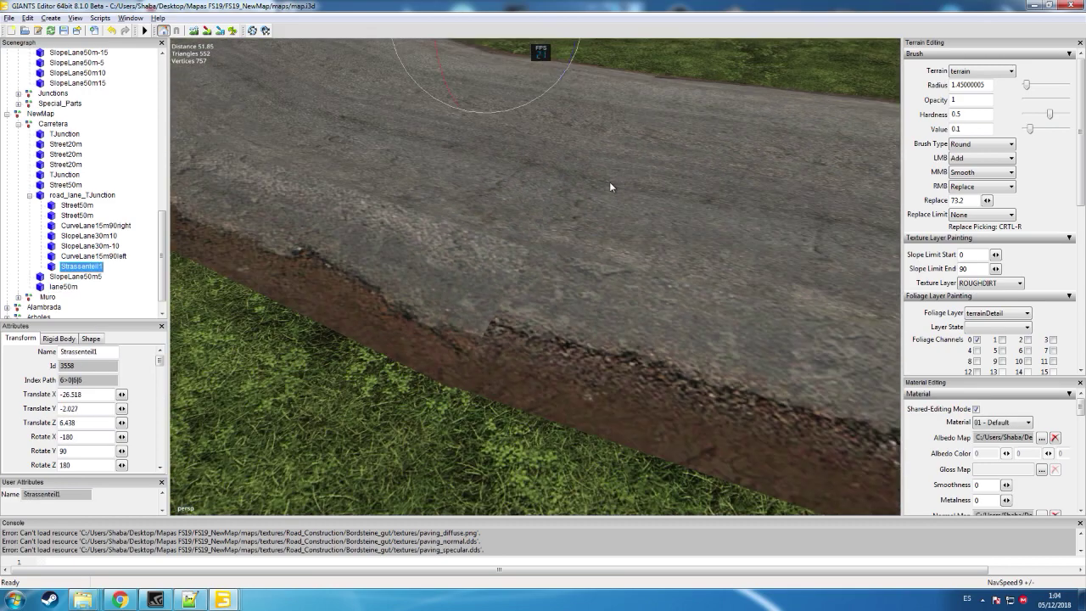
{"action": "left_click", "coordinate": [625, 181]}
{"action": "scroll", "coordinate": [625, 181], "scroll_direction": "up", "scroll_amount": 5}
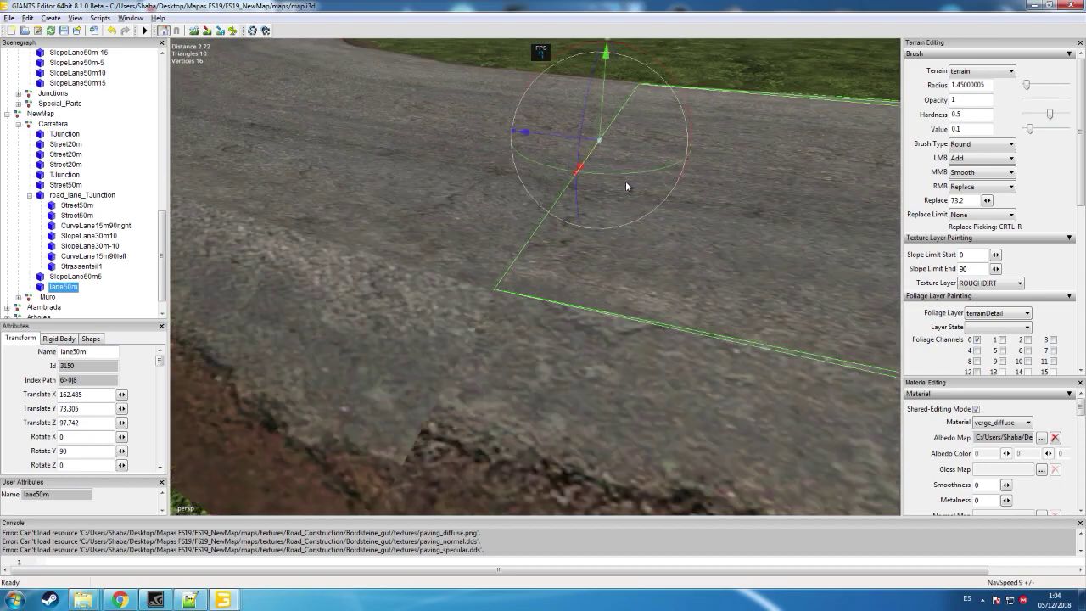
- Shift lane50m sideways to Translate Z 97.735 to line it up with the curved road end
{"action": "left_click_drag", "start_coordinate": [595, 151], "coordinate": [718, 190]}
{"action": "scroll", "coordinate": [529, 193], "scroll_direction": "down", "scroll_amount": 3}
{"action": "scroll", "coordinate": [536, 201], "scroll_direction": "down", "scroll_amount": 4}
{"action": "left_click", "coordinate": [604, 161]}
{"action": "left_click", "coordinate": [718, 190]}
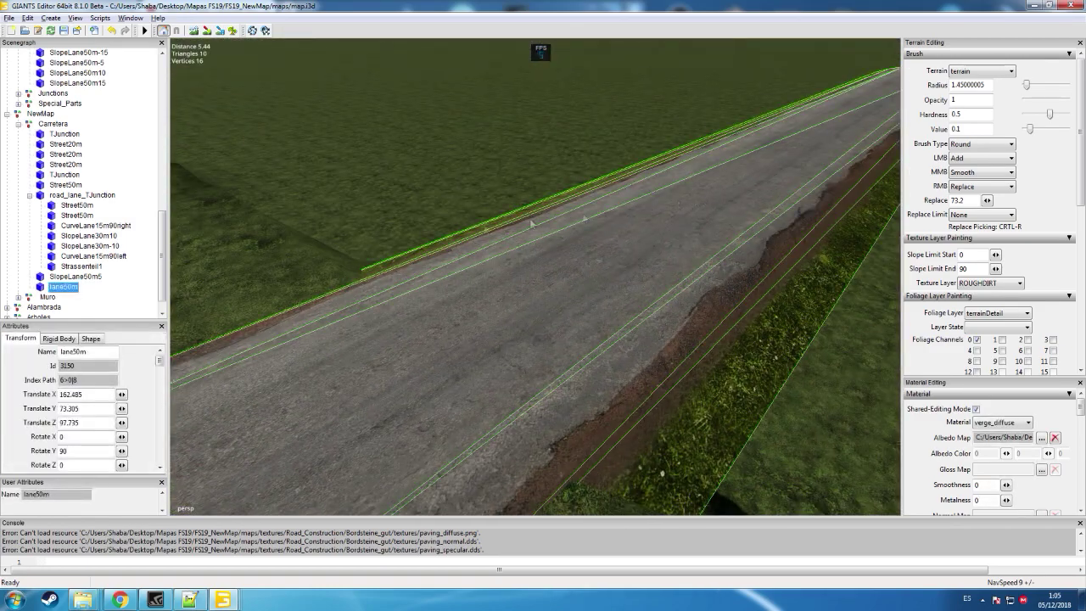
- Slide lane50m away from the curved road end to Translate X 139.212, leaving room for a slope piece
{"action": "scroll", "coordinate": [514, 238], "scroll_direction": "down", "scroll_amount": 4}
{"action": "left_click_drag", "start_coordinate": [514, 238], "coordinate": [366, 246], "text": "alt"}
{"action": "scroll", "coordinate": [297, 232], "scroll_direction": "down", "scroll_amount": 3}
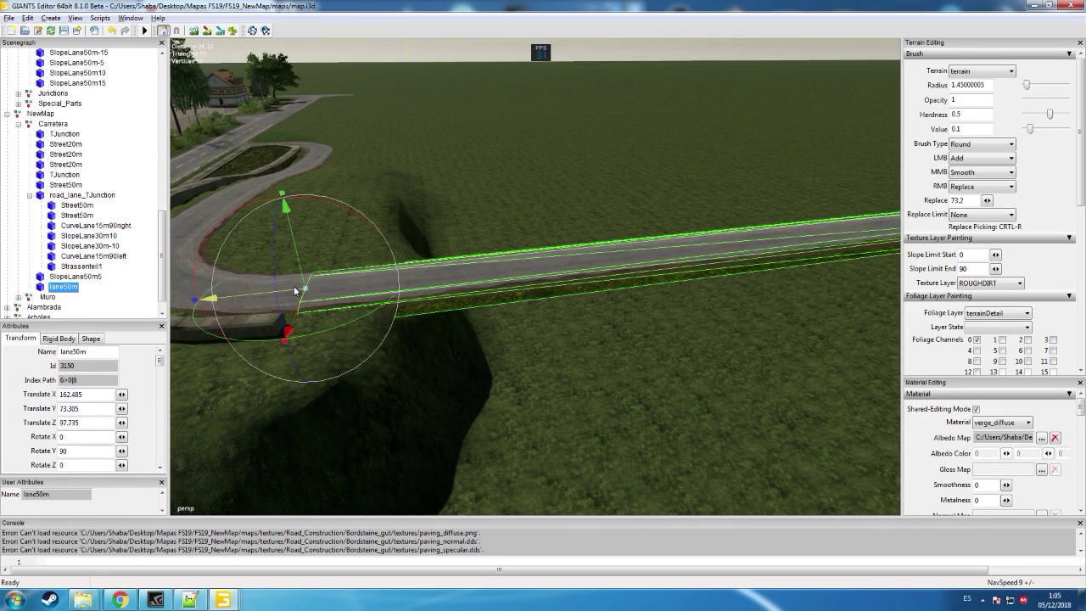
{"action": "mouse_move", "coordinate": [413, 253]}
{"action": "left_mouse_down", "text": "alt"}
{"action": "mouse_move", "coordinate": [380, 243]}
{"action": "mouse_move", "coordinate": [510, 237]}
{"action": "mouse_move", "coordinate": [392, 254]}
{"action": "mouse_move", "coordinate": [271, 249]}
{"action": "mouse_move", "coordinate": [413, 257]}
{"action": "left_mouse_up", "text": "alt"}
{"action": "scroll", "coordinate": [372, 255], "scroll_direction": "down", "scroll_amount": 2}
{"action": "left_click_drag", "start_coordinate": [369, 250], "coordinate": [740, 233]}
- Collapse the road_lane_TJunction group and set SlopeLane50m5 to Translate Y 73.305, matching the height of lane50m
{"action": "left_click", "coordinate": [103, 274]}
{"action": "left_click", "coordinate": [102, 278]}
{"action": "left_click", "coordinate": [30, 196]}
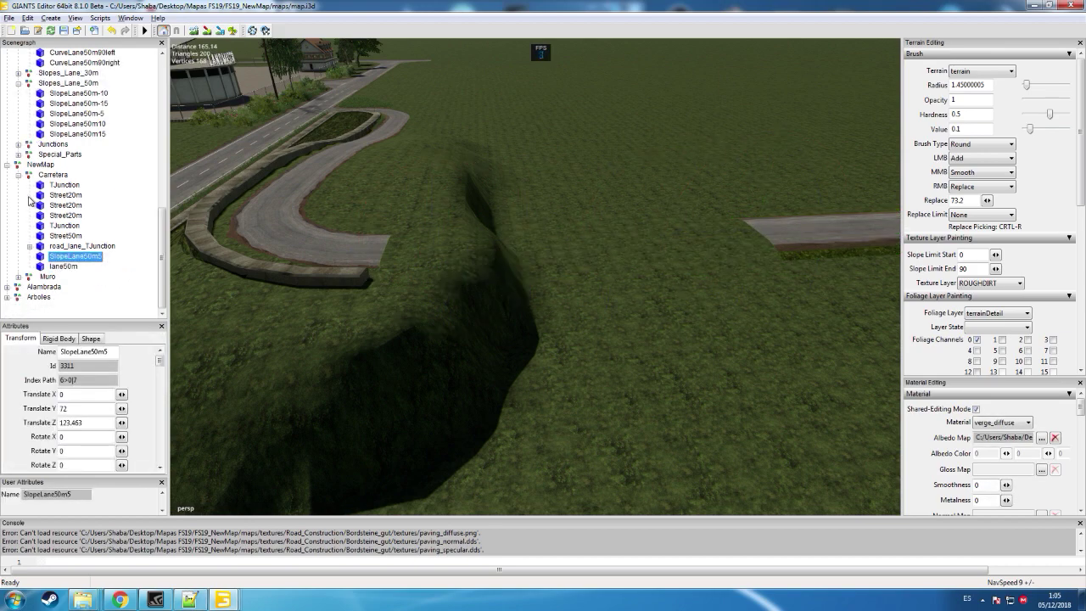
{"action": "key", "text": "f"}
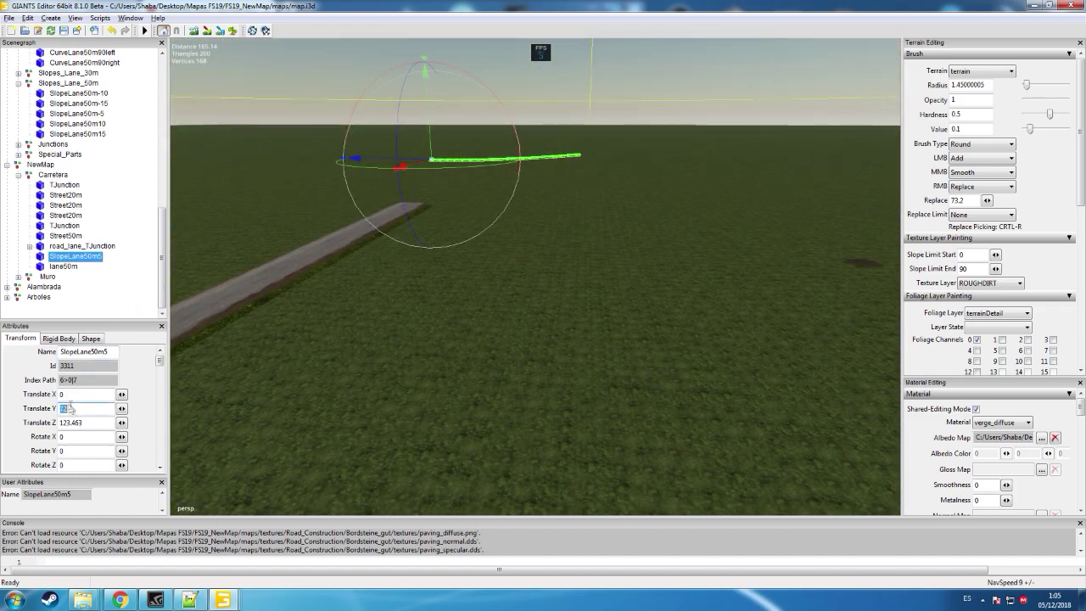
{"action": "type", "text": "73"}
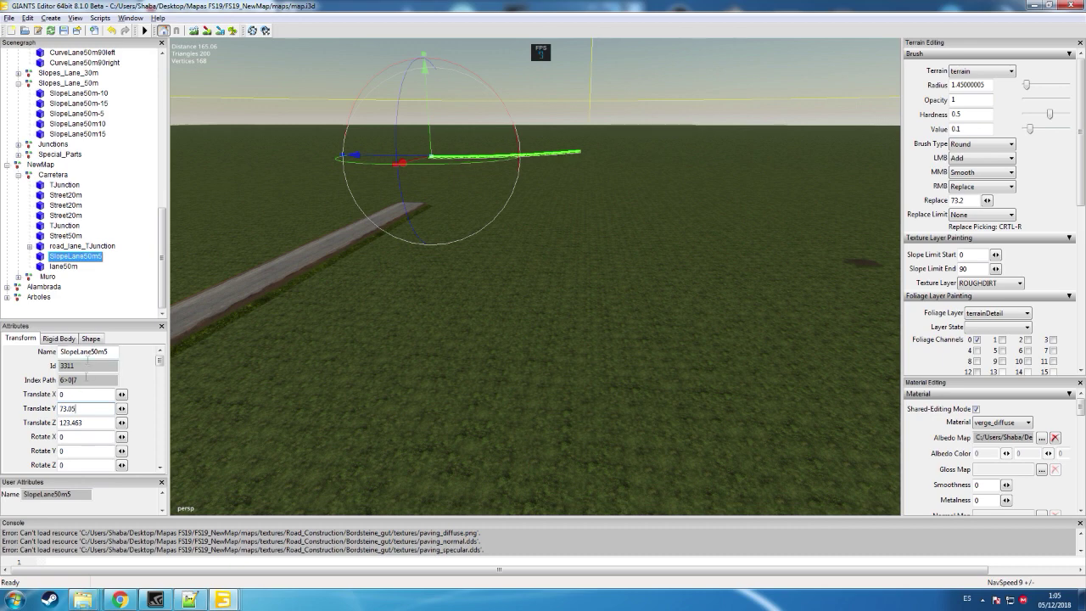
{"action": "left_click", "coordinate": [255, 311]}
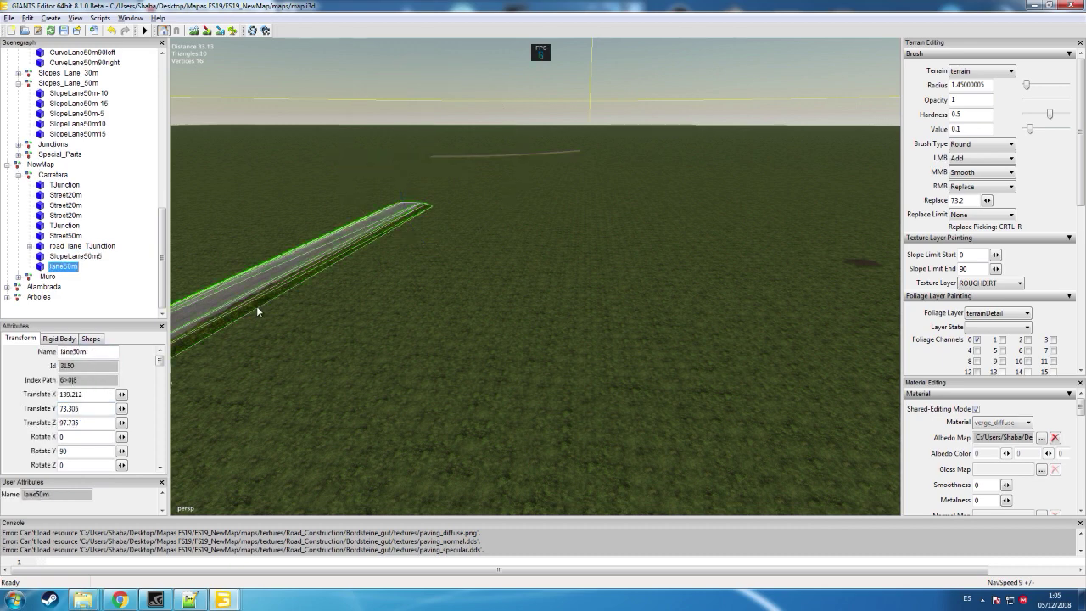
{"action": "left_click", "coordinate": [75, 256]}
{"action": "type", "text": "3"}
- Rotate SlopeLane50m5 to Rotate Y 90 and move it to the curved road end at Translate X 162.482, Translate Z 97.879
{"action": "left_click_drag", "start_coordinate": [425, 162], "coordinate": [580, 260]}
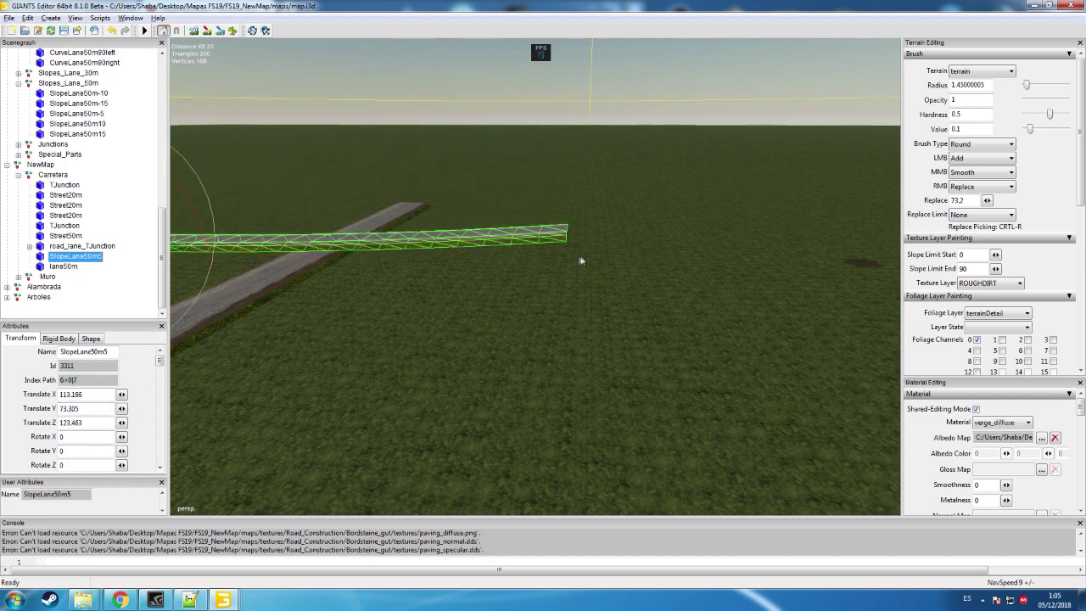
{"action": "type", "text": "90"}
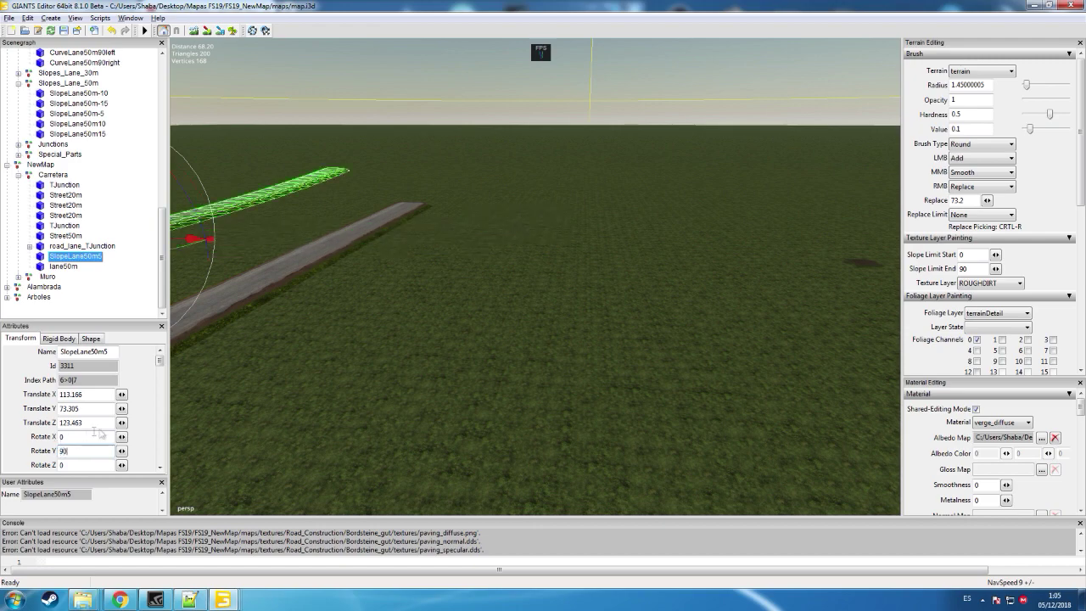
{"action": "left_click_drag", "start_coordinate": [274, 257], "coordinate": [307, 208], "text": "alt"}
{"action": "left_click_drag", "start_coordinate": [407, 193], "coordinate": [519, 248]}
{"action": "left_click_drag", "start_coordinate": [443, 205], "coordinate": [142, 404]}
{"action": "left_click_drag", "start_coordinate": [461, 252], "coordinate": [184, 409], "text": "alt"}
{"action": "left_click_drag", "start_coordinate": [450, 299], "coordinate": [412, 333], "text": "alt"}
{"action": "scroll", "coordinate": [360, 304], "scroll_direction": "up", "scroll_amount": 5}
{"action": "scroll", "coordinate": [372, 323], "scroll_direction": "up", "scroll_amount": 8}
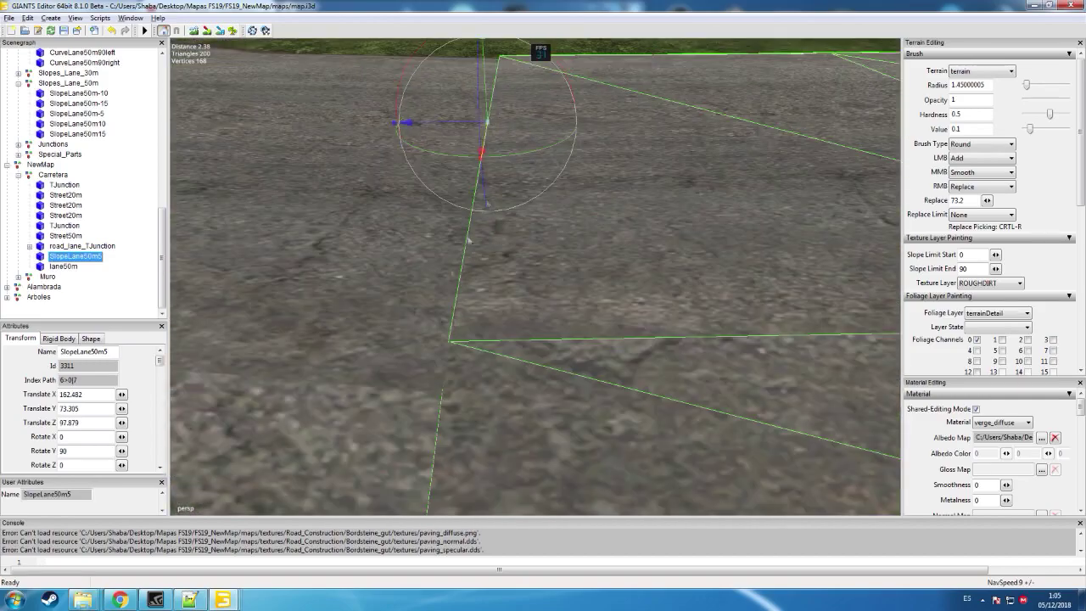
- Nudge SlopeLane50m5 into line with CurveLane15m90left and check the seam between them along the road edges
{"action": "left_click_drag", "start_coordinate": [488, 132], "coordinate": [487, 162]}
{"action": "left_click", "coordinate": [353, 183]}
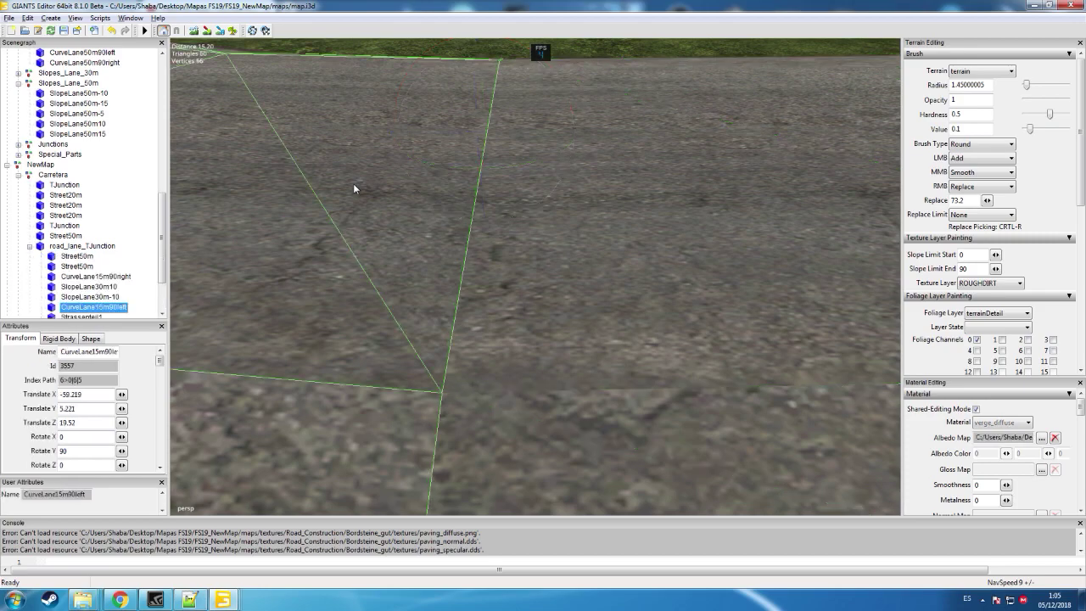
{"action": "left_click", "coordinate": [486, 53]}
{"action": "left_click_drag", "start_coordinate": [517, 73], "coordinate": [505, 129], "text": "alt"}
{"action": "scroll", "coordinate": [498, 123], "scroll_direction": "down", "scroll_amount": 6}
{"action": "scroll", "coordinate": [751, 91], "scroll_direction": "up", "scroll_amount": 4}
{"action": "scroll", "coordinate": [741, 65], "scroll_direction": "up", "scroll_amount": 3}
{"action": "scroll", "coordinate": [657, 73], "scroll_direction": "up", "scroll_amount": 3}
- Move lane50m to the upper end of SlopeLane50m5, at Translate X 112.114 and Translate Y 75.502
{"action": "left_click", "coordinate": [524, 143]}
{"action": "scroll", "coordinate": [504, 128], "scroll_direction": "down", "scroll_amount": 4}
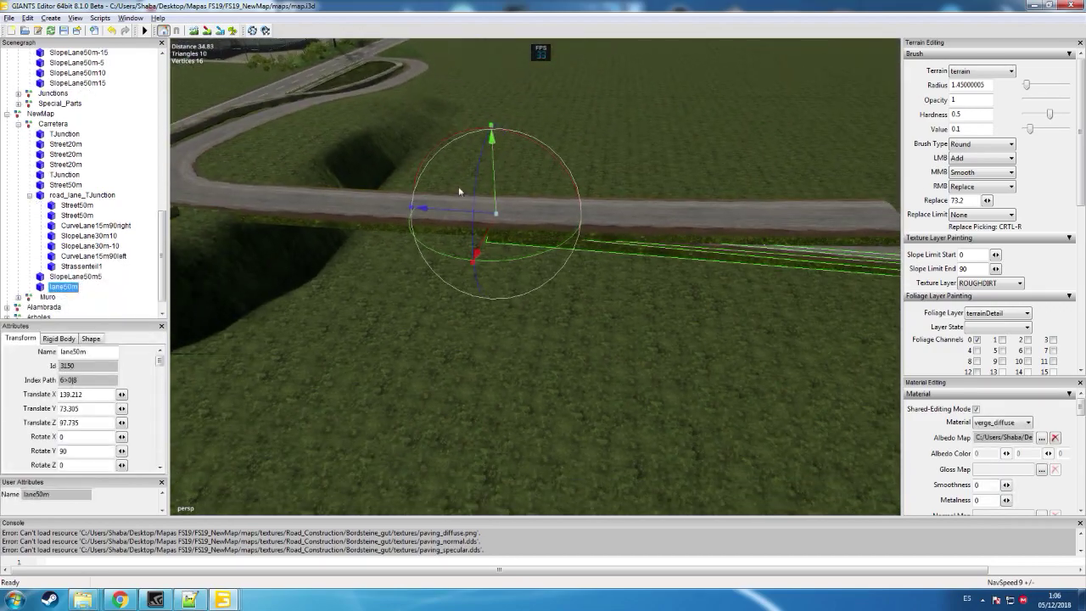
{"action": "left_click_drag", "start_coordinate": [459, 210], "coordinate": [714, 177]}
{"action": "scroll", "coordinate": [701, 161], "scroll_direction": "up", "scroll_amount": 5}
{"action": "scroll", "coordinate": [713, 177], "scroll_direction": "up", "scroll_amount": 5}
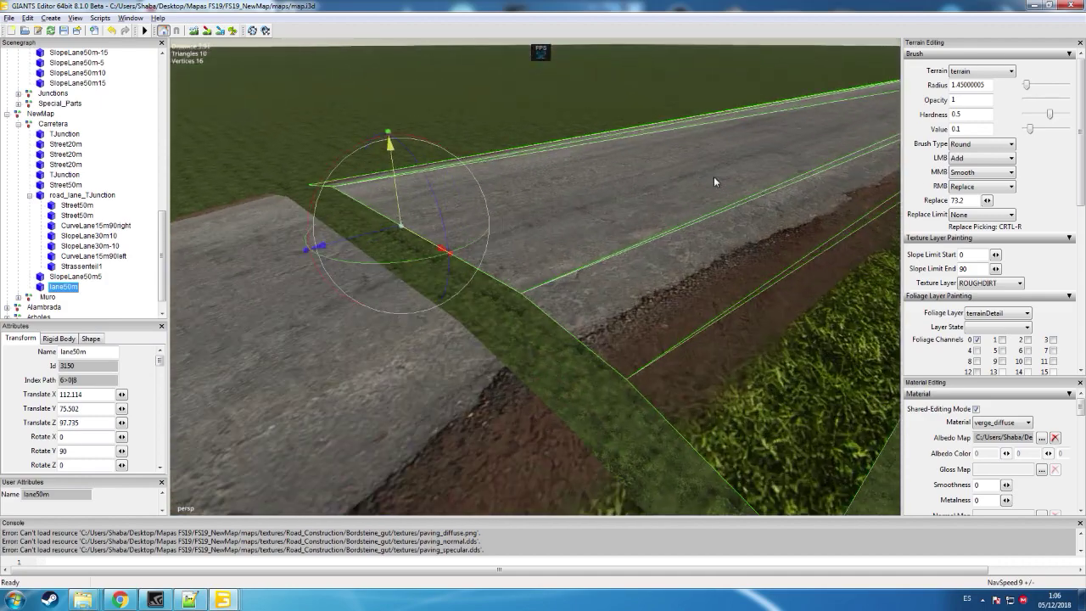
- Close the gap to the slope by adjusting lane50m to Translate X 112.549 and Translate Y 75.482, and check the joint
{"action": "left_click_drag", "start_coordinate": [399, 226], "coordinate": [336, 250]}
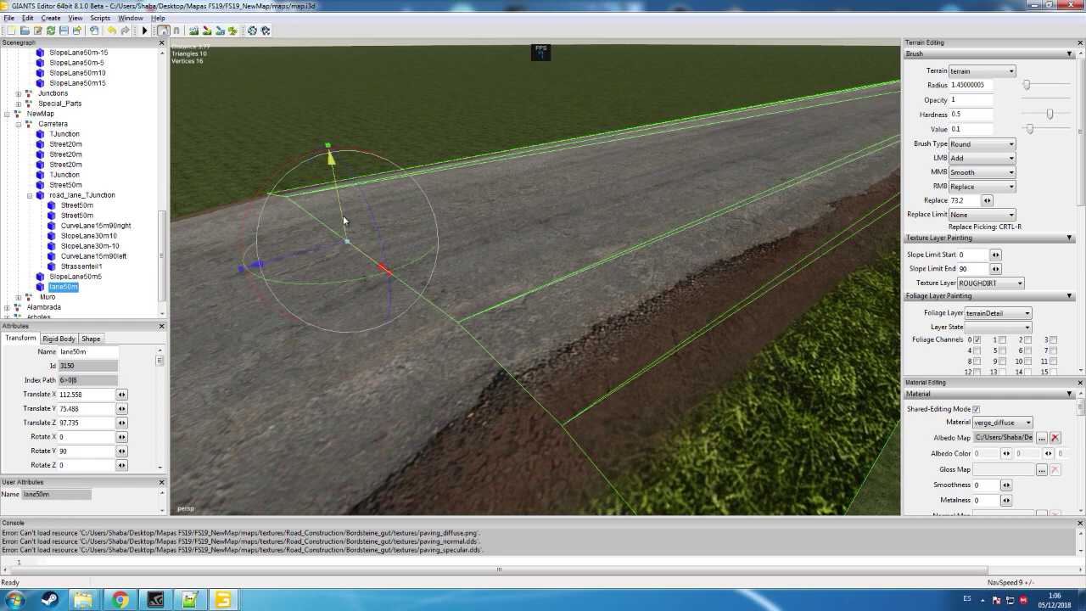
{"action": "left_click_drag", "start_coordinate": [345, 220], "coordinate": [345, 221]}
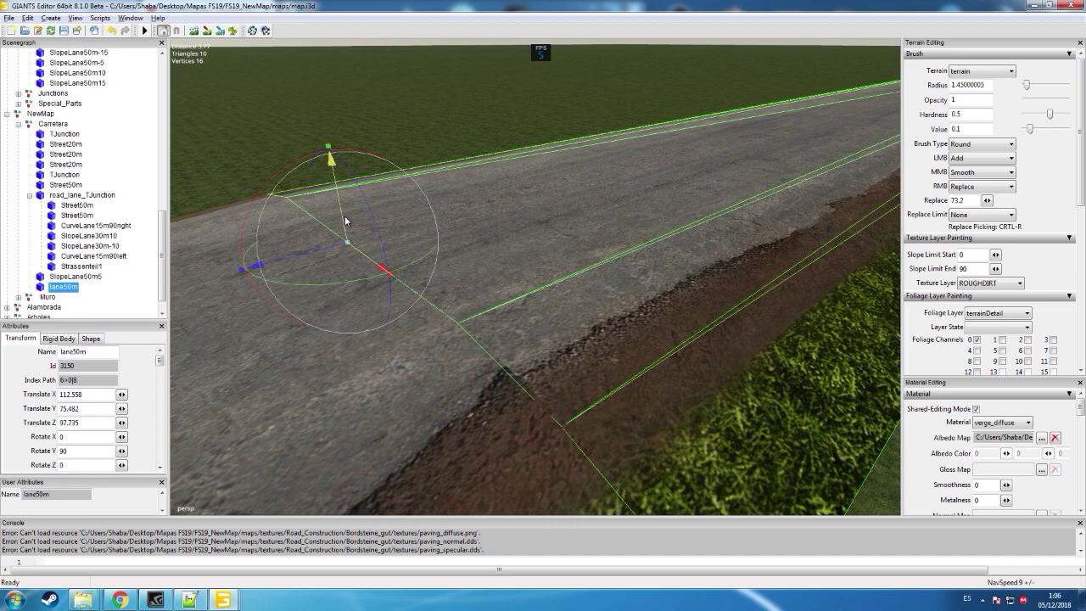
{"action": "left_click_drag", "start_coordinate": [325, 252], "coordinate": [327, 251]}
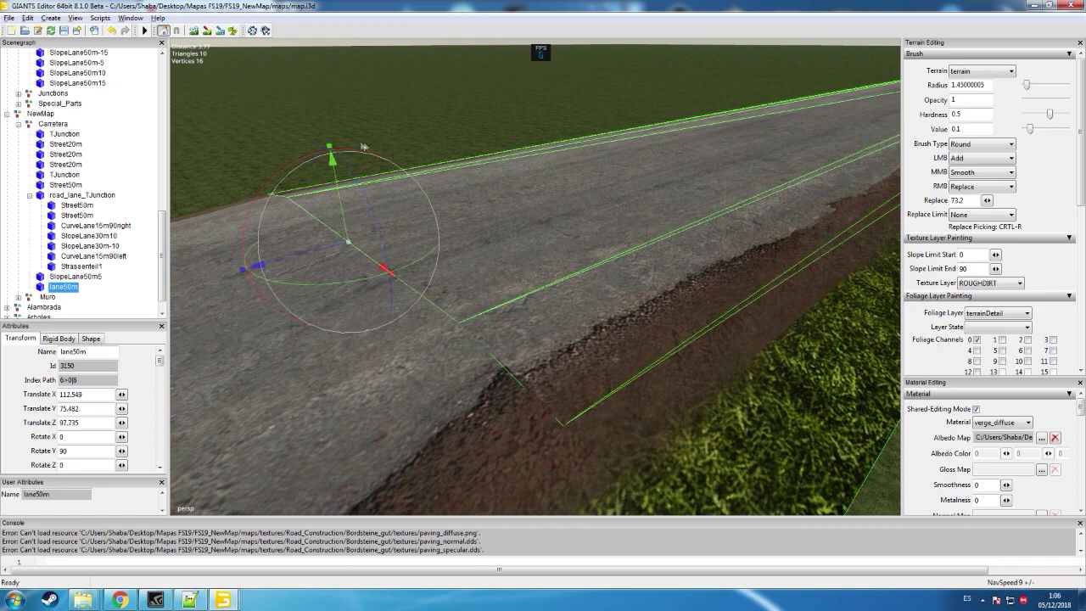
{"action": "left_click", "coordinate": [385, 114]}
{"action": "left_click_drag", "start_coordinate": [386, 113], "coordinate": [535, 200], "text": "alt"}
{"action": "scroll", "coordinate": [534, 201], "scroll_direction": "down", "scroll_amount": 3}
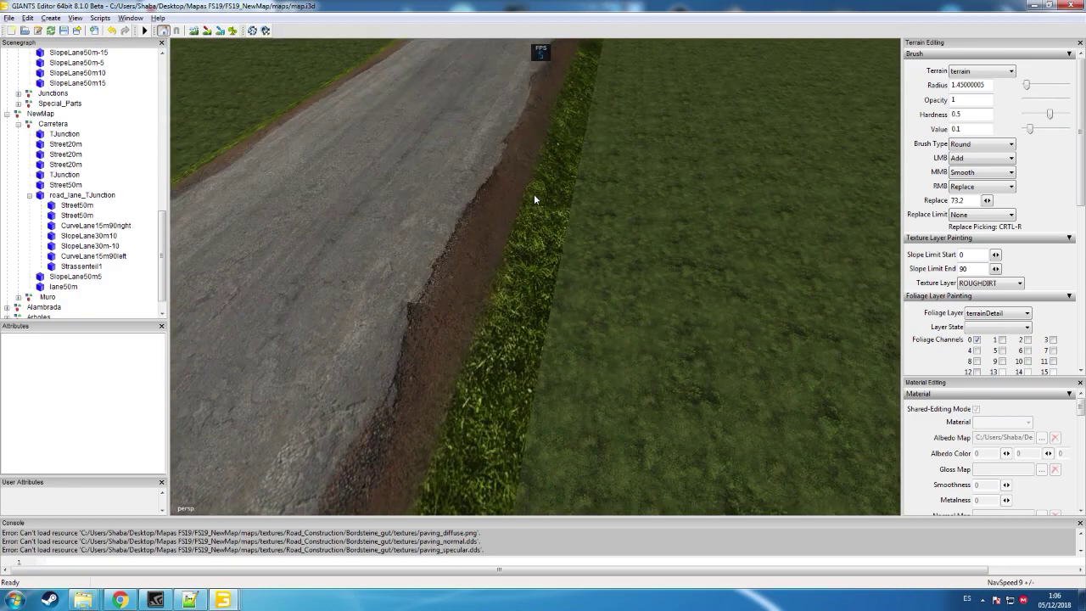
{"action": "left_click_drag", "start_coordinate": [643, 172], "coordinate": [365, 127], "text": "alt"}
{"action": "scroll", "coordinate": [453, 121], "scroll_direction": "up", "scroll_amount": 3}
{"action": "left_click_drag", "start_coordinate": [687, 270], "coordinate": [438, 292], "text": "alt"}
- Raise lane50m slightly to Translate Y 75.484 and inspect the joint with the slope at road level
{"action": "left_click", "coordinate": [712, 270]}
{"action": "scroll", "coordinate": [436, 262], "scroll_direction": "down", "scroll_amount": 3}
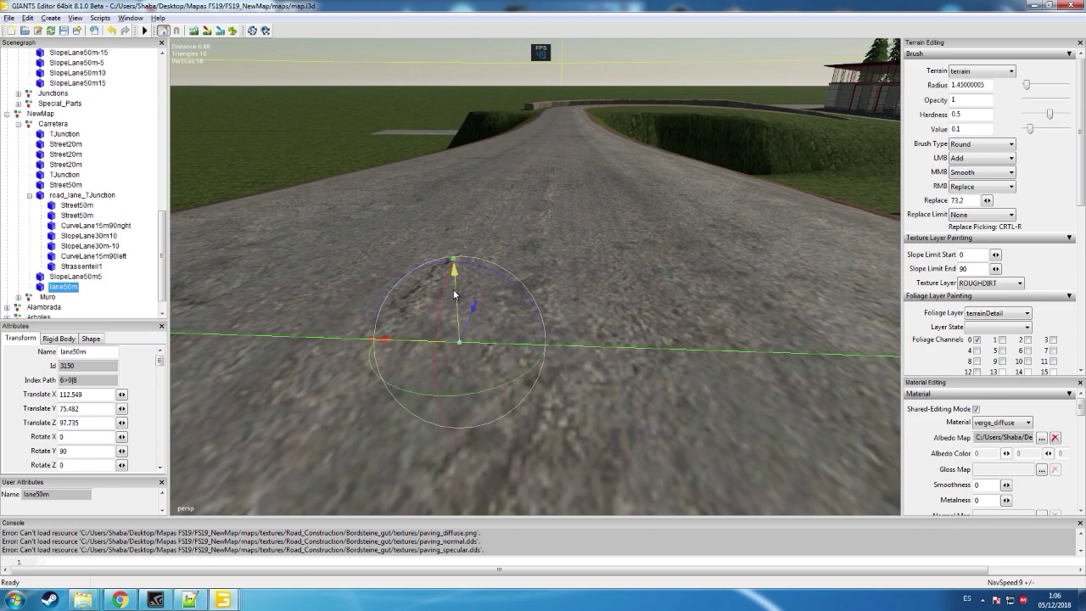
{"action": "left_click", "coordinate": [265, 168]}
{"action": "left_click_drag", "start_coordinate": [373, 199], "coordinate": [540, 206], "text": "alt"}
{"action": "scroll", "coordinate": [545, 200], "scroll_direction": "up", "scroll_amount": 3}
{"action": "left_click", "coordinate": [387, 220]}
{"action": "left_click_drag", "start_coordinate": [387, 221], "coordinate": [177, 203], "text": "alt"}
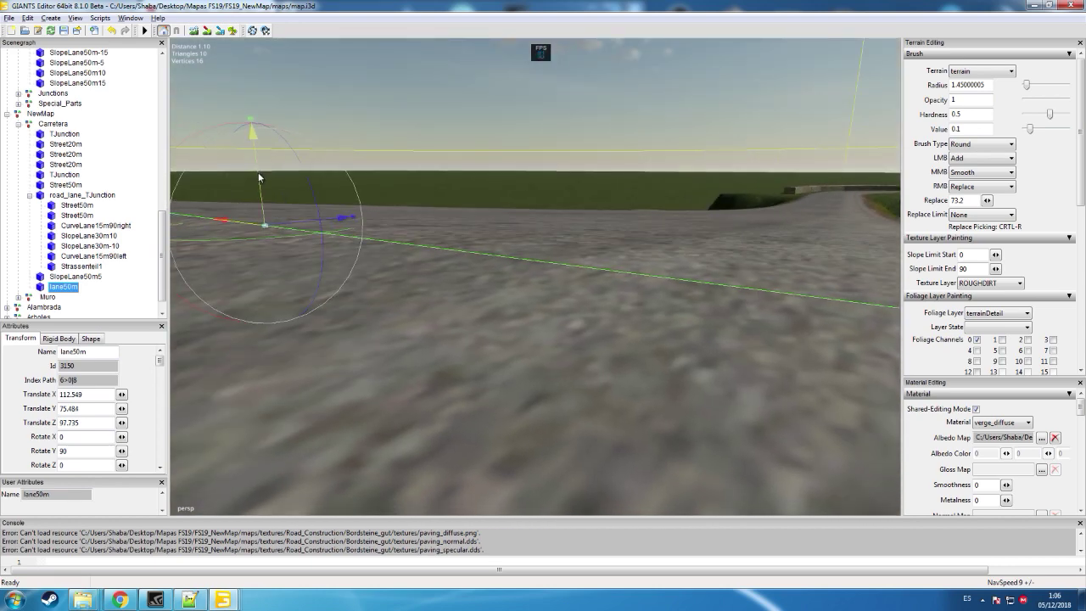
{"action": "left_click", "coordinate": [345, 124]}
- Inspect the slope joint at road level and fine-tune lane50m to Translate X 112.55
{"action": "left_click_drag", "start_coordinate": [340, 161], "coordinate": [152, 136], "text": "alt"}
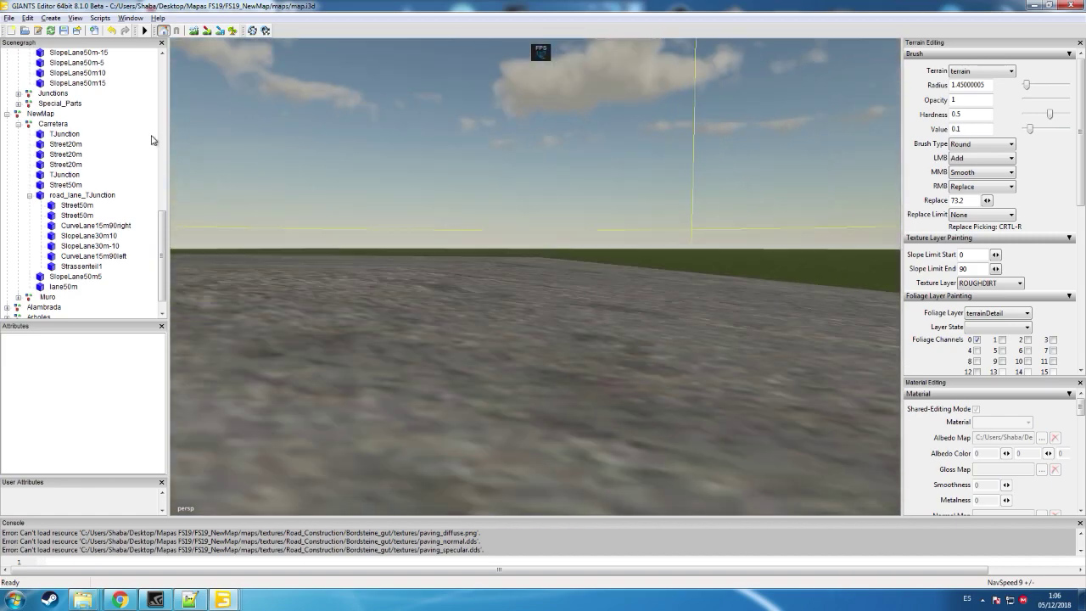
{"action": "left_click_drag", "start_coordinate": [448, 168], "coordinate": [477, 198], "text": "alt"}
{"action": "scroll", "coordinate": [264, 157], "scroll_direction": "down", "scroll_amount": 2}
{"action": "scroll", "coordinate": [399, 201], "scroll_direction": "up", "scroll_amount": 3}
{"action": "right_click_drag", "start_coordinate": [477, 198], "coordinate": [426, 174]}
{"action": "scroll", "coordinate": [427, 178], "scroll_direction": "up", "scroll_amount": 2}
{"action": "left_click_drag", "start_coordinate": [426, 178], "coordinate": [444, 189], "text": "alt"}
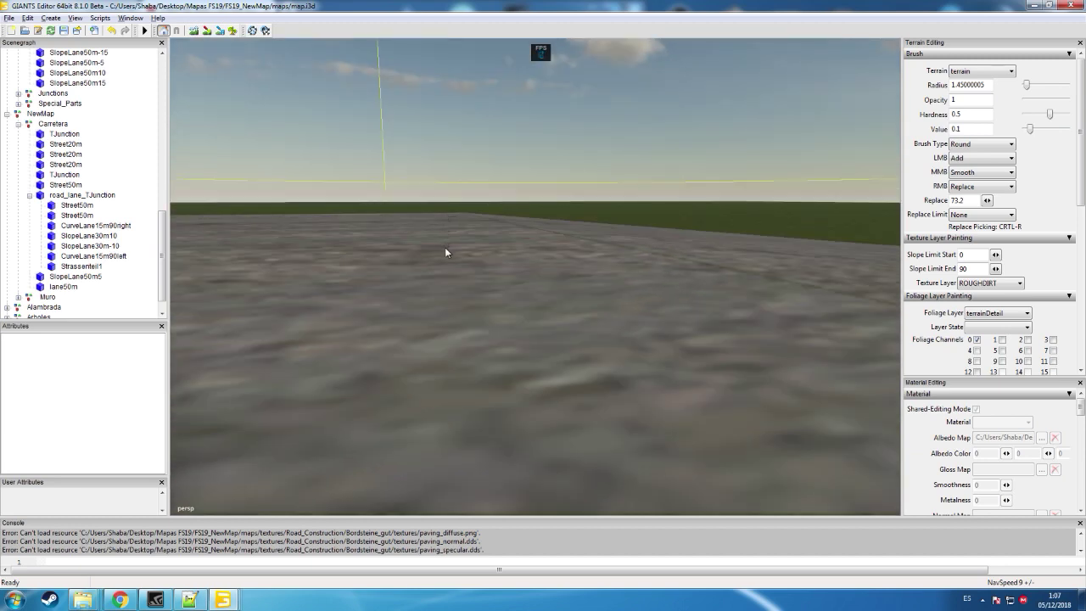
{"action": "left_click", "coordinate": [444, 247]}
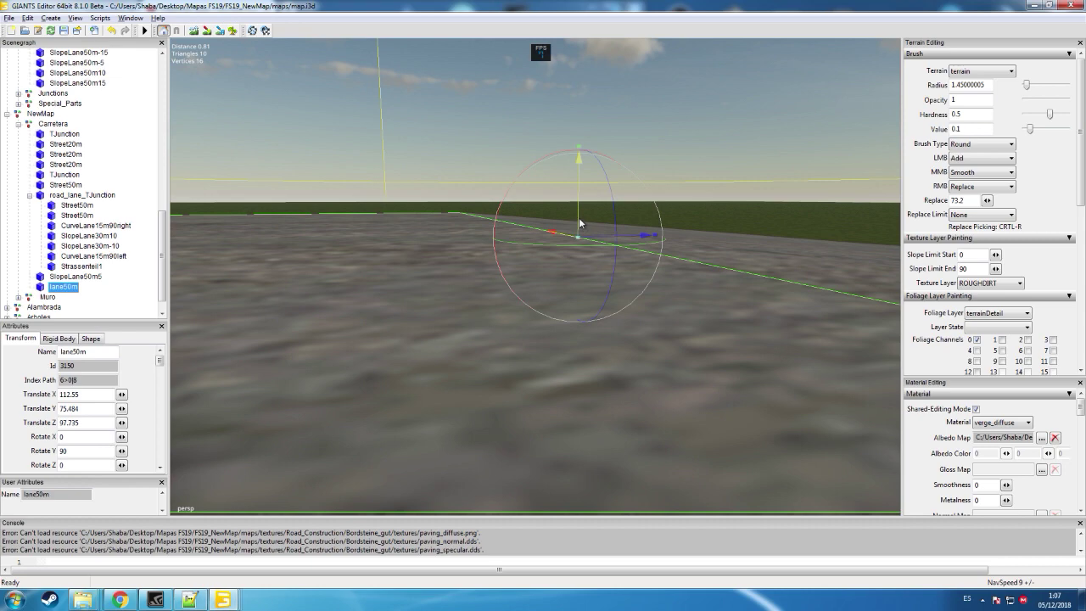
{"action": "left_click_drag", "start_coordinate": [580, 219], "coordinate": [580, 218]}
{"action": "left_click", "coordinate": [663, 171]}
- Raise the terrain along both sides of the new road with a Replace brush of radius 7.95 at height 73.2
{"action": "left_click_drag", "start_coordinate": [662, 170], "coordinate": [490, 187], "text": "alt"}
{"action": "scroll", "coordinate": [489, 189], "scroll_direction": "down", "scroll_amount": 3}
{"action": "right_click_drag", "start_coordinate": [489, 192], "coordinate": [761, 211]}
{"action": "left_click_drag", "start_coordinate": [432, 134], "coordinate": [417, 154], "text": "alt"}
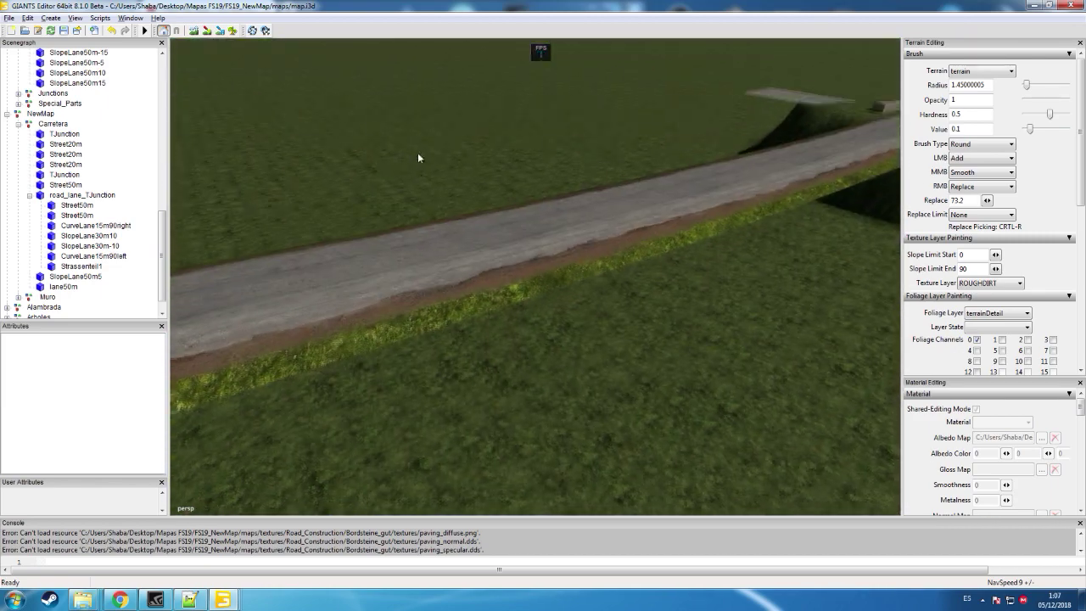
{"action": "scroll", "coordinate": [417, 155], "scroll_direction": "down", "scroll_amount": 2}
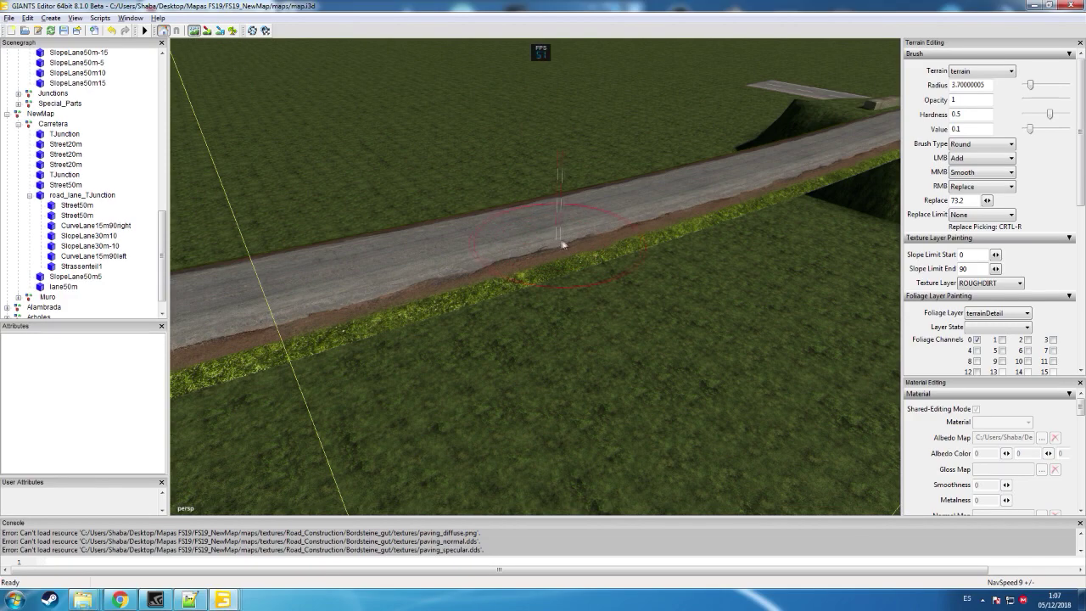
{"action": "mouse_move", "coordinate": [612, 214]}
{"action": "right_mouse_down"}
{"action": "mouse_move", "coordinate": [531, 239]}
{"action": "mouse_move", "coordinate": [831, 139]}
{"action": "mouse_move", "coordinate": [507, 259]}
{"action": "mouse_move", "coordinate": [339, 284]}
{"action": "mouse_move", "coordinate": [543, 221]}
{"action": "mouse_move", "coordinate": [339, 276]}
{"action": "mouse_move", "coordinate": [563, 234]}
{"action": "mouse_move", "coordinate": [741, 159]}
{"action": "mouse_move", "coordinate": [633, 220]}
{"action": "mouse_move", "coordinate": [831, 150]}
{"action": "mouse_move", "coordinate": [509, 254]}
{"action": "right_mouse_up"}
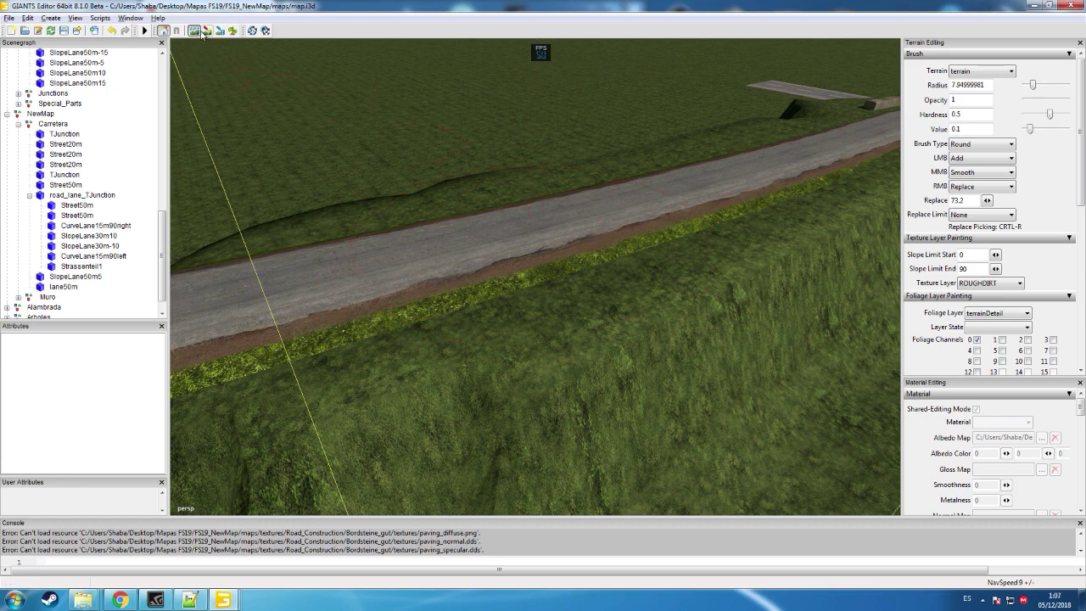
- Build up the terrain beside the upper part of the road with Replace heights of 75 and 75.5
{"action": "left_click_drag", "start_coordinate": [436, 133], "coordinate": [399, 182], "text": "alt"}
{"action": "mouse_move", "coordinate": [352, 197]}
{"action": "right_mouse_down"}
{"action": "mouse_move", "coordinate": [328, 207]}
{"action": "mouse_move", "coordinate": [425, 222]}
{"action": "mouse_move", "coordinate": [326, 193]}
{"action": "right_mouse_up"}
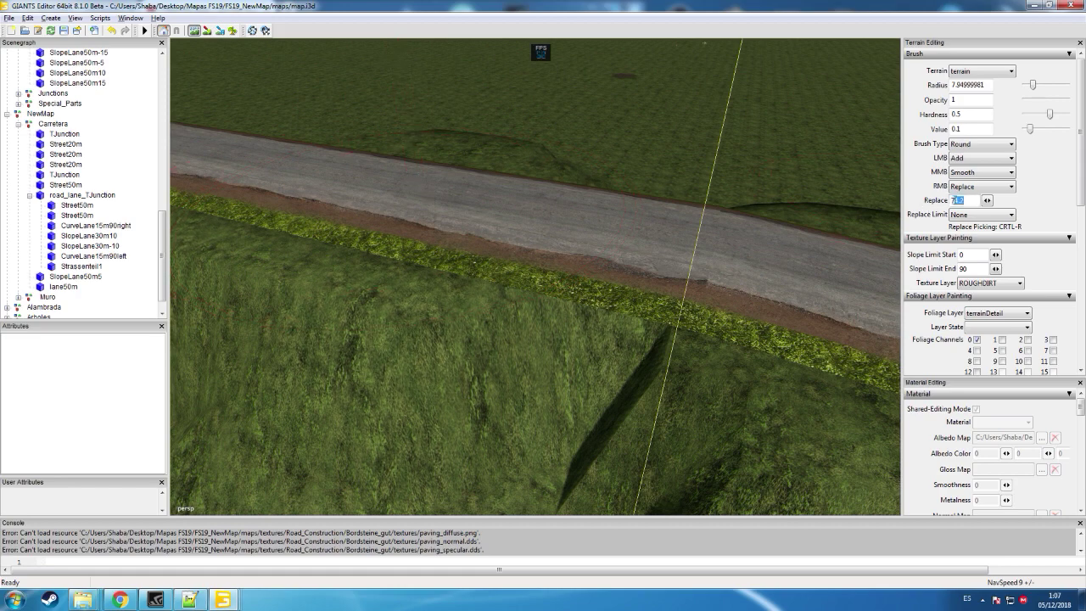
{"action": "type", "text": "5"}
{"action": "mouse_move", "coordinate": [429, 205]}
{"action": "right_mouse_down"}
{"action": "mouse_move", "coordinate": [364, 209]}
{"action": "mouse_move", "coordinate": [396, 196]}
{"action": "mouse_move", "coordinate": [566, 207]}
{"action": "right_mouse_up"}
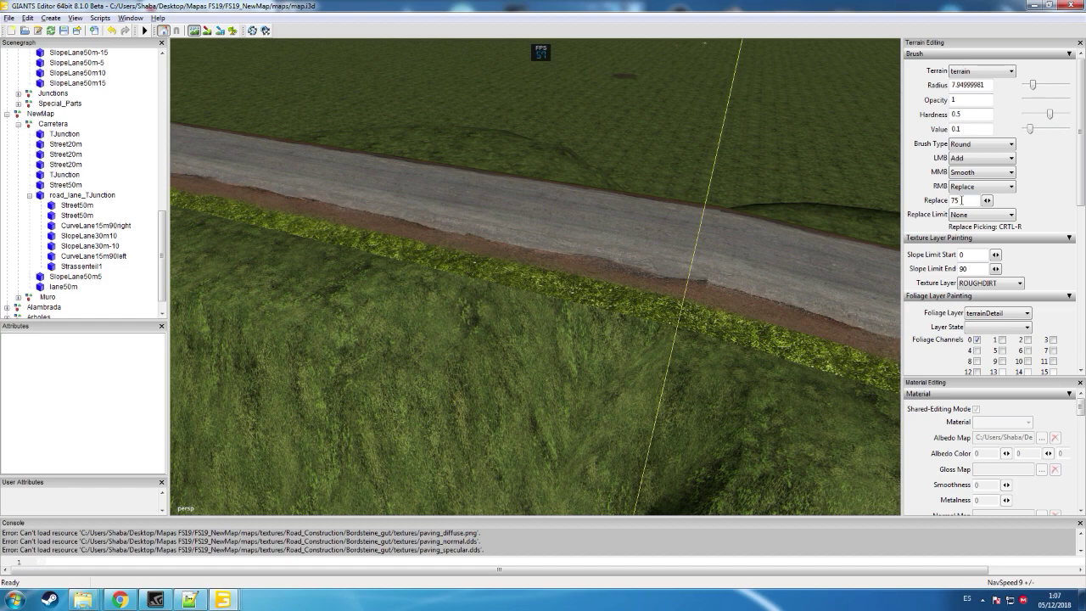
{"action": "right_click", "coordinate": [357, 192]}
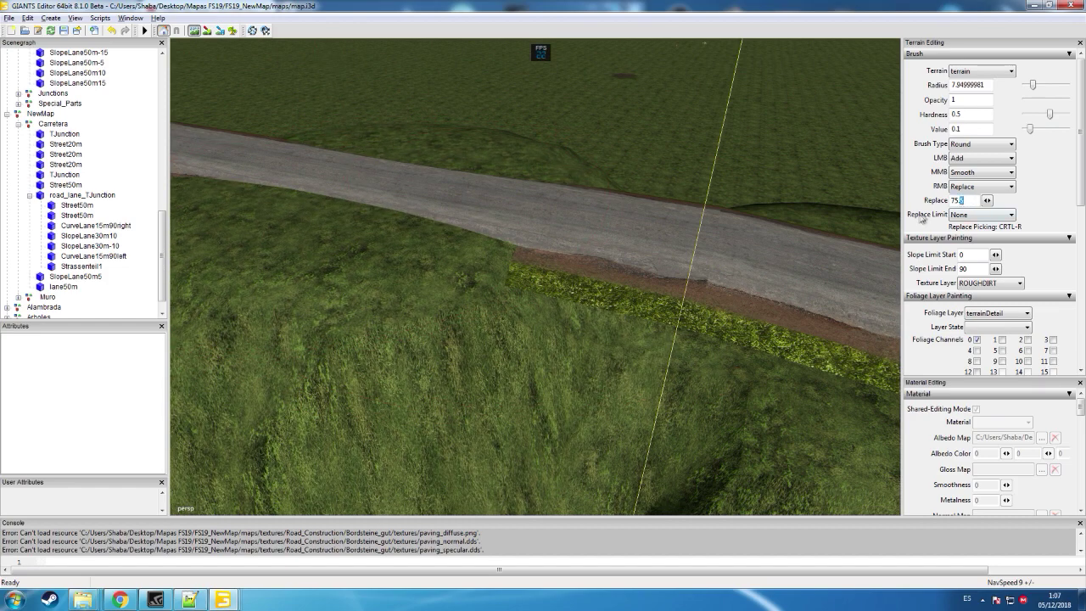
- Set the Replace height to 75.3 and level the terrain along the edge of the upper lane
{"action": "type", "text": "3"}
{"action": "mouse_move", "coordinate": [374, 190]}
{"action": "right_mouse_down"}
{"action": "mouse_move", "coordinate": [330, 182]}
{"action": "mouse_move", "coordinate": [433, 191]}
{"action": "mouse_move", "coordinate": [387, 177]}
{"action": "mouse_move", "coordinate": [448, 195]}
{"action": "mouse_move", "coordinate": [684, 209]}
{"action": "mouse_move", "coordinate": [673, 213]}
{"action": "right_mouse_up"}
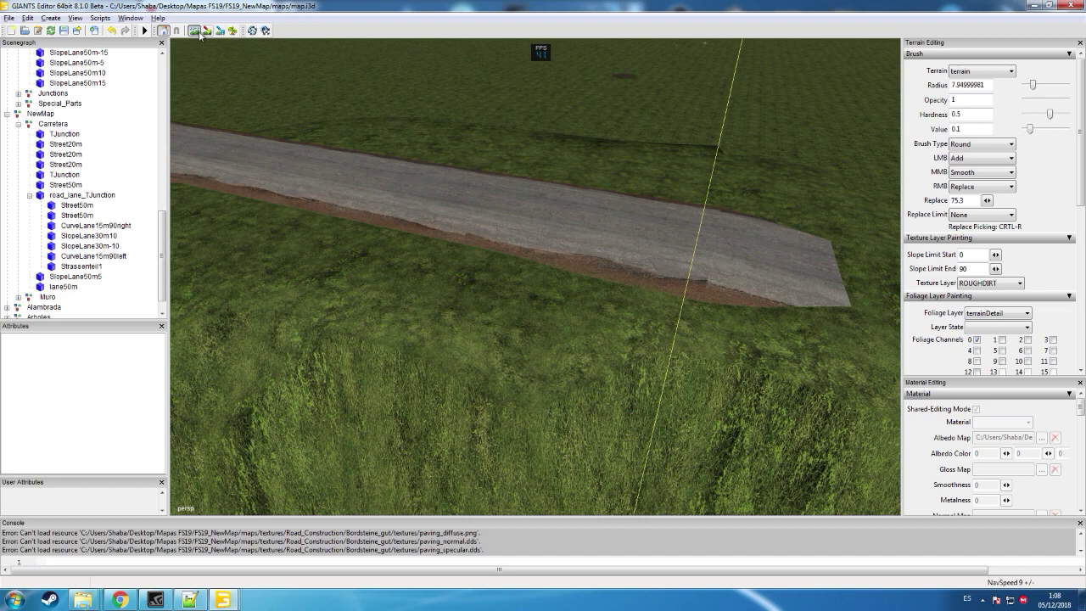
{"action": "left_click", "coordinate": [199, 34]}
{"action": "left_click_drag", "start_coordinate": [500, 168], "coordinate": [277, 84], "text": "alt"}
{"action": "left_click", "coordinate": [195, 32]}
- Extend the embankment to the far end of the upper lane at height 75.3 and smooth it beside the road
{"action": "mouse_move", "coordinate": [552, 209]}
{"action": "right_mouse_down"}
{"action": "mouse_move", "coordinate": [375, 139]}
{"action": "mouse_move", "coordinate": [387, 145]}
{"action": "right_mouse_up"}
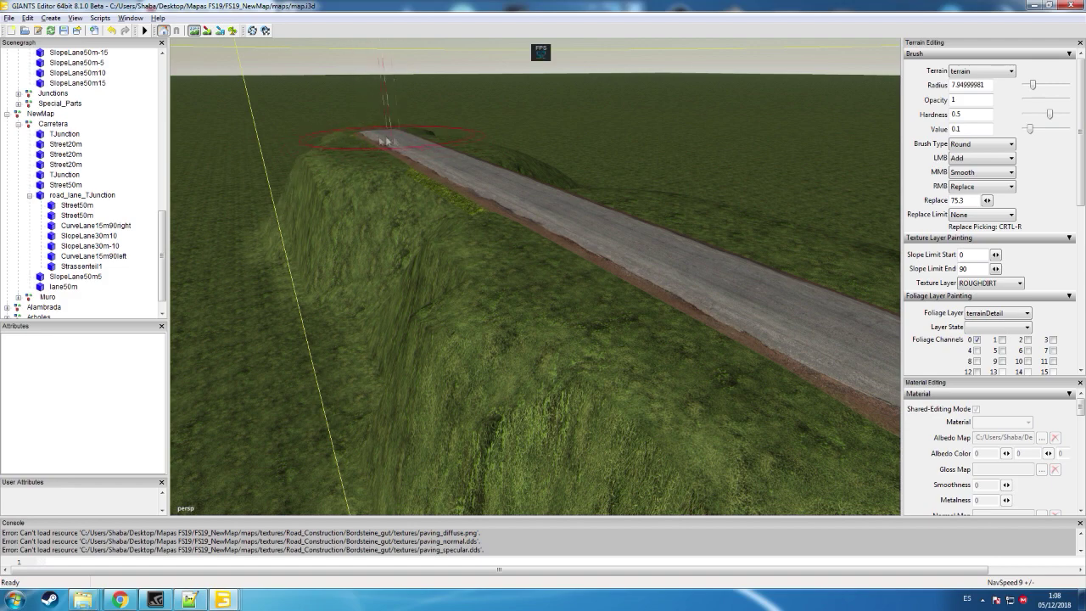
{"action": "mouse_move", "coordinate": [447, 161]}
{"action": "middle_mouse_down"}
{"action": "mouse_move", "coordinate": [478, 194]}
{"action": "mouse_move", "coordinate": [427, 158]}
{"action": "mouse_move", "coordinate": [519, 206]}
{"action": "middle_mouse_up"}
{"action": "mouse_move", "coordinate": [519, 206]}
{"action": "right_mouse_down"}
{"action": "mouse_move", "coordinate": [466, 175]}
{"action": "mouse_move", "coordinate": [516, 219]}
{"action": "mouse_move", "coordinate": [578, 231]}
{"action": "mouse_move", "coordinate": [404, 145]}
{"action": "right_mouse_up"}
{"action": "middle_click_drag", "start_coordinate": [404, 145], "coordinate": [451, 182]}
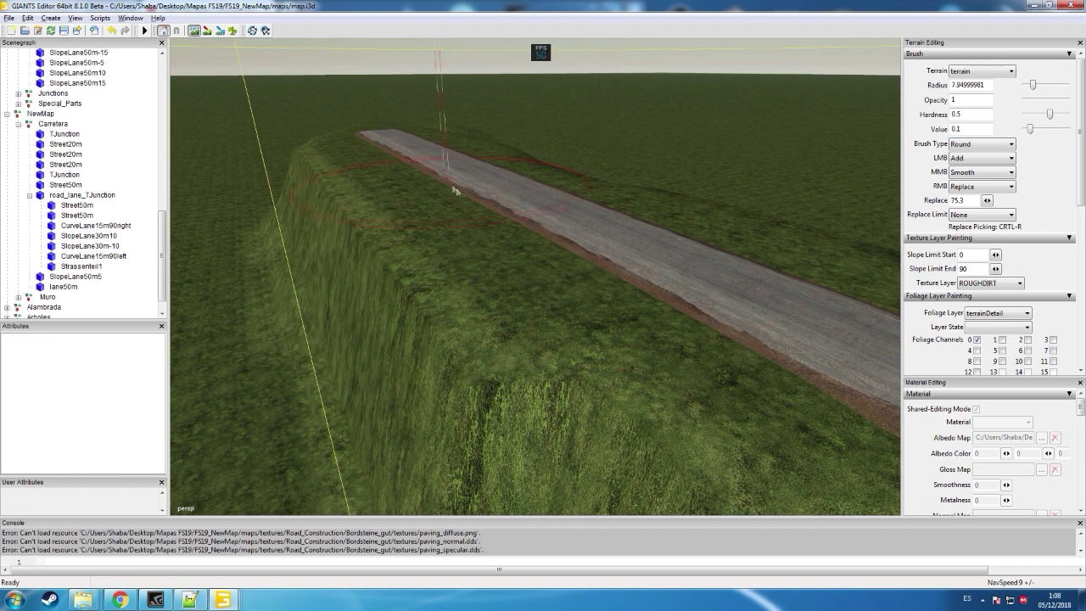
{"action": "left_click", "coordinate": [192, 34]}
- Reshape and smooth the terrain around the grass-covered gap in the road, alternating Replace and Smooth strokes
{"action": "left_click_drag", "start_coordinate": [289, 153], "coordinate": [353, 223], "text": "alt"}
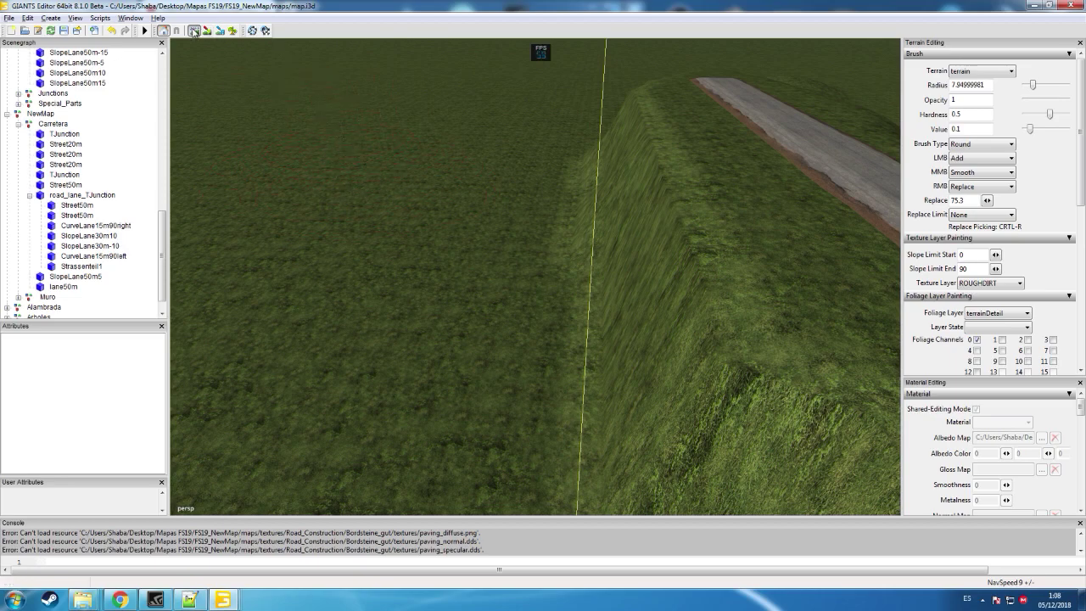
{"action": "left_click_drag", "start_coordinate": [604, 240], "coordinate": [805, 240], "text": "alt"}
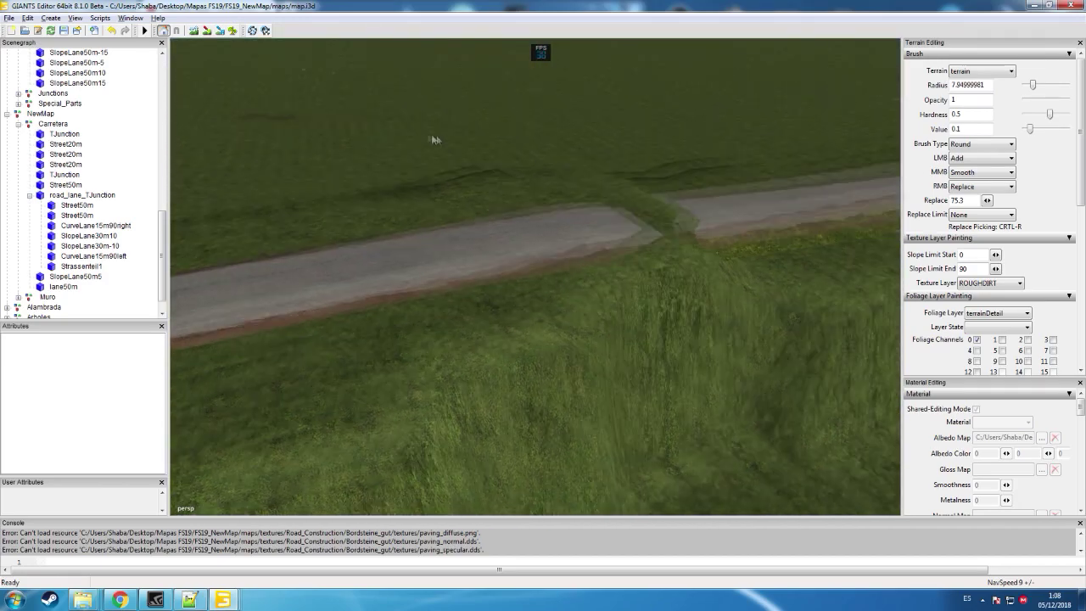
{"action": "mouse_move", "coordinate": [379, 235]}
{"action": "right_mouse_down"}
{"action": "mouse_move", "coordinate": [674, 161]}
{"action": "mouse_move", "coordinate": [654, 172]}
{"action": "right_mouse_up"}
{"action": "middle_click_drag", "start_coordinate": [654, 172], "coordinate": [690, 164]}
{"action": "mouse_move", "coordinate": [698, 163]}
{"action": "right_mouse_down"}
{"action": "mouse_move", "coordinate": [701, 216]}
{"action": "mouse_move", "coordinate": [624, 160]}
{"action": "mouse_move", "coordinate": [431, 154]}
{"action": "mouse_move", "coordinate": [330, 171]}
{"action": "mouse_move", "coordinate": [680, 116]}
{"action": "mouse_move", "coordinate": [535, 123]}
{"action": "right_mouse_up"}
{"action": "mouse_move", "coordinate": [687, 173]}
{"action": "right_mouse_down"}
{"action": "mouse_move", "coordinate": [654, 283]}
{"action": "mouse_move", "coordinate": [467, 300]}
{"action": "right_mouse_up"}
- Widen the embankment beside the upper lane and around the grass-covered road gap with Replace strokes at height 75.3
{"action": "left_click_drag", "start_coordinate": [231, 118], "coordinate": [272, 174], "text": "alt"}
{"action": "left_click", "coordinate": [193, 33]}
{"action": "mouse_move", "coordinate": [493, 276]}
{"action": "right_mouse_down"}
{"action": "mouse_move", "coordinate": [331, 147]}
{"action": "mouse_move", "coordinate": [343, 155]}
{"action": "right_mouse_up"}
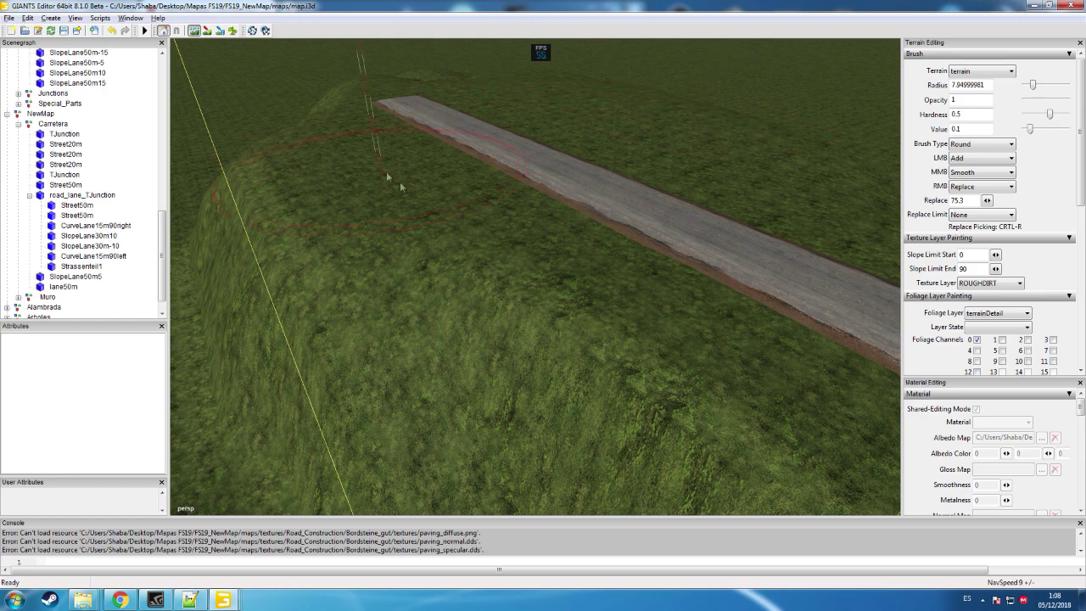
{"action": "left_click", "coordinate": [198, 32]}
{"action": "left_click_drag", "start_coordinate": [577, 240], "coordinate": [858, 236], "text": "alt"}
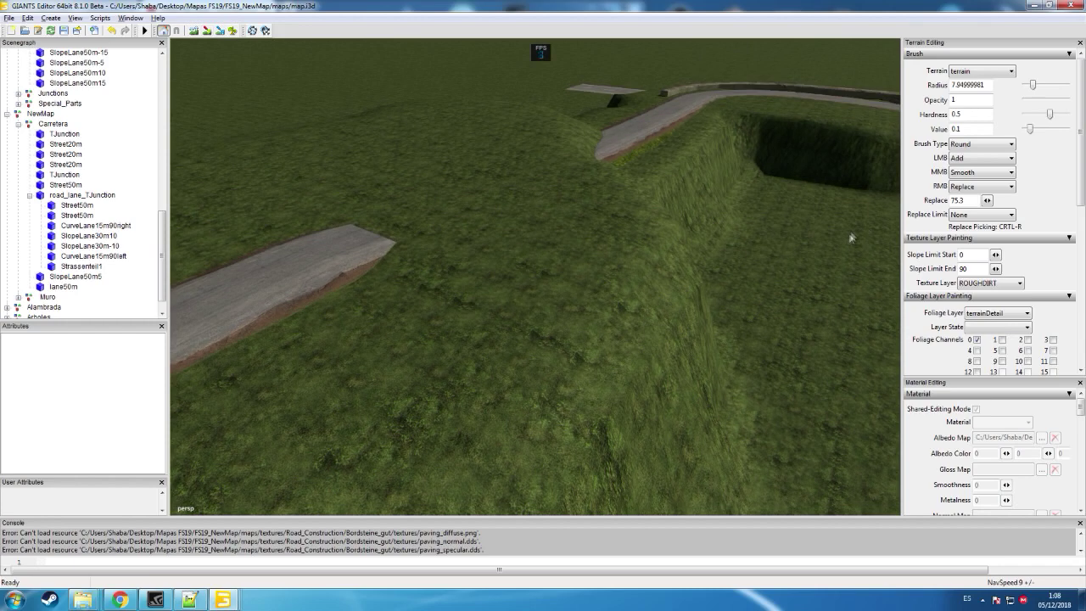
{"action": "left_click", "coordinate": [195, 31]}
{"action": "mouse_move", "coordinate": [553, 185]}
{"action": "right_mouse_down"}
{"action": "mouse_move", "coordinate": [628, 155]}
{"action": "mouse_move", "coordinate": [539, 128]}
{"action": "right_mouse_up"}
{"action": "right_click_drag", "start_coordinate": [591, 162], "coordinate": [579, 126]}
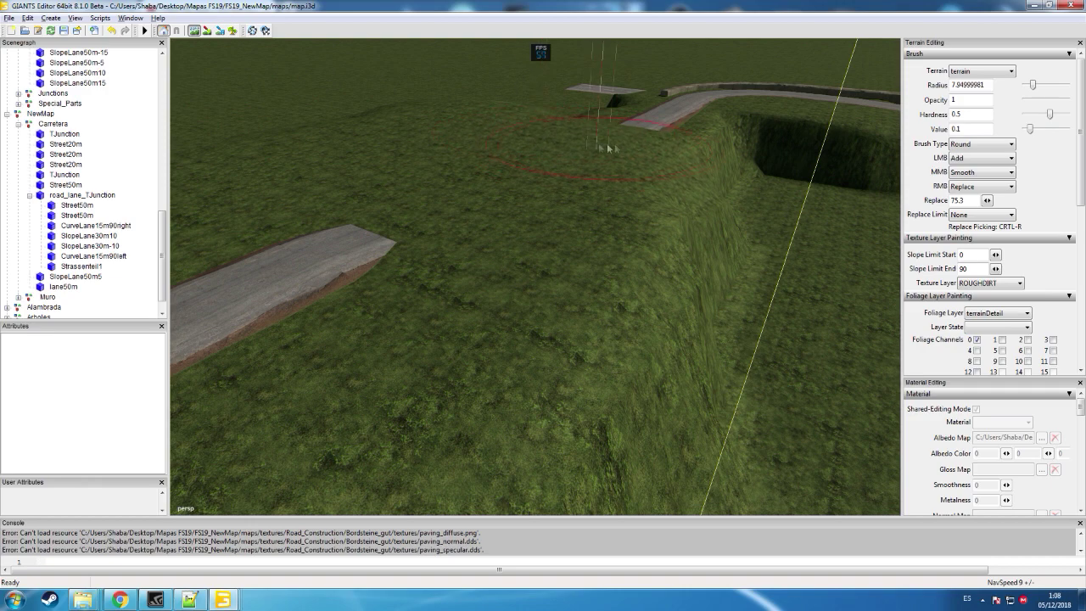
{"action": "mouse_move", "coordinate": [429, 192]}
{"action": "right_mouse_down"}
{"action": "mouse_move", "coordinate": [507, 204]}
{"action": "mouse_move", "coordinate": [722, 188]}
{"action": "mouse_move", "coordinate": [640, 263]}
{"action": "mouse_move", "coordinate": [510, 187]}
{"action": "mouse_move", "coordinate": [509, 173]}
{"action": "right_mouse_up"}
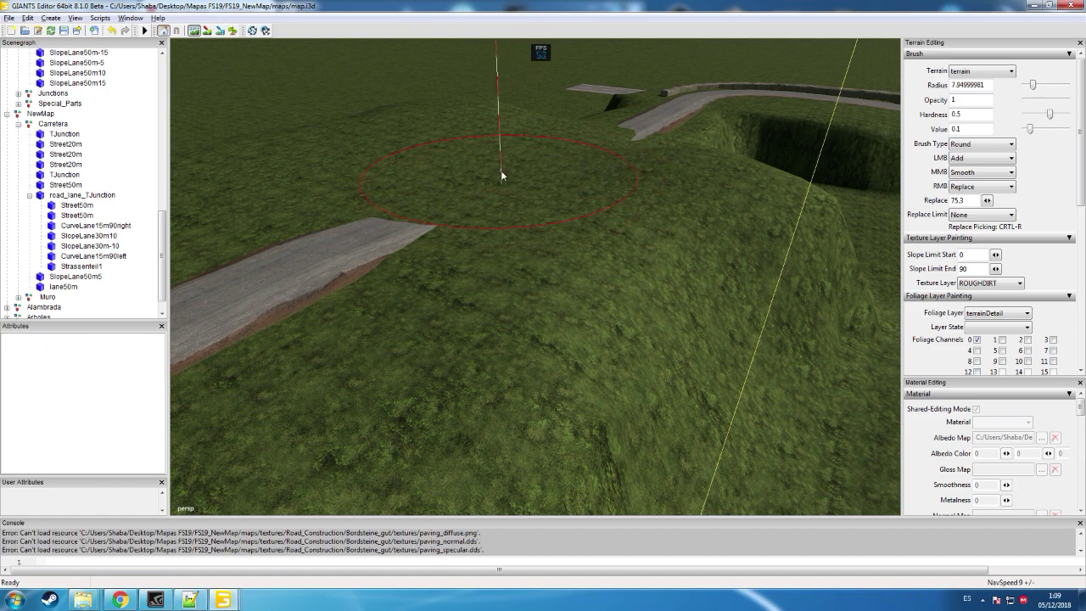
- Smooth the terrain over and around the grass-covered road gap, using brush radii between about 4.2 and 9.2
{"action": "scroll", "coordinate": [509, 171], "scroll_direction": "down", "scroll_amount": 1}
{"action": "mouse_move", "coordinate": [510, 172]}
{"action": "middle_mouse_down"}
{"action": "mouse_move", "coordinate": [454, 175]}
{"action": "mouse_move", "coordinate": [442, 204]}
{"action": "mouse_move", "coordinate": [470, 196]}
{"action": "middle_mouse_up"}
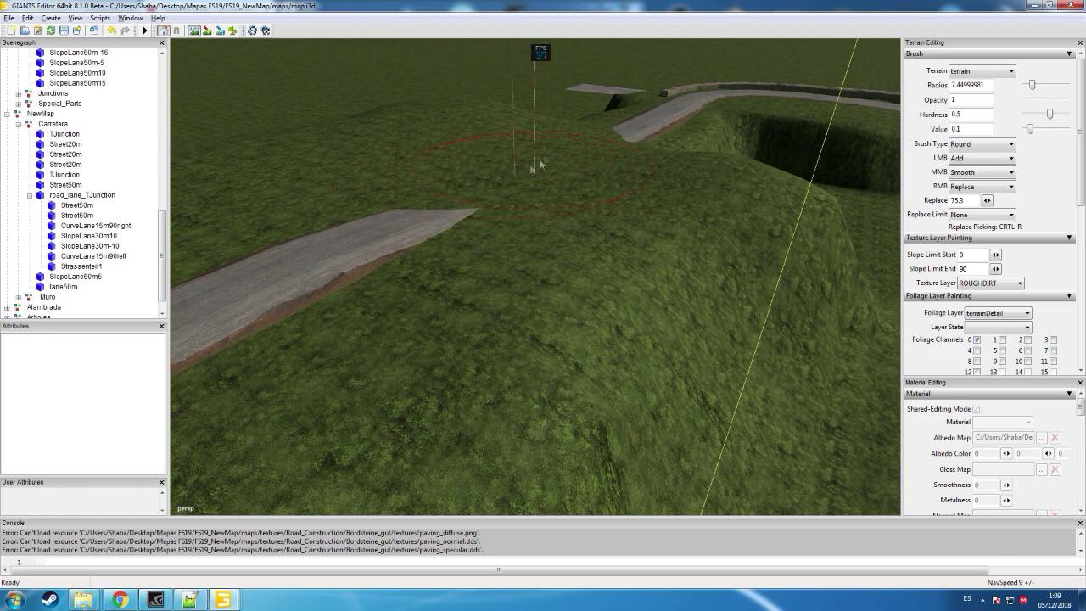
{"action": "middle_click_drag", "start_coordinate": [389, 156], "coordinate": [346, 180]}
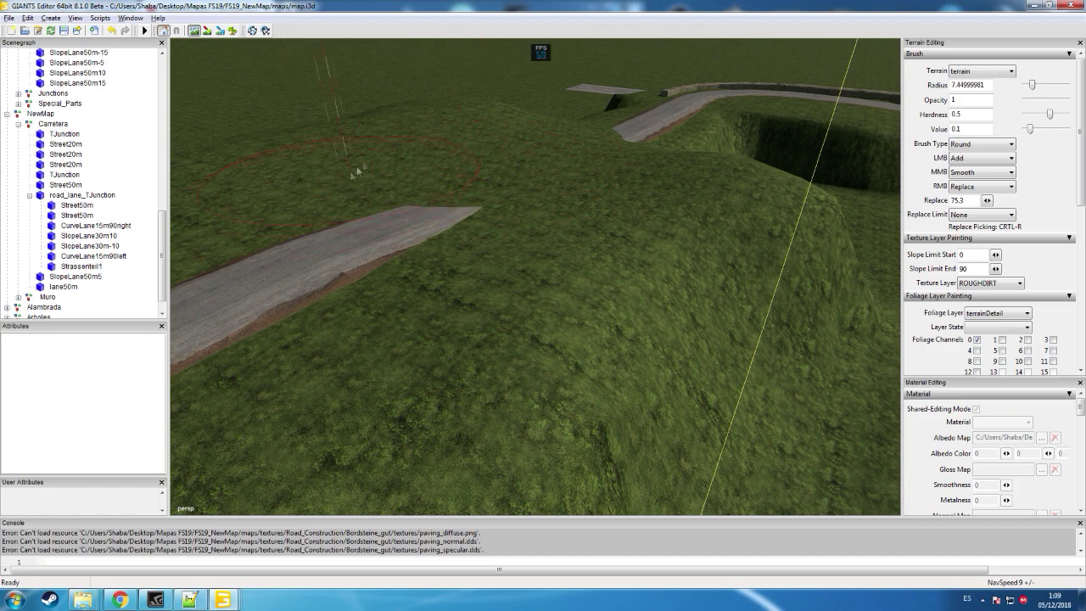
{"action": "mouse_move", "coordinate": [538, 162]}
{"action": "middle_mouse_down"}
{"action": "mouse_move", "coordinate": [630, 168]}
{"action": "mouse_move", "coordinate": [556, 154]}
{"action": "mouse_move", "coordinate": [531, 134]}
{"action": "middle_mouse_up"}
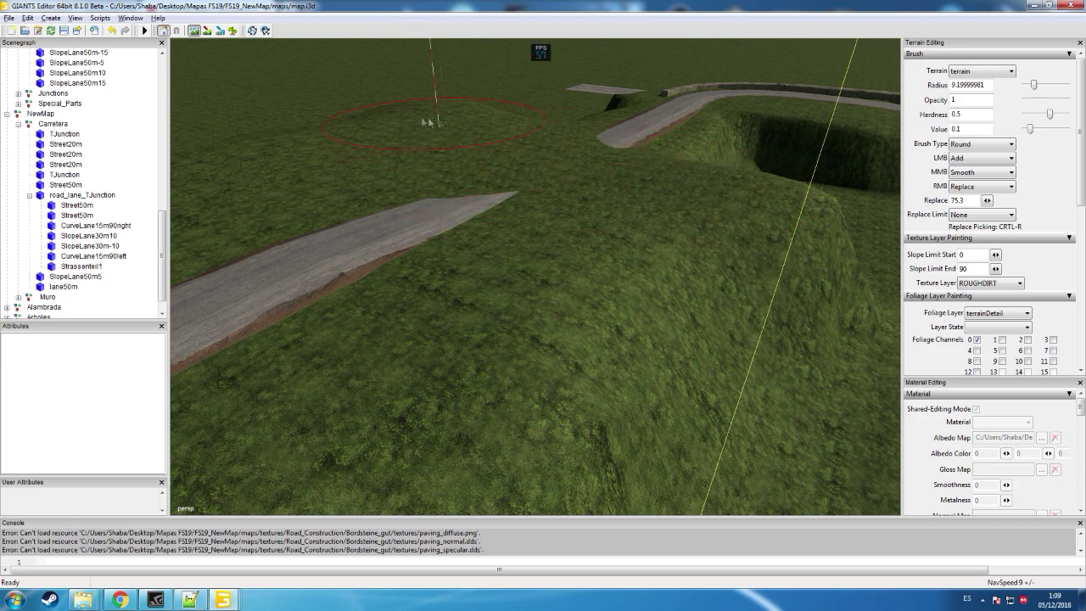
{"action": "mouse_move", "coordinate": [473, 146]}
{"action": "middle_mouse_down"}
{"action": "mouse_move", "coordinate": [507, 167]}
{"action": "mouse_move", "coordinate": [524, 167]}
{"action": "mouse_move", "coordinate": [518, 155]}
{"action": "mouse_move", "coordinate": [566, 160]}
{"action": "middle_mouse_up"}
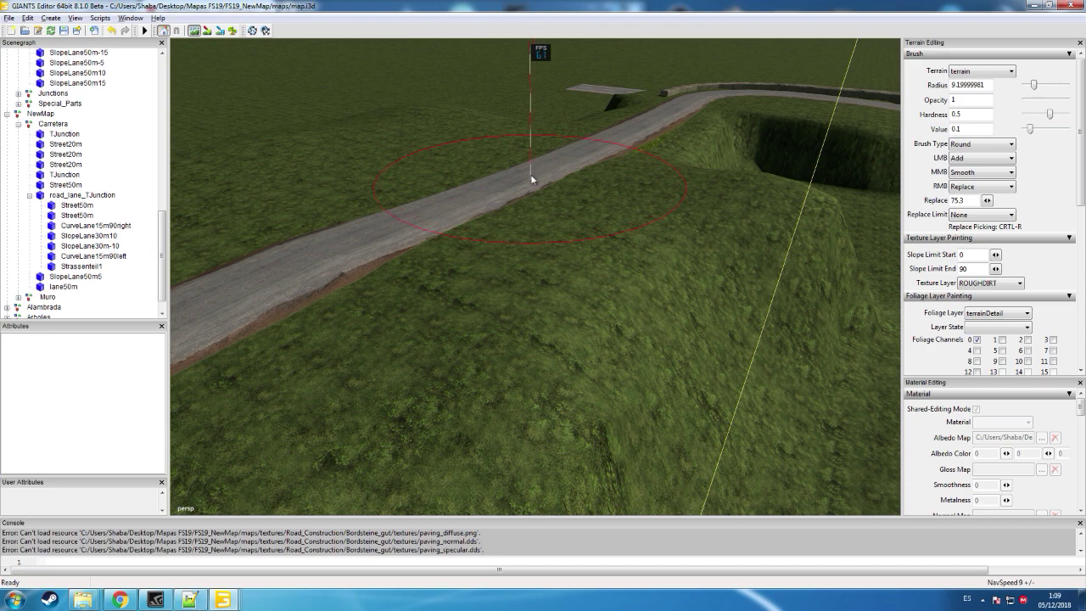
{"action": "middle_click_drag", "start_coordinate": [499, 193], "coordinate": [451, 218]}
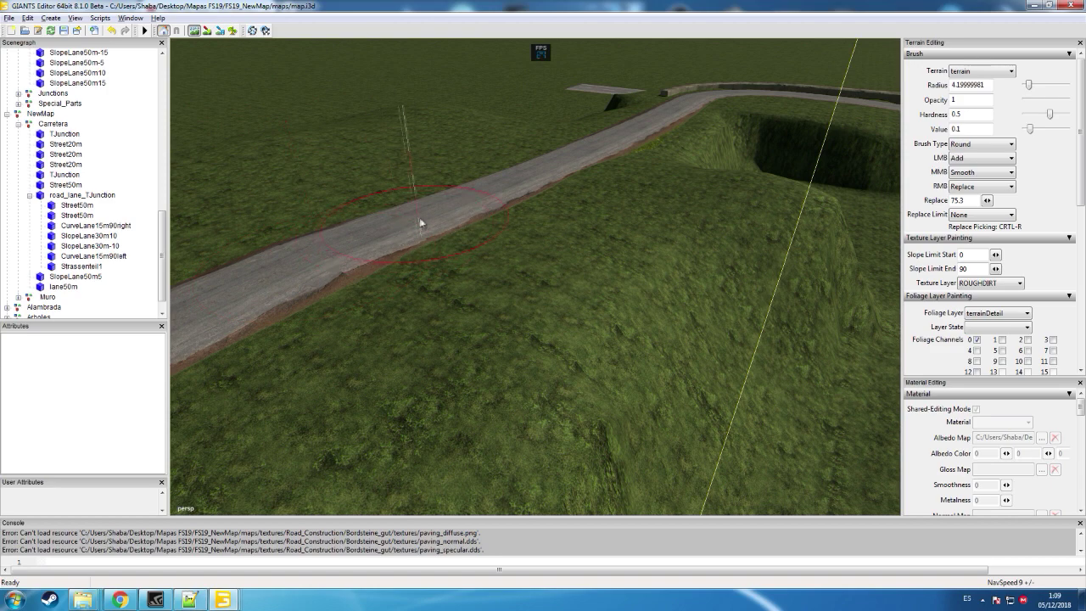
- Try to level the terrain on the opposite side of the lane at Replace height 75.2 with a radius of about 5.45
{"action": "left_click", "coordinate": [196, 32]}
{"action": "mouse_move", "coordinate": [438, 128]}
{"action": "left_mouse_down", "text": "alt"}
{"action": "mouse_move", "coordinate": [400, 88]}
{"action": "mouse_move", "coordinate": [586, 106]}
{"action": "mouse_move", "coordinate": [605, 121]}
{"action": "mouse_move", "coordinate": [425, 73]}
{"action": "left_mouse_up", "text": "alt"}
{"action": "scroll", "coordinate": [407, 95], "scroll_direction": "up", "scroll_amount": 6}
{"action": "scroll", "coordinate": [400, 89], "scroll_direction": "up", "scroll_amount": 4}
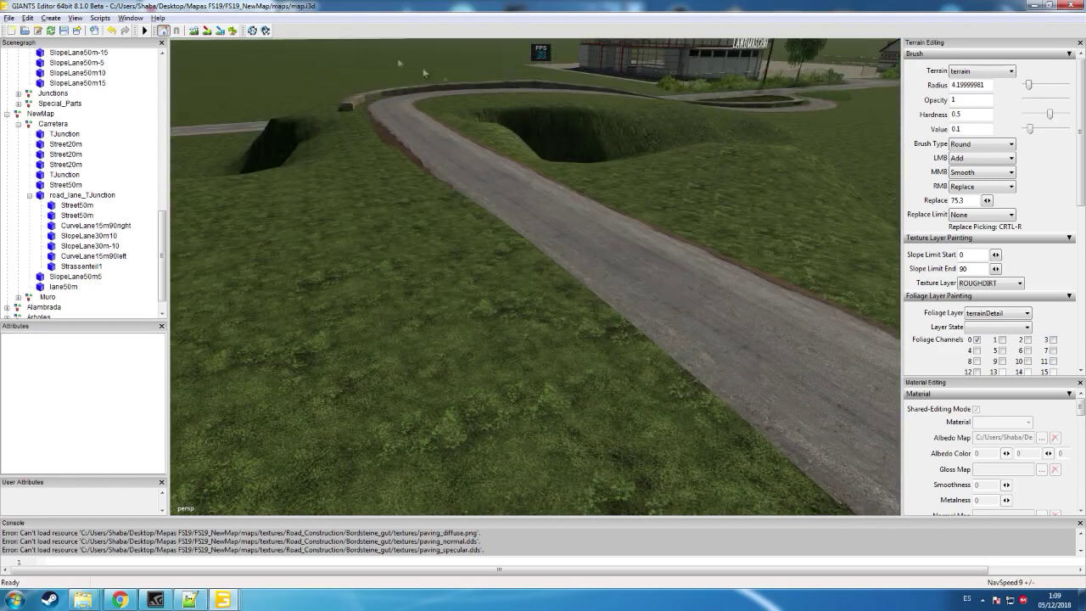
{"action": "left_click", "coordinate": [200, 30]}
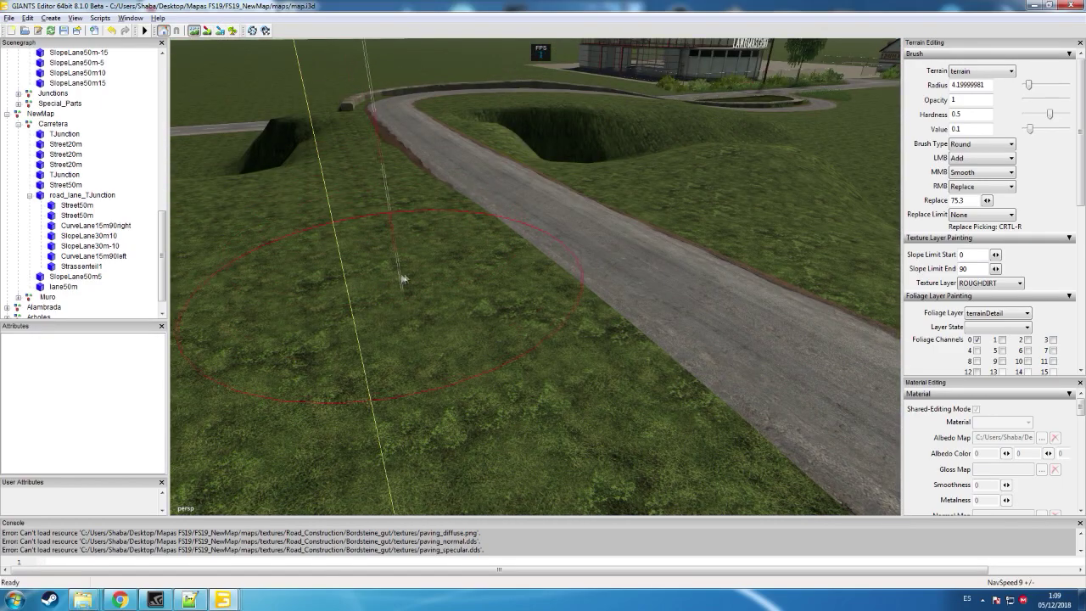
{"action": "scroll", "coordinate": [441, 257], "scroll_direction": "up", "scroll_amount": 3}
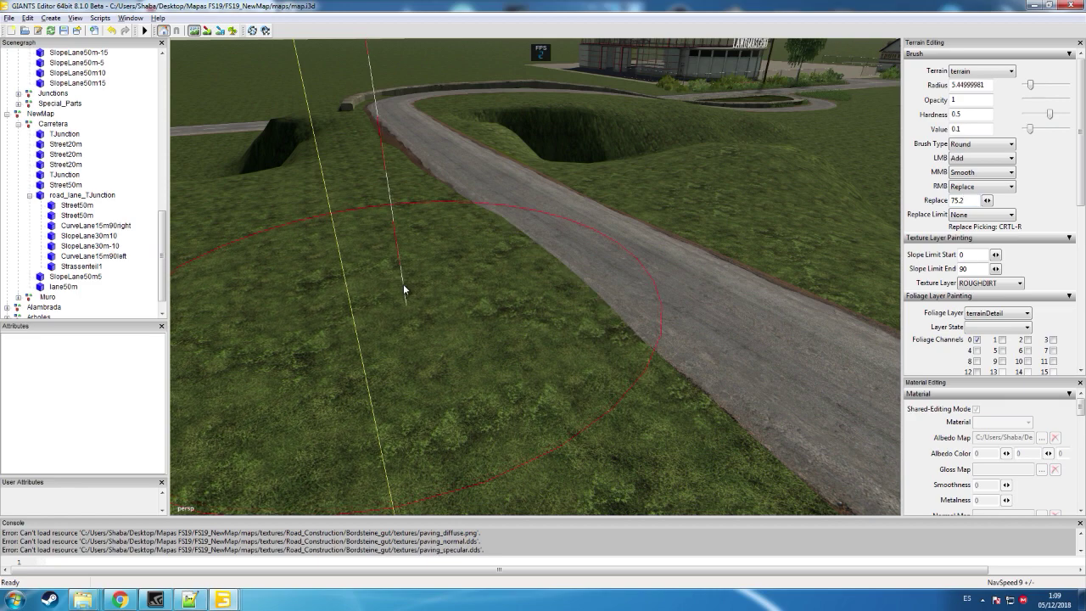
{"action": "right_click_drag", "start_coordinate": [430, 273], "coordinate": [409, 276]}
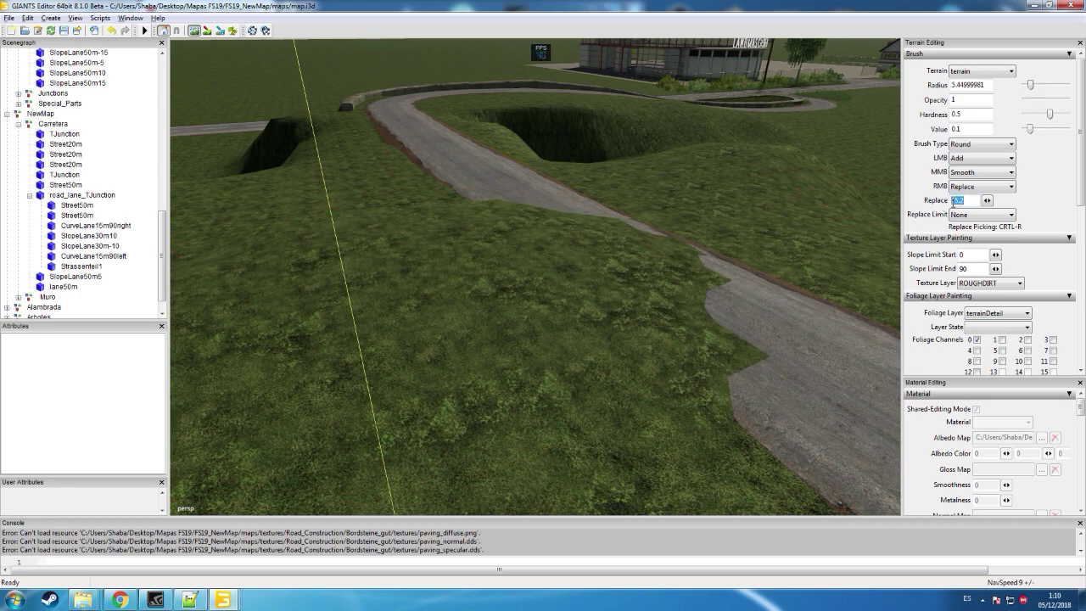
- Set the Replace height to 74 and level the terrain along the lane's edge, undoing the last stroke
{"action": "left_click_drag", "start_coordinate": [957, 202], "coordinate": [931, 200]}
{"action": "type", "text": "74"}
{"action": "right_click_drag", "start_coordinate": [420, 262], "coordinate": [386, 246]}
{"action": "scroll", "coordinate": [384, 248], "scroll_direction": "down", "scroll_amount": 1}
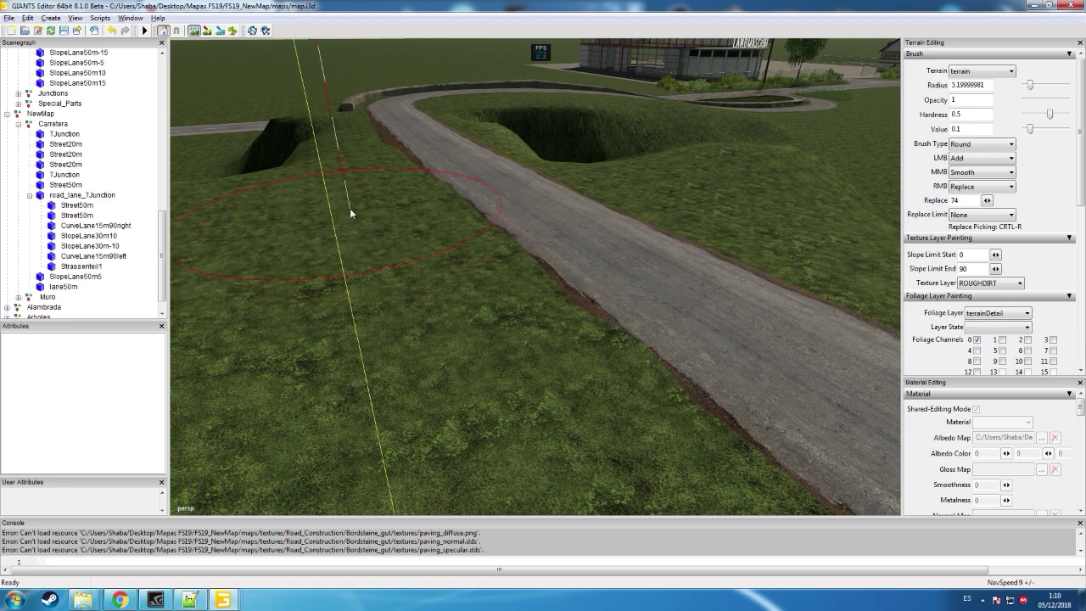
{"action": "scroll", "coordinate": [376, 209], "scroll_direction": "down", "scroll_amount": 1}
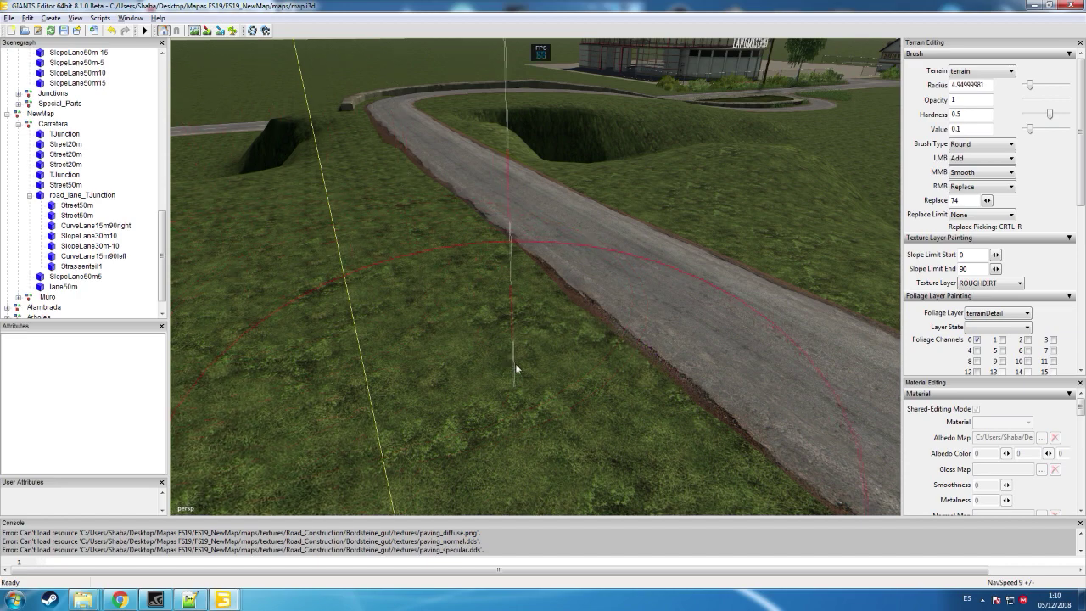
{"action": "scroll", "coordinate": [308, 171], "scroll_direction": "down", "scroll_amount": 1}
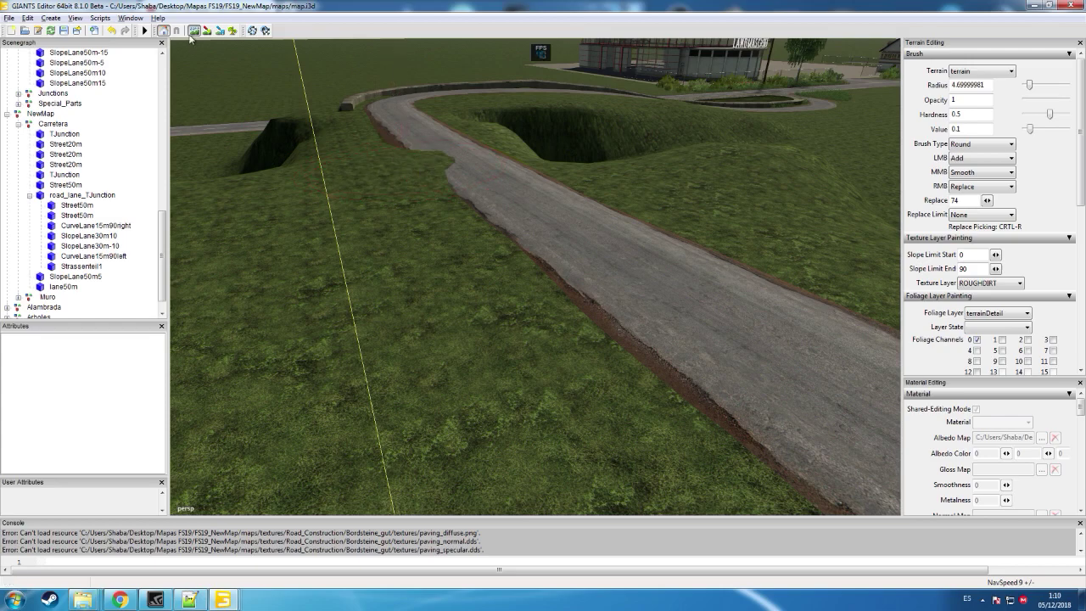
{"action": "left_click", "coordinate": [112, 32]}
- Reduce the brush radius to about 1.95 and level the terrain along the ragged lane edge at height 74
{"action": "left_click", "coordinate": [196, 32]}
{"action": "mouse_move", "coordinate": [357, 153]}
{"action": "left_mouse_down", "text": "alt"}
{"action": "mouse_move", "coordinate": [497, 175]}
{"action": "mouse_move", "coordinate": [602, 177]}
{"action": "mouse_move", "coordinate": [605, 167]}
{"action": "left_mouse_up", "text": "alt"}
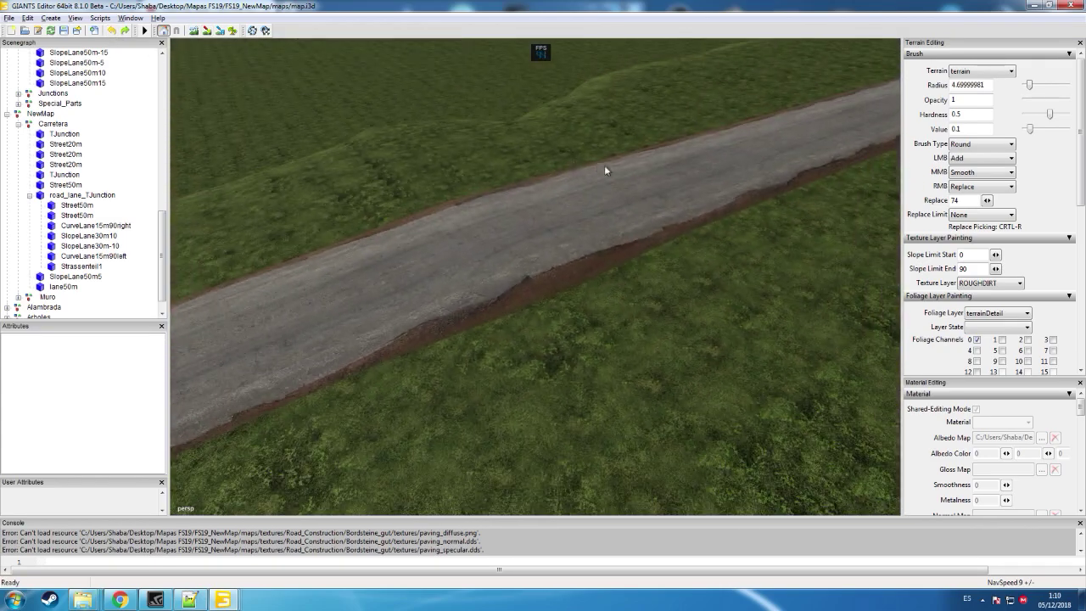
{"action": "left_click", "coordinate": [195, 32]}
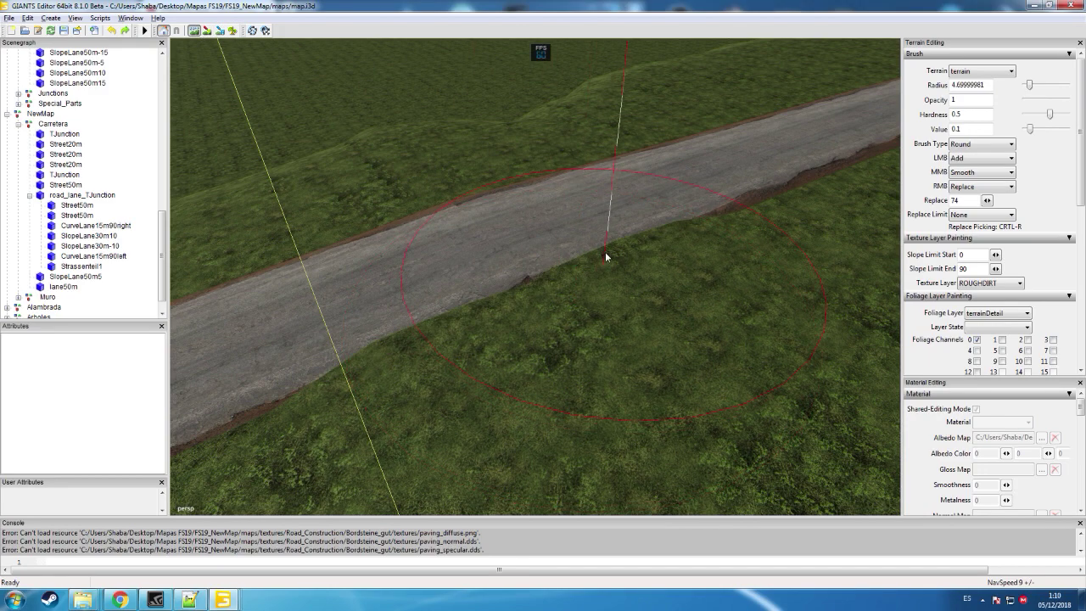
{"action": "scroll", "coordinate": [641, 236], "scroll_direction": "down", "scroll_amount": 5}
{"action": "mouse_move", "coordinate": [463, 307]}
{"action": "right_mouse_down"}
{"action": "mouse_move", "coordinate": [344, 326]}
{"action": "mouse_move", "coordinate": [354, 366]}
{"action": "right_mouse_up"}
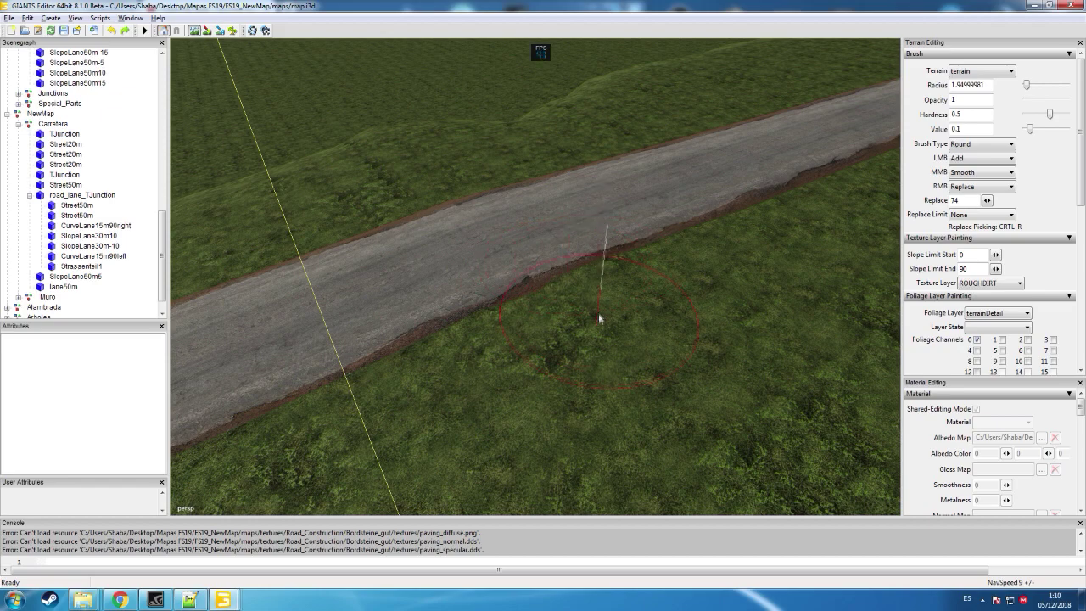
- Raise and smooth the ground along the exposed dirt edge of the lane, and smooth the embankment slope with a larger brush
{"action": "left_click", "coordinate": [195, 31]}
{"action": "mouse_move", "coordinate": [263, 157]}
{"action": "left_mouse_down", "text": "alt"}
{"action": "mouse_move", "coordinate": [302, 118]}
{"action": "mouse_move", "coordinate": [366, 92]}
{"action": "mouse_move", "coordinate": [332, 91]}
{"action": "mouse_move", "coordinate": [334, 103]}
{"action": "mouse_move", "coordinate": [303, 97]}
{"action": "left_mouse_up", "text": "alt"}
{"action": "left_click_drag", "start_coordinate": [465, 153], "coordinate": [298, 181], "text": "alt"}
{"action": "scroll", "coordinate": [384, 140], "scroll_direction": "up", "scroll_amount": 3}
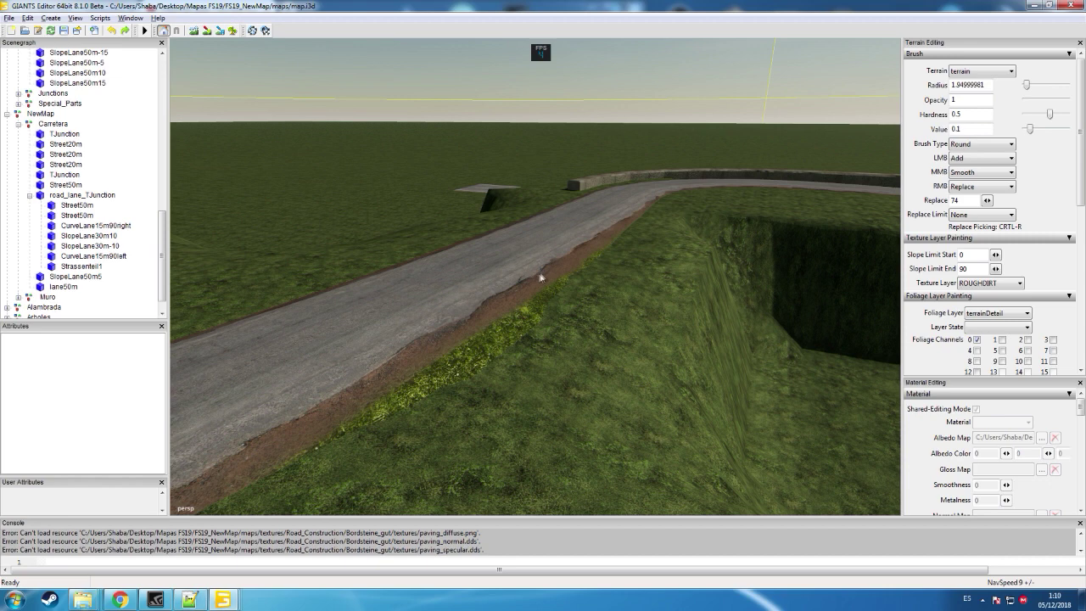
{"action": "left_click", "coordinate": [194, 31]}
{"action": "mouse_move", "coordinate": [550, 305]}
{"action": "left_mouse_down"}
{"action": "mouse_move", "coordinate": [488, 367]}
{"action": "mouse_move", "coordinate": [403, 397]}
{"action": "mouse_move", "coordinate": [452, 348]}
{"action": "left_mouse_up"}
{"action": "middle_click_drag", "start_coordinate": [451, 348], "coordinate": [609, 253]}
{"action": "middle_click_drag", "start_coordinate": [547, 311], "coordinate": [533, 322]}
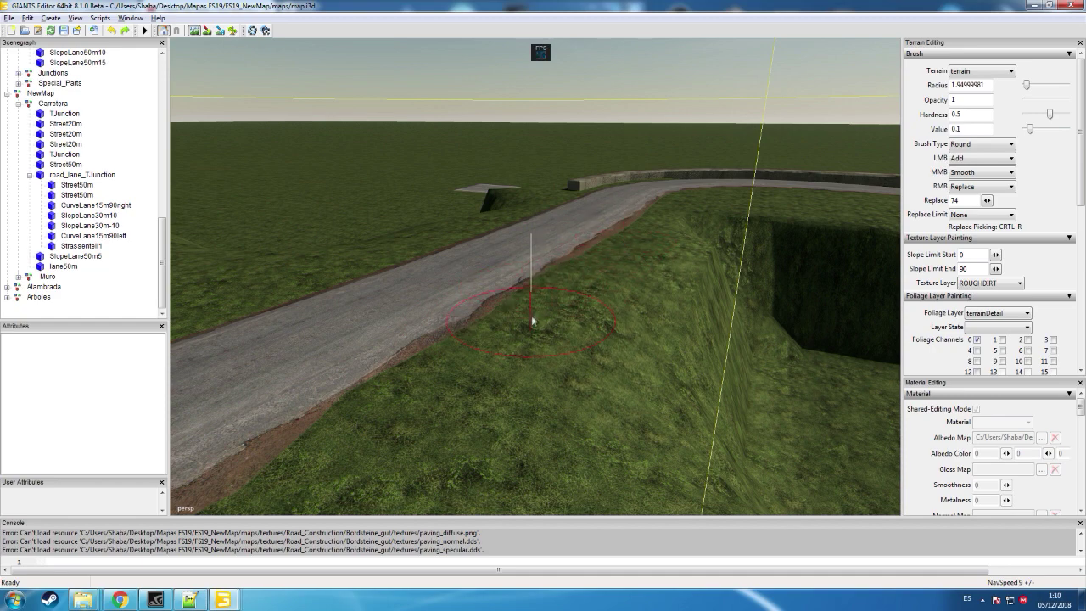
{"action": "scroll", "coordinate": [744, 298], "scroll_direction": "up", "scroll_amount": 3}
{"action": "mouse_move", "coordinate": [752, 298]}
{"action": "middle_mouse_down"}
{"action": "mouse_move", "coordinate": [757, 390]}
{"action": "mouse_move", "coordinate": [749, 325]}
{"action": "mouse_move", "coordinate": [783, 264]}
{"action": "mouse_move", "coordinate": [836, 228]}
{"action": "mouse_move", "coordinate": [820, 242]}
{"action": "mouse_move", "coordinate": [794, 385]}
{"action": "mouse_move", "coordinate": [737, 416]}
{"action": "mouse_move", "coordinate": [745, 424]}
{"action": "mouse_move", "coordinate": [739, 336]}
{"action": "middle_mouse_up"}
- Build up the terrain between the walled curve and the dark pit at height 74 and smooth it
{"action": "left_click_drag", "start_coordinate": [384, 152], "coordinate": [448, 171], "text": "alt"}
{"action": "scroll", "coordinate": [343, 124], "scroll_direction": "up", "scroll_amount": 8, "text": "alt"}
{"action": "right_click_drag", "start_coordinate": [451, 172], "coordinate": [435, 82]}
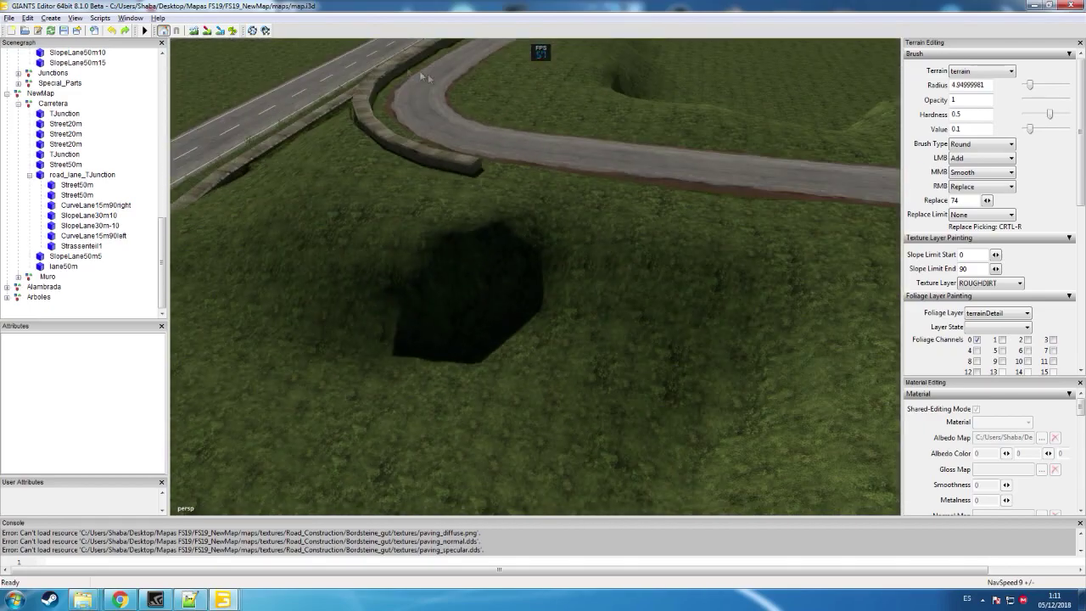
{"action": "left_click", "coordinate": [196, 32]}
{"action": "mouse_move", "coordinate": [524, 251]}
{"action": "right_mouse_down"}
{"action": "mouse_move", "coordinate": [555, 268]}
{"action": "mouse_move", "coordinate": [482, 266]}
{"action": "mouse_move", "coordinate": [790, 289]}
{"action": "right_mouse_up"}
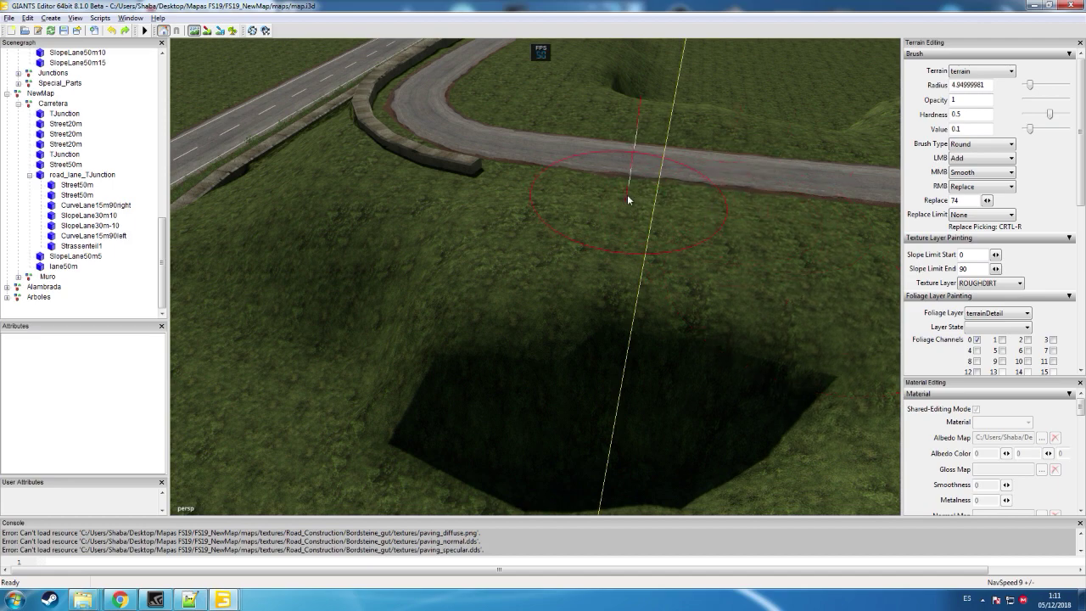
{"action": "mouse_move", "coordinate": [728, 271]}
{"action": "middle_mouse_down"}
{"action": "mouse_move", "coordinate": [495, 252]}
{"action": "mouse_move", "coordinate": [841, 335]}
{"action": "mouse_move", "coordinate": [603, 249]}
{"action": "middle_mouse_up"}
- Enlarge the brush radius to about 8.2 and extend the level ground beside the lane into the field at height 74
{"action": "left_click", "coordinate": [195, 31]}
{"action": "left_click_drag", "start_coordinate": [484, 114], "coordinate": [561, 51], "text": "alt"}
{"action": "mouse_move", "coordinate": [631, 174]}
{"action": "left_mouse_down", "text": "alt"}
{"action": "mouse_move", "coordinate": [587, 144]}
{"action": "mouse_move", "coordinate": [605, 165]}
{"action": "mouse_move", "coordinate": [579, 167]}
{"action": "mouse_move", "coordinate": [672, 199]}
{"action": "left_mouse_up", "text": "alt"}
{"action": "scroll", "coordinate": [606, 165], "scroll_direction": "up", "scroll_amount": 3}
{"action": "scroll", "coordinate": [579, 166], "scroll_direction": "up", "scroll_amount": 3}
{"action": "scroll", "coordinate": [672, 198], "scroll_direction": "up", "scroll_amount": 2}
{"action": "left_click", "coordinate": [193, 30]}
{"action": "mouse_move", "coordinate": [314, 258]}
{"action": "right_mouse_down"}
{"action": "mouse_move", "coordinate": [284, 246]}
{"action": "mouse_move", "coordinate": [439, 236]}
{"action": "mouse_move", "coordinate": [622, 187]}
{"action": "right_mouse_up"}
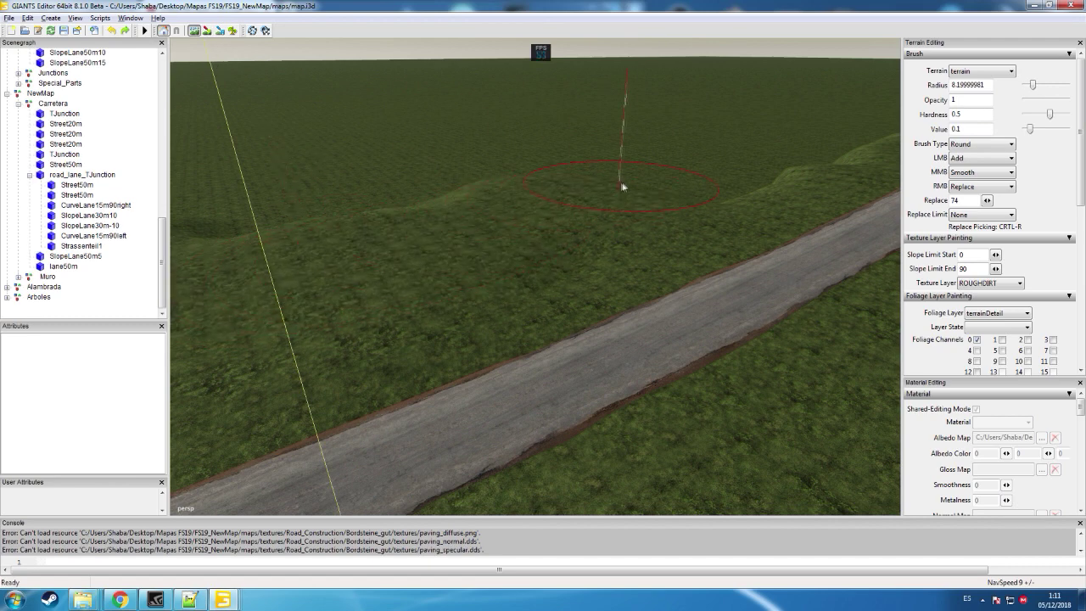
{"action": "mouse_move", "coordinate": [499, 245]}
{"action": "right_mouse_down"}
{"action": "mouse_move", "coordinate": [403, 248]}
{"action": "mouse_move", "coordinate": [335, 271]}
{"action": "mouse_move", "coordinate": [453, 223]}
{"action": "mouse_move", "coordinate": [423, 273]}
{"action": "right_mouse_up"}
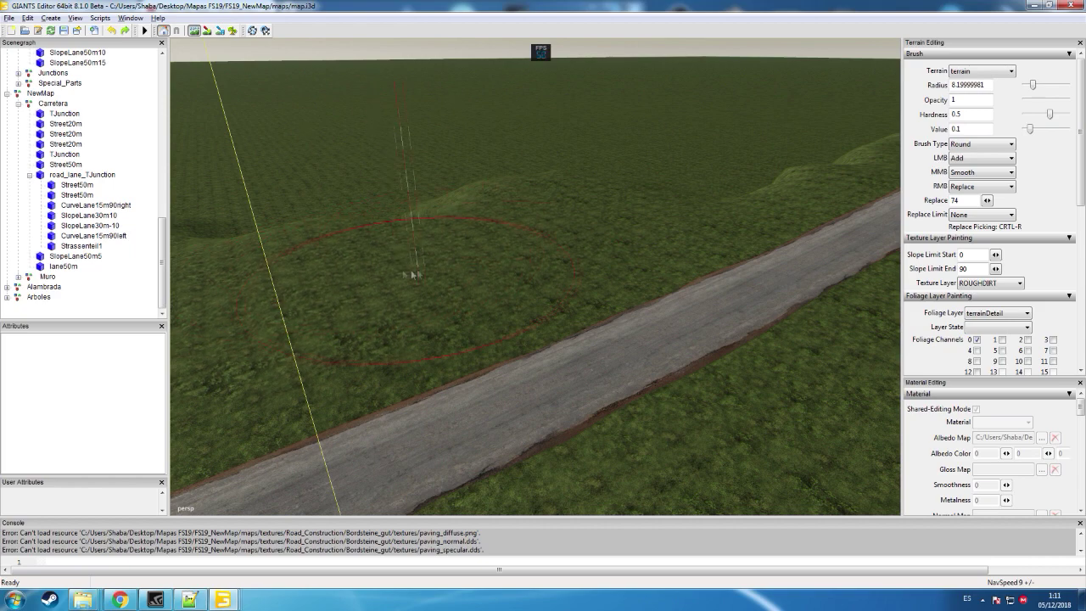
- Flatten and smooth the bumps in the field inside the road's curve with a radius of about 7.7
{"action": "left_click", "coordinate": [195, 32]}
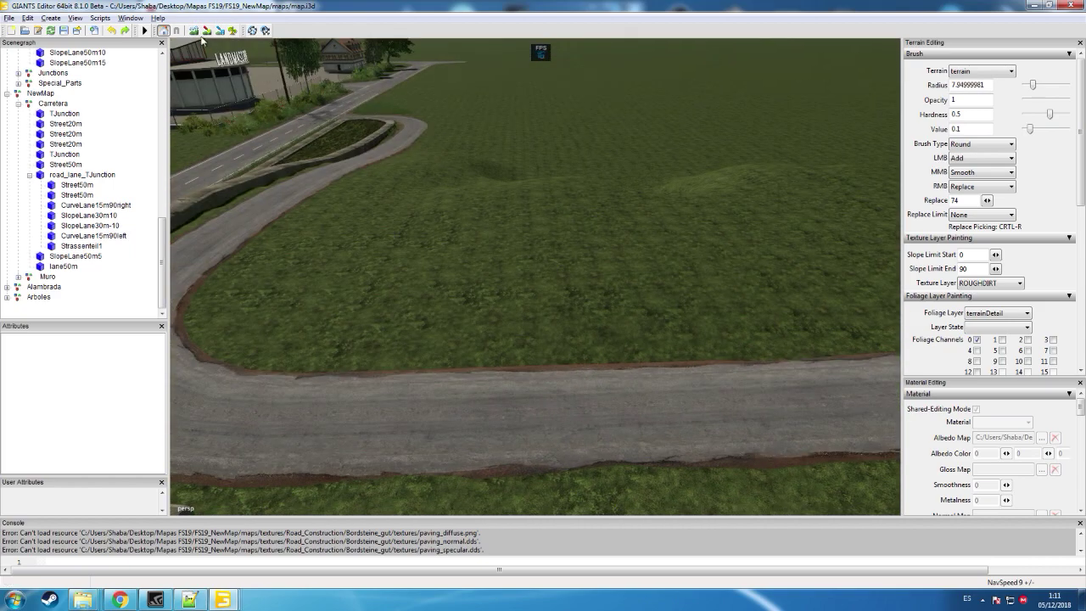
{"action": "left_click", "coordinate": [194, 30]}
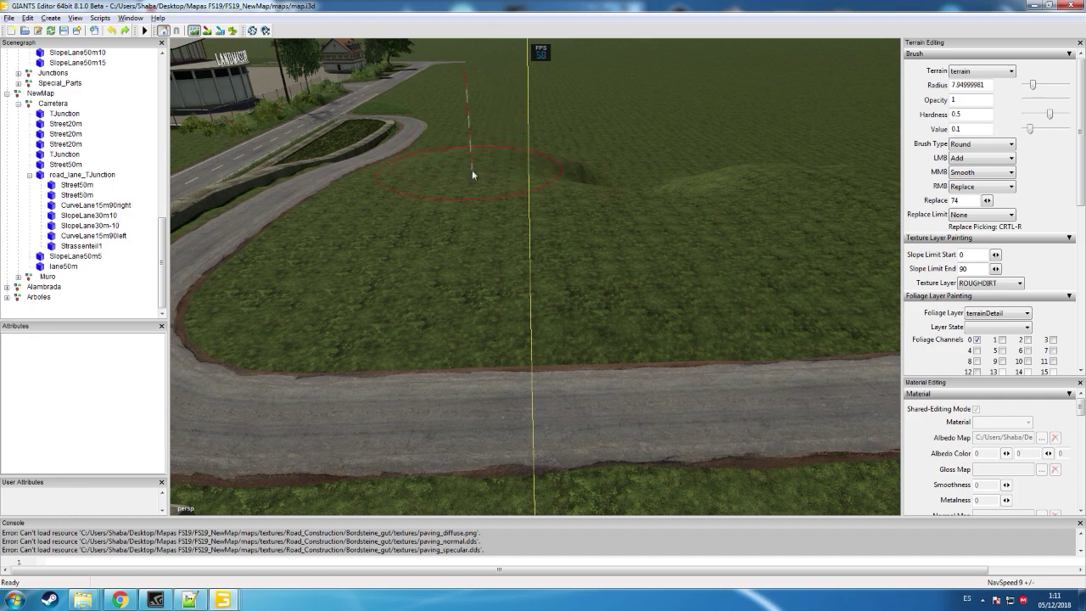
{"action": "mouse_move", "coordinate": [602, 168]}
{"action": "middle_mouse_down"}
{"action": "mouse_move", "coordinate": [629, 173]}
{"action": "mouse_move", "coordinate": [613, 179]}
{"action": "mouse_move", "coordinate": [674, 181]}
{"action": "mouse_move", "coordinate": [600, 165]}
{"action": "middle_mouse_up"}
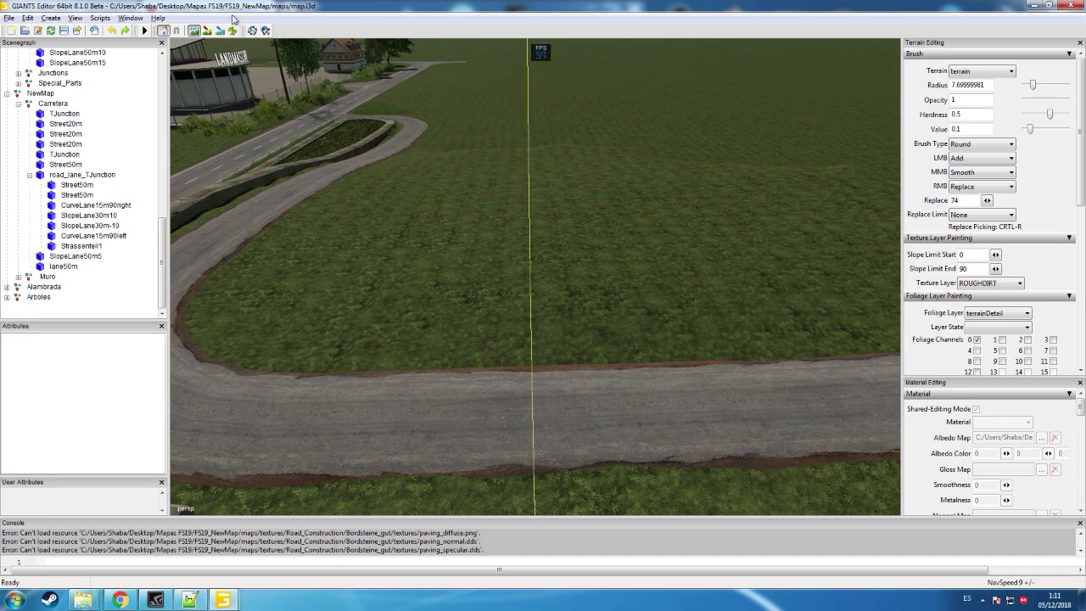
- Even out the wide field beside the curved lane, enlarging the brush radius to about 8.7 and up to about 16
{"action": "left_click", "coordinate": [195, 32]}
{"action": "mouse_move", "coordinate": [670, 140]}
{"action": "left_mouse_down", "text": "alt"}
{"action": "mouse_move", "coordinate": [746, 108]}
{"action": "mouse_move", "coordinate": [735, 90]}
{"action": "mouse_move", "coordinate": [837, 143]}
{"action": "mouse_move", "coordinate": [884, 153]}
{"action": "mouse_move", "coordinate": [880, 136]}
{"action": "left_mouse_up", "text": "alt"}
{"action": "left_click_drag", "start_coordinate": [625, 113], "coordinate": [534, 145], "text": "alt"}
{"action": "left_click", "coordinate": [195, 32]}
{"action": "left_click_drag", "start_coordinate": [442, 142], "coordinate": [746, 151]}
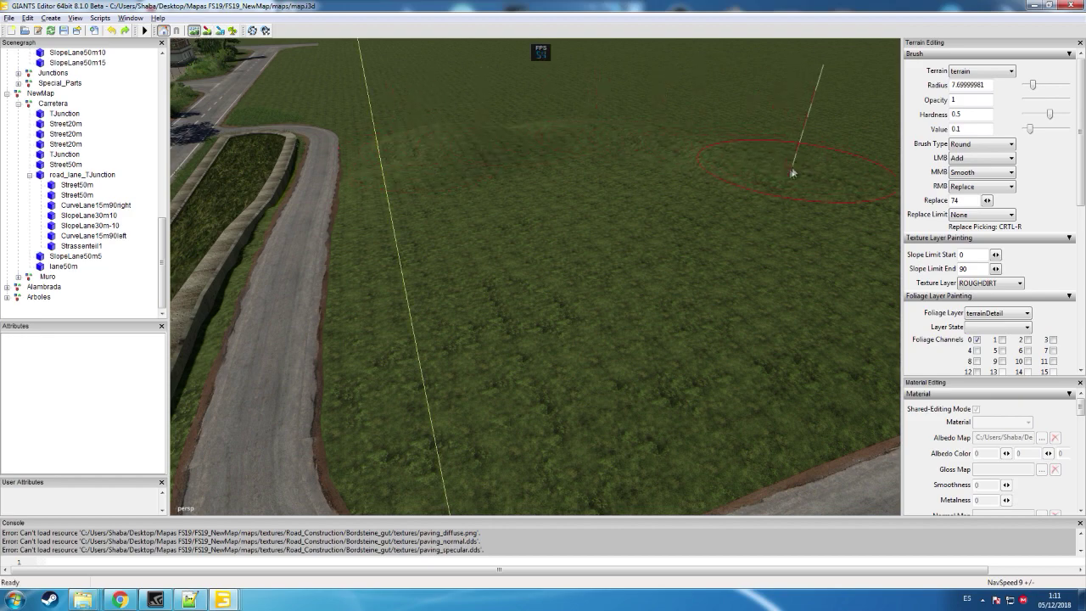
{"action": "scroll", "coordinate": [528, 217], "scroll_direction": "down", "scroll_amount": 1}
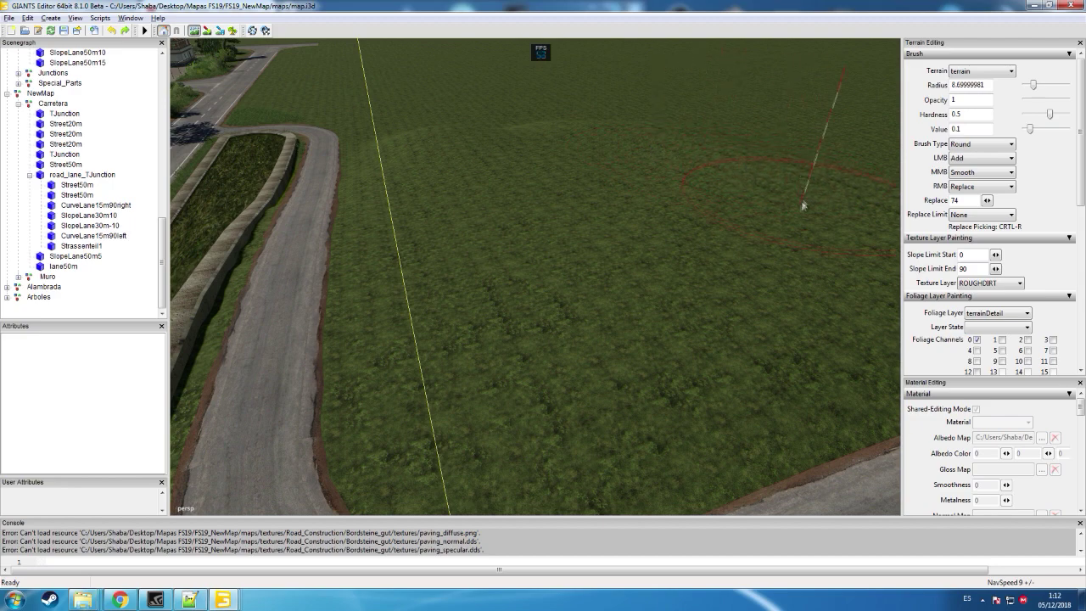
{"action": "scroll", "coordinate": [613, 154], "scroll_direction": "up", "scroll_amount": 7}
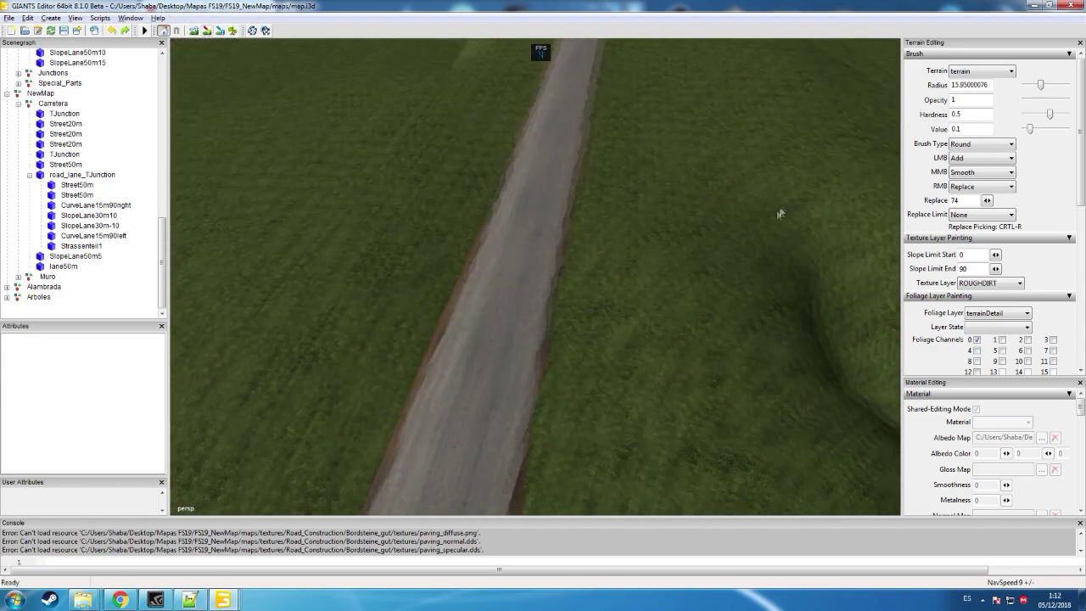
- Pick Replace heights of 73.608 and 73.182 from the ground beside the straight lane and level it with a radius of about 4.95
{"action": "scroll", "coordinate": [785, 197], "scroll_direction": "up", "scroll_amount": 10}
{"action": "left_click_drag", "start_coordinate": [785, 196], "coordinate": [763, 173], "text": "alt"}
{"action": "scroll", "coordinate": [755, 194], "scroll_direction": "up", "scroll_amount": 4}
{"action": "right_click_drag", "start_coordinate": [435, 104], "coordinate": [486, 118]}
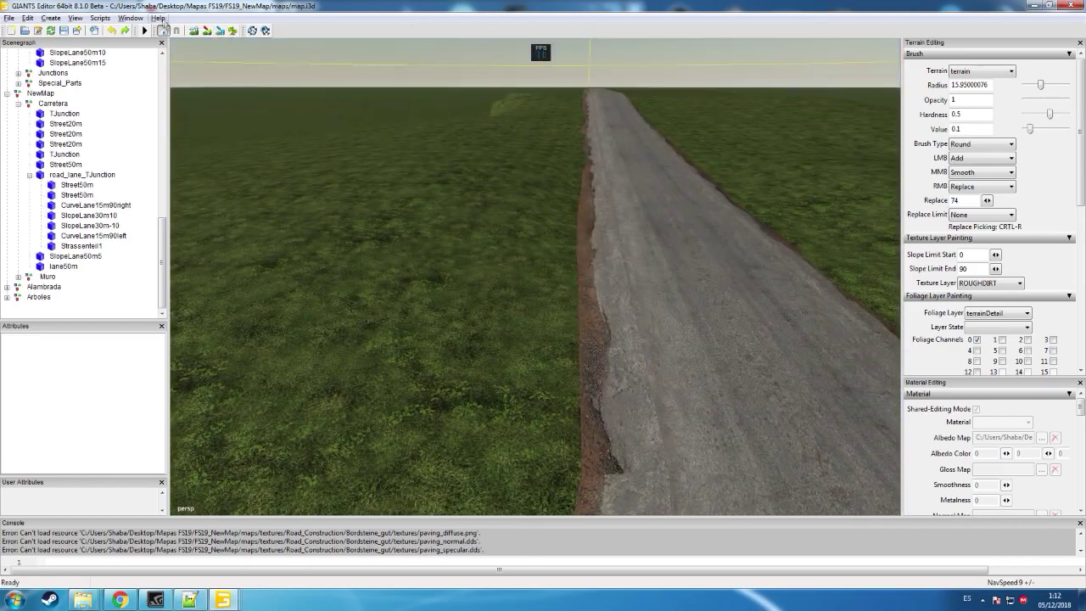
{"action": "left_click", "coordinate": [193, 31]}
{"action": "scroll", "coordinate": [510, 201], "scroll_direction": "down", "scroll_amount": 10}
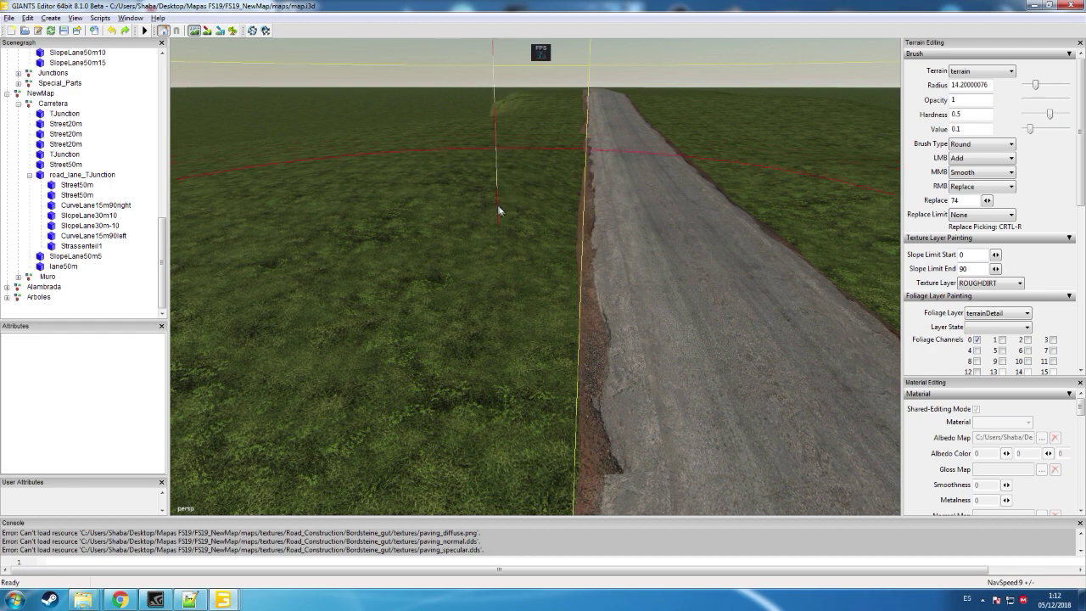
{"action": "key", "text": "ctrl+r"}
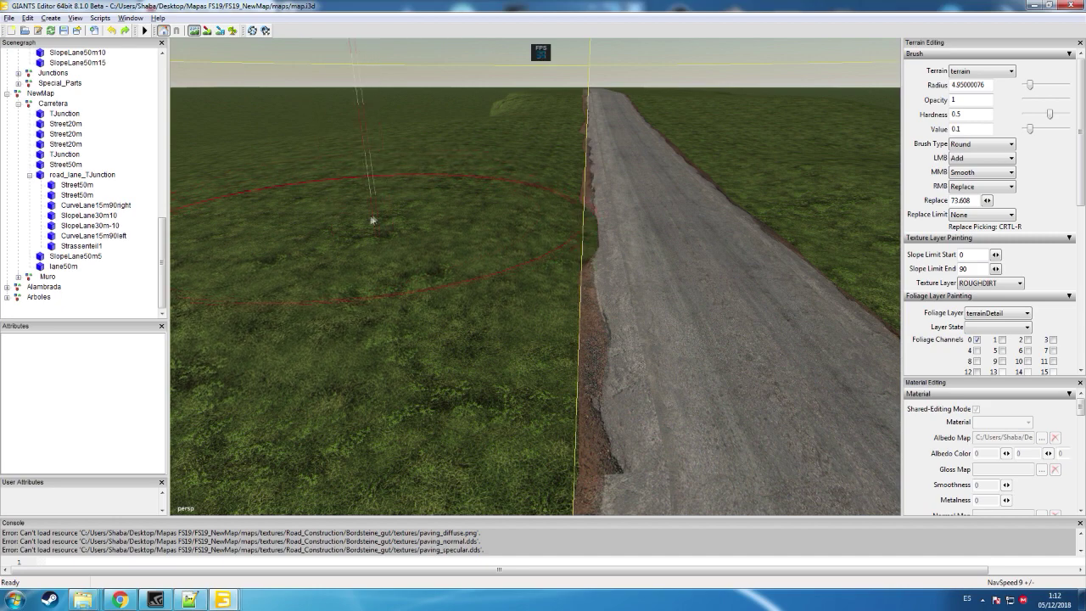
{"action": "key", "text": "ctrl+r"}
{"action": "mouse_move", "coordinate": [322, 208]}
{"action": "right_mouse_down"}
{"action": "mouse_move", "coordinate": [396, 181]}
{"action": "mouse_move", "coordinate": [416, 227]}
{"action": "mouse_move", "coordinate": [436, 224]}
{"action": "right_mouse_up"}
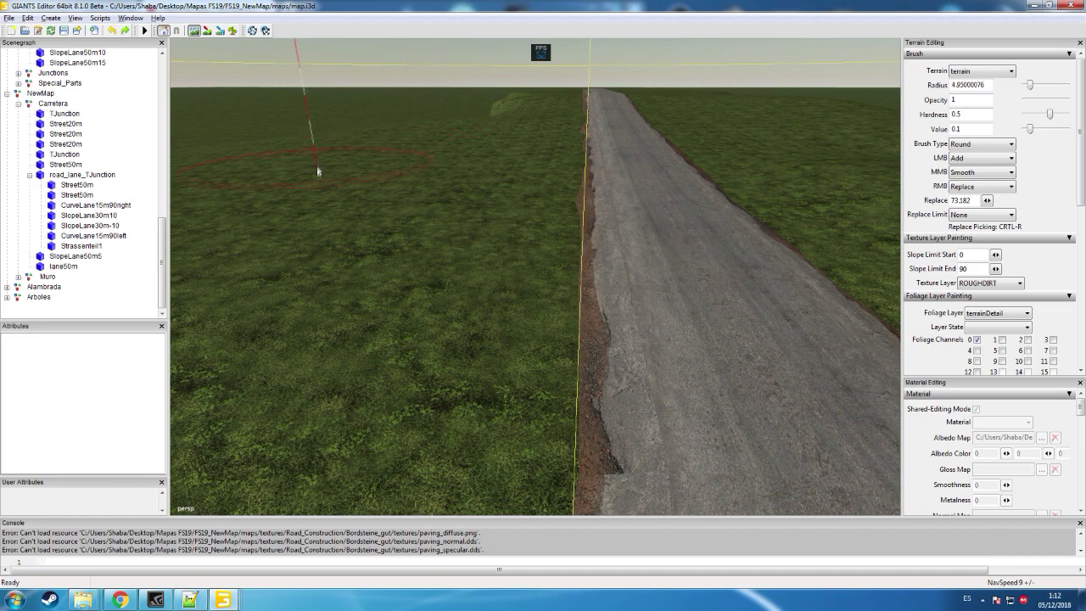
- Level the remaining field beside the straight lane with brush radii of about 4.7 and 5.45
{"action": "scroll", "coordinate": [311, 193], "scroll_direction": "down", "scroll_amount": 1}
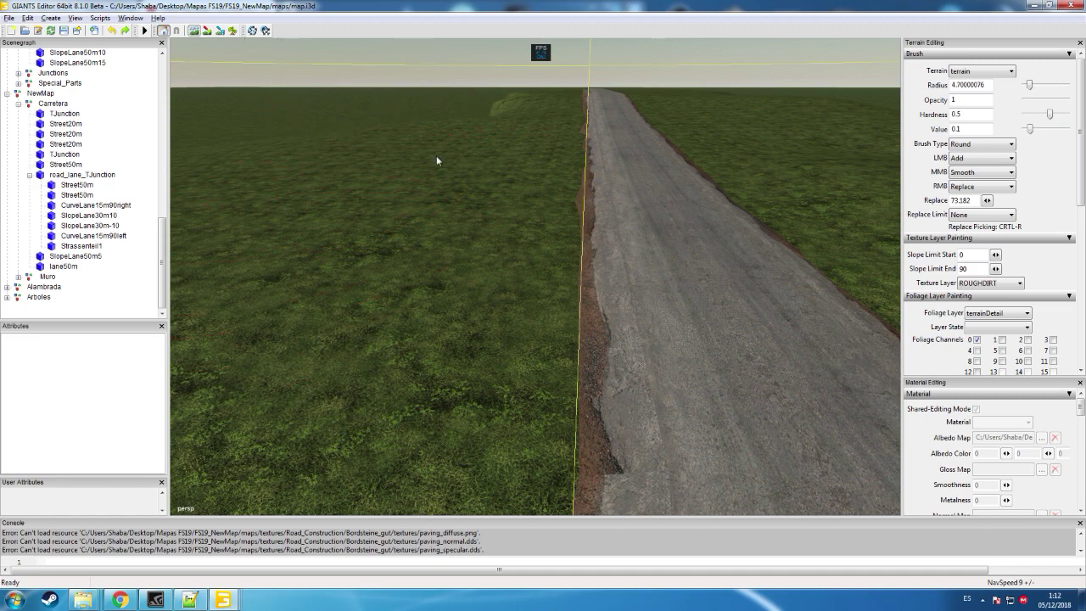
{"action": "left_click_drag", "start_coordinate": [432, 157], "coordinate": [332, 162], "text": "alt"}
{"action": "left_click", "coordinate": [195, 31]}
{"action": "scroll", "coordinate": [375, 222], "scroll_direction": "up", "scroll_amount": 3}
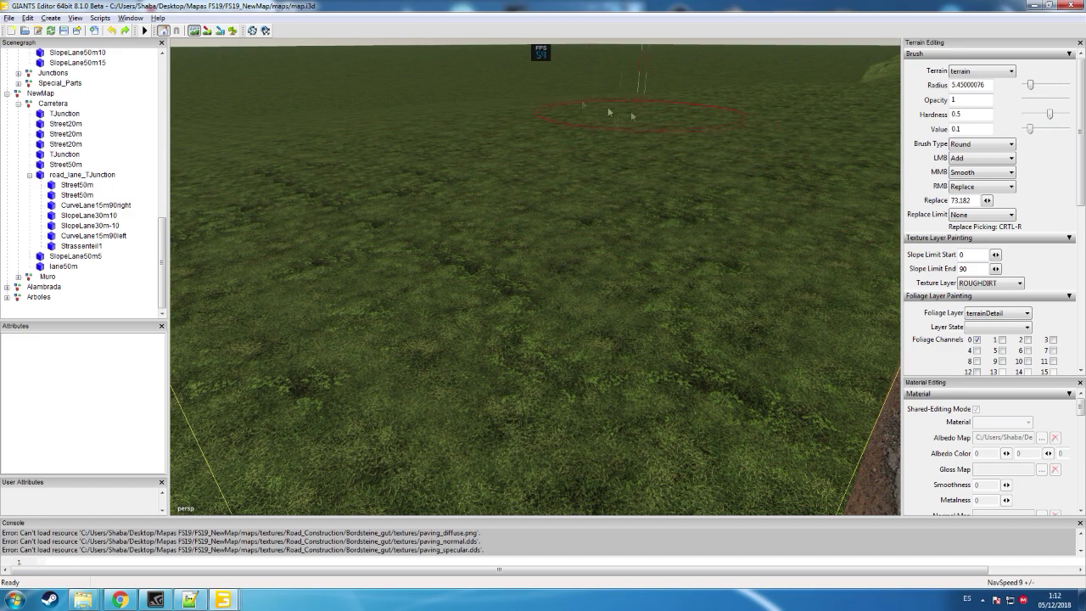
{"action": "left_click", "coordinate": [200, 33]}
- Even out the field along the lane's opposite edge with a brush radius of about 5.45
{"action": "mouse_move", "coordinate": [463, 166]}
{"action": "left_mouse_down", "text": "alt"}
{"action": "mouse_move", "coordinate": [398, 114]}
{"action": "mouse_move", "coordinate": [501, 179]}
{"action": "mouse_move", "coordinate": [433, 132]}
{"action": "mouse_move", "coordinate": [588, 157]}
{"action": "mouse_move", "coordinate": [696, 122]}
{"action": "mouse_move", "coordinate": [651, 125]}
{"action": "left_mouse_up", "text": "alt"}
{"action": "right_click_drag", "start_coordinate": [649, 126], "coordinate": [390, 137]}
{"action": "left_click_drag", "start_coordinate": [391, 139], "coordinate": [415, 101], "text": "alt"}
{"action": "right_click_drag", "start_coordinate": [415, 106], "coordinate": [494, 143]}
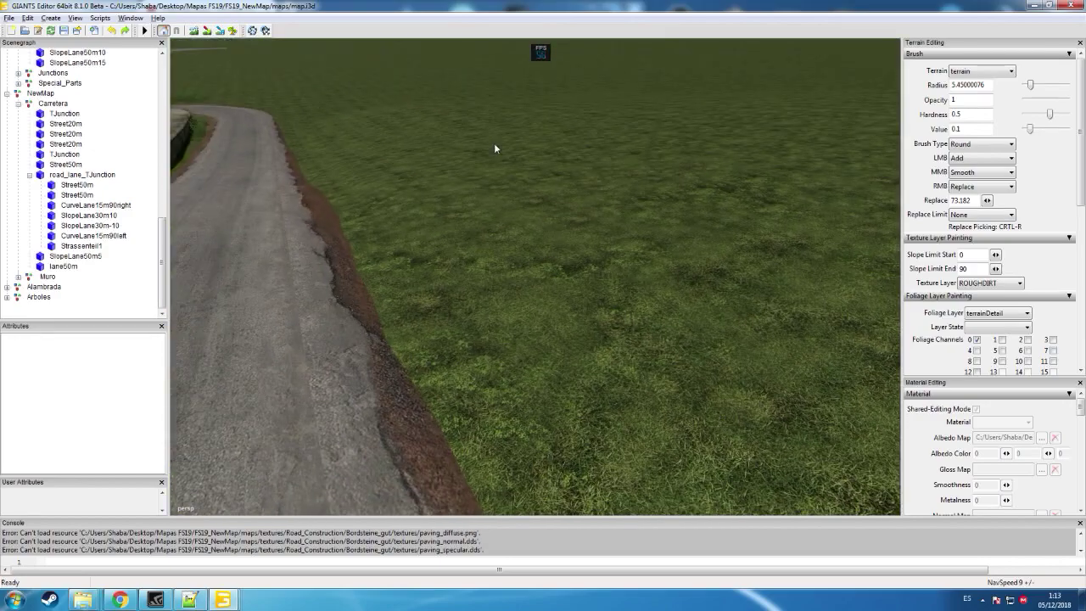
{"action": "left_click", "coordinate": [194, 31]}
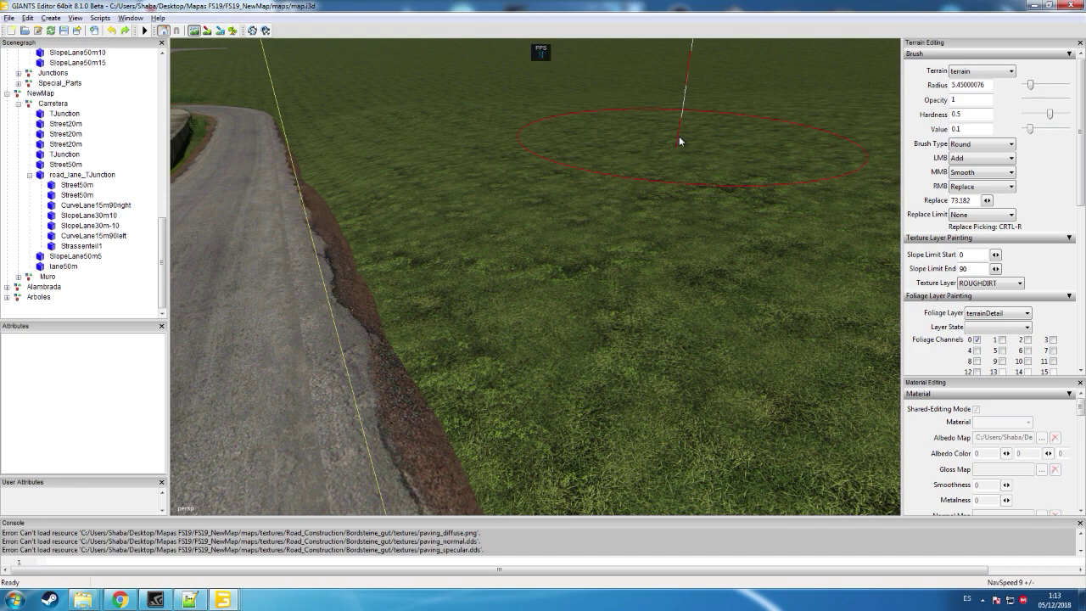
{"action": "left_click", "coordinate": [197, 30]}
- Smooth the wide field outside the curved lane with a brush radius of about 6.95, reduced to about 6.45
{"action": "mouse_move", "coordinate": [497, 162]}
{"action": "left_mouse_down", "text": "alt"}
{"action": "mouse_move", "coordinate": [345, 174]}
{"action": "mouse_move", "coordinate": [337, 198]}
{"action": "mouse_move", "coordinate": [249, 166]}
{"action": "mouse_move", "coordinate": [494, 177]}
{"action": "mouse_move", "coordinate": [606, 143]}
{"action": "mouse_move", "coordinate": [611, 118]}
{"action": "mouse_move", "coordinate": [610, 134]}
{"action": "mouse_move", "coordinate": [559, 133]}
{"action": "left_mouse_up", "text": "alt"}
{"action": "scroll", "coordinate": [612, 118], "scroll_direction": "up", "scroll_amount": 4}
{"action": "scroll", "coordinate": [559, 132], "scroll_direction": "up", "scroll_amount": 5}
{"action": "key", "text": "w"}
{"action": "right_click_drag", "start_coordinate": [559, 135], "coordinate": [553, 116]}
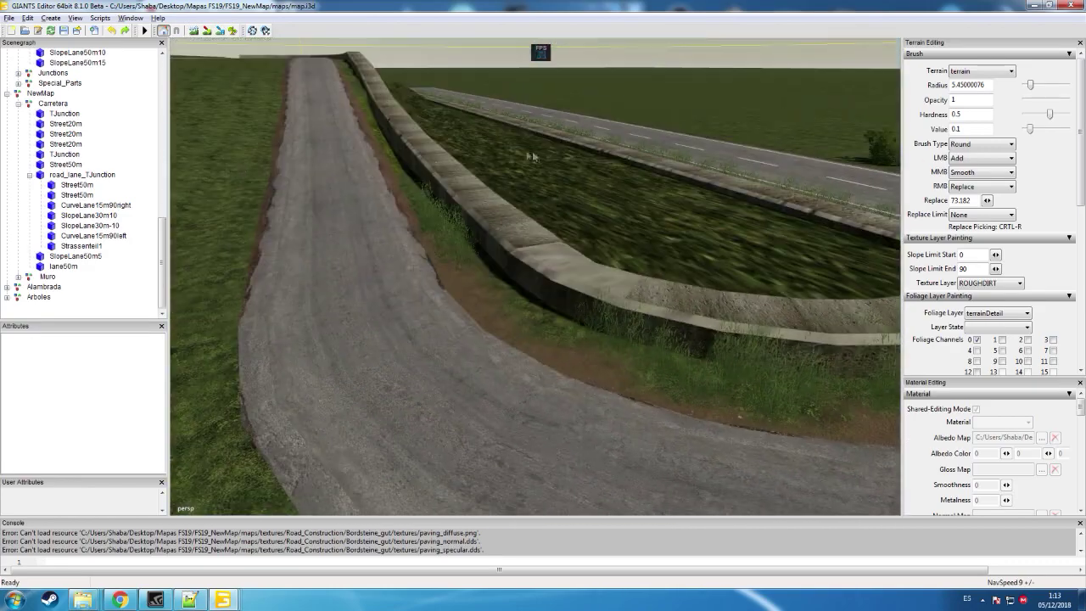
{"action": "right_click_drag", "start_coordinate": [475, 161], "coordinate": [420, 146]}
{"action": "left_click_drag", "start_coordinate": [420, 146], "coordinate": [423, 144], "text": "alt"}
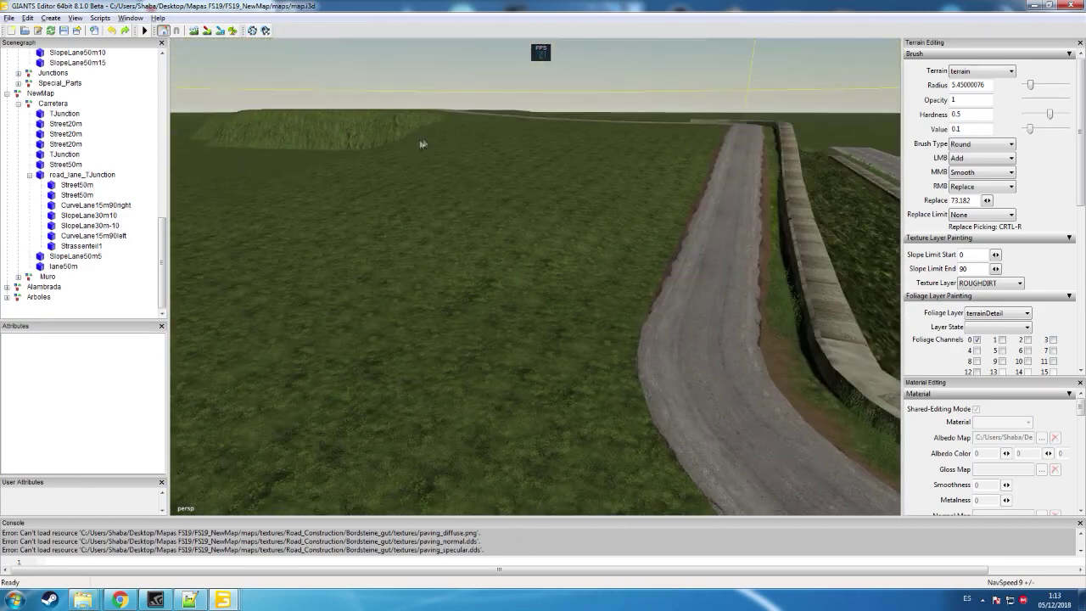
{"action": "scroll", "coordinate": [544, 206], "scroll_direction": "up", "scroll_amount": 3}
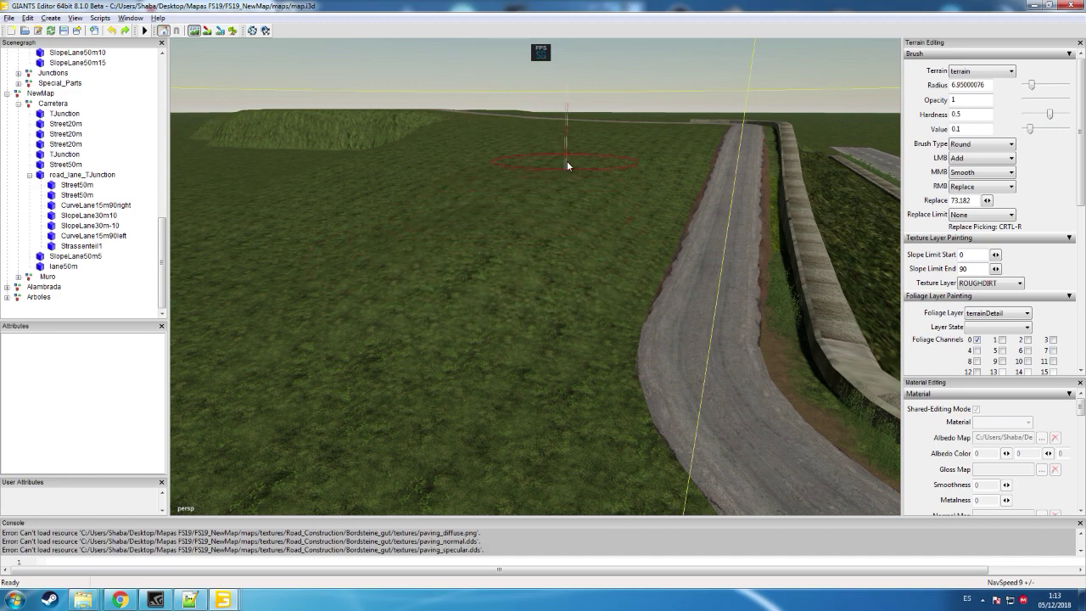
{"action": "scroll", "coordinate": [534, 188], "scroll_direction": "down", "scroll_amount": 1}
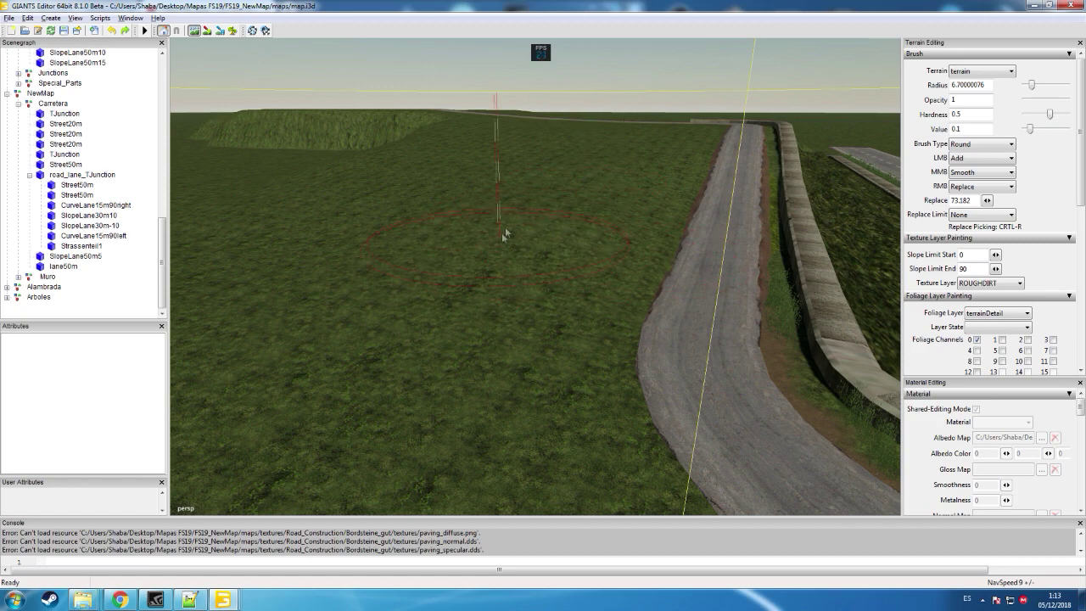
{"action": "scroll", "coordinate": [467, 256], "scroll_direction": "down", "scroll_amount": 1}
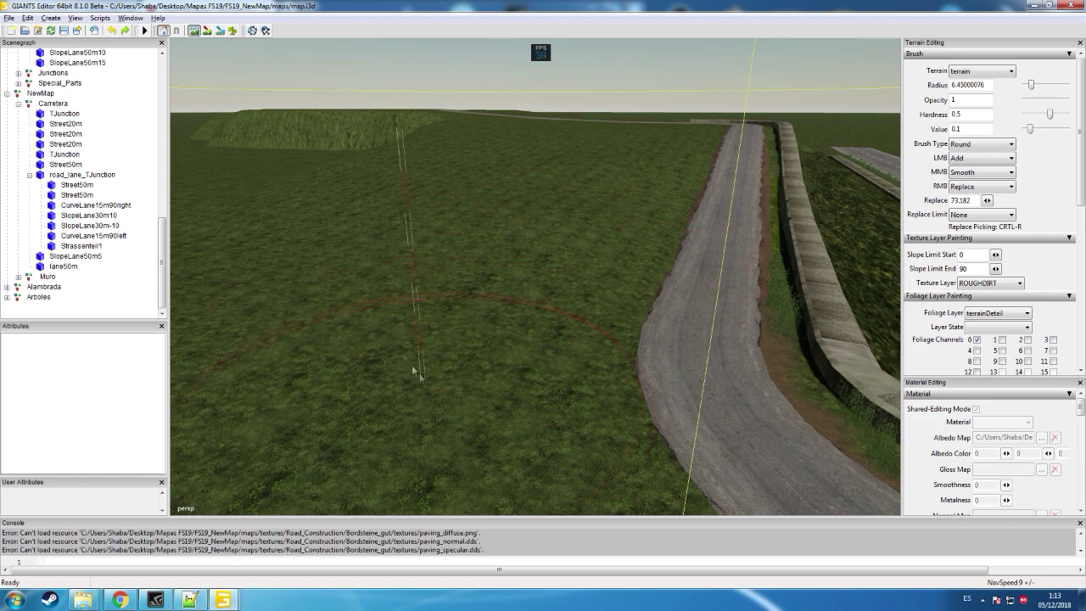
{"action": "left_click", "coordinate": [195, 32]}
- Examine the CurveLane15m90right section beside the wall and the unfinished end of the concrete border at the red-framed building's yard
{"action": "mouse_move", "coordinate": [325, 131]}
{"action": "left_mouse_down", "text": "alt"}
{"action": "mouse_move", "coordinate": [559, 243]}
{"action": "mouse_move", "coordinate": [511, 244]}
{"action": "mouse_move", "coordinate": [679, 191]}
{"action": "mouse_move", "coordinate": [418, 292]}
{"action": "left_mouse_up", "text": "alt"}
{"action": "left_click", "coordinate": [419, 292]}
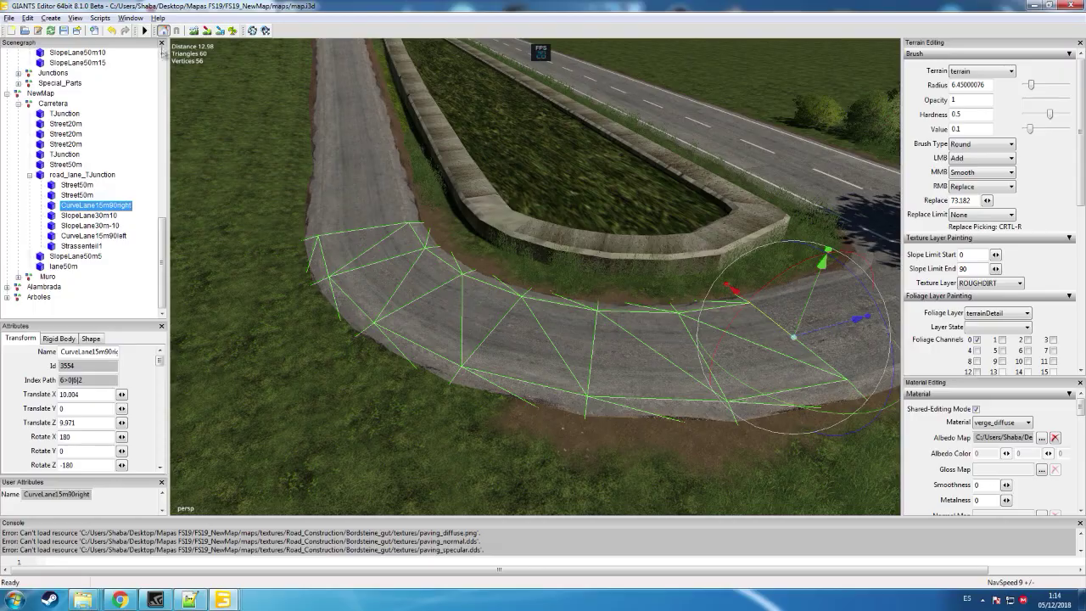
{"action": "left_click", "coordinate": [207, 31]}
{"action": "mouse_move", "coordinate": [475, 292]}
{"action": "left_mouse_down", "text": "alt"}
{"action": "mouse_move", "coordinate": [537, 292]}
{"action": "mouse_move", "coordinate": [577, 274]}
{"action": "mouse_move", "coordinate": [766, 250]}
{"action": "mouse_move", "coordinate": [480, 250]}
{"action": "mouse_move", "coordinate": [514, 239]}
{"action": "mouse_move", "coordinate": [556, 253]}
{"action": "mouse_move", "coordinate": [570, 276]}
{"action": "mouse_move", "coordinate": [595, 275]}
{"action": "left_mouse_up", "text": "alt"}
{"action": "scroll", "coordinate": [766, 249], "scroll_direction": "up", "scroll_amount": 3}
{"action": "scroll", "coordinate": [517, 242], "scroll_direction": "up", "scroll_amount": 5}
{"action": "scroll", "coordinate": [557, 254], "scroll_direction": "up", "scroll_amount": 5}
{"action": "right_click_drag", "start_coordinate": [596, 280], "coordinate": [738, 279]}
{"action": "left_click_drag", "start_coordinate": [738, 279], "coordinate": [602, 299], "text": "alt"}
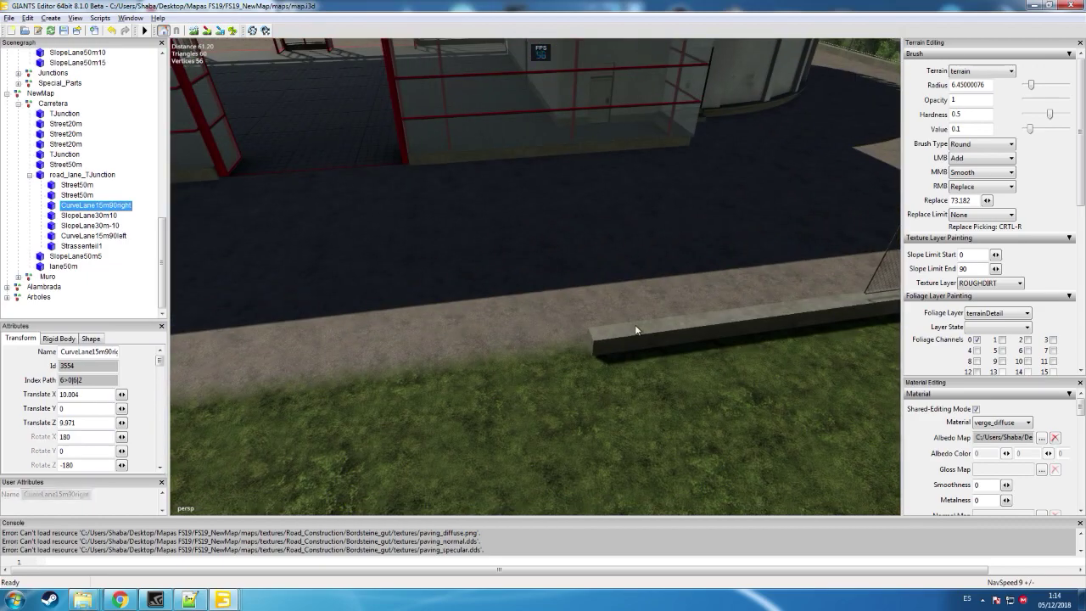
- Duplicate the end concreteBorder01 into the Muro group and set the copy's Translate X to 236.85
{"action": "left_click", "coordinate": [636, 329]}
{"action": "left_click_drag", "start_coordinate": [678, 309], "coordinate": [686, 306], "text": "alt"}
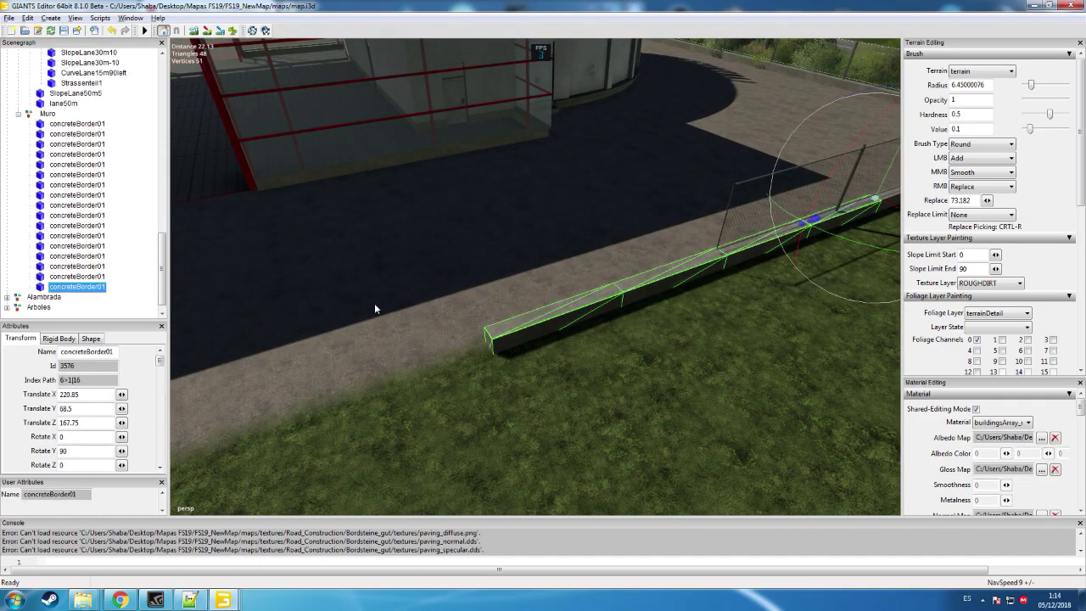
{"action": "left_click", "coordinate": [51, 115]}
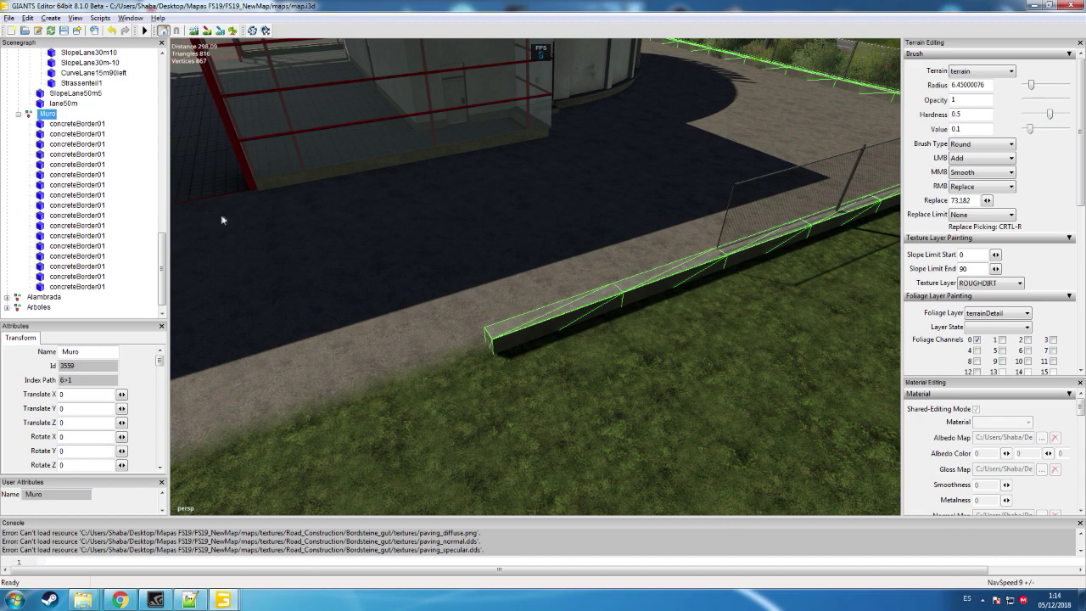
{"action": "key", "text": "ctrl+v"}
{"action": "scroll", "coordinate": [763, 246], "scroll_direction": "down", "scroll_amount": 1}
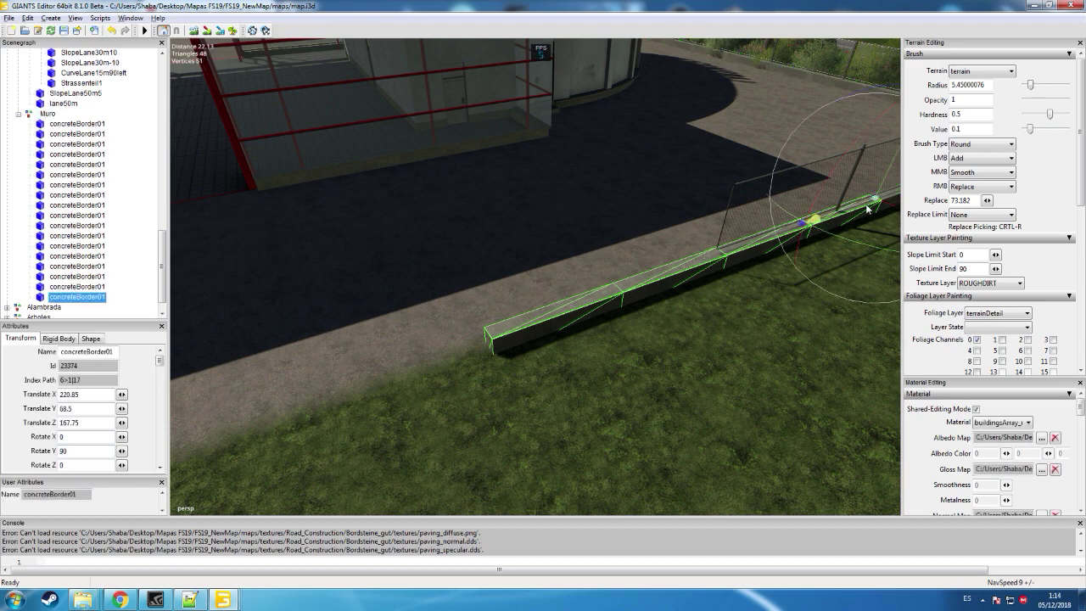
{"action": "left_click_drag", "start_coordinate": [867, 208], "coordinate": [779, 231]}
{"action": "left_click", "coordinate": [108, 32]}
{"action": "type", "text": "36"}
- Add another concreteBorder01 copy to the Muro group and align it to the previous piece at Translate X 252.85
{"action": "left_click_drag", "start_coordinate": [382, 331], "coordinate": [262, 323], "text": "alt"}
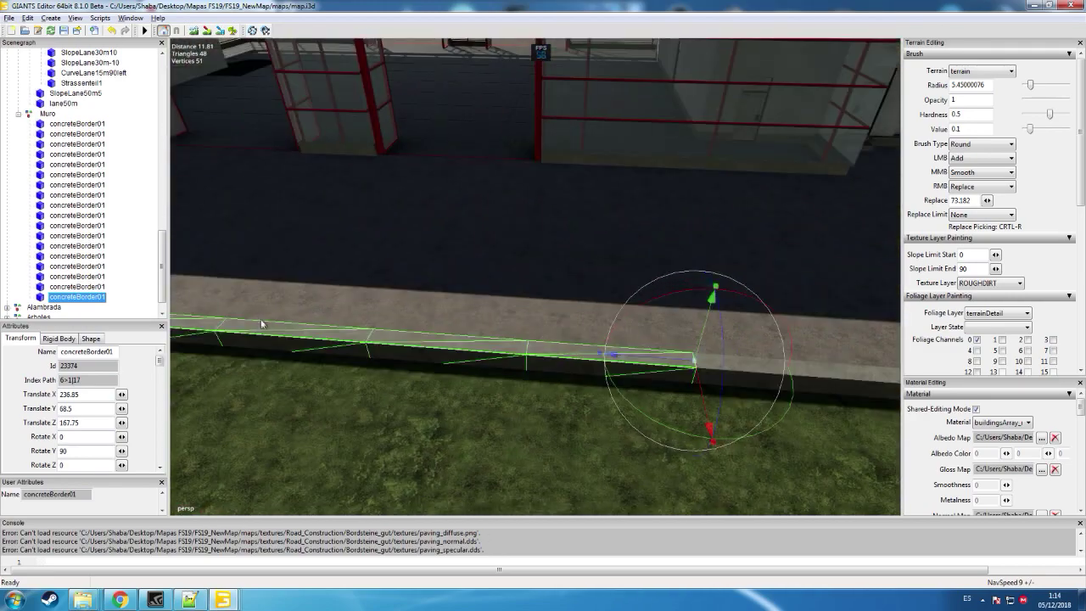
{"action": "left_click", "coordinate": [47, 116]}
{"action": "key", "text": "ctrl+v"}
{"action": "left_click_drag", "start_coordinate": [429, 237], "coordinate": [370, 243], "text": "alt"}
{"action": "scroll", "coordinate": [370, 243], "scroll_direction": "down", "scroll_amount": 1}
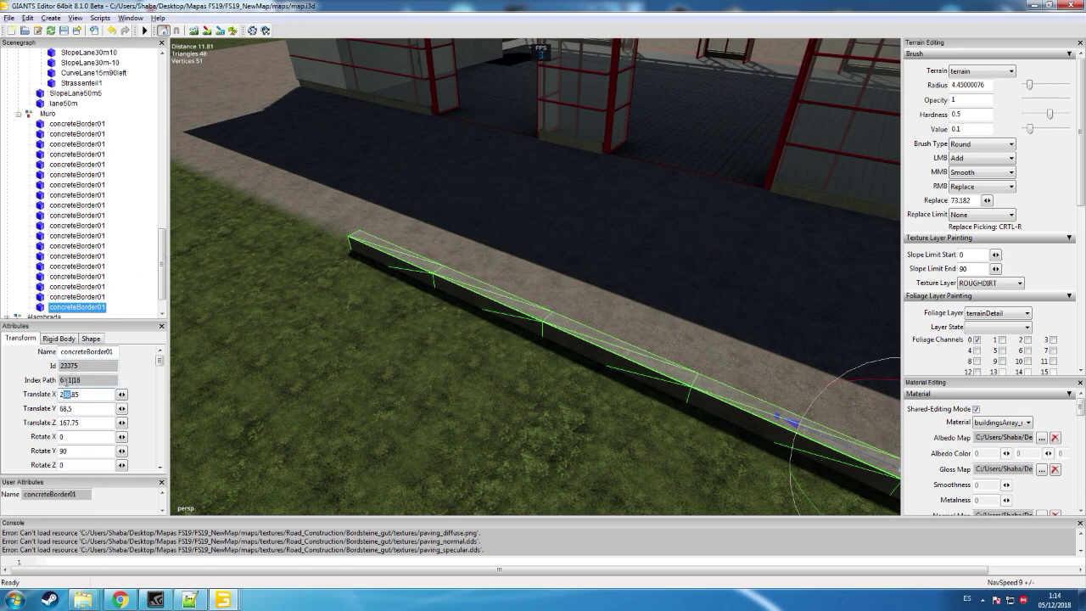
{"action": "type", "text": "53"}
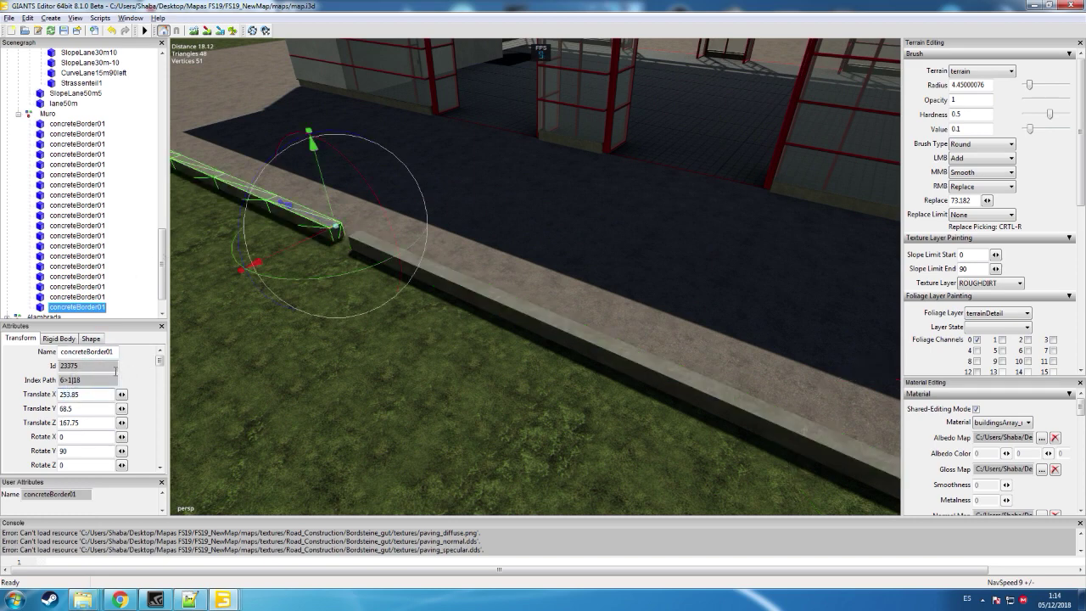
{"action": "key", "text": "BackSpace"}
{"action": "type", "text": "2"}
{"action": "left_click_drag", "start_coordinate": [363, 259], "coordinate": [313, 231], "text": "alt"}
- Duplicate the newest concrete border within the Muro group and set its Translate X to 268.85
{"action": "left_click", "coordinate": [105, 308]}
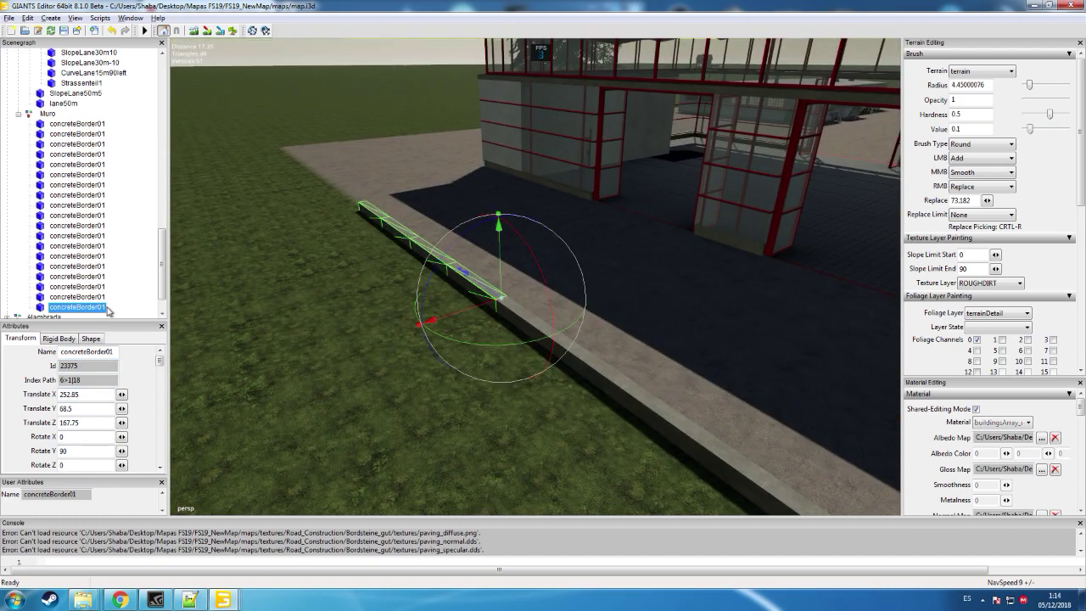
{"action": "left_click", "coordinate": [48, 116]}
{"action": "key", "text": "ctrl+v"}
{"action": "left_click_drag", "start_coordinate": [344, 183], "coordinate": [390, 211], "text": "alt"}
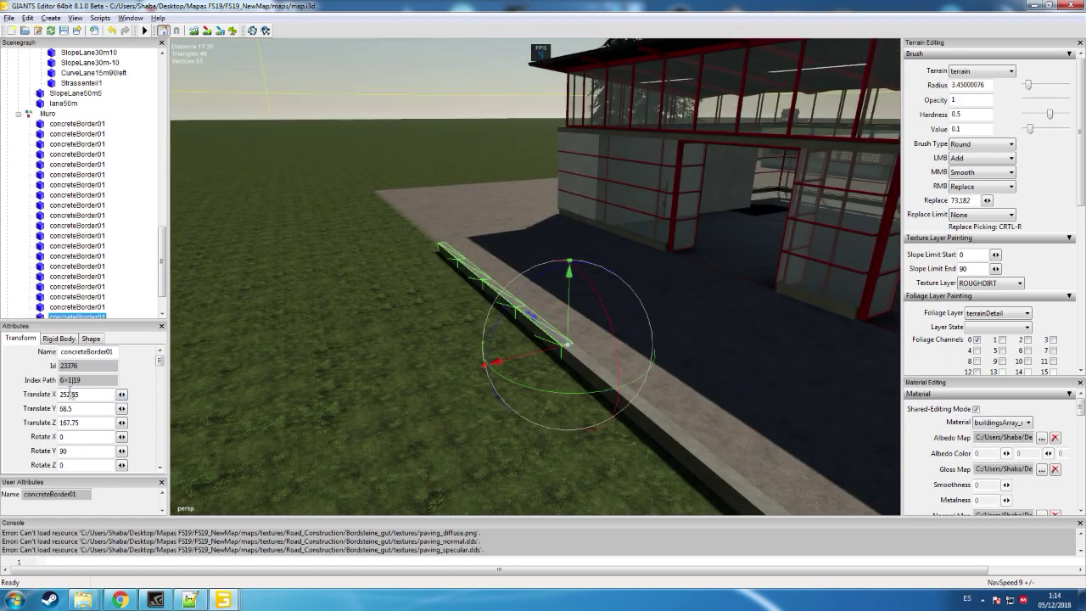
{"action": "type", "text": "68"}
- Extend the wall to the yard's corner with one more border copy in the Muro group at Translate X 284.85
{"action": "left_click_drag", "start_coordinate": [406, 357], "coordinate": [597, 379], "text": "alt"}
{"action": "scroll", "coordinate": [354, 320], "scroll_direction": "up", "scroll_amount": 7}
{"action": "scroll", "coordinate": [382, 306], "scroll_direction": "up", "scroll_amount": 5}
{"action": "scroll", "coordinate": [598, 393], "scroll_direction": "down", "scroll_amount": 5}
{"action": "scroll", "coordinate": [584, 391], "scroll_direction": "down", "scroll_amount": 3}
{"action": "left_click", "coordinate": [49, 115]}
{"action": "key", "text": "ctrl+v"}
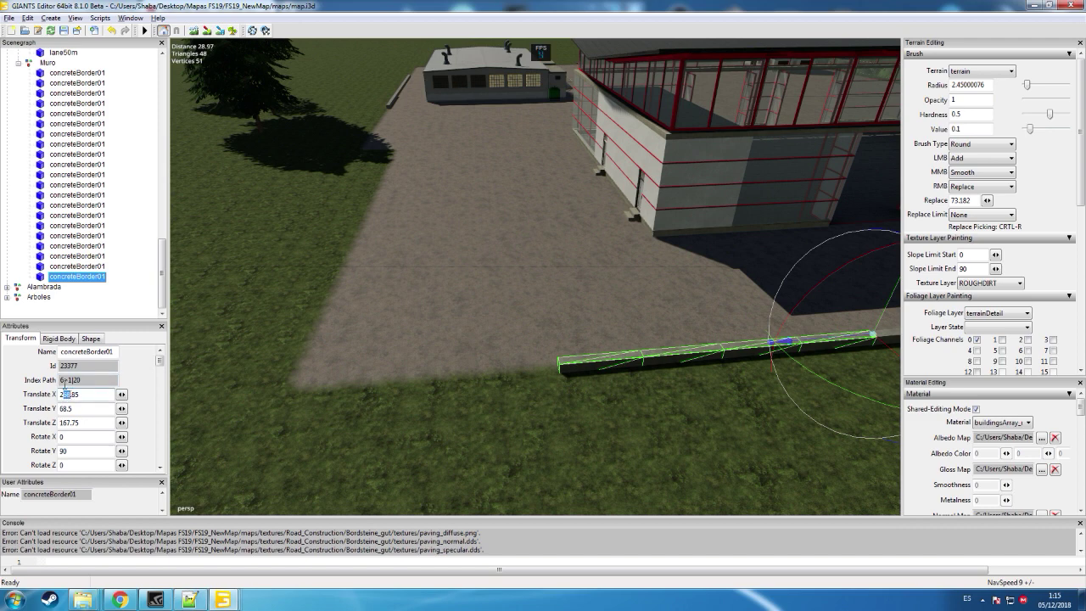
{"action": "type", "text": "84"}
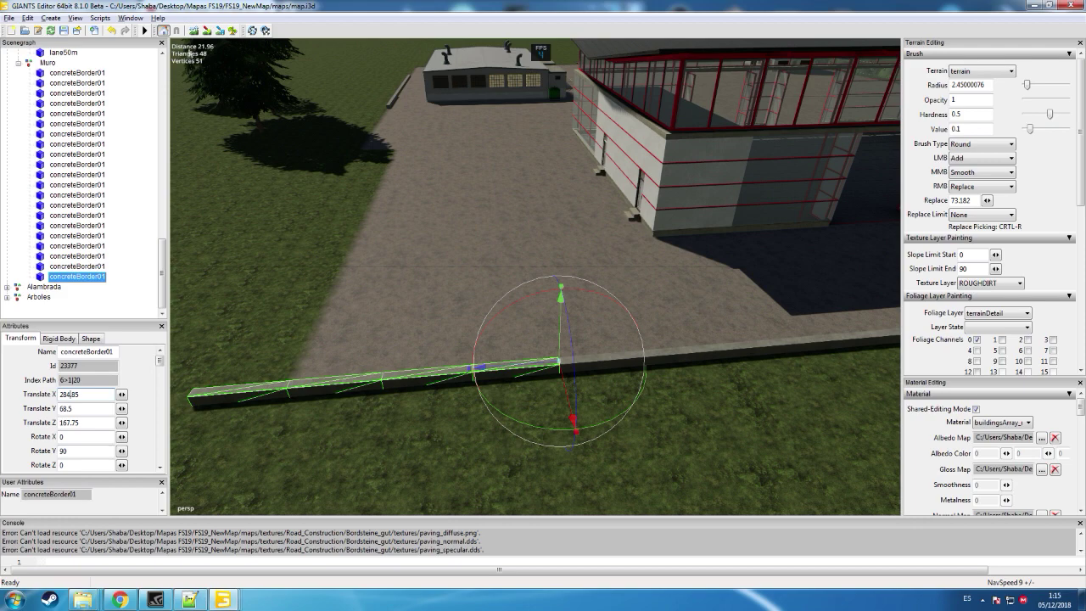
- Paint the yard's corner out to the end of the new border with the ASPHALT texture and a Square brush
{"action": "left_click", "coordinate": [206, 32]}
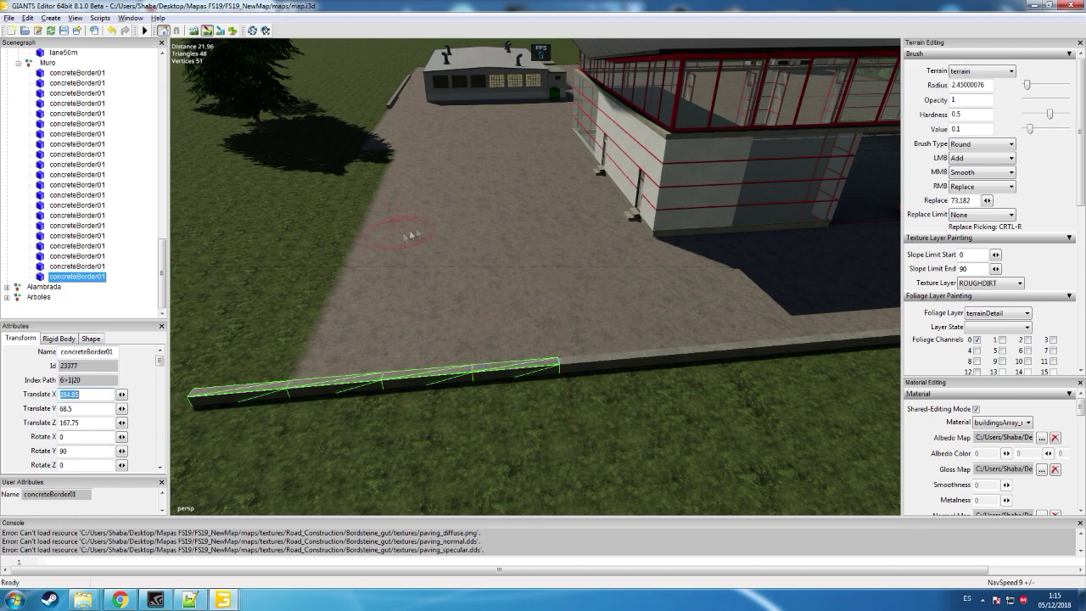
{"action": "left_click", "coordinate": [984, 285]}
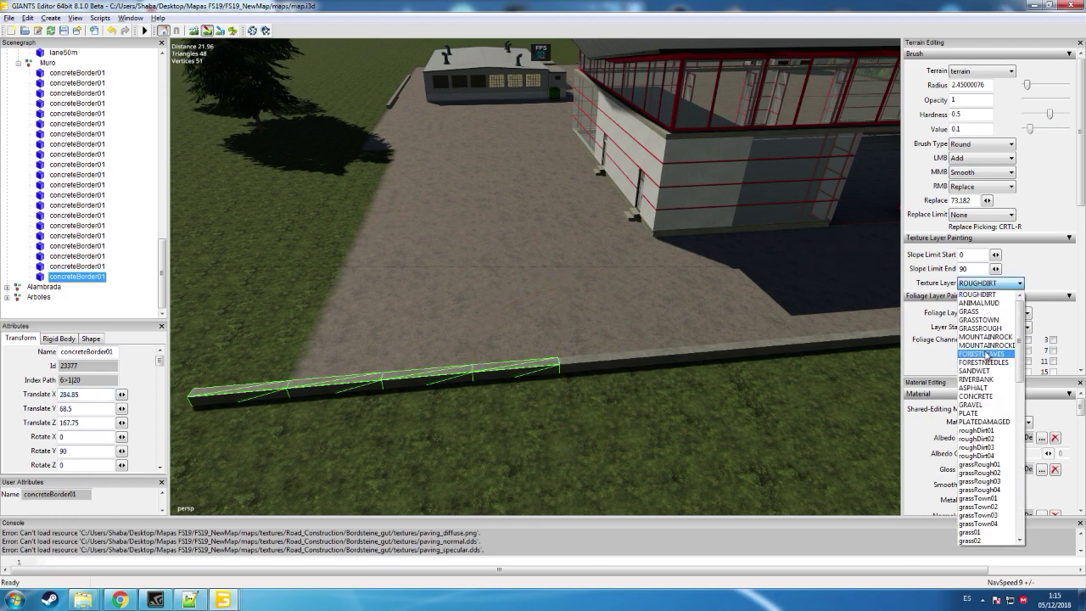
{"action": "left_click", "coordinate": [988, 388]}
{"action": "left_click", "coordinate": [965, 144]}
{"action": "left_click", "coordinate": [967, 162]}
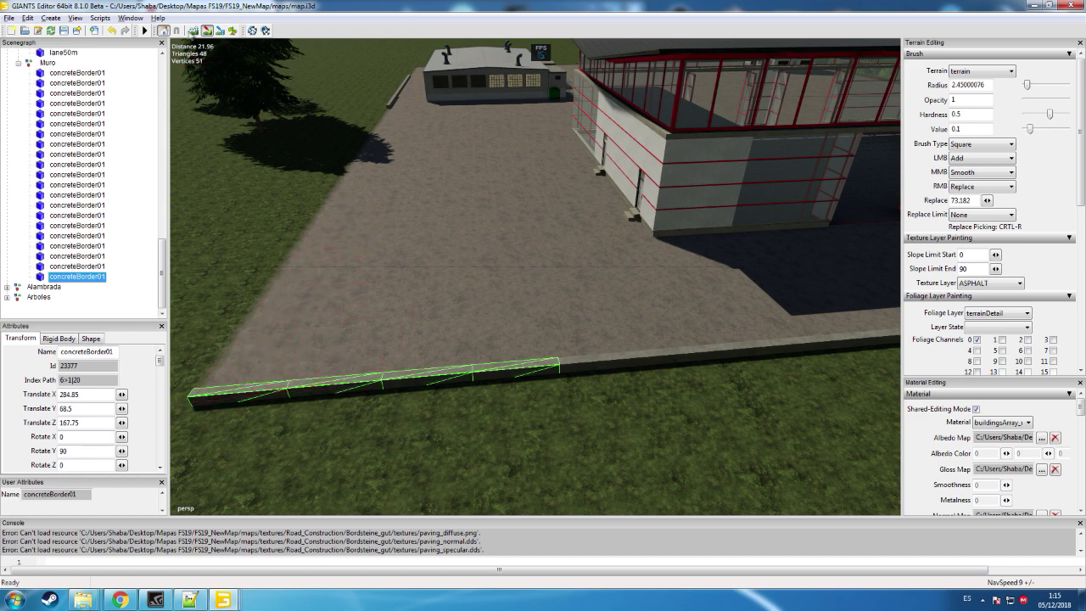
{"action": "left_click", "coordinate": [206, 31]}
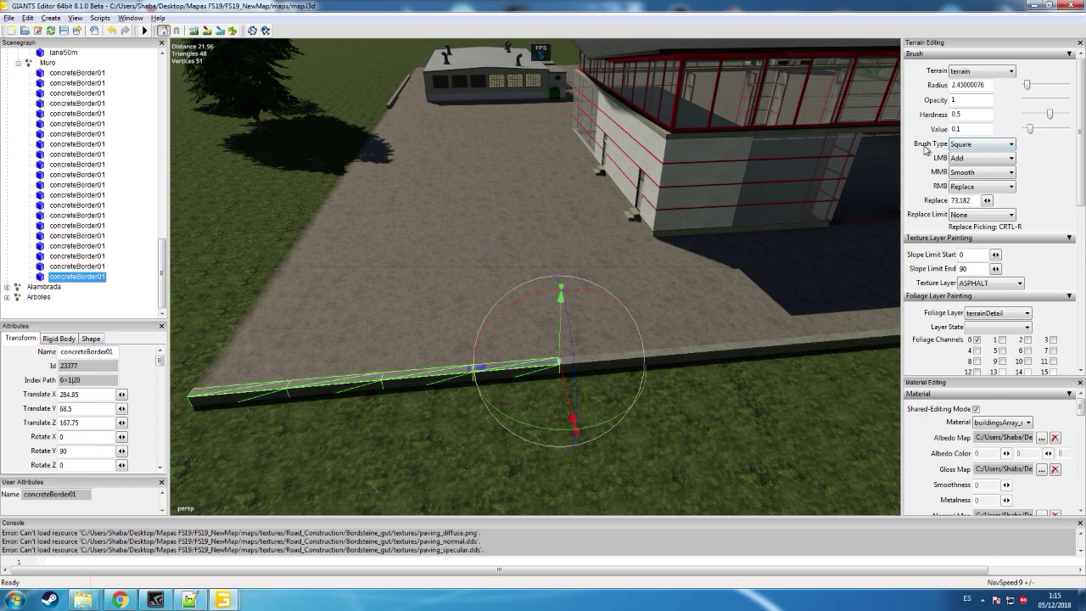
{"action": "left_click", "coordinate": [967, 150]}
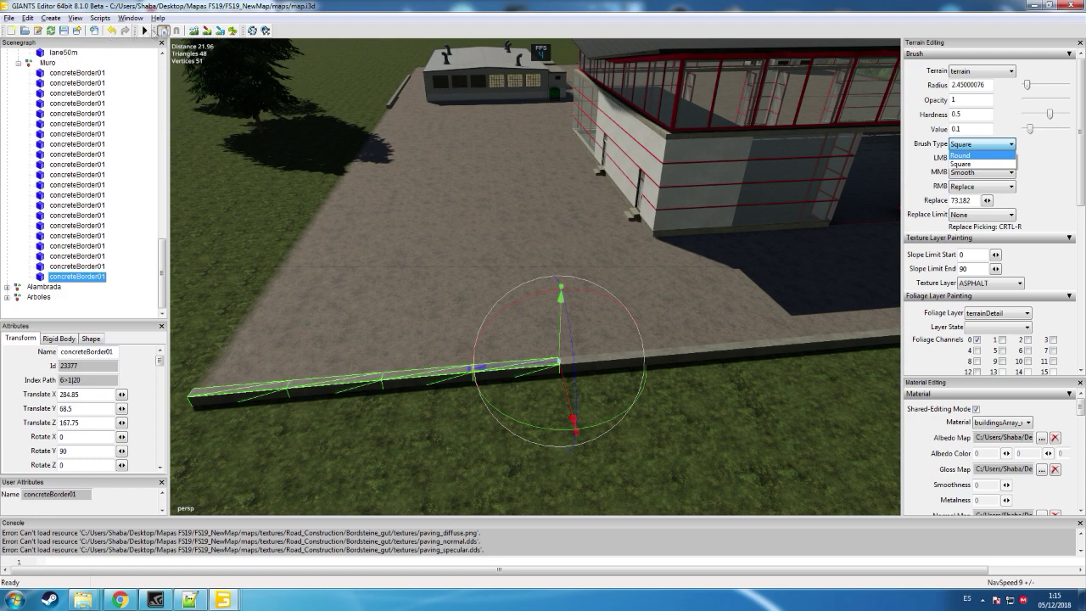
{"action": "left_click", "coordinate": [1030, 164]}
- Duplicate the end border beside the low grey building into the Muro group and set its Translate Z to 228.6
{"action": "mouse_move", "coordinate": [533, 310]}
{"action": "left_mouse_down", "text": "alt"}
{"action": "mouse_move", "coordinate": [379, 269]}
{"action": "mouse_move", "coordinate": [552, 248]}
{"action": "left_mouse_up", "text": "alt"}
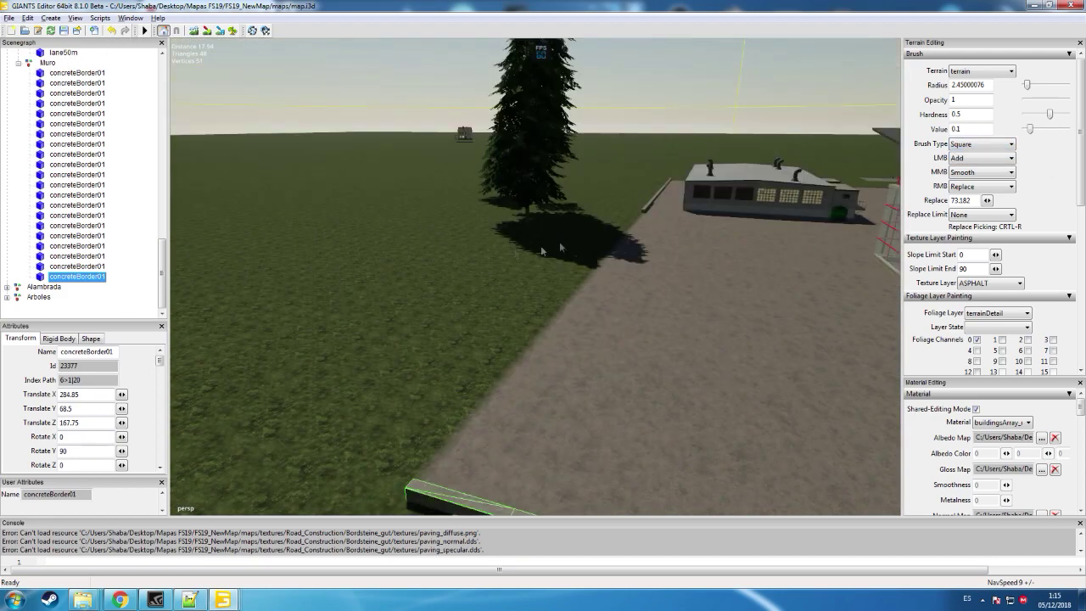
{"action": "left_click", "coordinate": [646, 209]}
{"action": "left_click", "coordinate": [83, 187]}
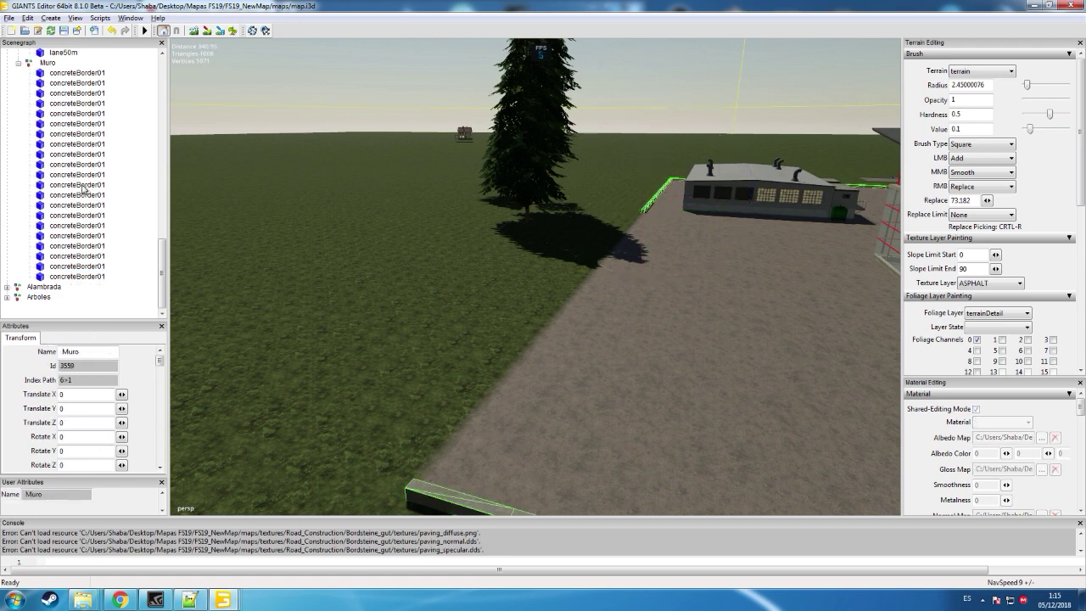
{"action": "left_click", "coordinate": [647, 212]}
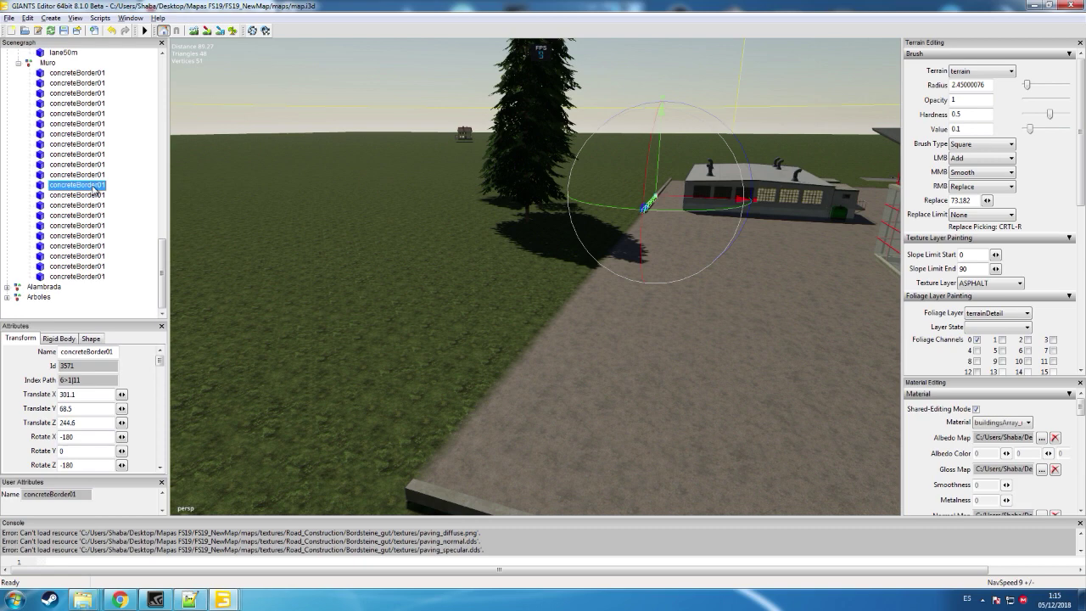
{"action": "left_click", "coordinate": [48, 65]}
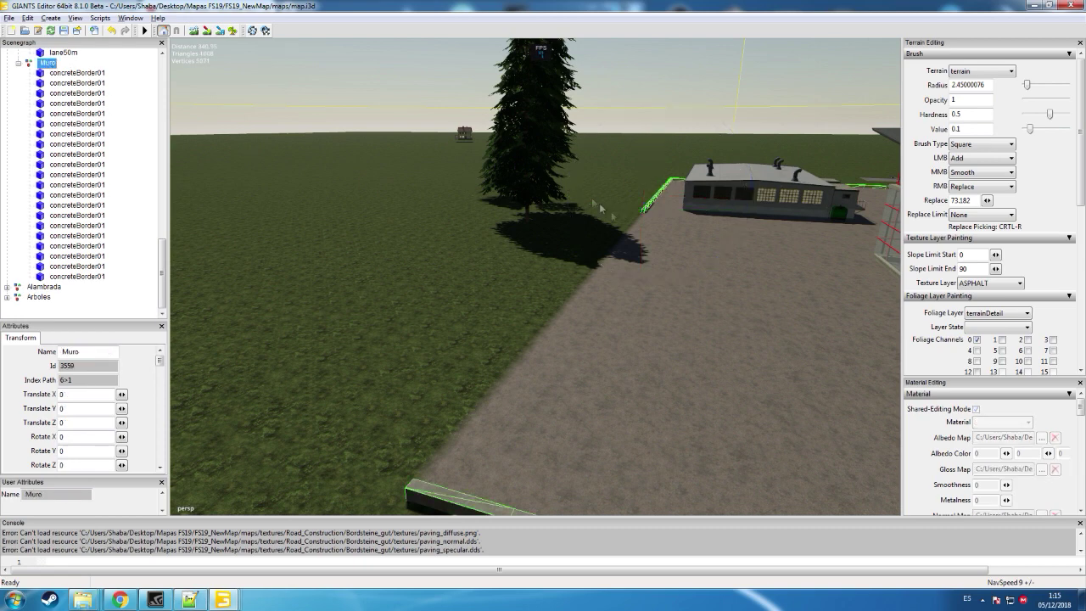
{"action": "left_click", "coordinate": [648, 216]}
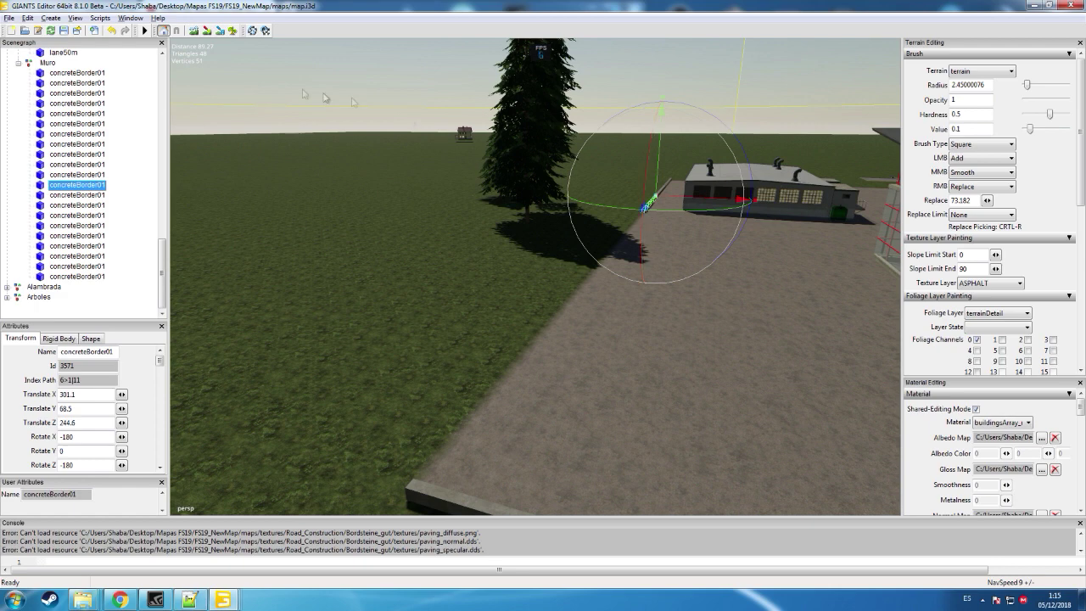
{"action": "left_click", "coordinate": [48, 63]}
{"action": "key", "text": "ctrl+v"}
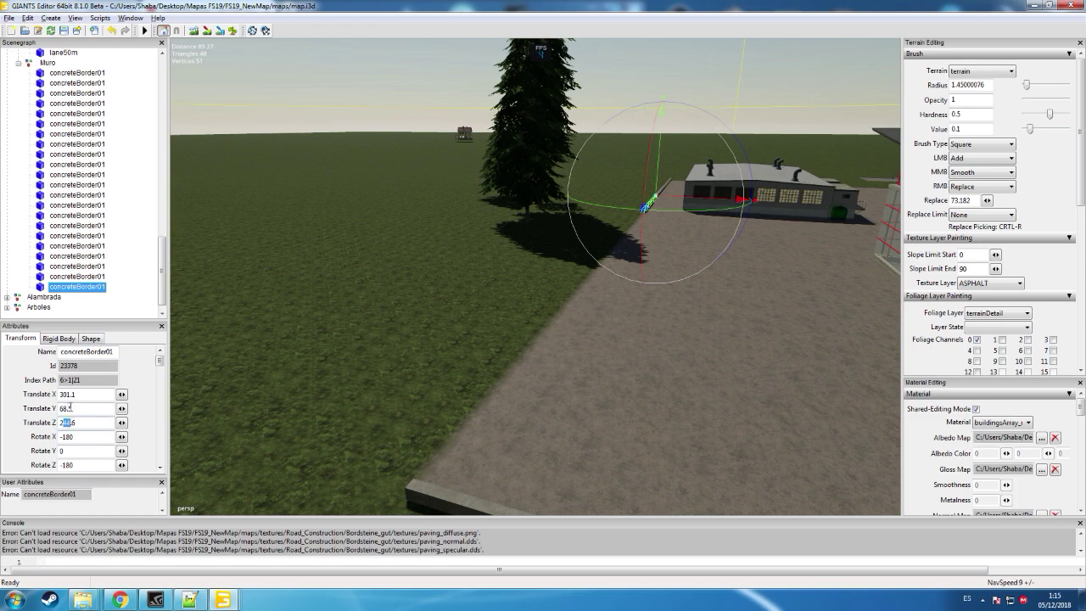
{"action": "type", "text": "2"}
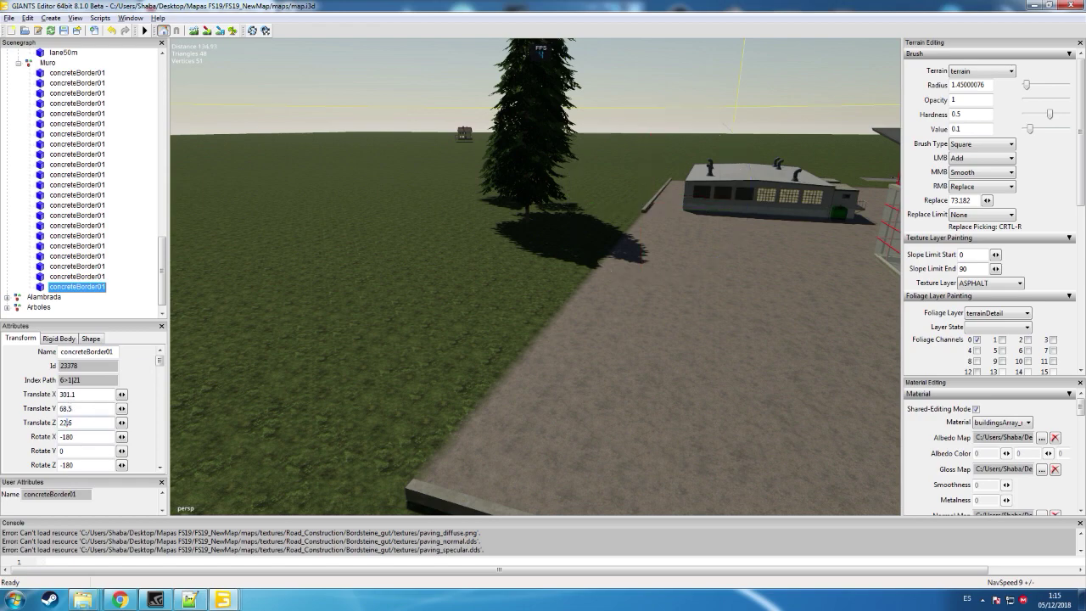
{"action": "type", "text": "8"}
- Duplicate the newest concrete border within the Muro group and set its Translate Z to 212.6
{"action": "left_click_drag", "start_coordinate": [527, 344], "coordinate": [532, 376], "text": "alt"}
{"action": "scroll", "coordinate": [532, 375], "scroll_direction": "down", "scroll_amount": 3}
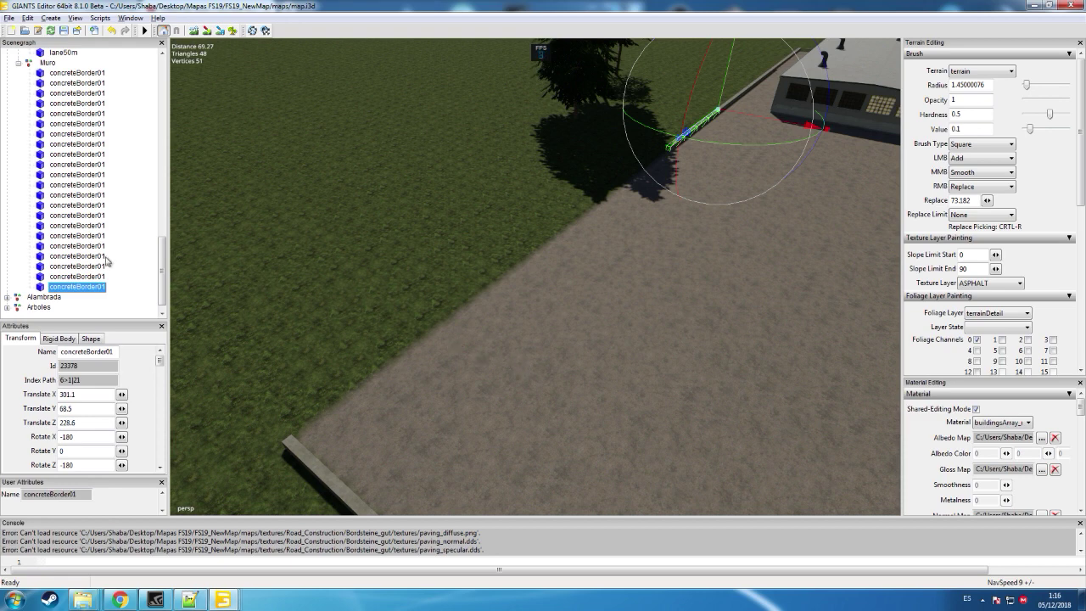
{"action": "left_click", "coordinate": [48, 63]}
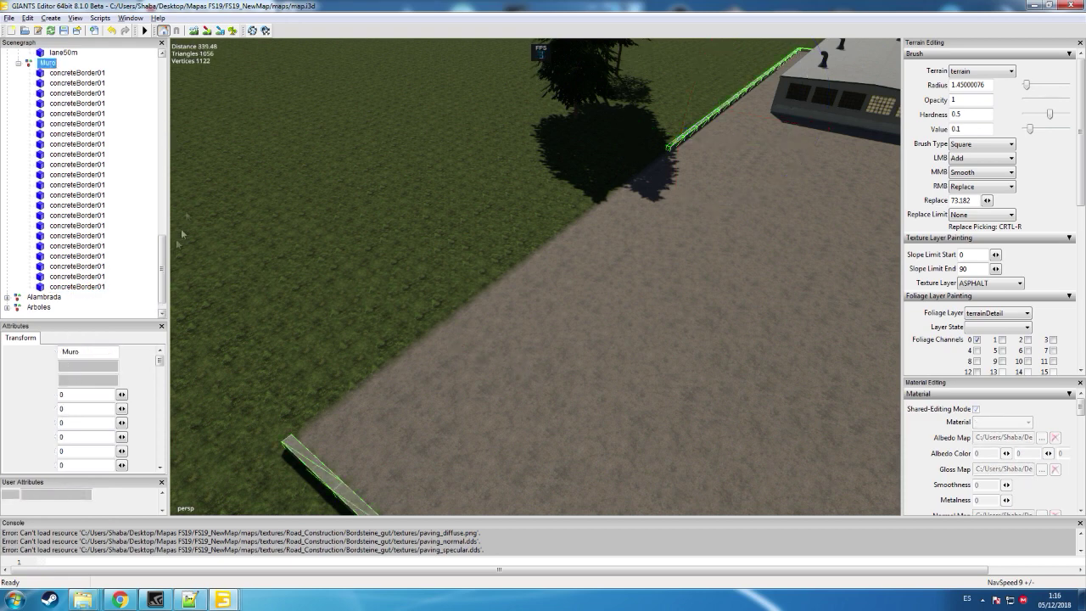
{"action": "key", "text": "ctrl+v"}
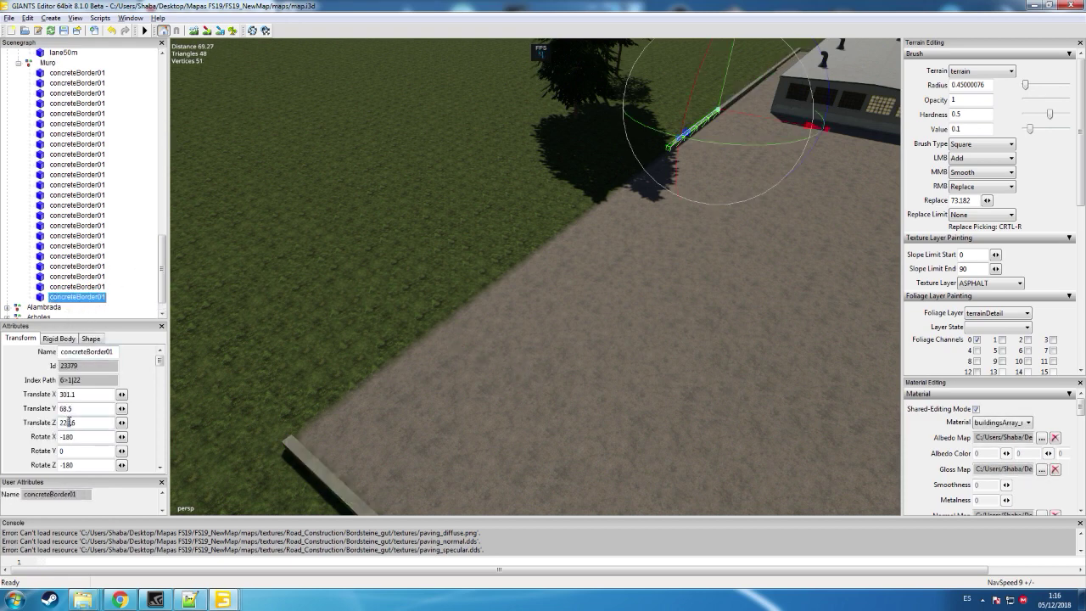
{"action": "type", "text": "1"}
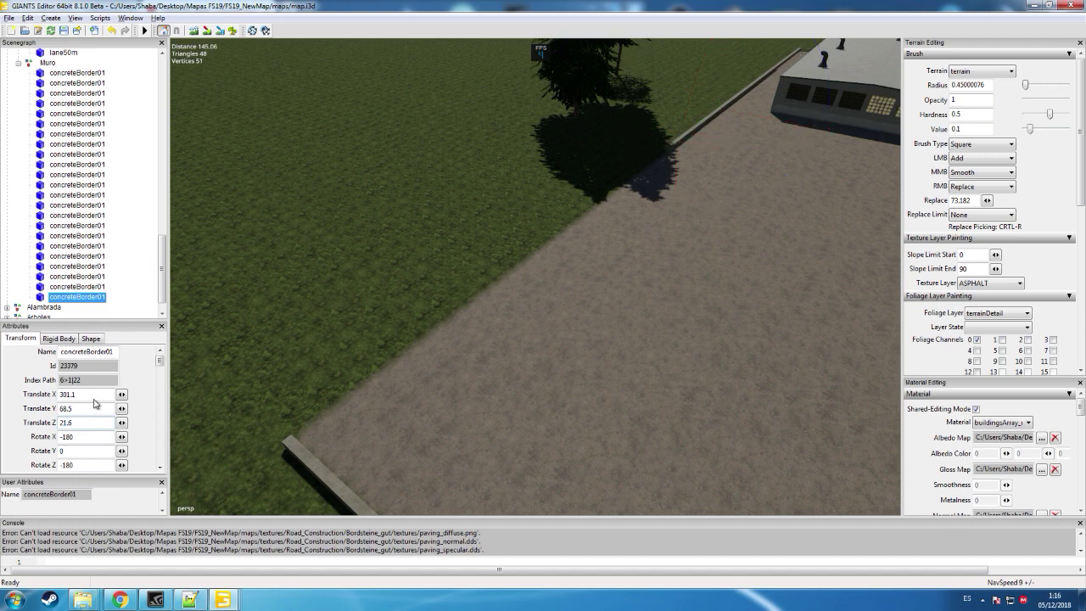
{"action": "type", "text": "0"}
- Copy the border just placed into the Muro group and set the copy's Translate Z to 196.6
{"action": "left_click", "coordinate": [63, 302]}
{"action": "key", "text": "ctrl+d"}
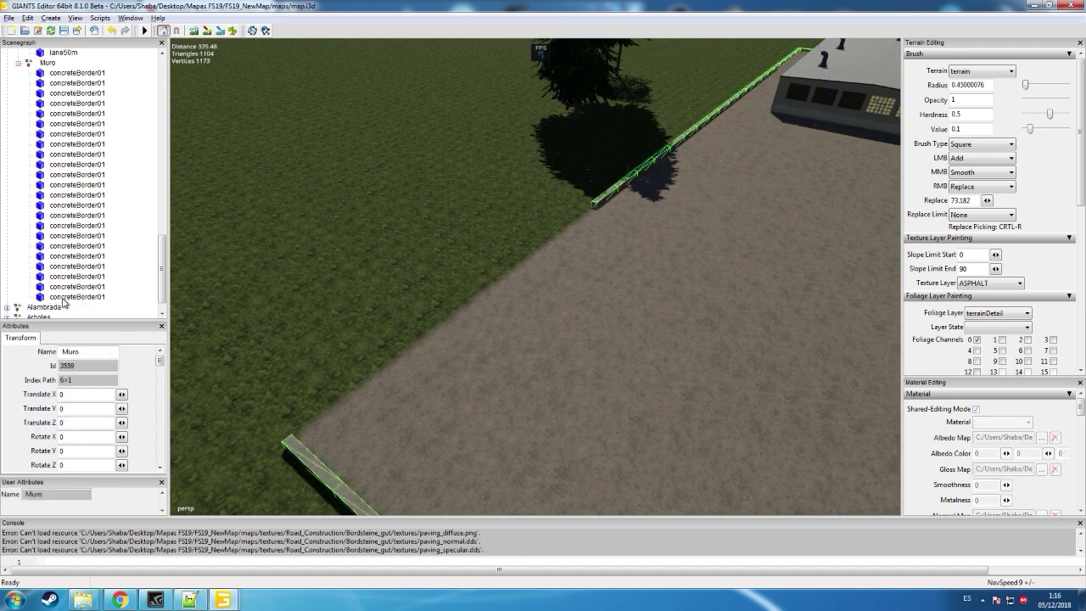
{"action": "left_click", "coordinate": [76, 297]}
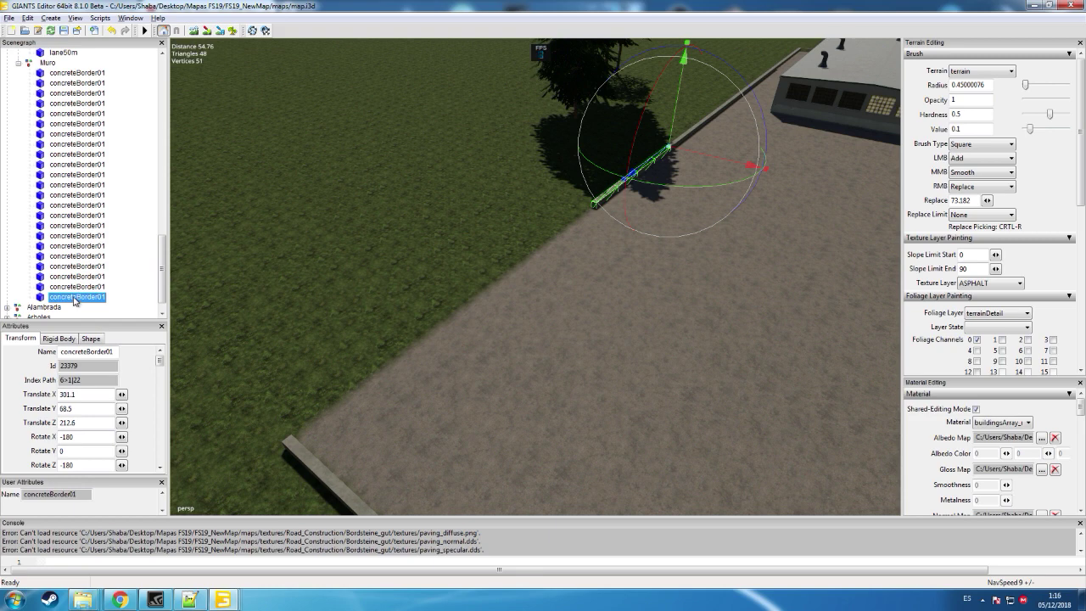
{"action": "left_click", "coordinate": [50, 63]}
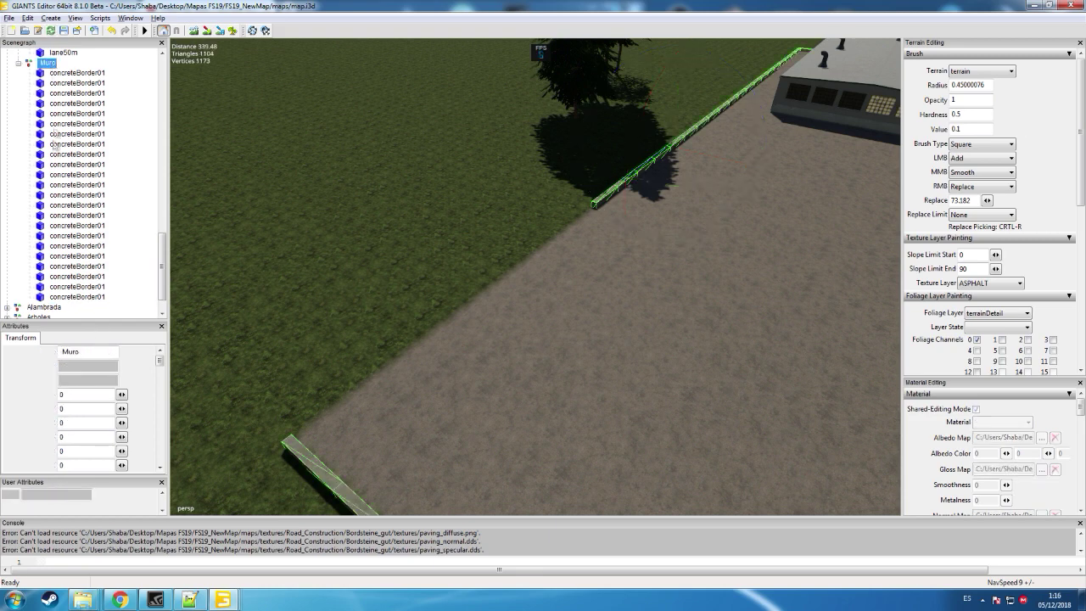
{"action": "key", "text": "ctrl+v"}
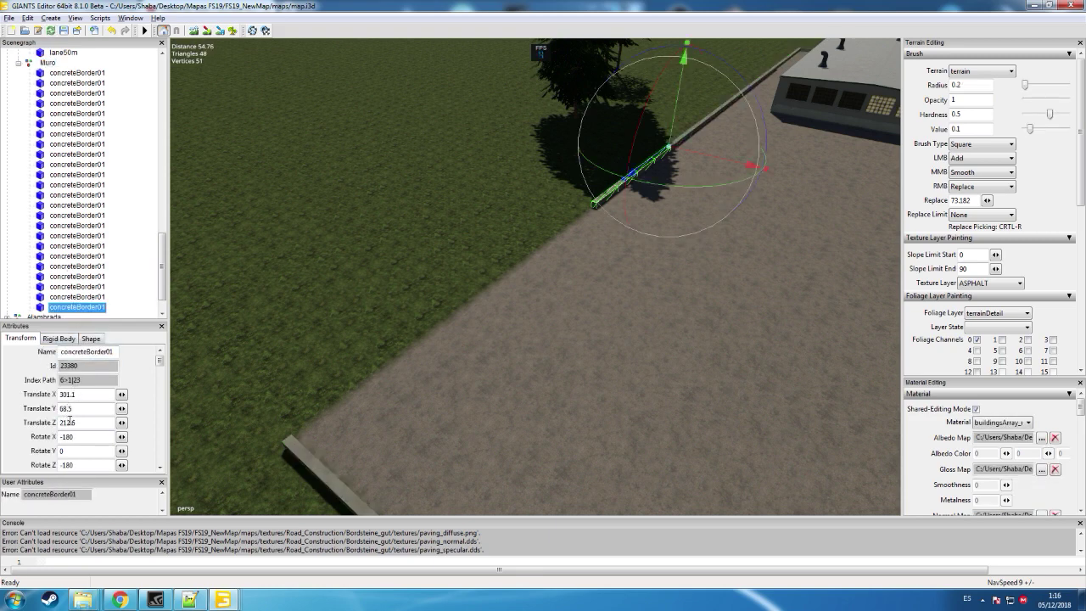
{"action": "type", "text": "1"}
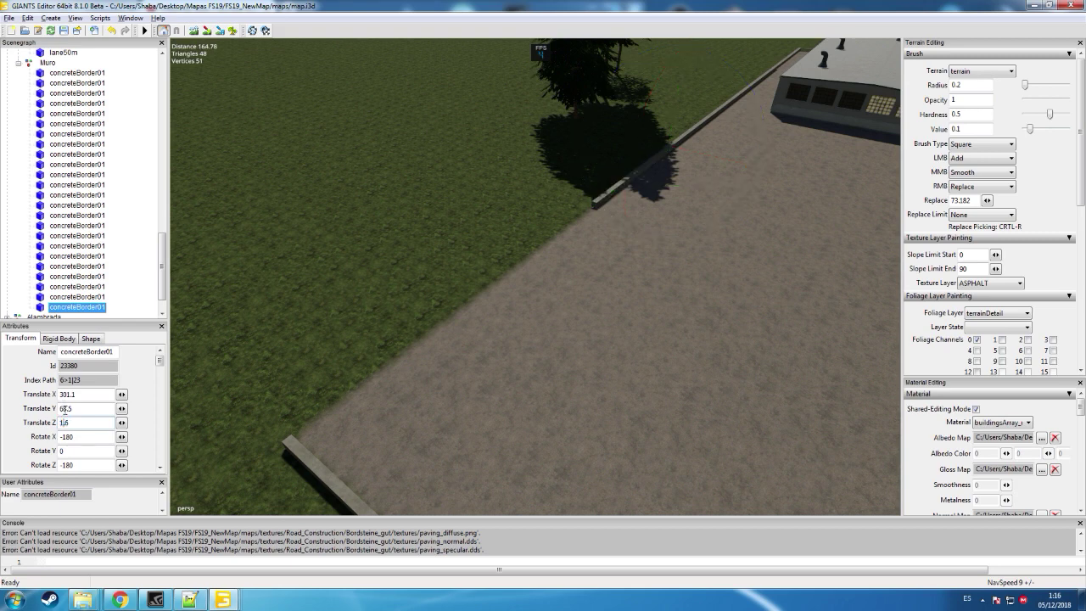
{"action": "type", "text": "96"}
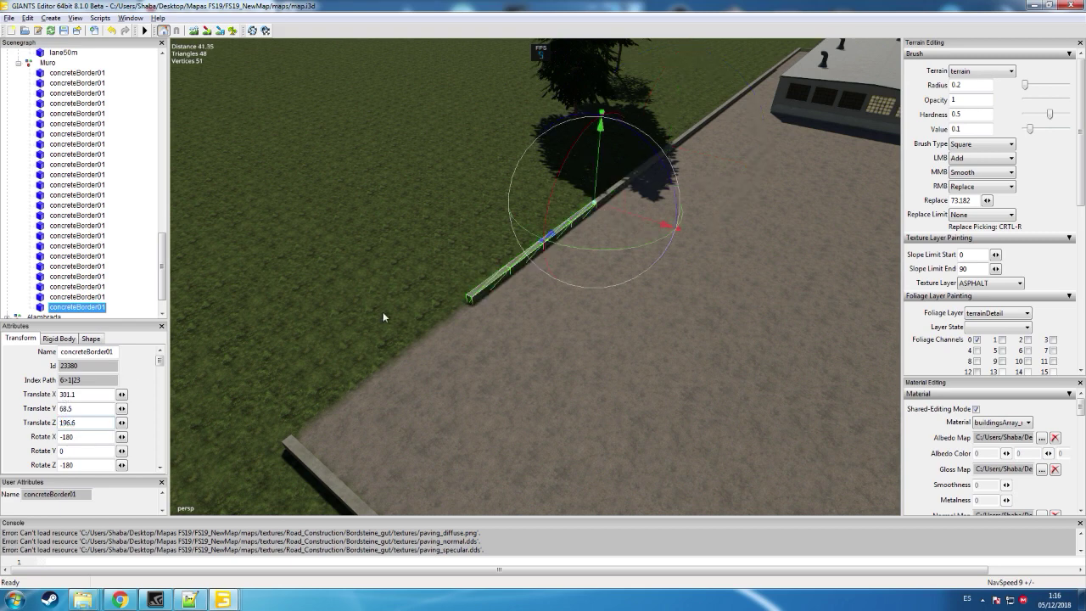
- Add one more border copy to the Muro group at Translate Z 180.6 to reach the yard's corner
{"action": "left_click", "coordinate": [47, 63]}
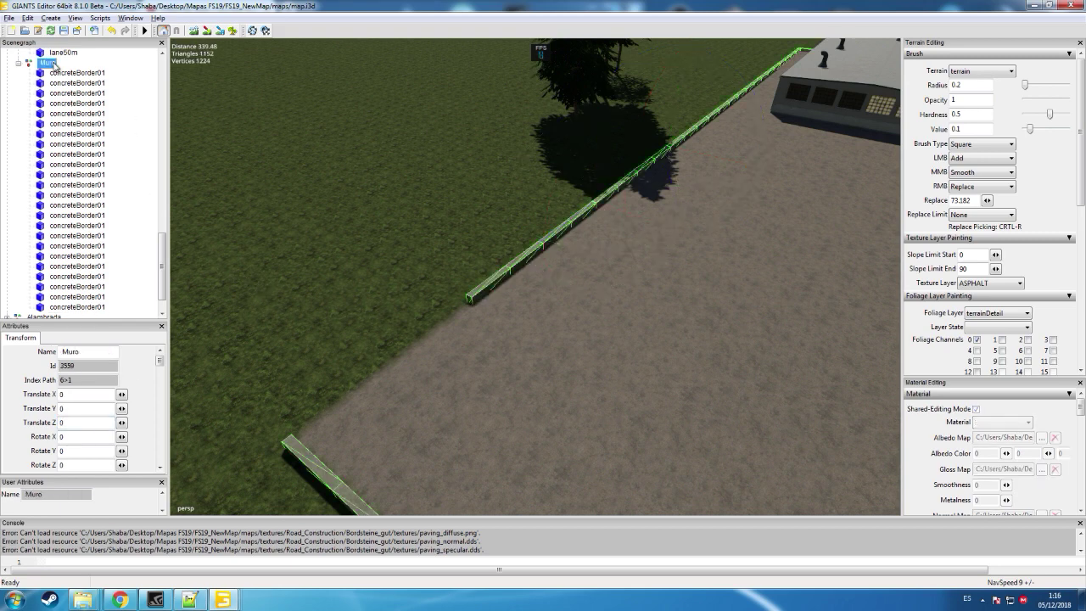
{"action": "key", "text": "ctrl+v"}
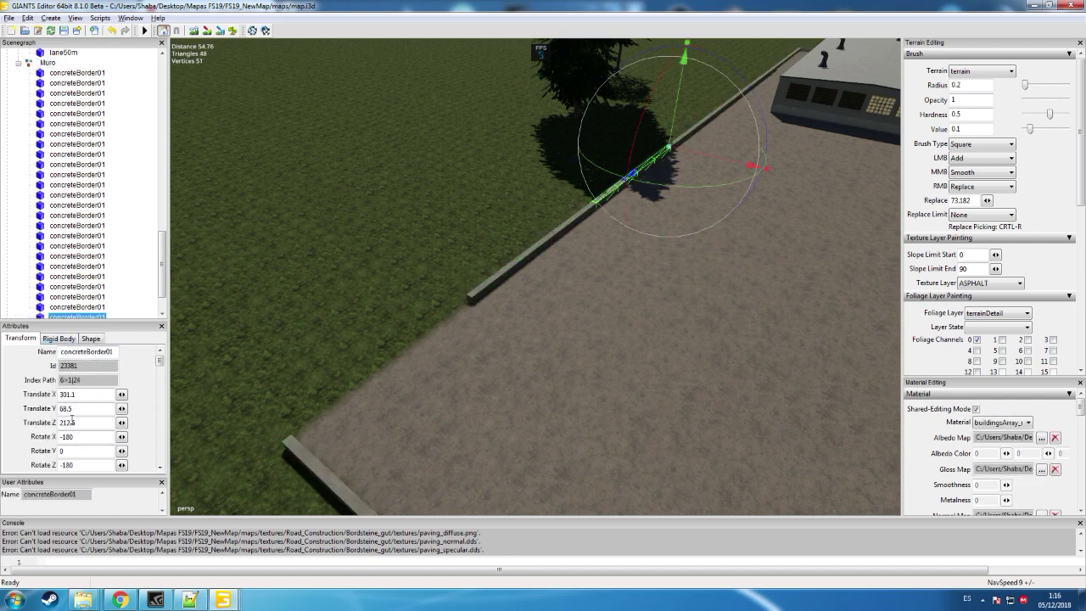
{"action": "type", "text": "1"}
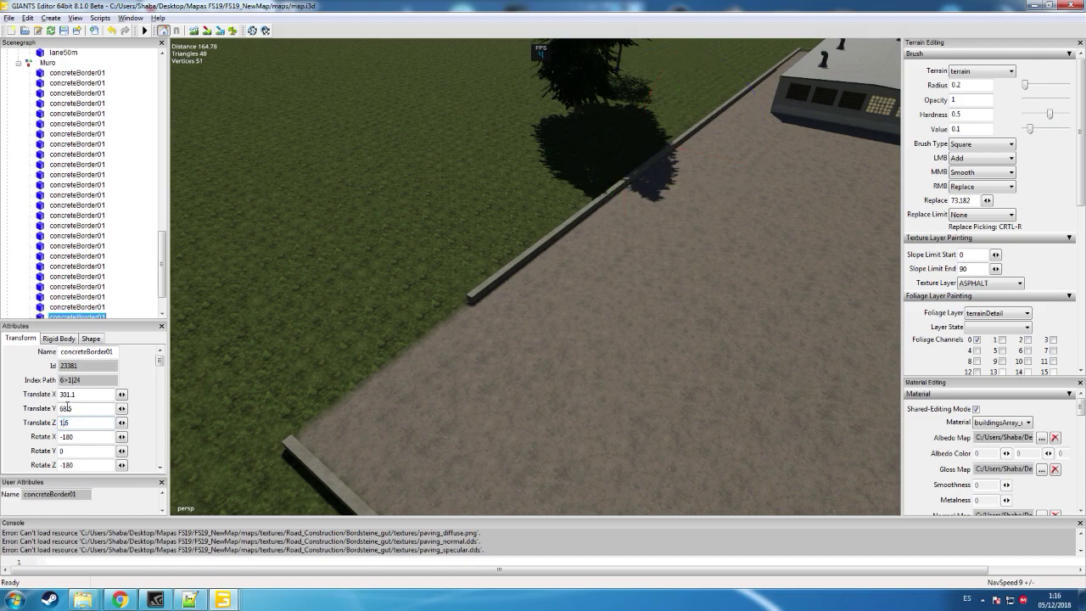
{"action": "type", "text": "80"}
- Examine the extended wall and the paved yard across to the red-framed hall
{"action": "left_click_drag", "start_coordinate": [282, 361], "coordinate": [255, 343], "text": "alt"}
{"action": "right_click_drag", "start_coordinate": [257, 347], "coordinate": [249, 359]}
{"action": "left_click_drag", "start_coordinate": [249, 354], "coordinate": [784, 203], "text": "alt"}
{"action": "scroll", "coordinate": [189, 398], "scroll_direction": "up", "scroll_amount": 6}
{"action": "scroll", "coordinate": [714, 191], "scroll_direction": "up", "scroll_amount": 8}
{"action": "scroll", "coordinate": [714, 184], "scroll_direction": "up", "scroll_amount": 6}
{"action": "right_click_drag", "start_coordinate": [785, 206], "coordinate": [890, 191]}
{"action": "left_click_drag", "start_coordinate": [889, 191], "coordinate": [893, 188], "text": "alt"}
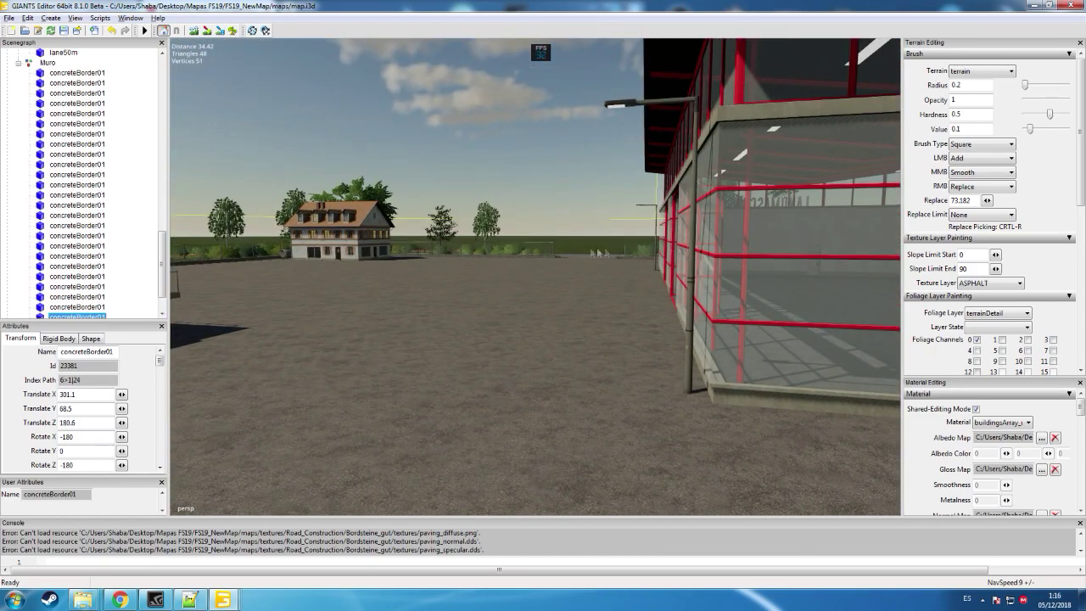
- Move the last border back along its Z axis to Translate Z 183.52, towards the end of the crossing wall
{"action": "left_click_drag", "start_coordinate": [582, 259], "coordinate": [845, 242], "text": "alt"}
{"action": "left_click_drag", "start_coordinate": [781, 292], "coordinate": [492, 352], "text": "alt"}
{"action": "scroll", "coordinate": [795, 279], "scroll_direction": "up", "scroll_amount": 2}
{"action": "scroll", "coordinate": [843, 297], "scroll_direction": "up", "scroll_amount": 4}
{"action": "scroll", "coordinate": [845, 309], "scroll_direction": "up", "scroll_amount": 3}
{"action": "right_click_drag", "start_coordinate": [492, 346], "coordinate": [425, 268]}
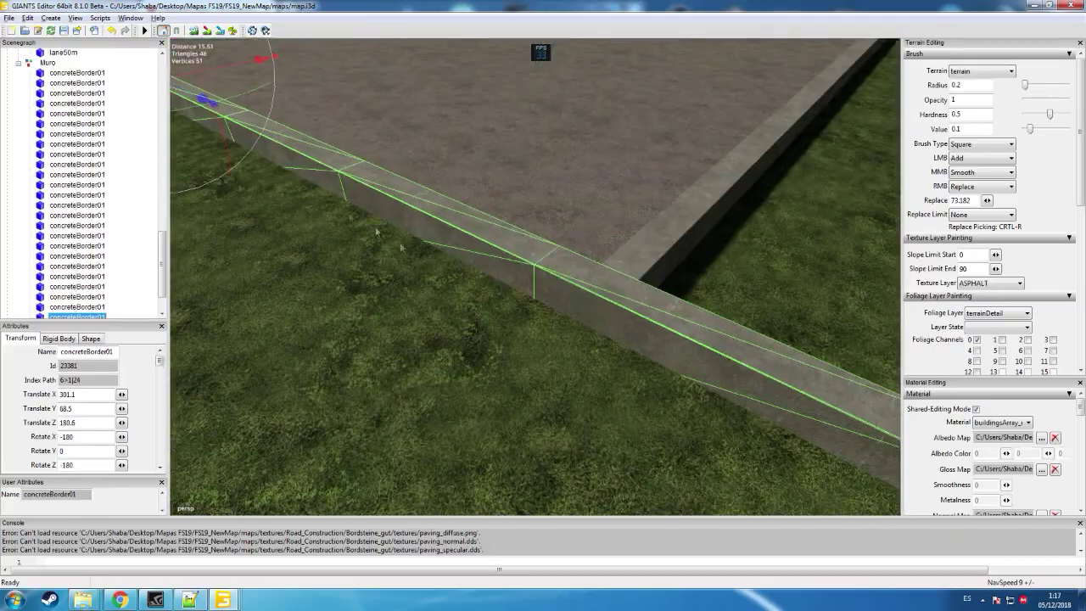
{"action": "left_click_drag", "start_coordinate": [305, 193], "coordinate": [284, 194], "text": "alt"}
{"action": "scroll", "coordinate": [284, 193], "scroll_direction": "down", "scroll_amount": 3}
{"action": "left_click_drag", "start_coordinate": [317, 89], "coordinate": [251, 34]}
- Nudge the corner border along its Z axis to Translate Z 183.509 to refine its alignment with the crossing wall
{"action": "left_click_drag", "start_coordinate": [424, 98], "coordinate": [400, 111], "text": "alt"}
{"action": "scroll", "coordinate": [453, 94], "scroll_direction": "up", "scroll_amount": 4}
{"action": "left_click_drag", "start_coordinate": [290, 52], "coordinate": [342, 73], "text": "alt"}
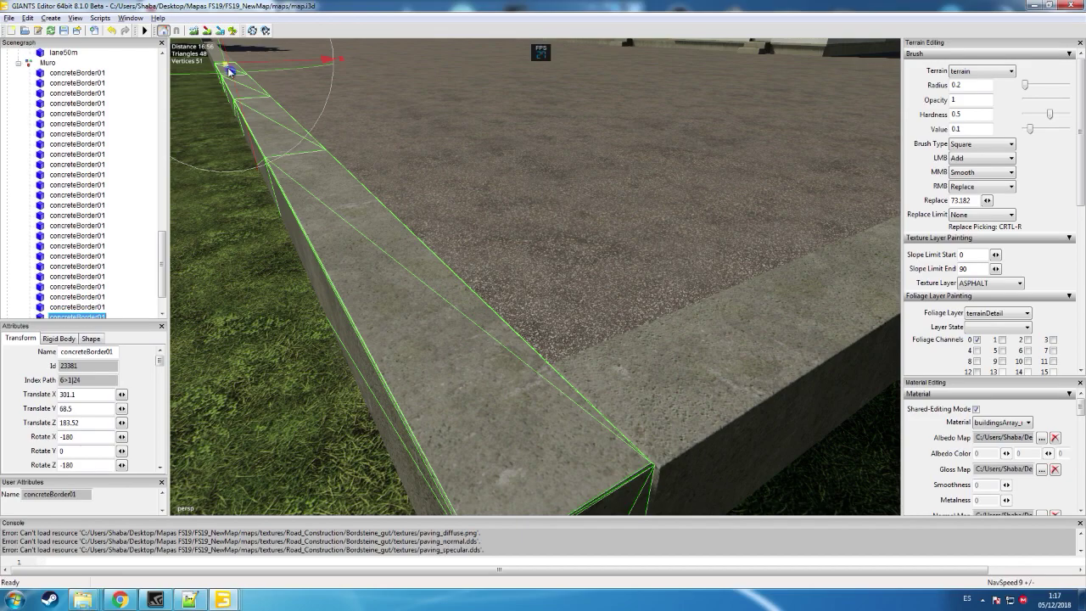
{"action": "mouse_move", "coordinate": [435, 100]}
{"action": "left_mouse_down", "text": "alt"}
{"action": "mouse_move", "coordinate": [480, 117]}
{"action": "mouse_move", "coordinate": [428, 99]}
{"action": "left_mouse_up", "text": "alt"}
{"action": "scroll", "coordinate": [478, 112], "scroll_direction": "down", "scroll_amount": 1}
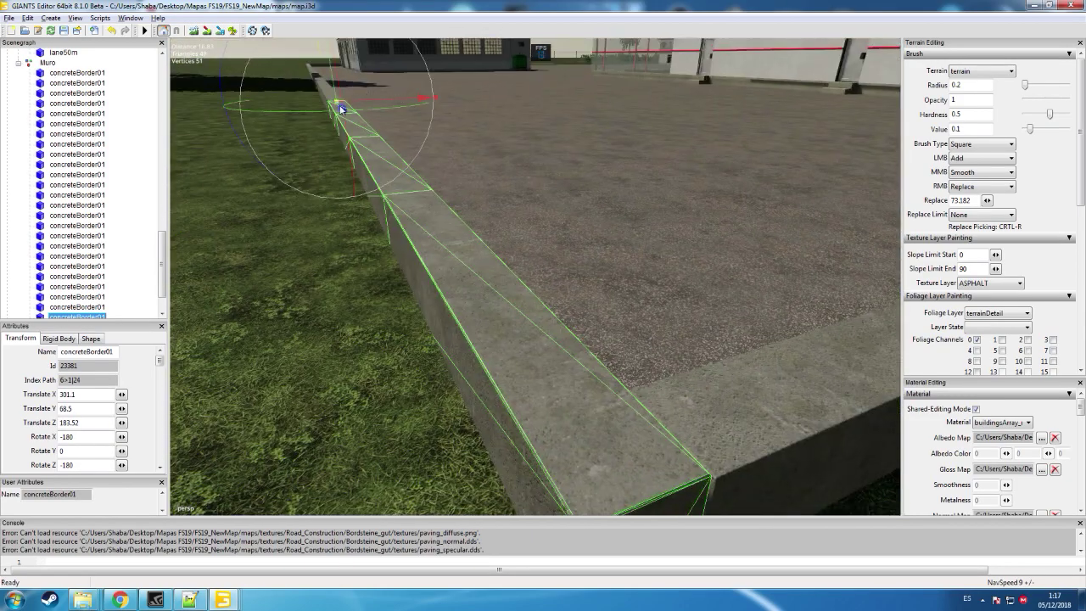
{"action": "left_click_drag", "start_coordinate": [563, 172], "coordinate": [484, 168], "text": "alt"}
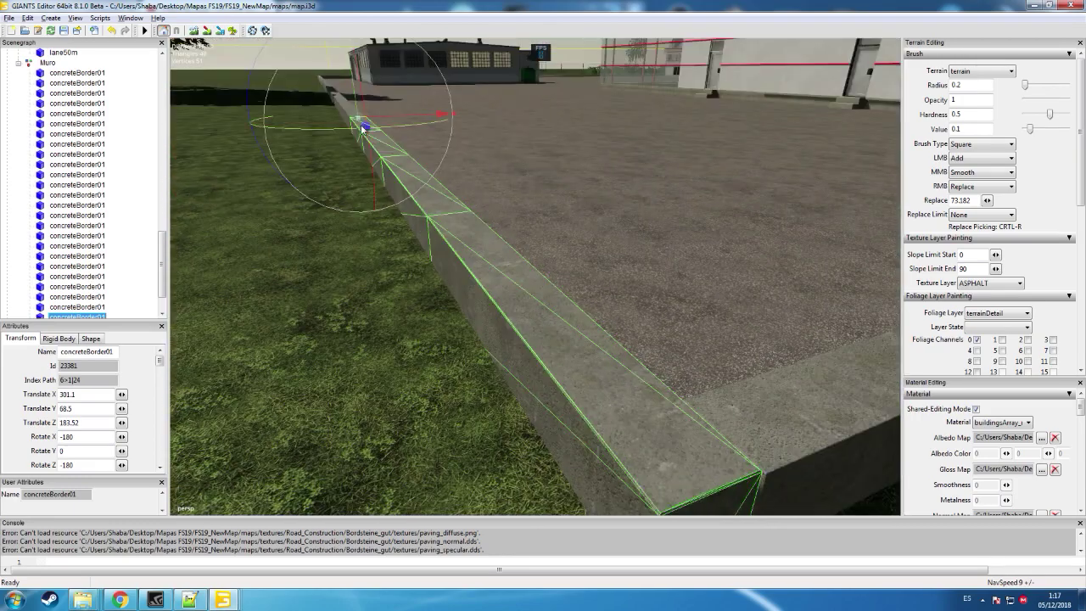
{"action": "left_click_drag", "start_coordinate": [363, 127], "coordinate": [364, 127]}
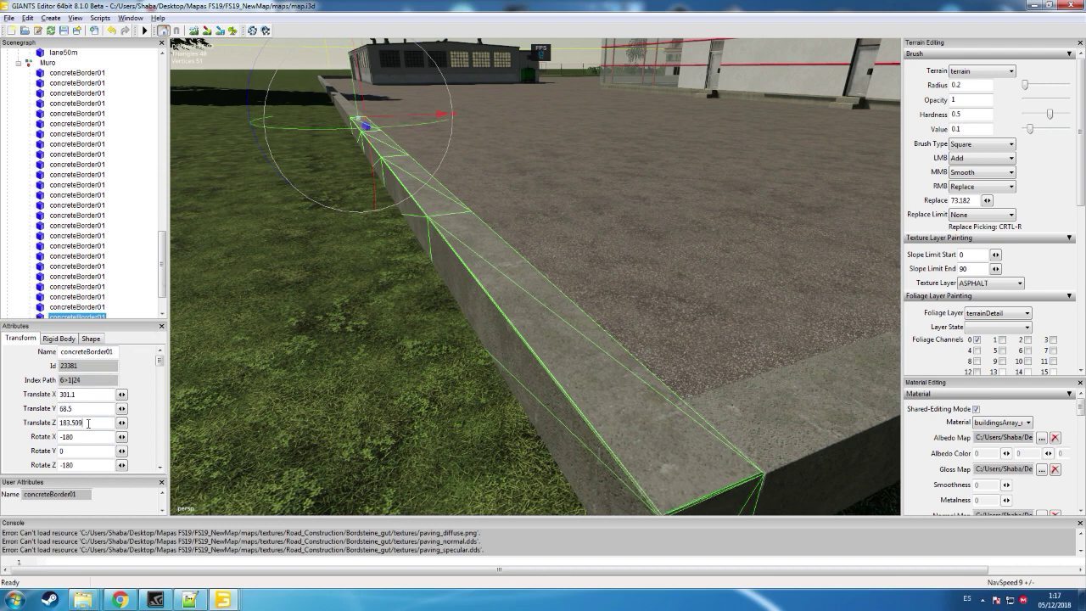
- Try Translate Z values between 183.5 and 183.52 for the corner border, comparing its end with the crossing wall
{"action": "key", "text": "BackSpace"}
{"action": "left_click_drag", "start_coordinate": [603, 248], "coordinate": [669, 292], "text": "alt"}
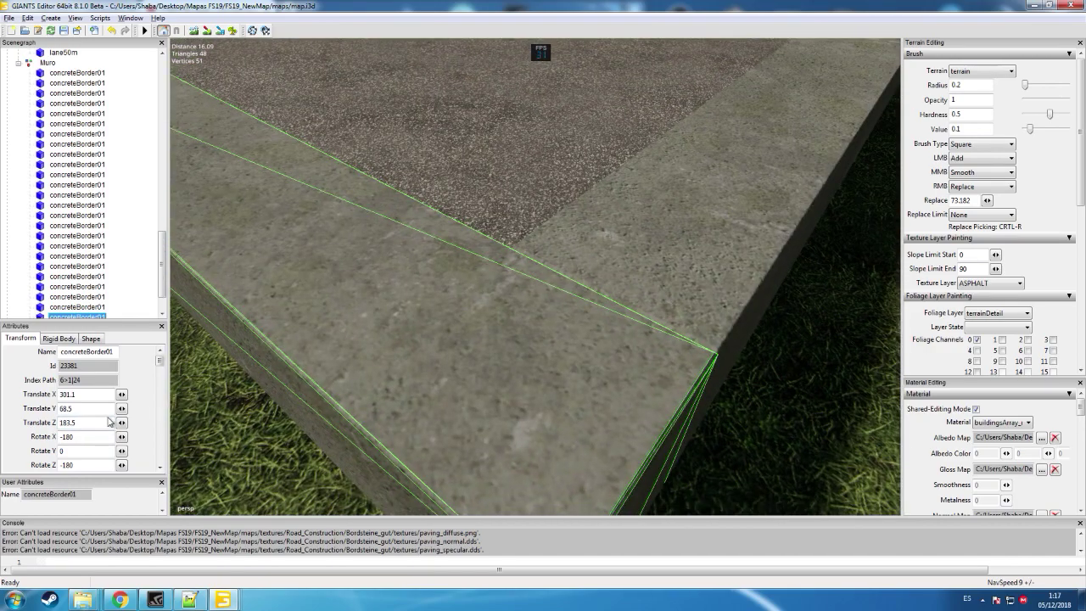
{"action": "type", "text": "1"}
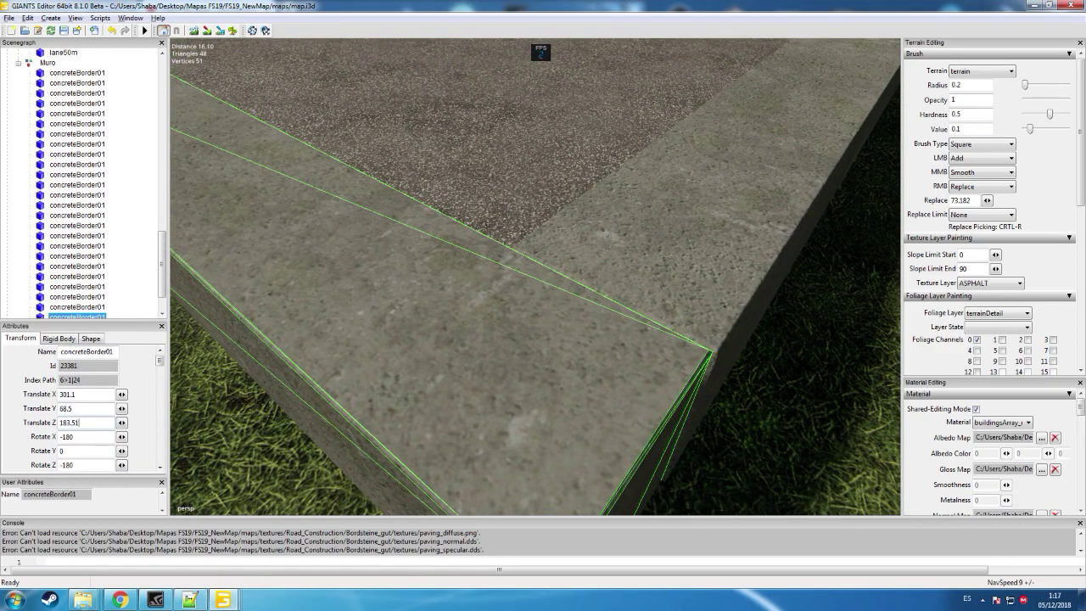
{"action": "key", "text": "BackSpace"}
{"action": "type", "text": "0"}
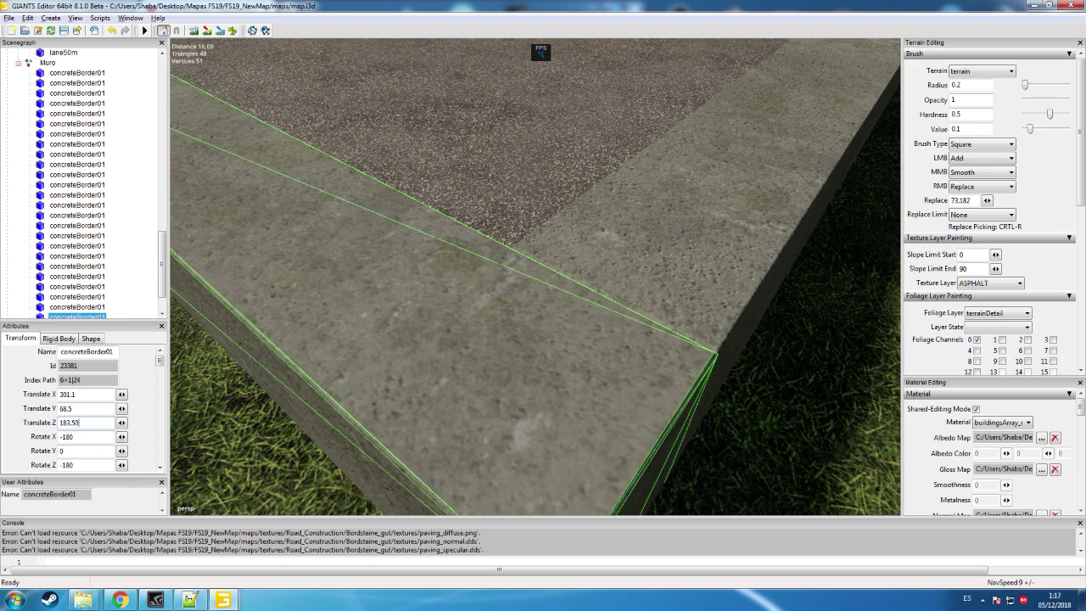
{"action": "type", "text": "5"}
{"action": "key", "text": "BackSpace"}
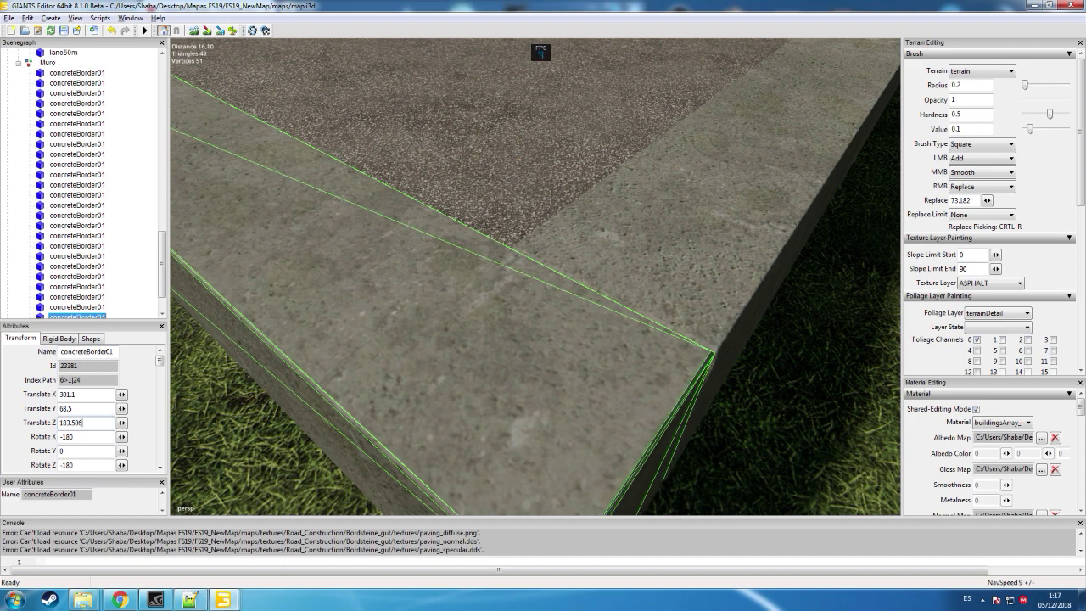
{"action": "type", "text": "8"}
{"action": "key", "text": "BackSpace"}
{"action": "type", "text": "9"}
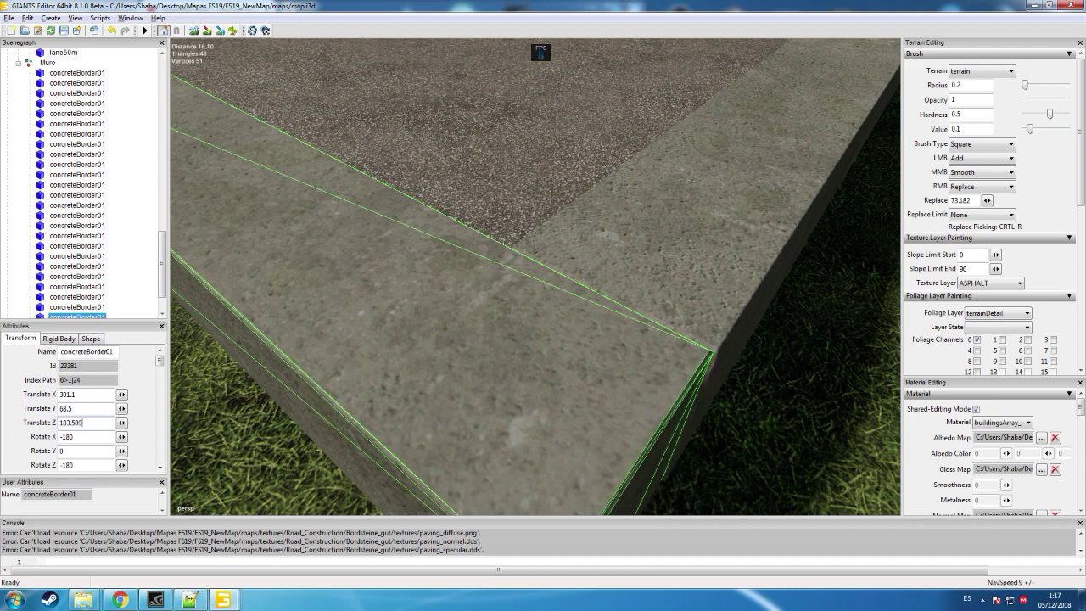
{"action": "key", "text": "BackSpace"}
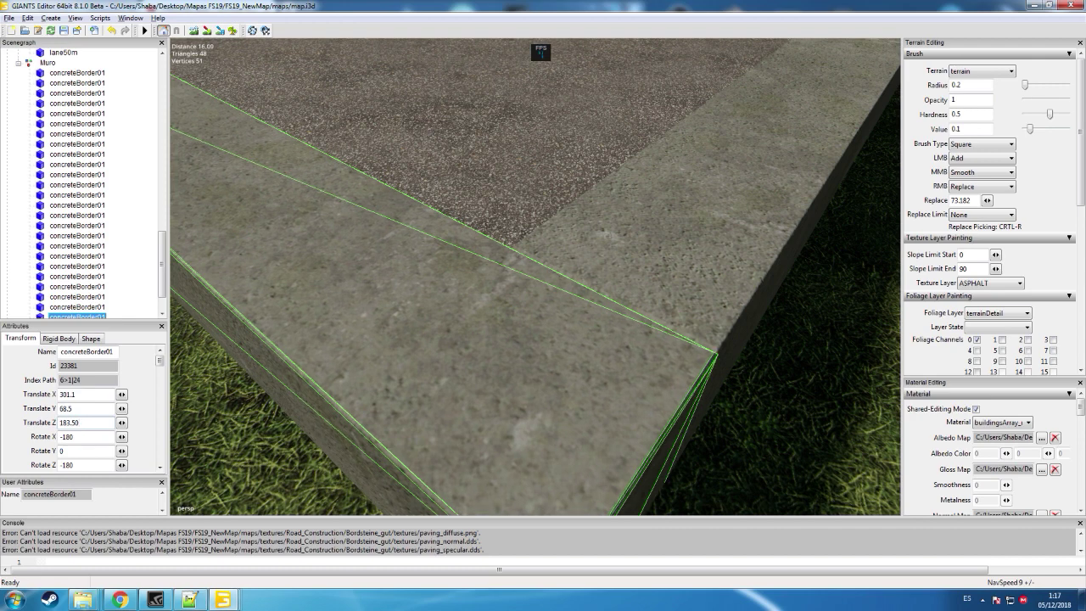
{"action": "type", "text": "1"}
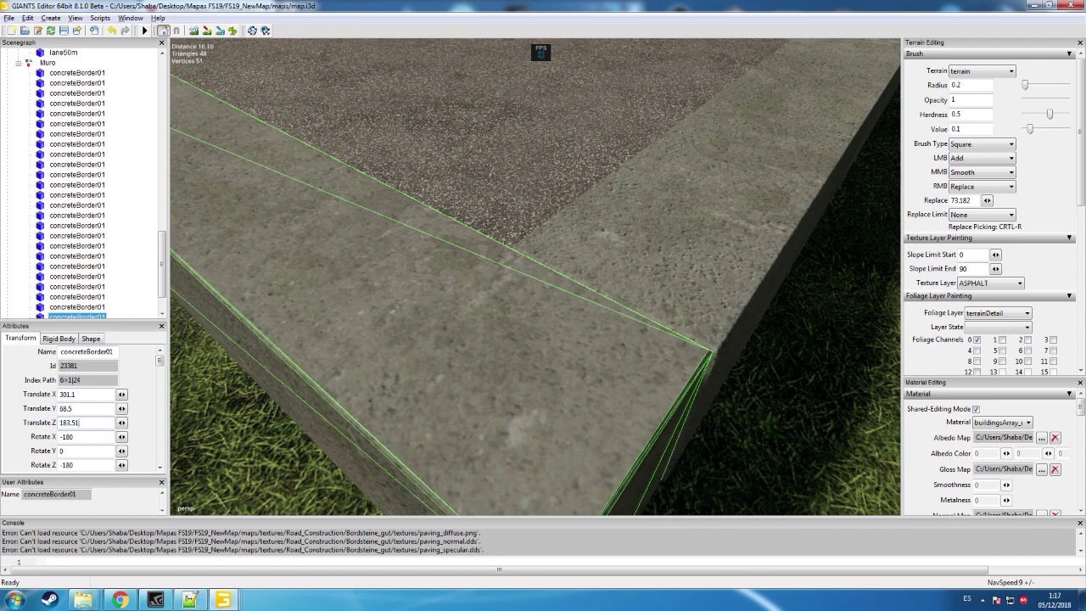
{"action": "key", "text": "BackSpace"}
{"action": "type", "text": "2"}
{"action": "key", "text": "BackSpace"}
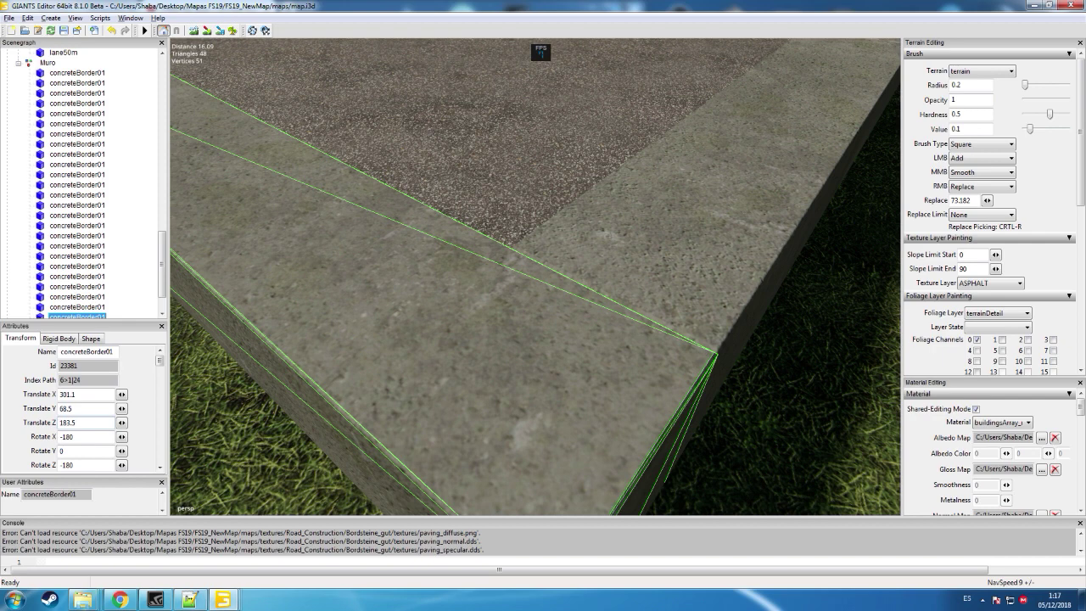
{"action": "type", "text": "2"}
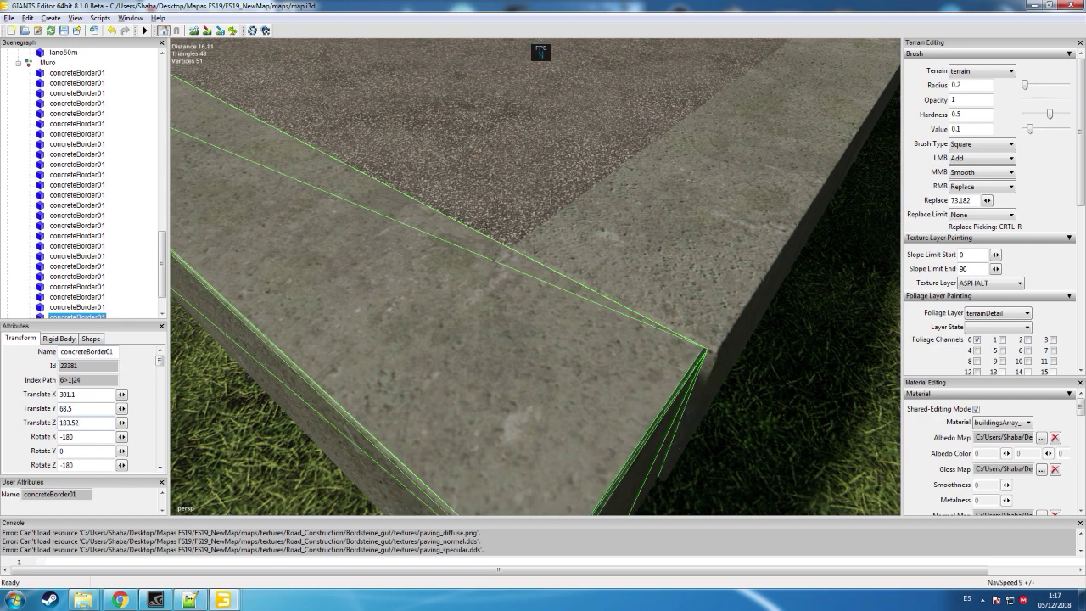
{"action": "key", "text": "BackSpace"}
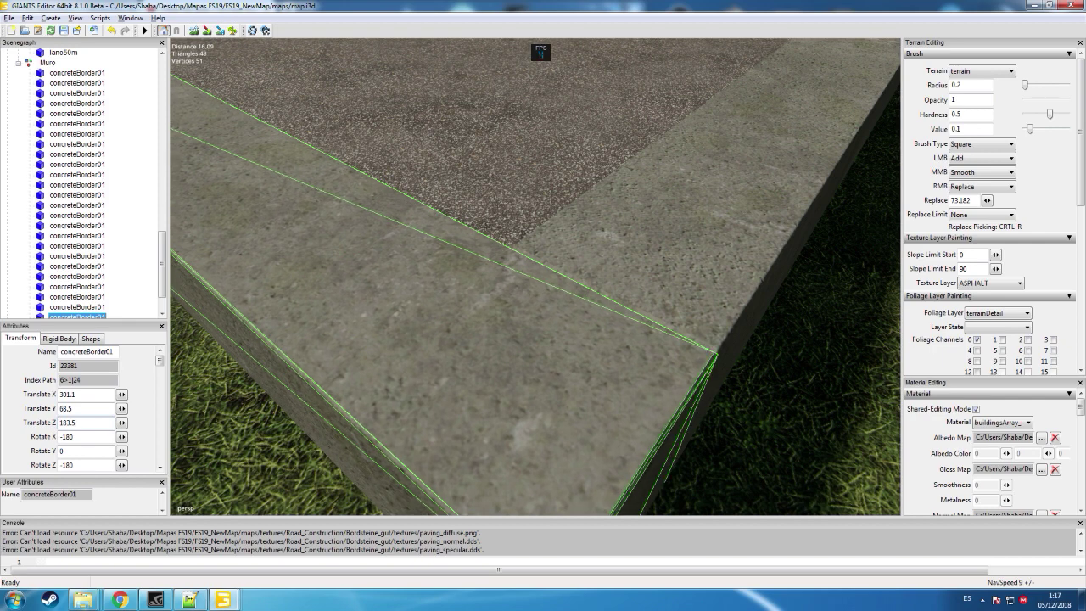
- Set the corner border's Translate Z to 183.498 to align it with the crossing wall, and deselect it
{"action": "key", "text": "BackSpace"}
{"action": "type", "text": "48"}
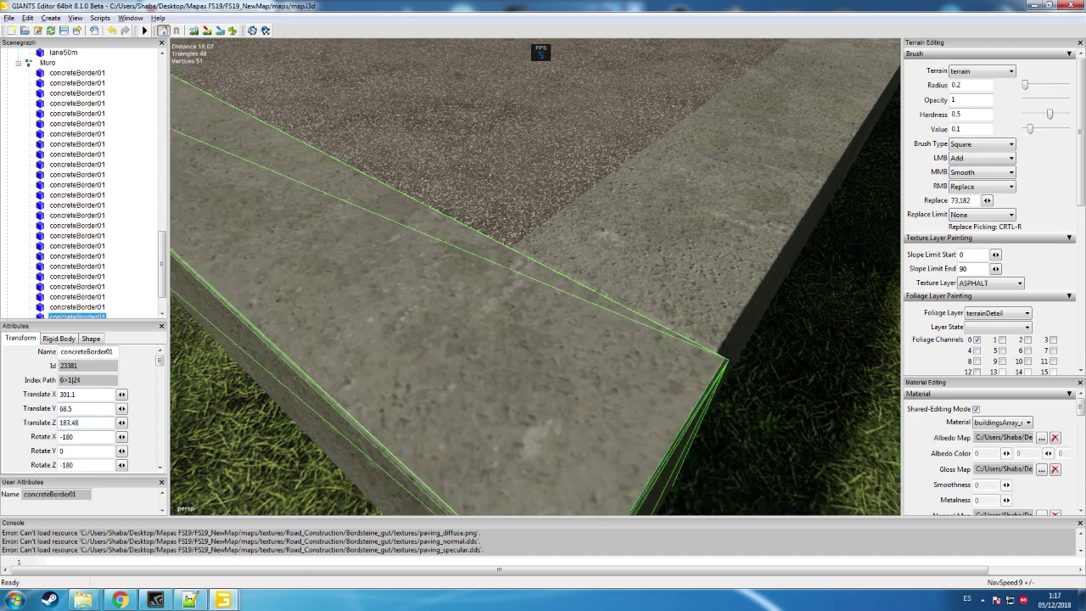
{"action": "key", "text": "BackSpace"}
{"action": "type", "text": "9"}
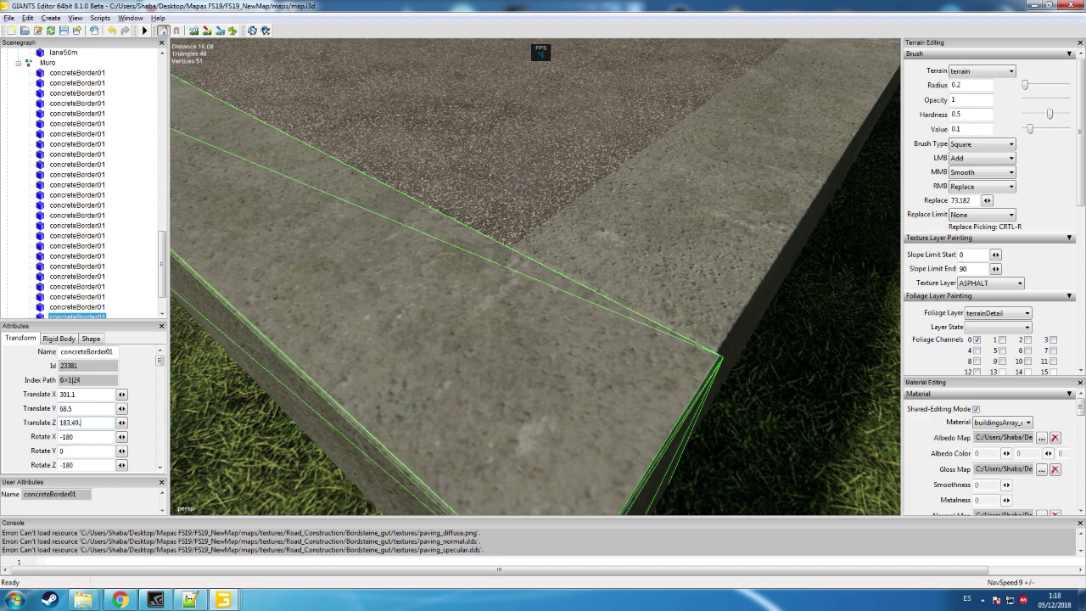
{"action": "type", "text": "4"}
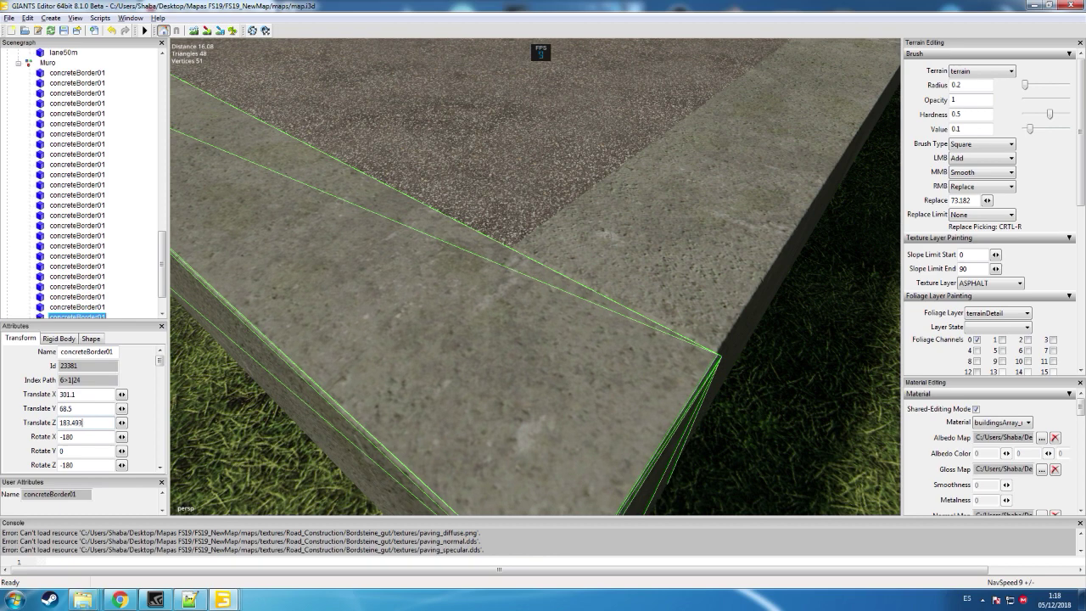
{"action": "key", "text": "BackSpace"}
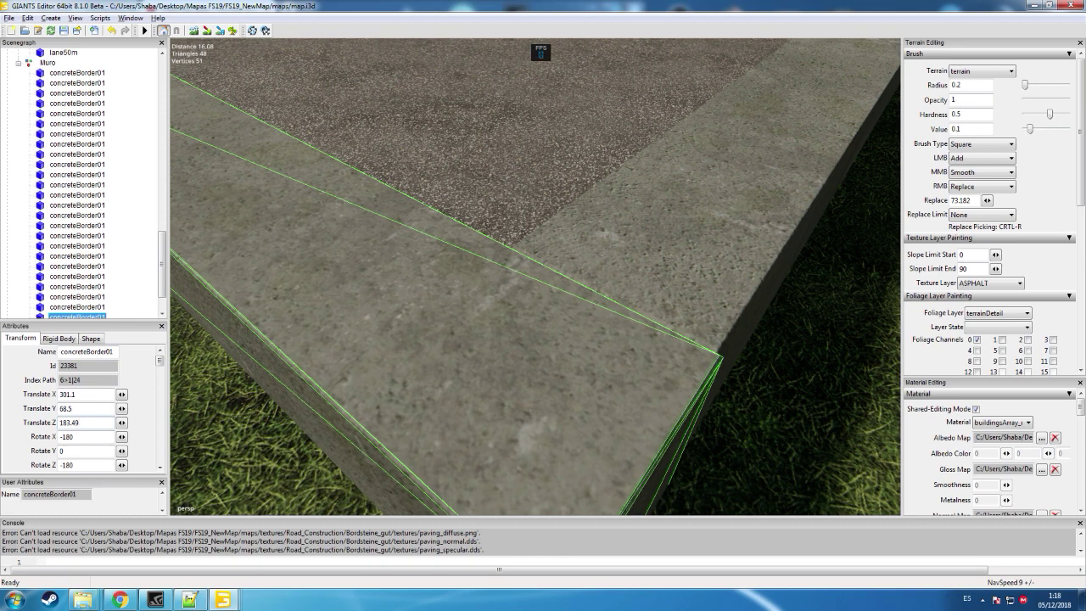
{"action": "type", "text": "9"}
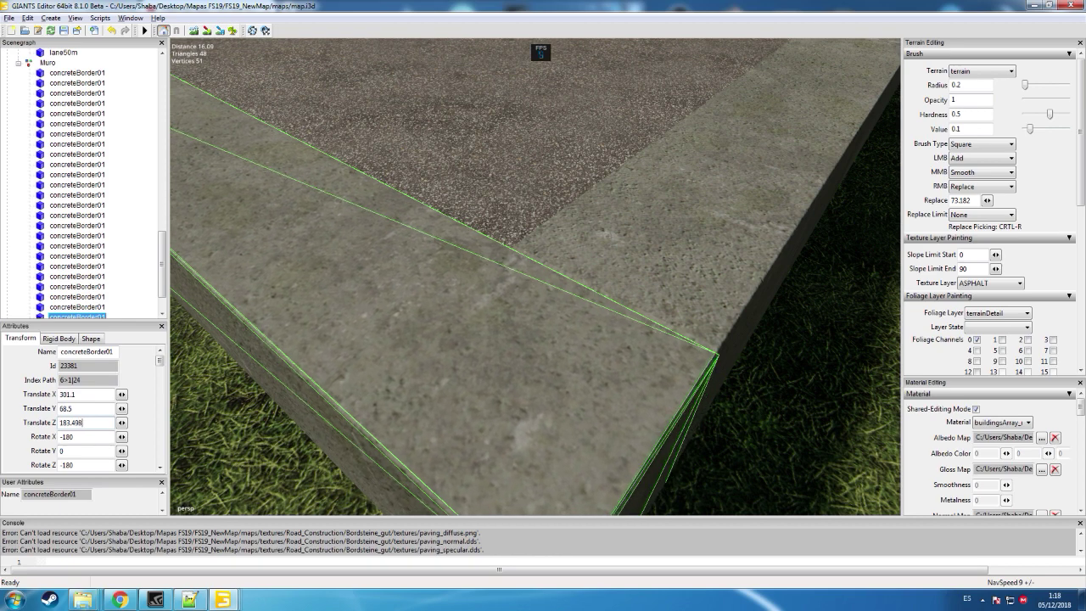
{"action": "left_click", "coordinate": [503, 190]}
{"action": "left_click_drag", "start_coordinate": [476, 243], "coordinate": [592, 175], "text": "alt"}
{"action": "scroll", "coordinate": [482, 256], "scroll_direction": "down", "scroll_amount": 3}
{"action": "scroll", "coordinate": [443, 267], "scroll_direction": "up", "scroll_amount": 5}
{"action": "scroll", "coordinate": [400, 278], "scroll_direction": "down", "scroll_amount": 5}
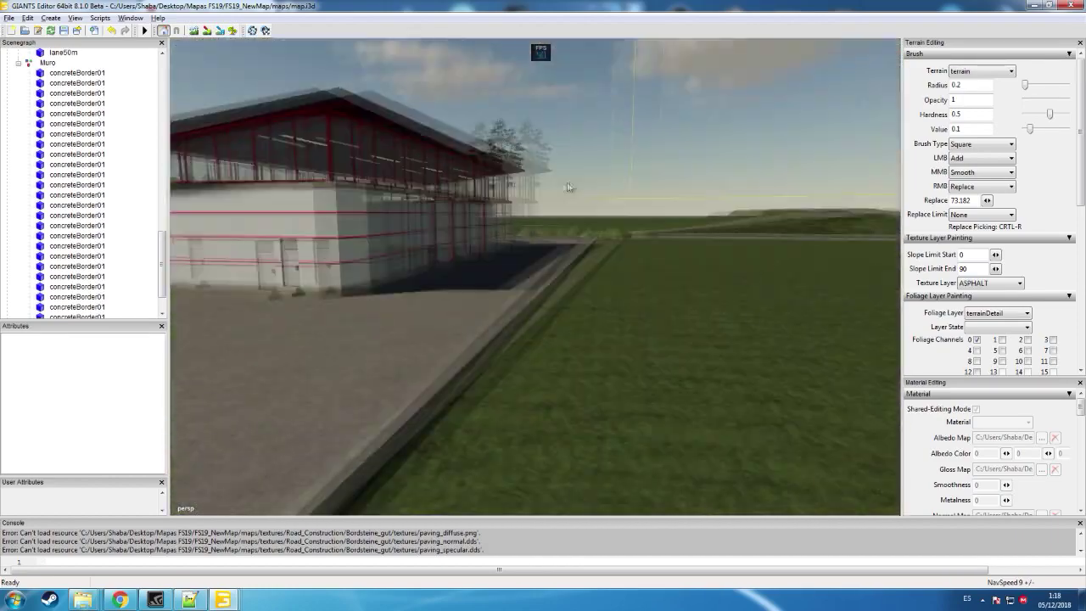
- Duplicate the last chainlinkFence section on the yard's side wall inside the Alambrada group
{"action": "scroll", "coordinate": [592, 174], "scroll_direction": "up", "scroll_amount": 5}
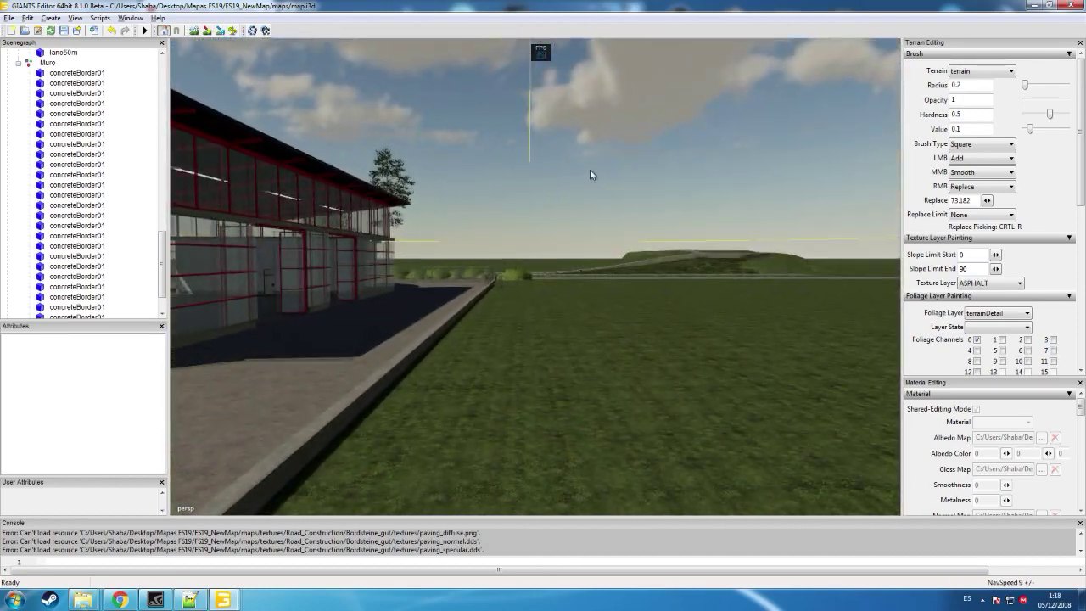
{"action": "key", "text": "w"}
{"action": "right_click_drag", "start_coordinate": [592, 175], "coordinate": [588, 168]}
{"action": "scroll", "coordinate": [587, 164], "scroll_direction": "up", "scroll_amount": 8}
{"action": "left_click_drag", "start_coordinate": [587, 164], "coordinate": [577, 165], "text": "alt"}
{"action": "scroll", "coordinate": [583, 172], "scroll_direction": "up", "scroll_amount": 6}
{"action": "scroll", "coordinate": [576, 166], "scroll_direction": "up", "scroll_amount": 3}
{"action": "right_click_drag", "start_coordinate": [577, 170], "coordinate": [520, 208]}
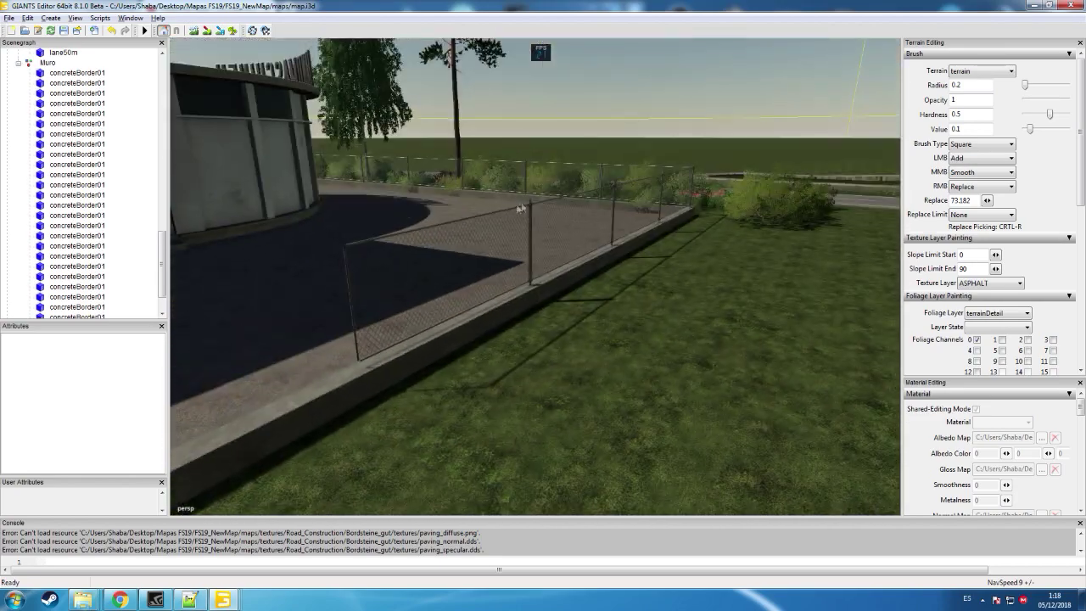
{"action": "left_click", "coordinate": [615, 191]}
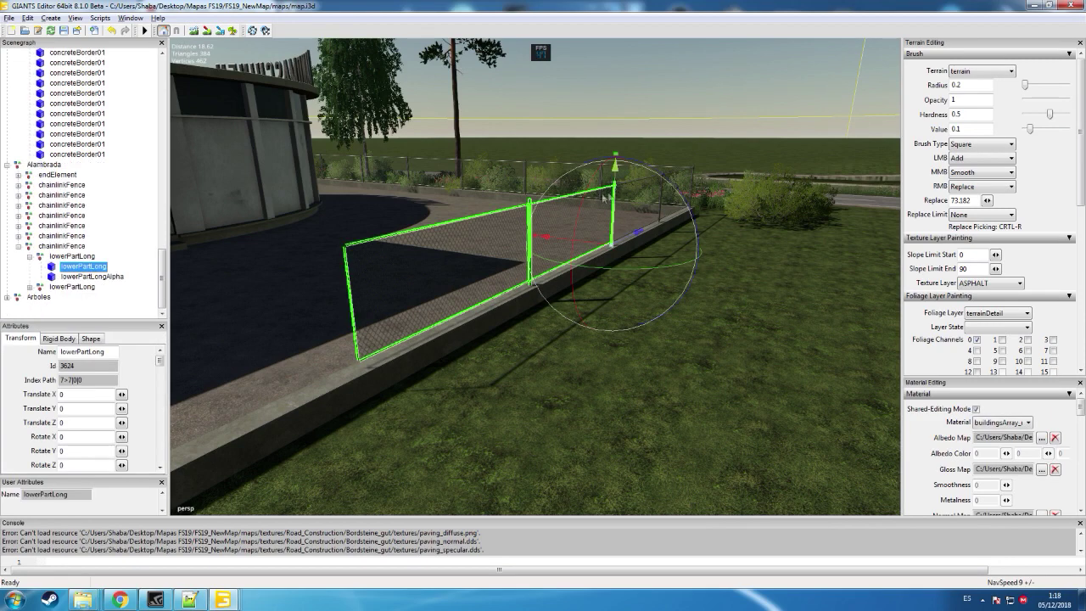
{"action": "left_click", "coordinate": [19, 247]}
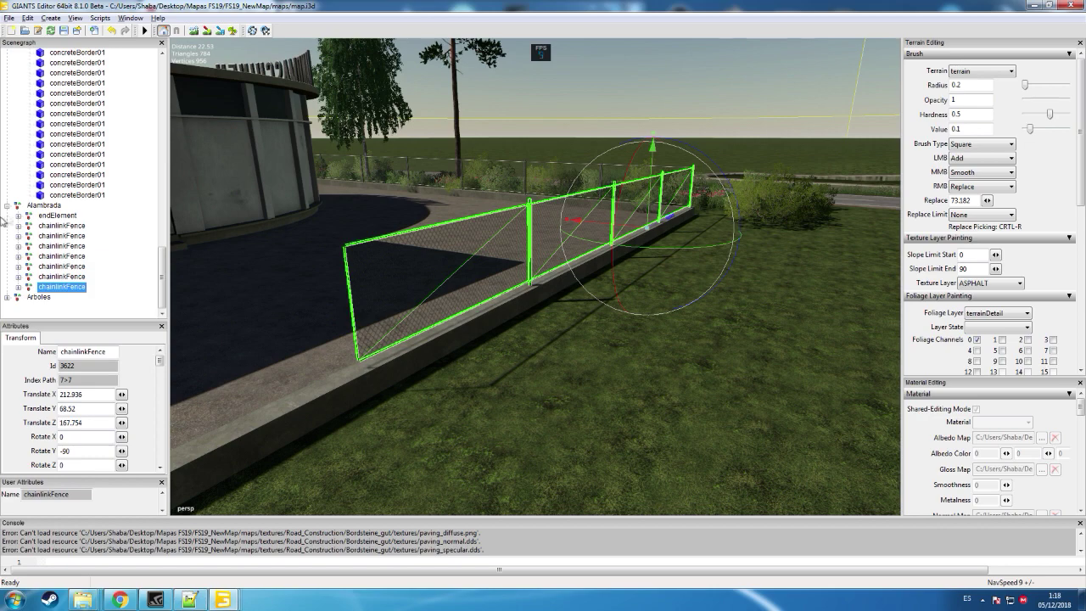
{"action": "left_click", "coordinate": [47, 205]}
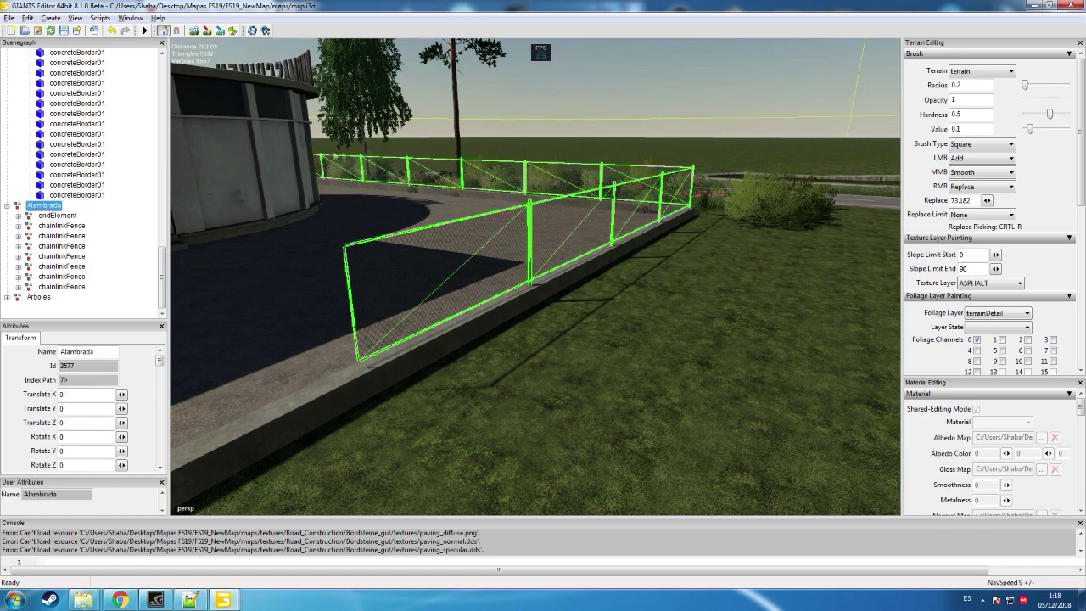
{"action": "key", "text": "ctrl+v"}
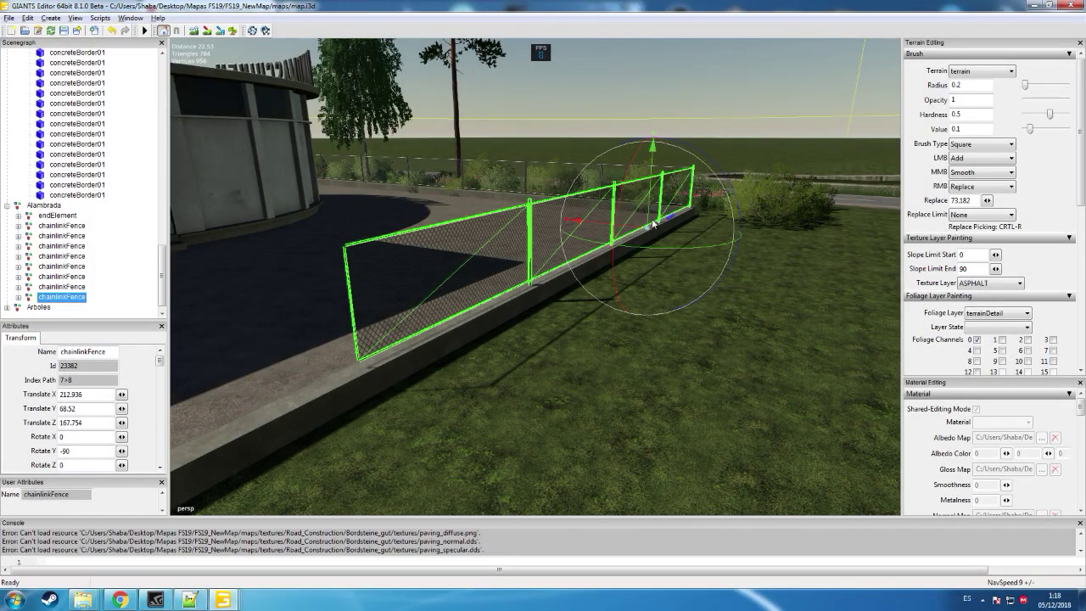
- Move the duplicated fence section along the side wall to Translate X 236.98, next to the existing fence's end post
{"action": "left_click_drag", "start_coordinate": [665, 223], "coordinate": [596, 241]}
{"action": "left_click_drag", "start_coordinate": [340, 299], "coordinate": [291, 311]}
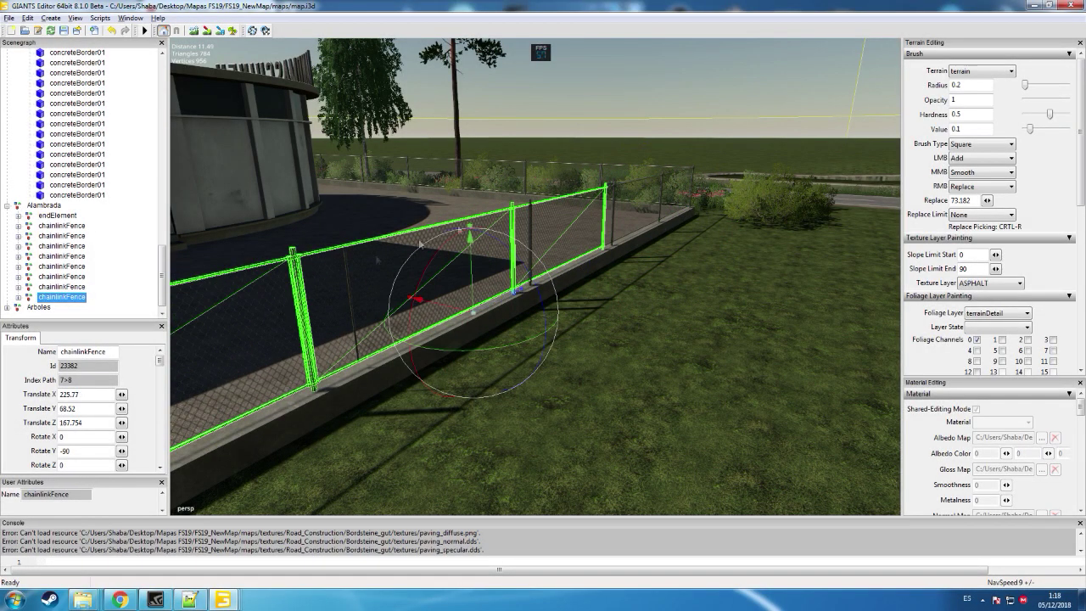
{"action": "left_click_drag", "start_coordinate": [310, 237], "coordinate": [462, 206], "text": "alt"}
{"action": "left_click_drag", "start_coordinate": [881, 286], "coordinate": [312, 347], "text": "alt"}
{"action": "scroll", "coordinate": [514, 298], "scroll_direction": "up", "scroll_amount": 8}
{"action": "left_click_drag", "start_coordinate": [595, 329], "coordinate": [565, 317], "text": "alt"}
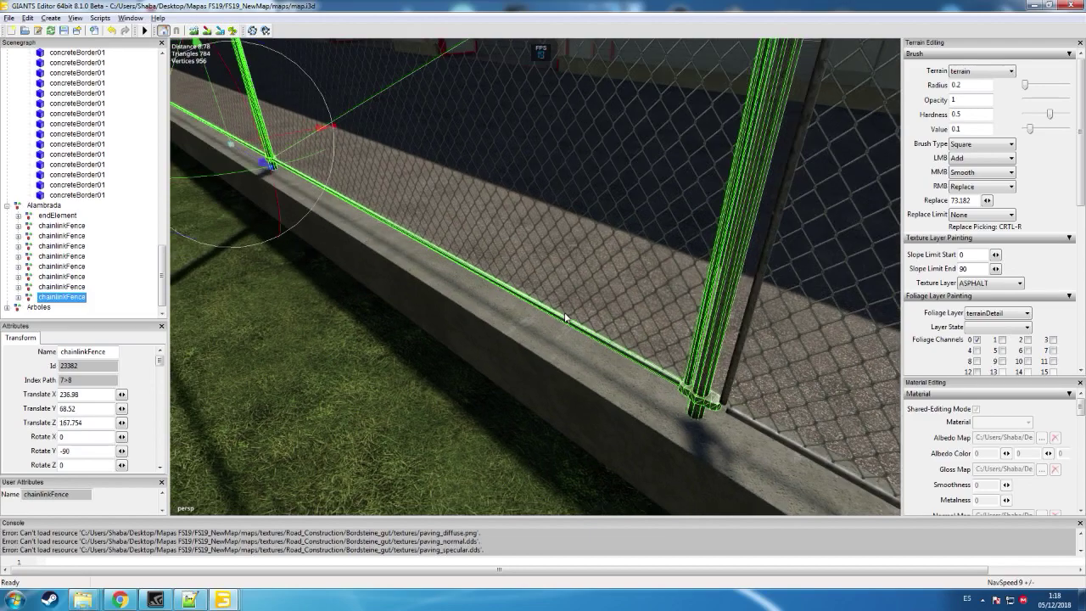
- Refine the duplicated fence section's position to Translate X 236.935 so its end post meets the neighbouring section
{"action": "left_click", "coordinate": [249, 159]}
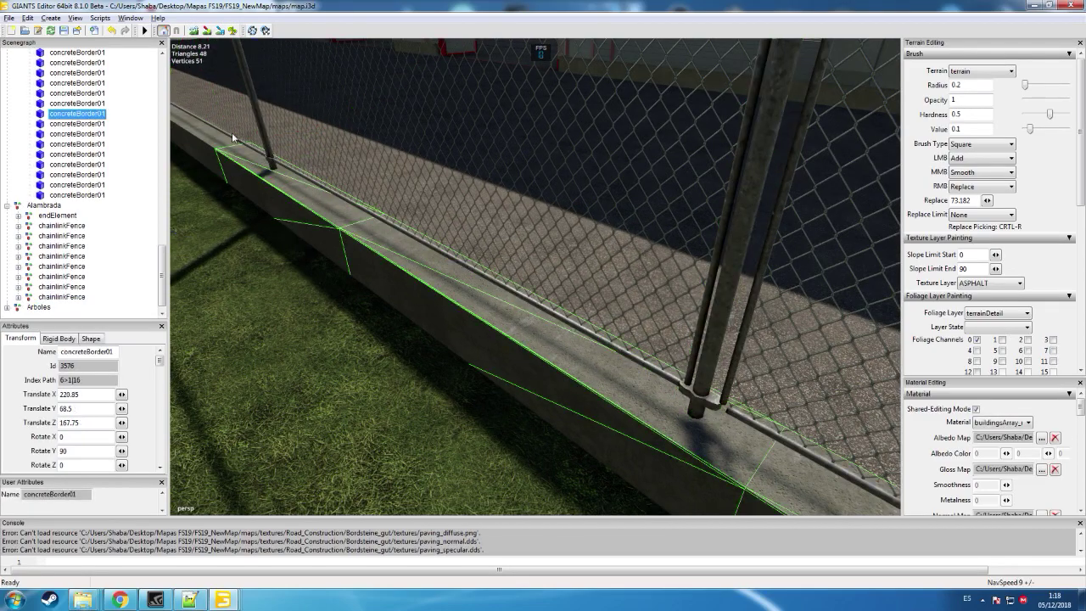
{"action": "left_click", "coordinate": [114, 30]}
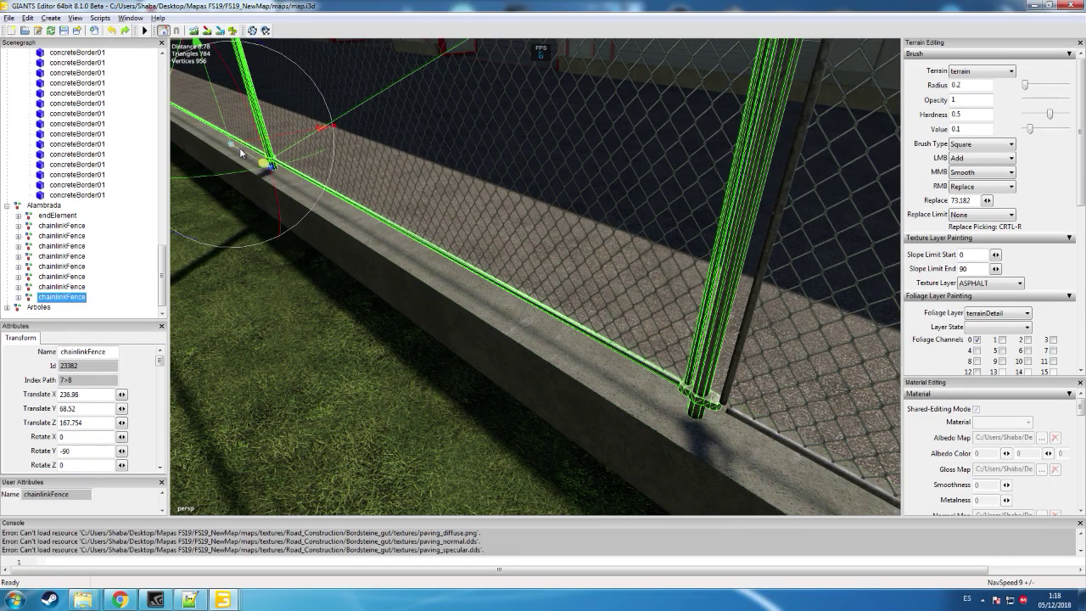
{"action": "left_click_drag", "start_coordinate": [240, 153], "coordinate": [282, 154]}
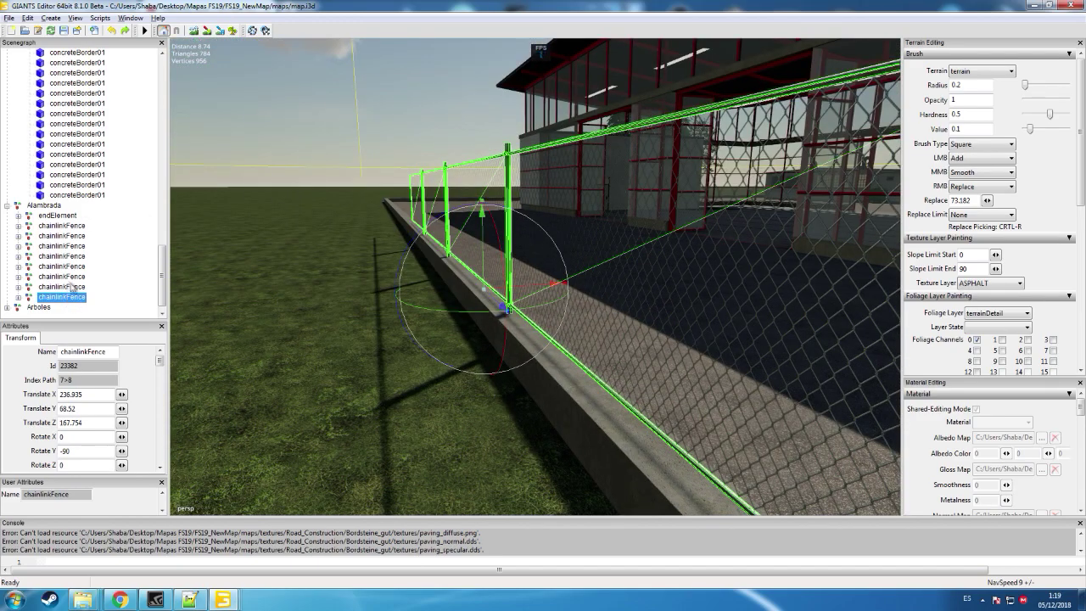
- Paste another chainlinkFence section into the Alambrada group and move it farther along the side wall to Translate X 260.98
{"action": "left_click", "coordinate": [44, 205]}
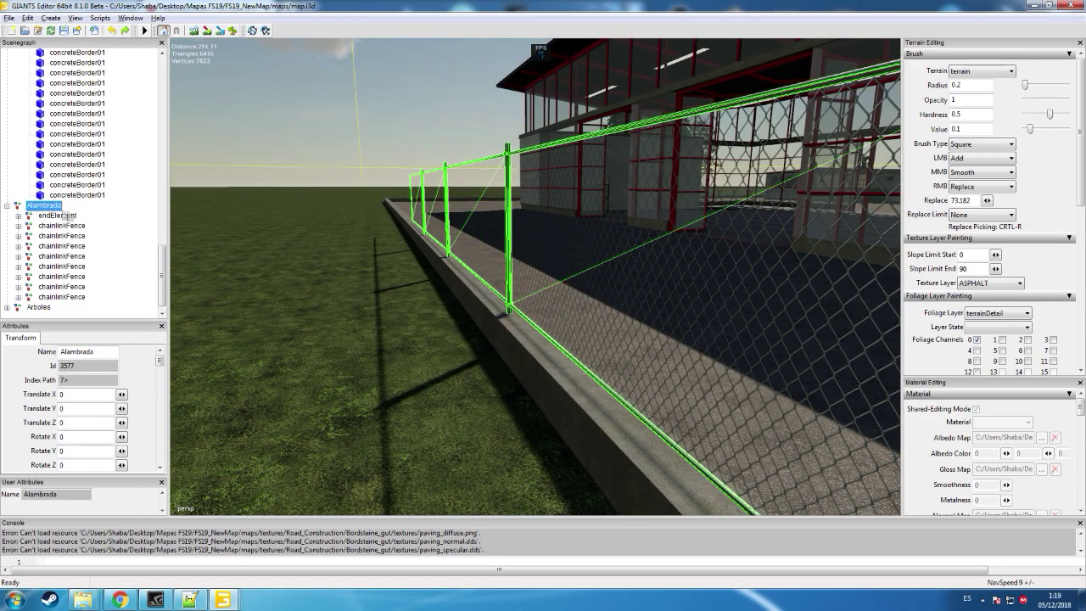
{"action": "key", "text": "ctrl+v"}
{"action": "left_click_drag", "start_coordinate": [318, 269], "coordinate": [580, 308], "text": "alt"}
{"action": "scroll", "coordinate": [237, 240], "scroll_direction": "up", "scroll_amount": 3}
{"action": "left_click_drag", "start_coordinate": [688, 202], "coordinate": [10, 293]}
{"action": "left_click_drag", "start_coordinate": [309, 231], "coordinate": [394, 272], "text": "alt"}
{"action": "left_click_drag", "start_coordinate": [474, 293], "coordinate": [115, 231]}
{"action": "left_click_drag", "start_coordinate": [399, 226], "coordinate": [446, 240], "text": "alt"}
{"action": "left_click_drag", "start_coordinate": [366, 244], "coordinate": [233, 204]}
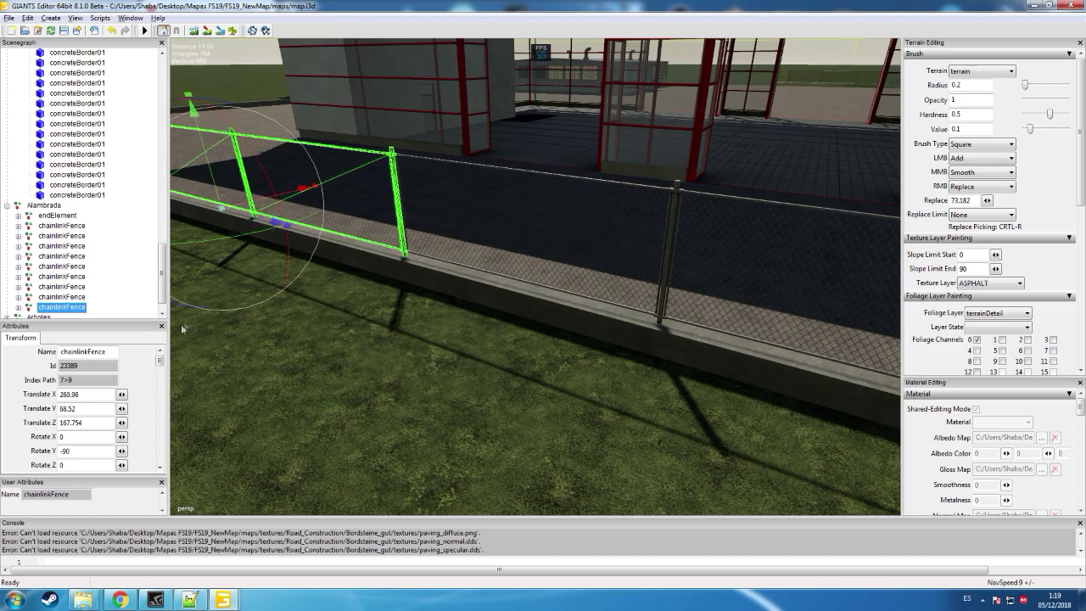
- Fine-tune the new fence section to Translate X 260.937 so its post lines up with the previous section
{"action": "left_click_drag", "start_coordinate": [343, 291], "coordinate": [308, 249], "text": "alt"}
{"action": "scroll", "coordinate": [356, 249], "scroll_direction": "up", "scroll_amount": 4}
{"action": "left_click_drag", "start_coordinate": [407, 247], "coordinate": [301, 269], "text": "alt"}
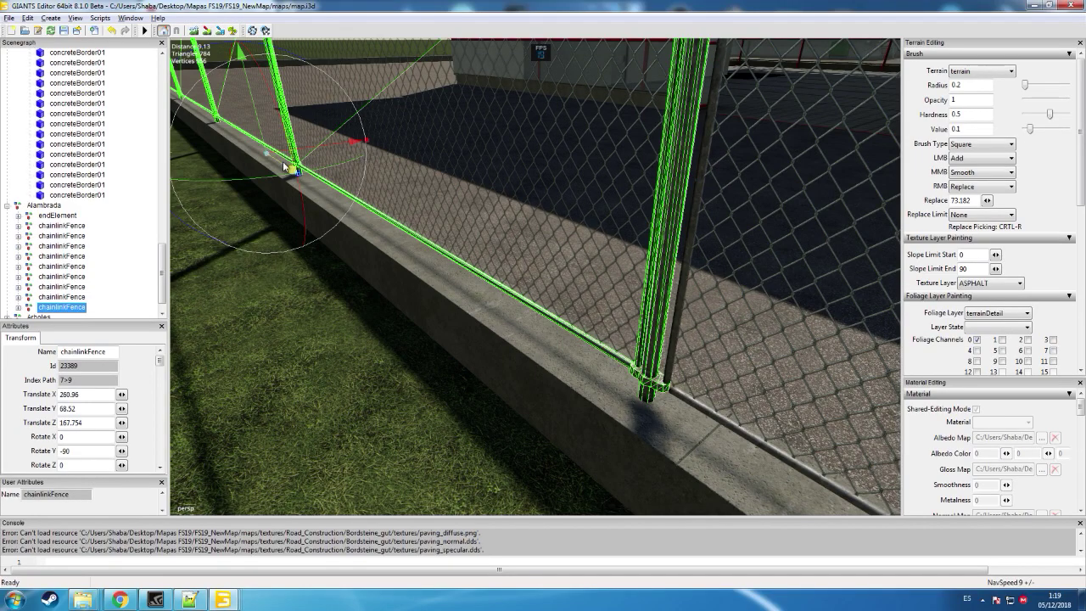
{"action": "left_click_drag", "start_coordinate": [284, 163], "coordinate": [285, 161]}
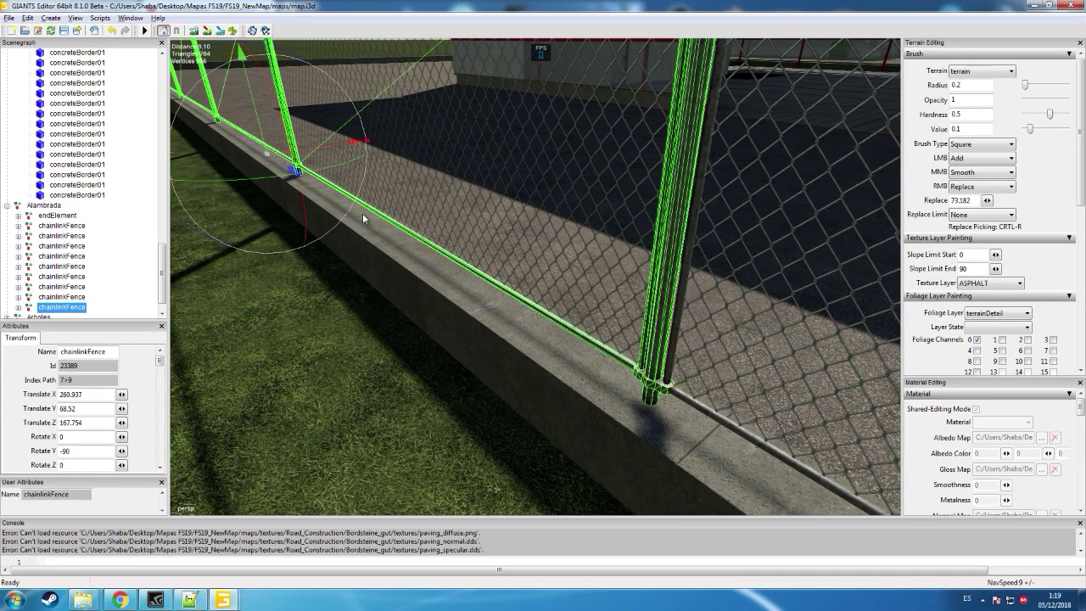
{"action": "left_click_drag", "start_coordinate": [362, 215], "coordinate": [331, 210], "text": "alt"}
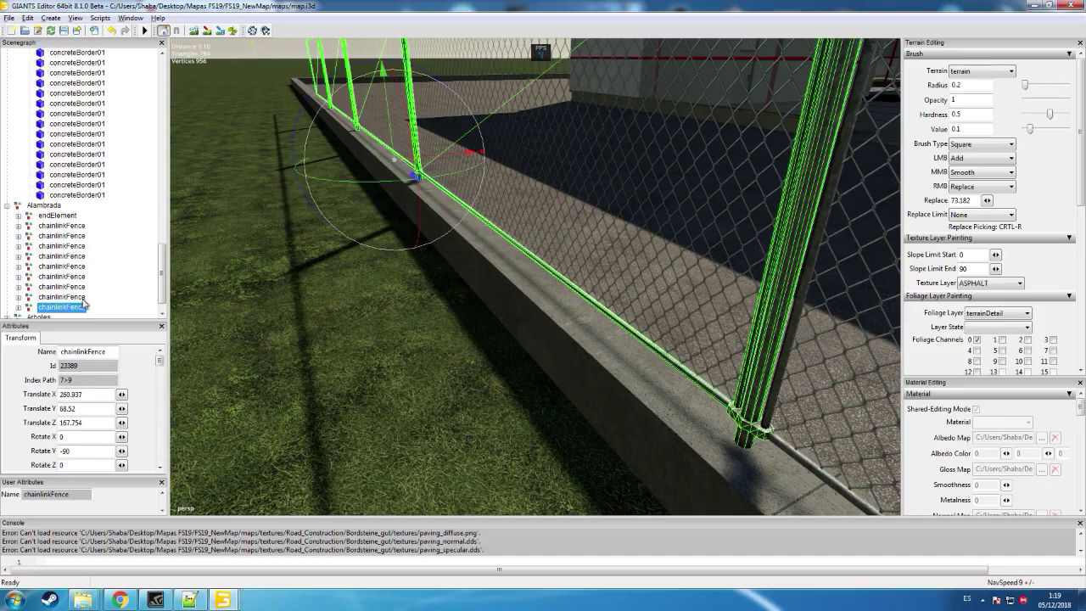
- Paste a further chainlinkFence section into the Alambrada group and move it along the side wall to Translate X 285.493
{"action": "left_click", "coordinate": [48, 207]}
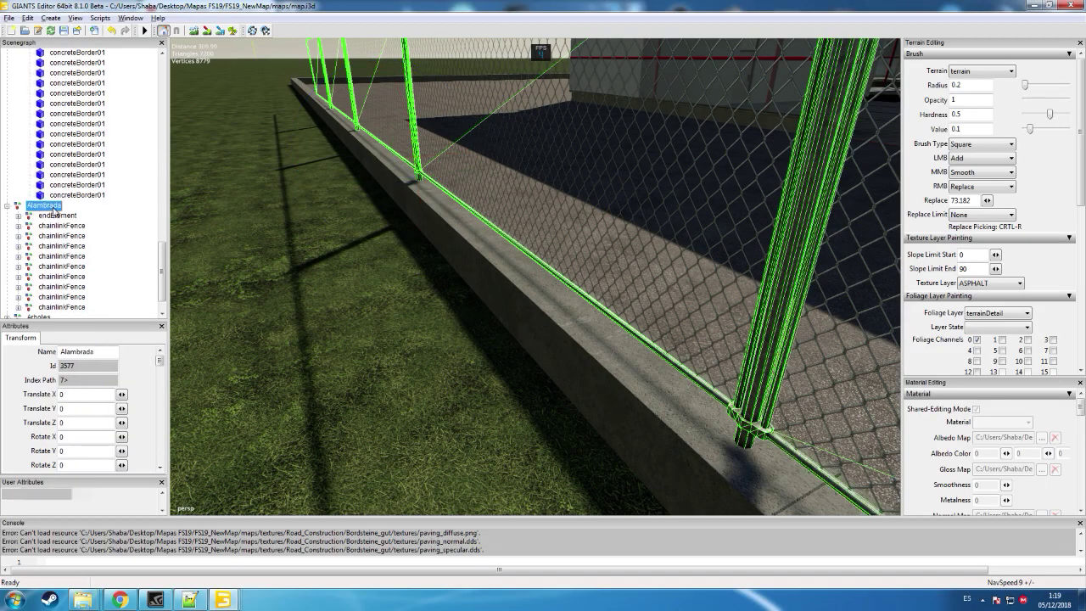
{"action": "key", "text": "ctrl+v"}
{"action": "left_click_drag", "start_coordinate": [353, 287], "coordinate": [270, 217], "text": "alt"}
{"action": "scroll", "coordinate": [404, 295], "scroll_direction": "down", "scroll_amount": 4}
{"action": "mouse_move", "coordinate": [361, 244]}
{"action": "left_mouse_down", "text": "alt"}
{"action": "mouse_move", "coordinate": [306, 211]}
{"action": "mouse_move", "coordinate": [278, 209]}
{"action": "mouse_move", "coordinate": [351, 241]}
{"action": "left_mouse_up", "text": "alt"}
{"action": "scroll", "coordinate": [277, 209], "scroll_direction": "up", "scroll_amount": 5}
{"action": "scroll", "coordinate": [284, 208], "scroll_direction": "up", "scroll_amount": 3}
{"action": "left_click_drag", "start_coordinate": [442, 294], "coordinate": [441, 311], "text": "alt"}
{"action": "scroll", "coordinate": [442, 305], "scroll_direction": "up", "scroll_amount": 3}
{"action": "scroll", "coordinate": [441, 305], "scroll_direction": "up", "scroll_amount": 1}
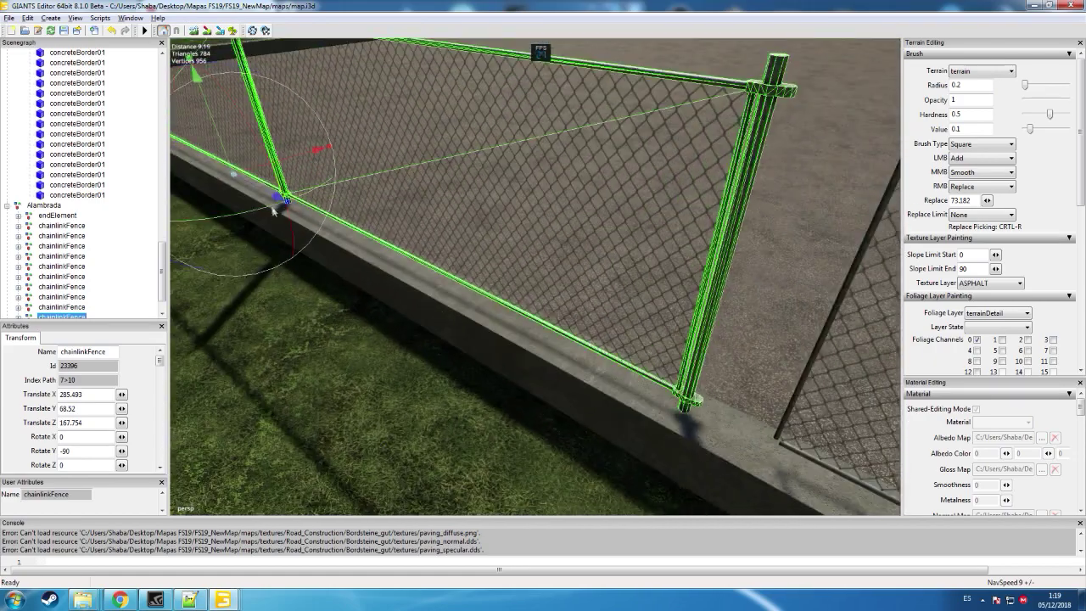
- Align the fence section with the previous one at Translate X 284.936 and check its end at the wall corner
{"action": "left_click_drag", "start_coordinate": [280, 200], "coordinate": [304, 211]}
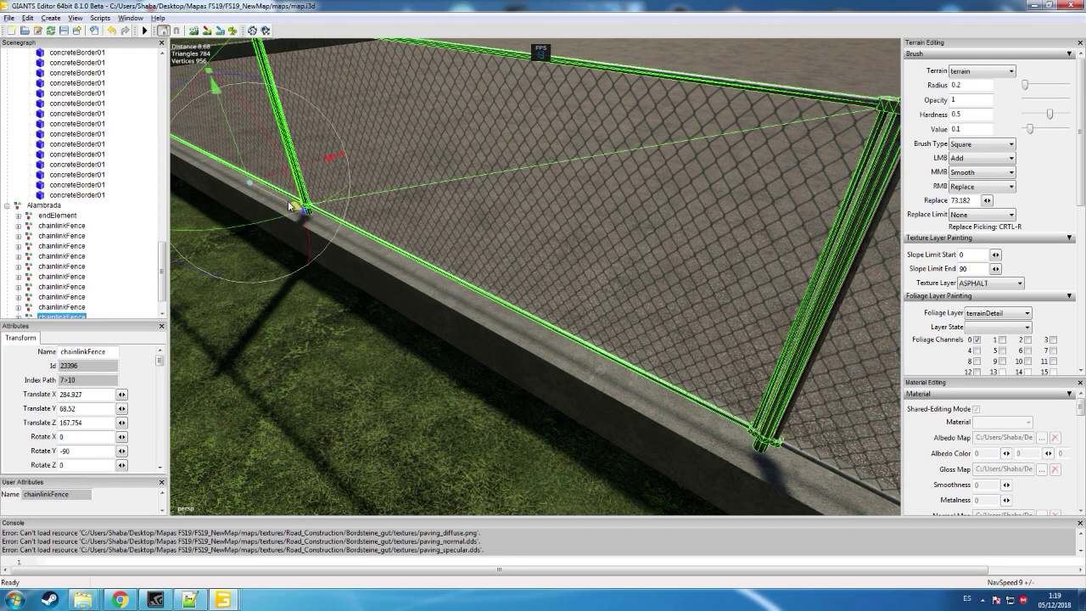
{"action": "left_click_drag", "start_coordinate": [291, 205], "coordinate": [502, 287]}
{"action": "scroll", "coordinate": [277, 209], "scroll_direction": "up", "scroll_amount": 5}
{"action": "scroll", "coordinate": [274, 203], "scroll_direction": "up", "scroll_amount": 3}
{"action": "scroll", "coordinate": [309, 231], "scroll_direction": "up", "scroll_amount": 3}
{"action": "scroll", "coordinate": [413, 254], "scroll_direction": "up", "scroll_amount": 2}
{"action": "scroll", "coordinate": [503, 287], "scroll_direction": "down", "scroll_amount": 5}
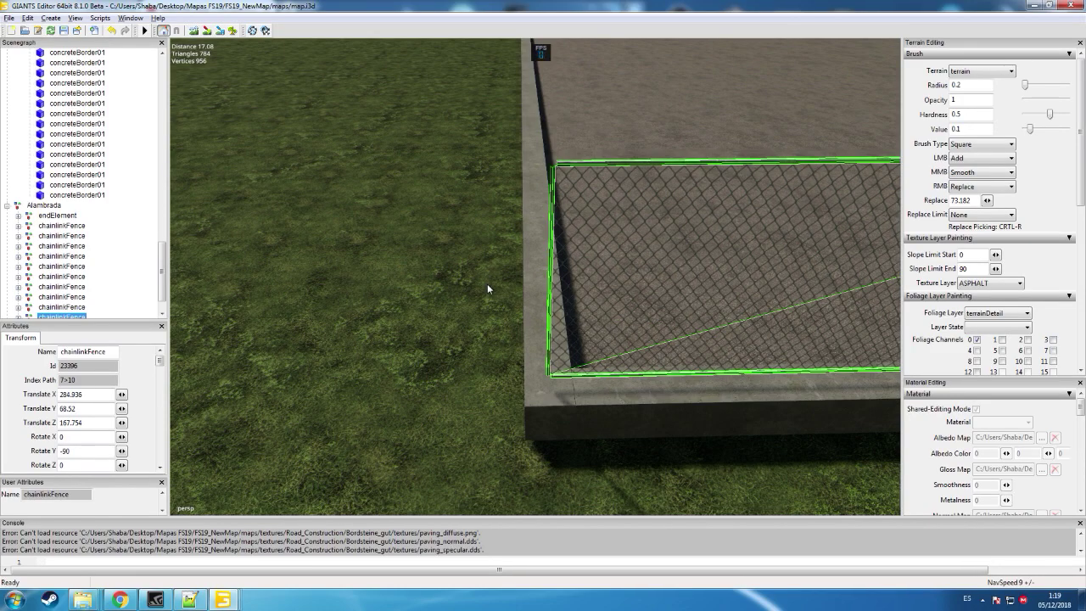
{"action": "left_click_drag", "start_coordinate": [488, 285], "coordinate": [549, 280], "text": "alt"}
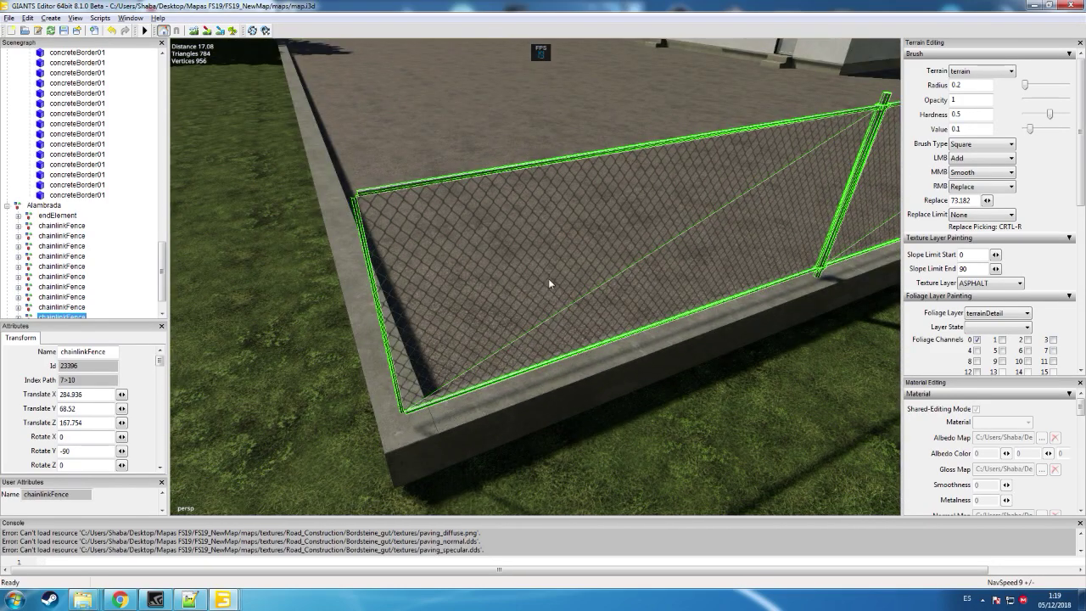
- Paste one more chainlinkFence section into the Alambrada group and move it to the wall corner at Translate X 300.004
{"action": "left_click", "coordinate": [52, 206]}
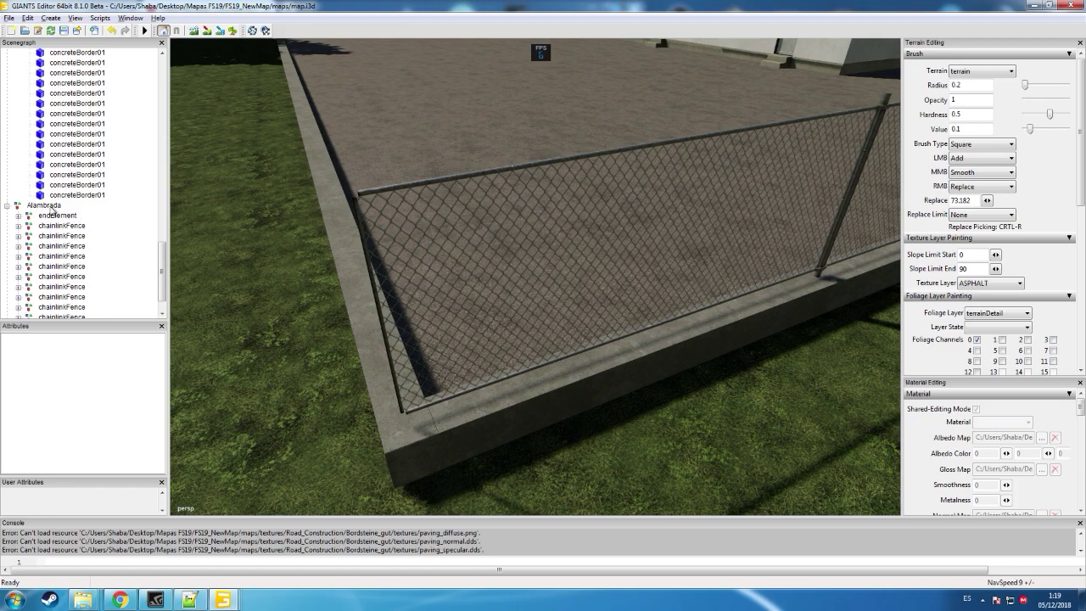
{"action": "key", "text": "ctrl+v"}
{"action": "left_click_drag", "start_coordinate": [433, 254], "coordinate": [707, 203], "text": "alt"}
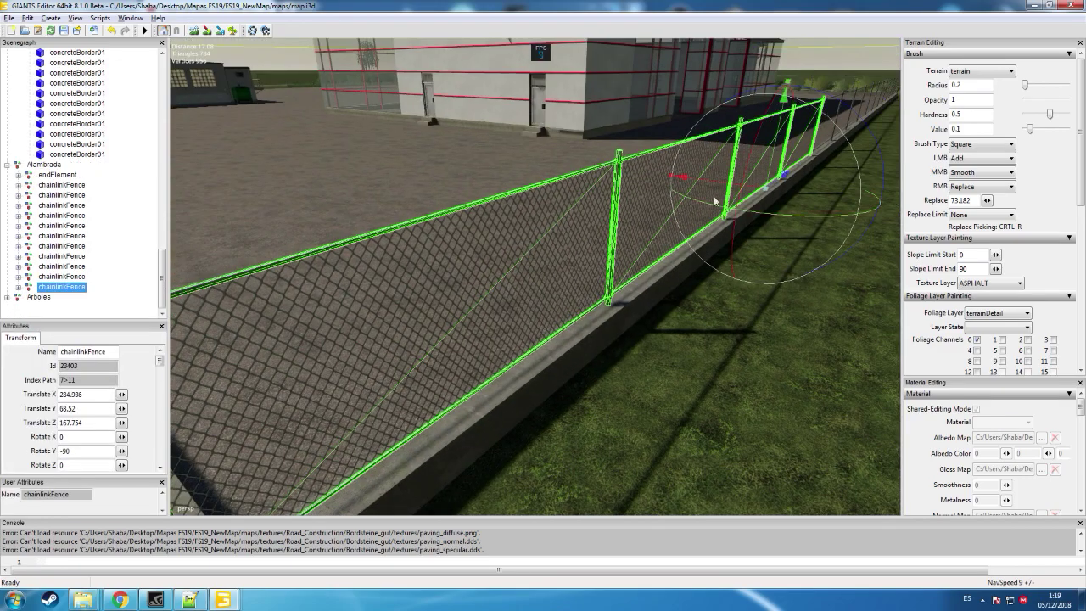
{"action": "left_click_drag", "start_coordinate": [777, 184], "coordinate": [338, 466]}
{"action": "left_click_drag", "start_coordinate": [316, 352], "coordinate": [473, 369], "text": "alt"}
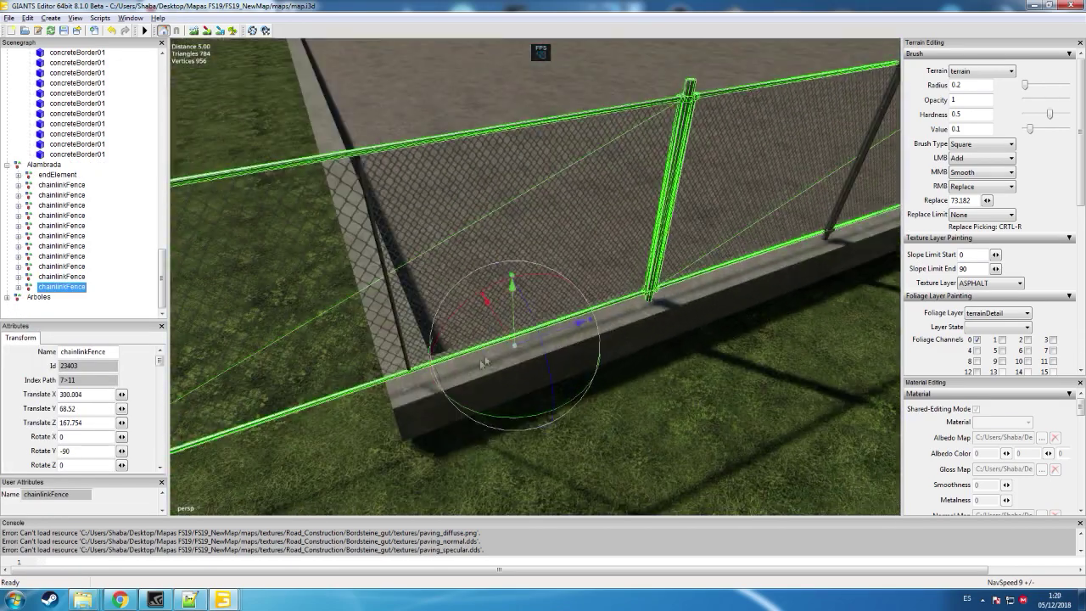
- Move the corner fence section to Translate X 301.115 and turn it along the crossing wall with Rotate Y 0
{"action": "left_click_drag", "start_coordinate": [535, 338], "coordinate": [341, 320]}
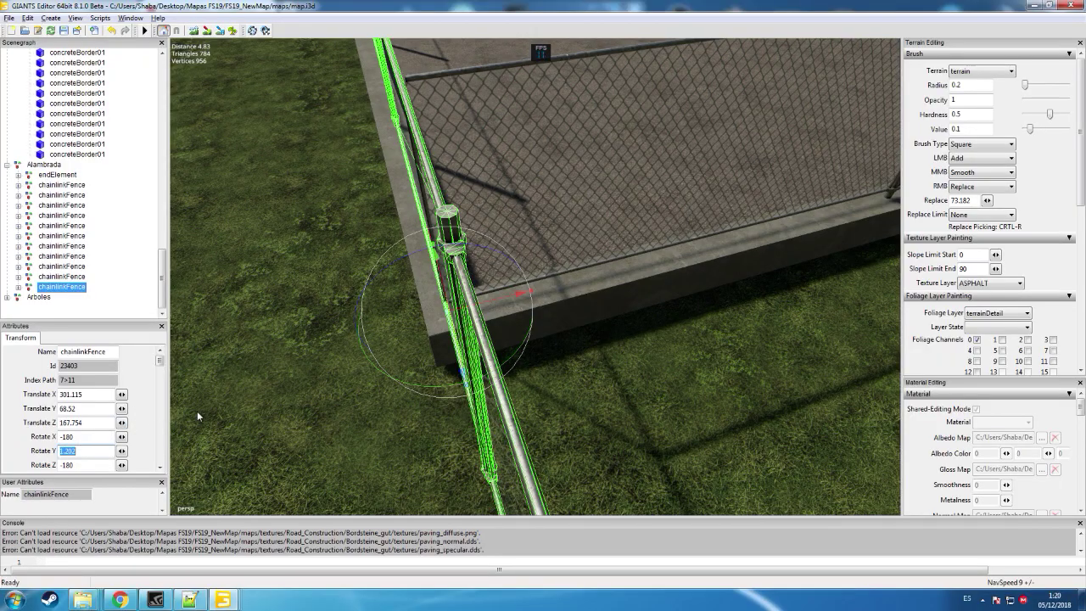
{"action": "type", "text": "0"}
{"action": "key", "text": "Return"}
- Slide the rotated fence section along the crossing wall to Translate Z 175.592 and shift it to Translate X 301.105
{"action": "left_click_drag", "start_coordinate": [419, 349], "coordinate": [234, 319], "text": "alt"}
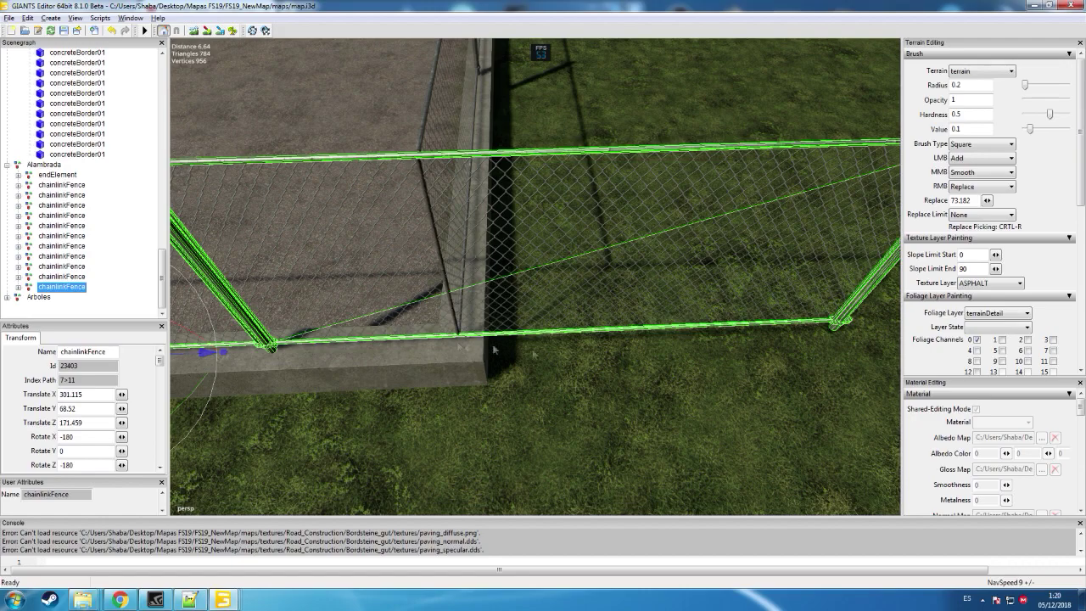
{"action": "left_click_drag", "start_coordinate": [495, 350], "coordinate": [431, 317], "text": "alt"}
{"action": "left_click_drag", "start_coordinate": [386, 269], "coordinate": [344, 226]}
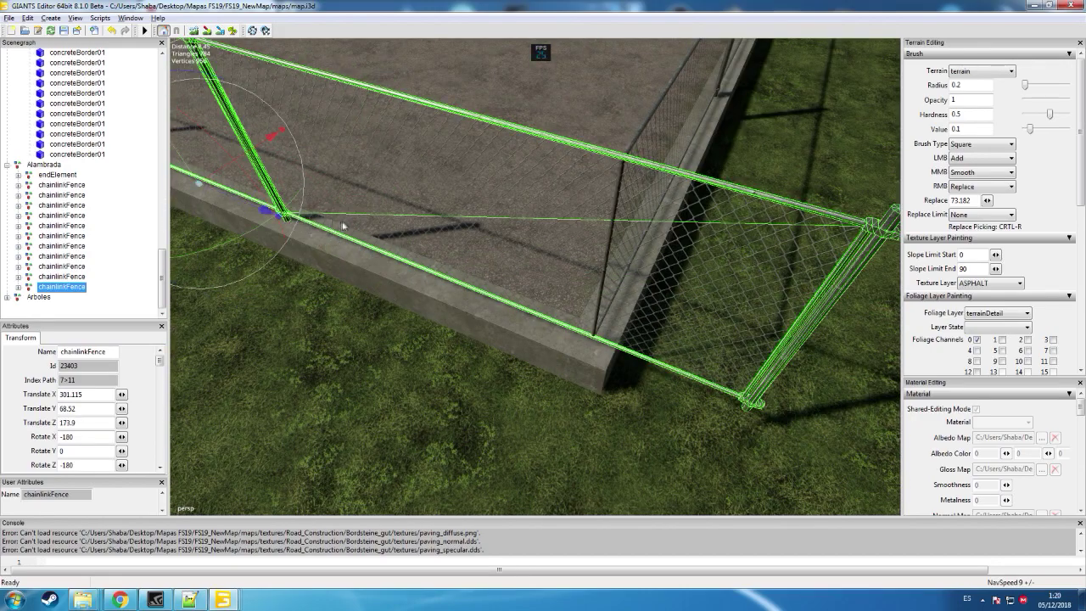
{"action": "left_click_drag", "start_coordinate": [263, 212], "coordinate": [177, 180]}
{"action": "left_click_drag", "start_coordinate": [348, 197], "coordinate": [214, 222], "text": "alt"}
{"action": "scroll", "coordinate": [351, 226], "scroll_direction": "up", "scroll_amount": 5}
{"action": "scroll", "coordinate": [215, 222], "scroll_direction": "down", "scroll_amount": 4}
{"action": "left_click_drag", "start_coordinate": [374, 260], "coordinate": [371, 225], "text": "alt"}
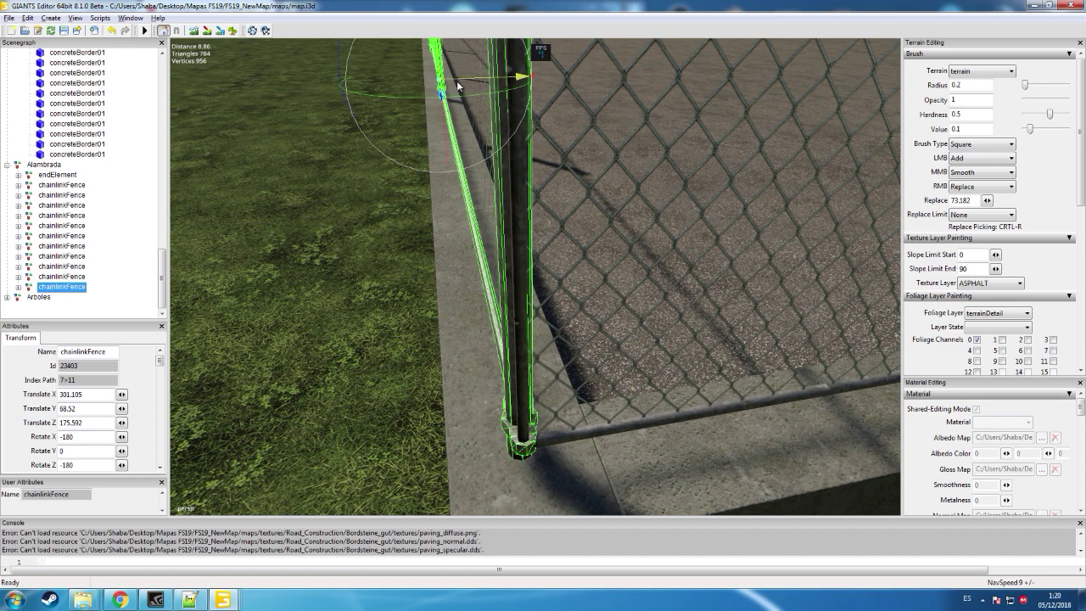
- Try Translate X 301.105 for the rotated fence section, comparing its end post with the corner post up close
{"action": "left_click_drag", "start_coordinate": [457, 82], "coordinate": [457, 82]}
{"action": "key", "text": "BackSpace"}
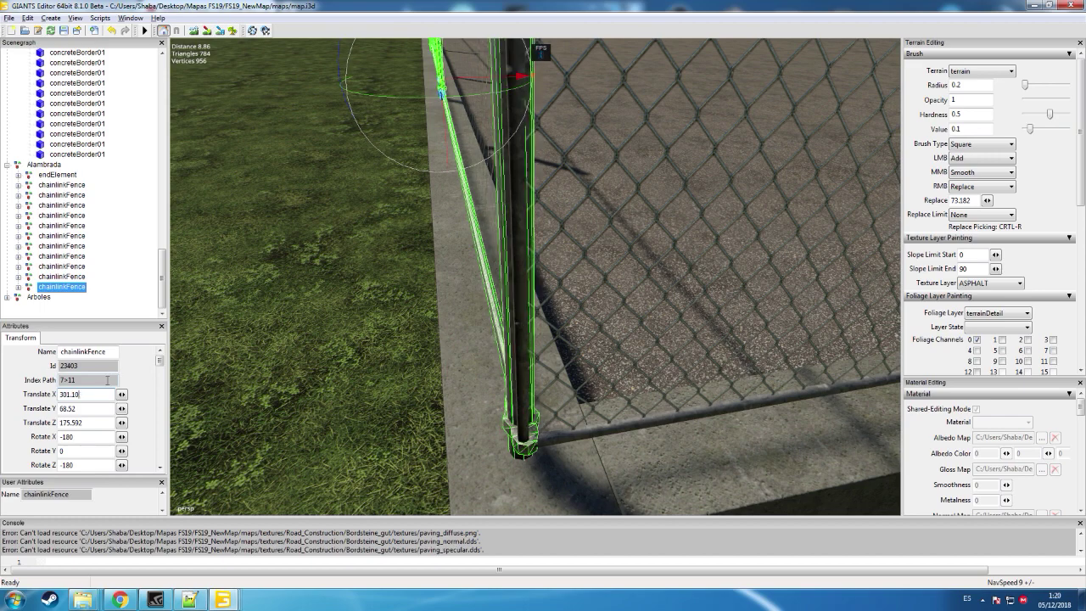
{"action": "type", "text": "5"}
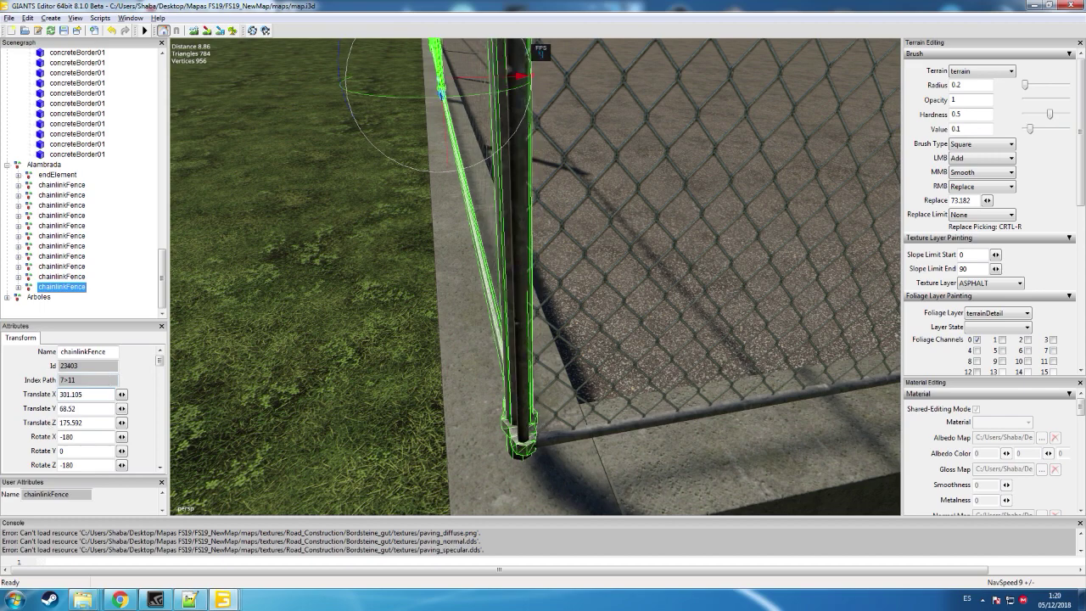
{"action": "left_click_drag", "start_coordinate": [200, 365], "coordinate": [206, 399], "text": "alt"}
{"action": "scroll", "coordinate": [205, 400], "scroll_direction": "up", "scroll_amount": 2}
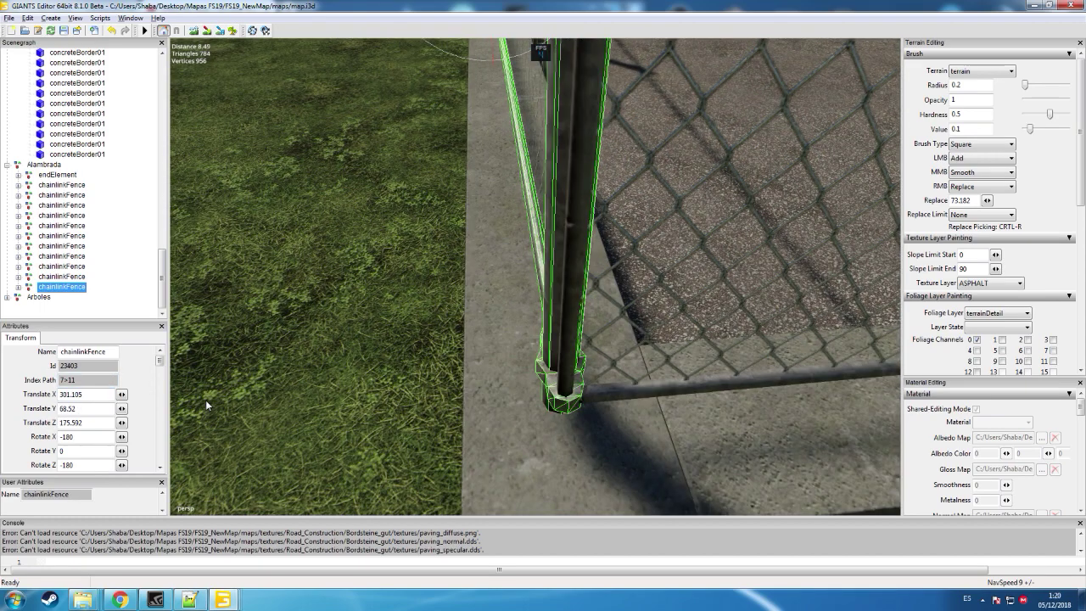
{"action": "scroll", "coordinate": [205, 399], "scroll_direction": "up", "scroll_amount": 2}
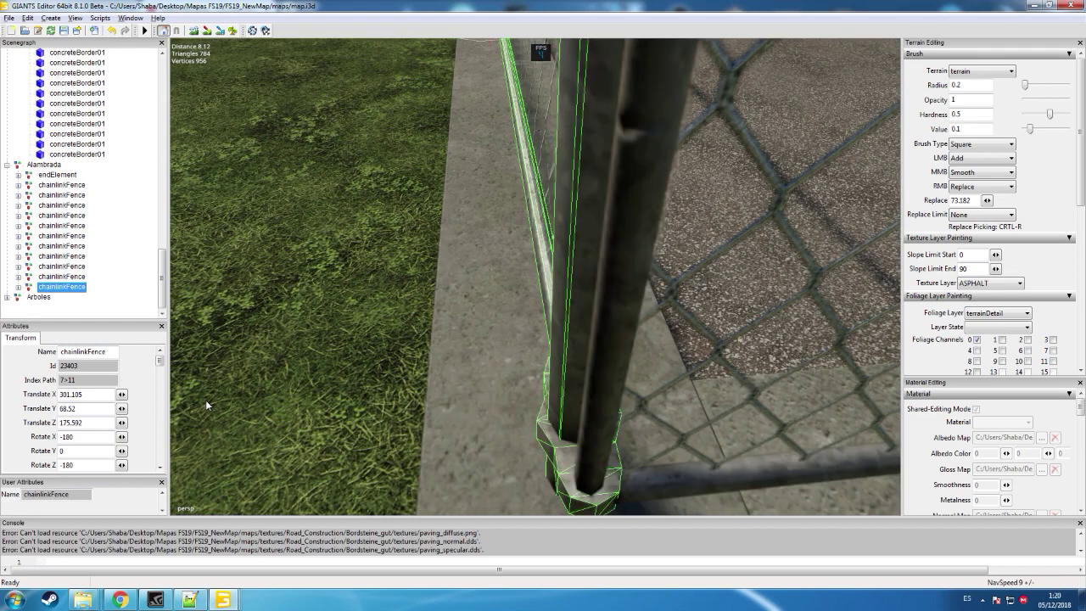
- Set the rotated fence section's Translate X to 301.11 and inspect its joint at the wall corner
{"action": "left_click", "coordinate": [89, 394]}
{"action": "key", "text": "BackSpace"}
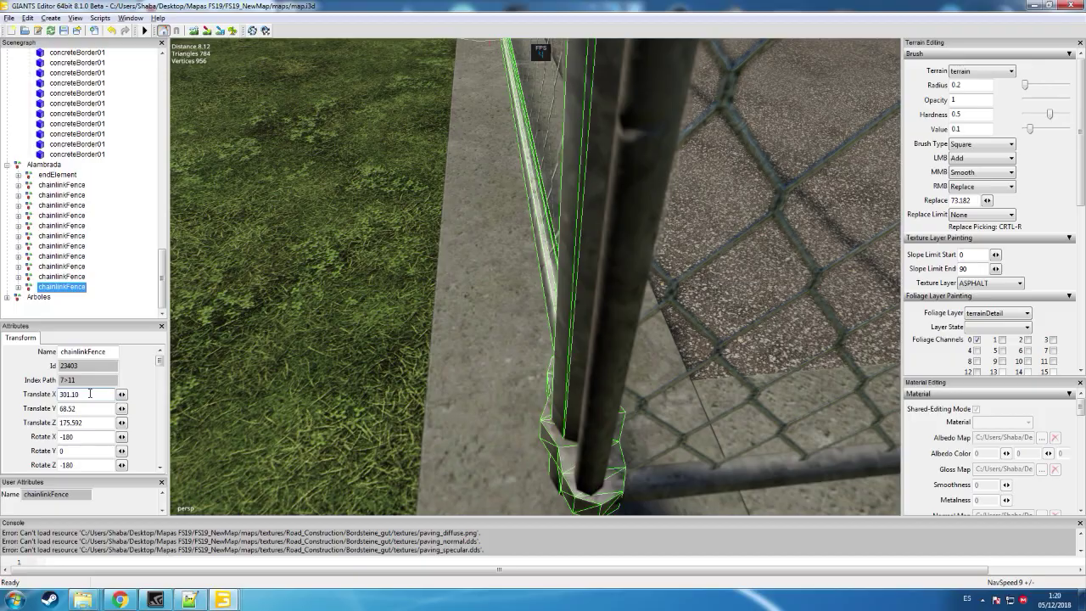
{"action": "type", "text": "1"}
{"action": "left_click_drag", "start_coordinate": [237, 370], "coordinate": [462, 377], "text": "alt"}
{"action": "scroll", "coordinate": [369, 376], "scroll_direction": "down", "scroll_amount": 3}
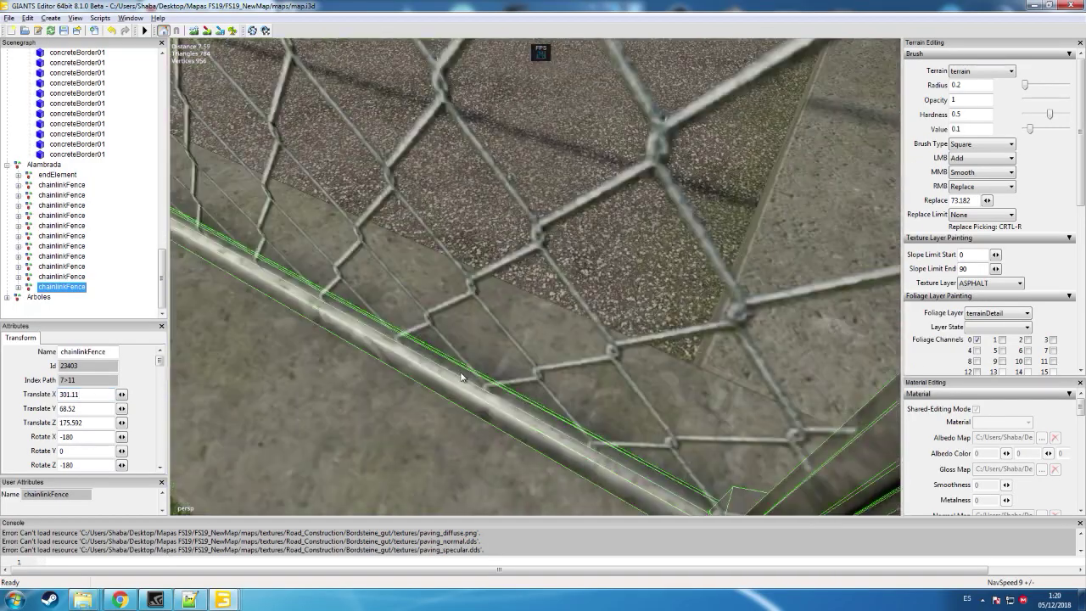
{"action": "scroll", "coordinate": [461, 377], "scroll_direction": "down", "scroll_amount": 3}
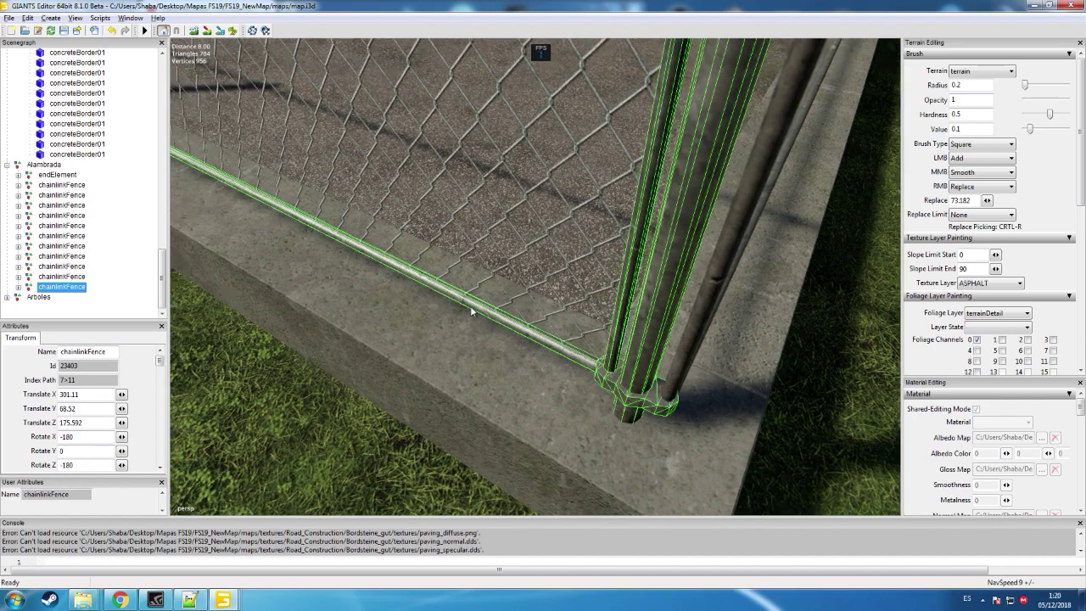
- Set the rotated fence section's Translate Z to 175.58, trying 175.6 and 175.59 against the corner post
{"action": "left_click_drag", "start_coordinate": [471, 308], "coordinate": [341, 247], "text": "alt"}
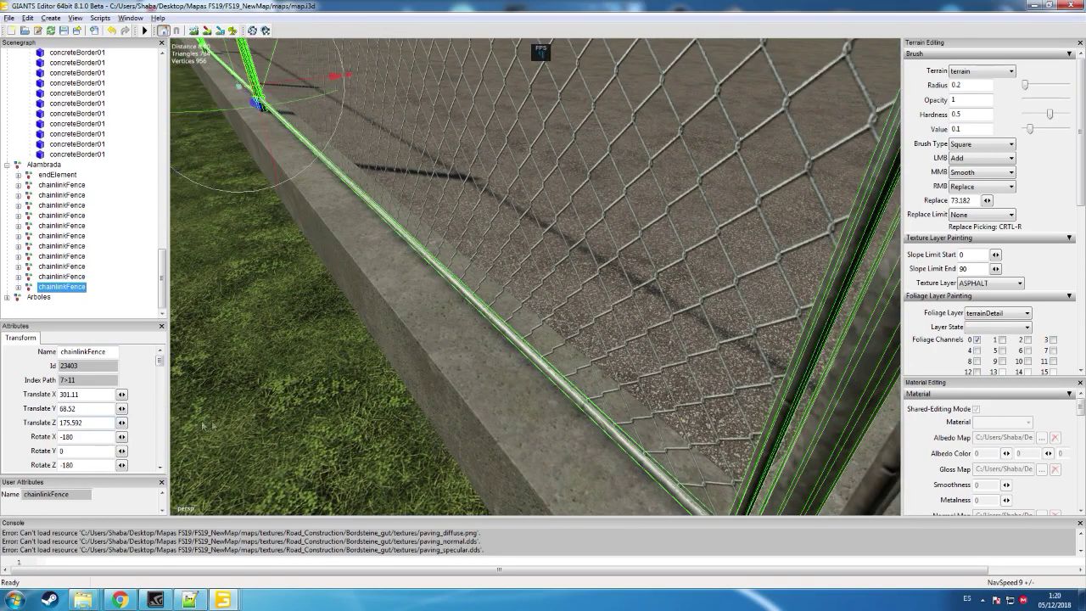
{"action": "left_click_drag", "start_coordinate": [400, 341], "coordinate": [451, 367], "text": "alt"}
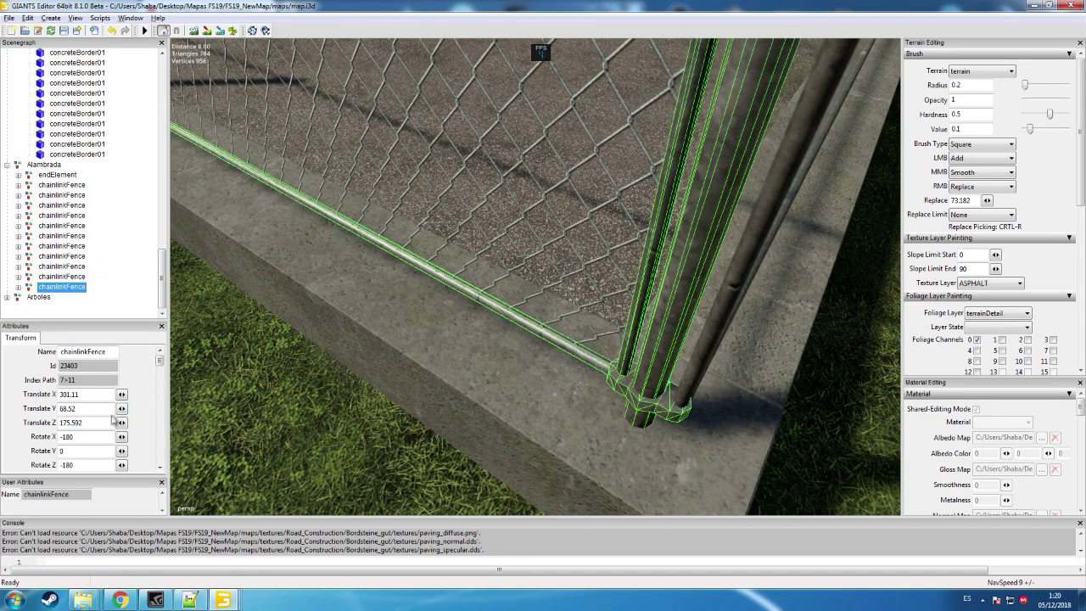
{"action": "key", "text": "BackSpace"}
{"action": "key", "text": "BackSpace"}
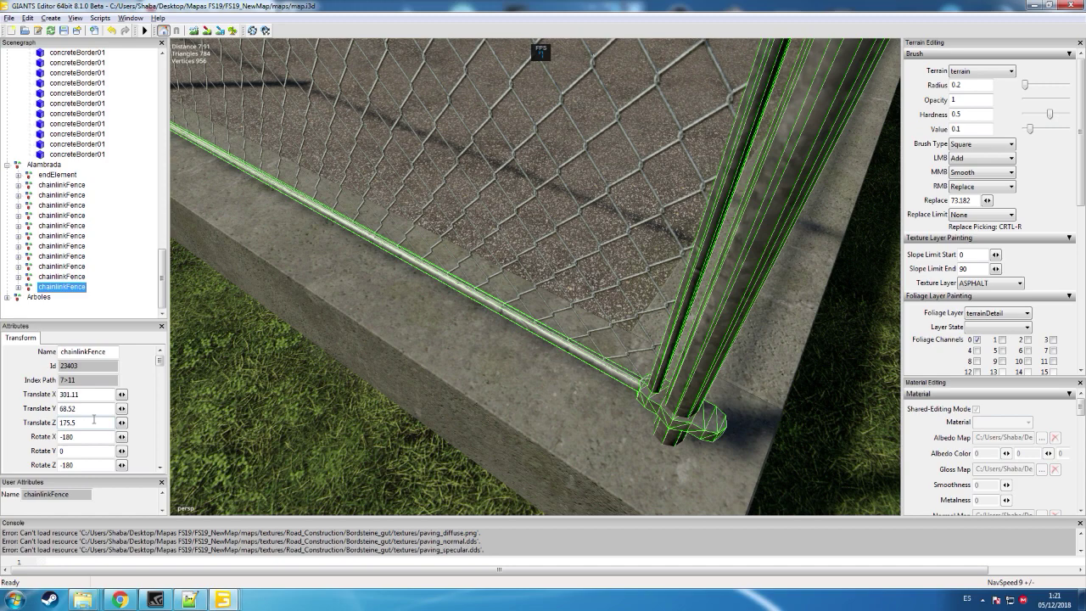
{"action": "key", "text": "BackSpace"}
{"action": "type", "text": "6"}
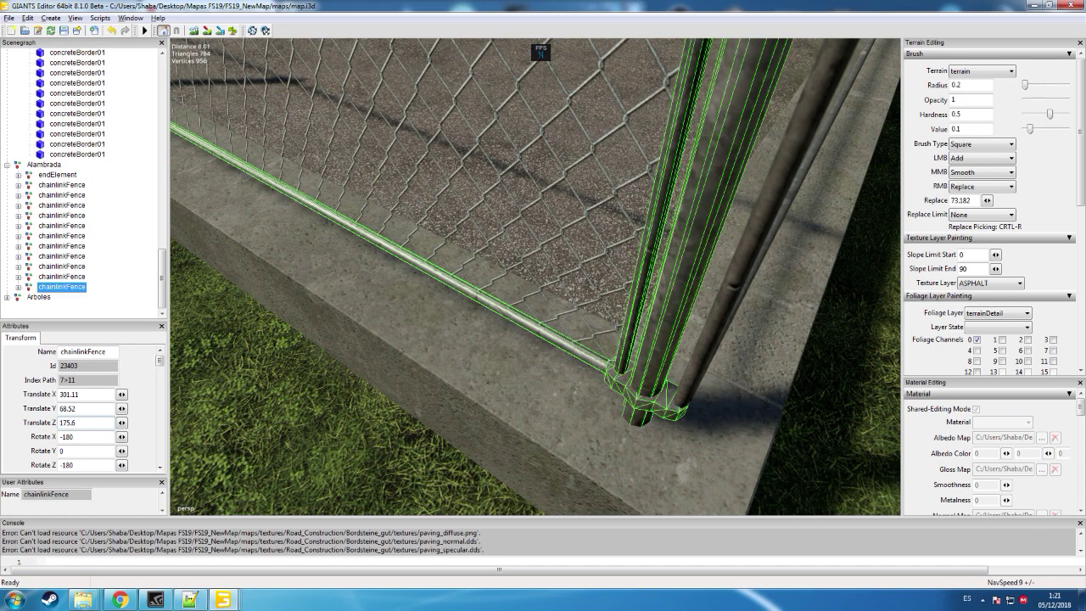
{"action": "key", "text": "BackSpace"}
{"action": "type", "text": "5"}
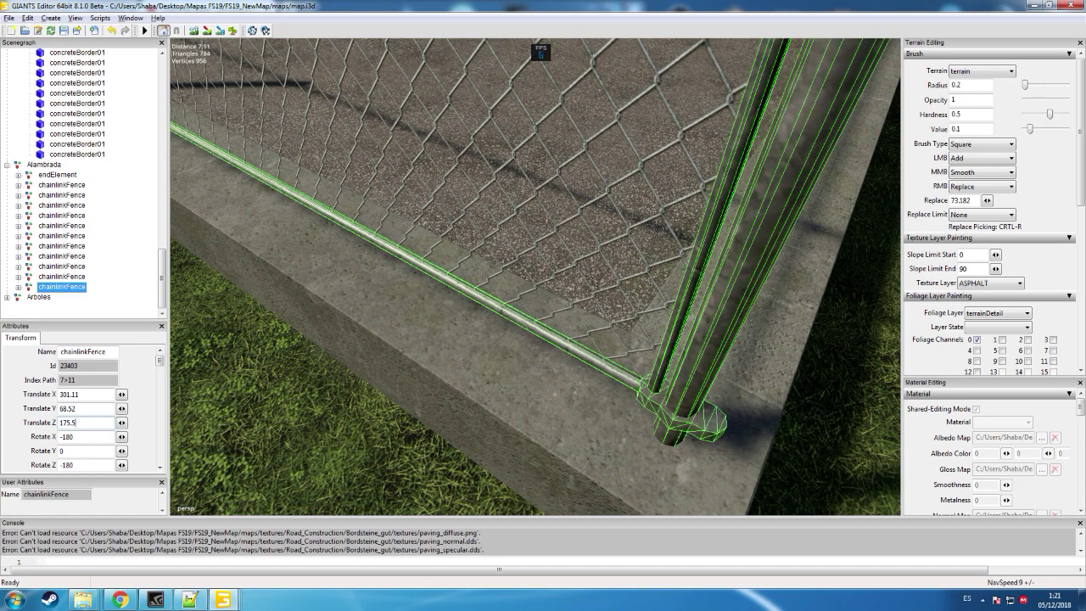
{"action": "type", "text": "9"}
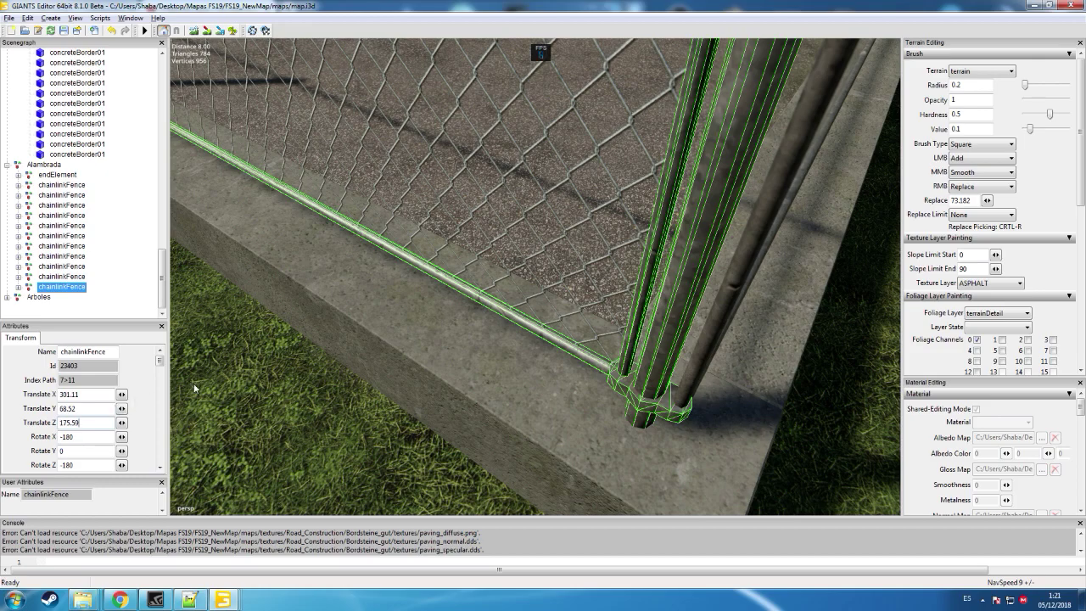
{"action": "key", "text": "BackSpace"}
{"action": "type", "text": "8"}
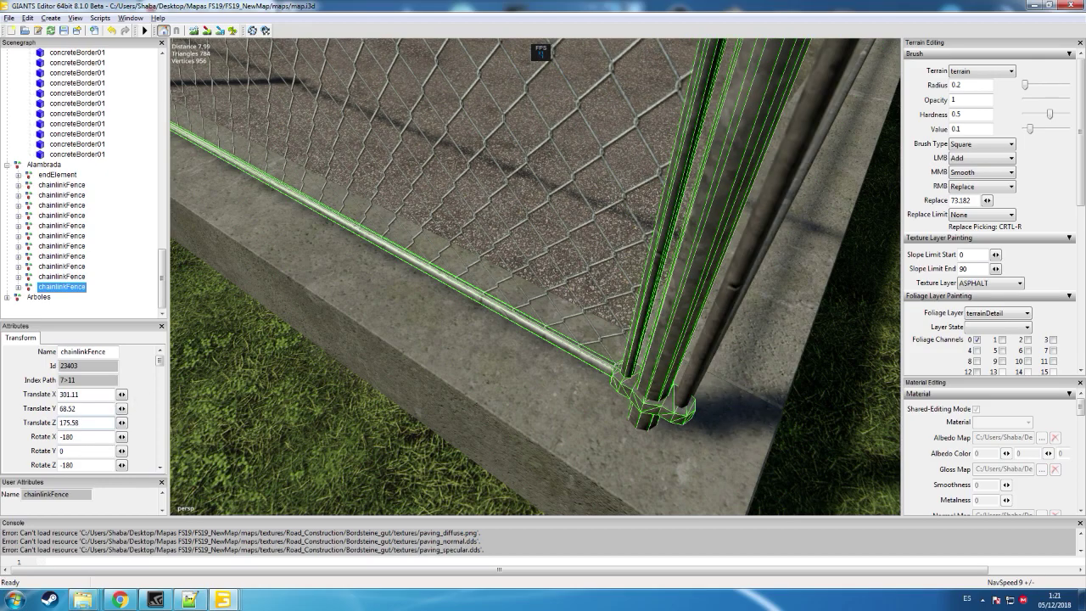
- Paste a copy of the rotated fence section into the Alambrada group and slide it along the wall to Translate Z 200.675
{"action": "scroll", "coordinate": [468, 312], "scroll_direction": "down", "scroll_amount": 5}
{"action": "left_click_drag", "start_coordinate": [467, 312], "coordinate": [379, 243], "text": "alt"}
{"action": "scroll", "coordinate": [283, 194], "scroll_direction": "up", "scroll_amount": 3}
{"action": "scroll", "coordinate": [379, 243], "scroll_direction": "down", "scroll_amount": 2}
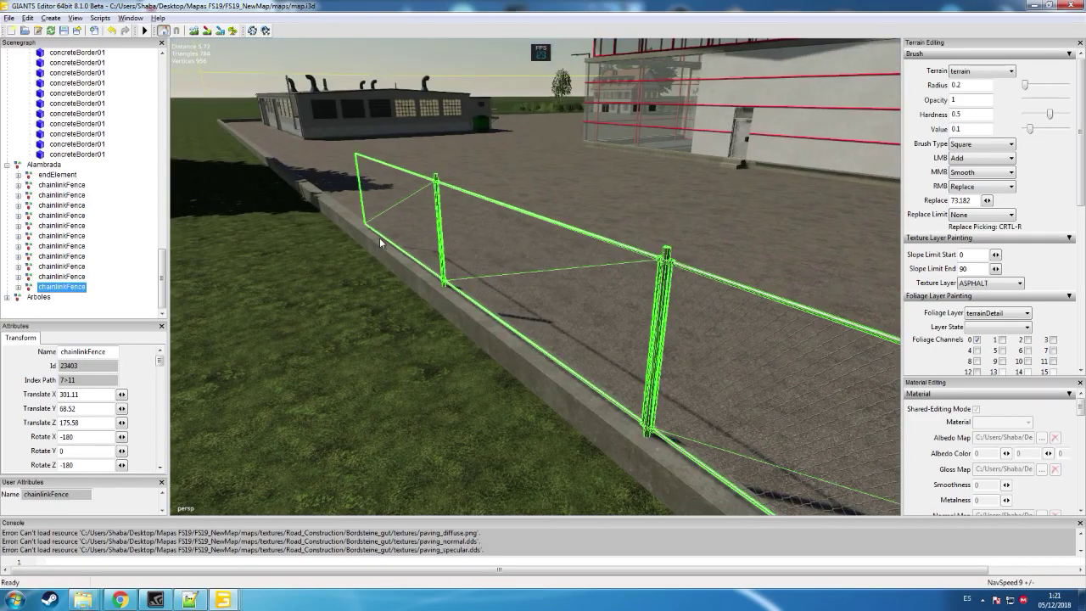
{"action": "left_click", "coordinate": [62, 166]}
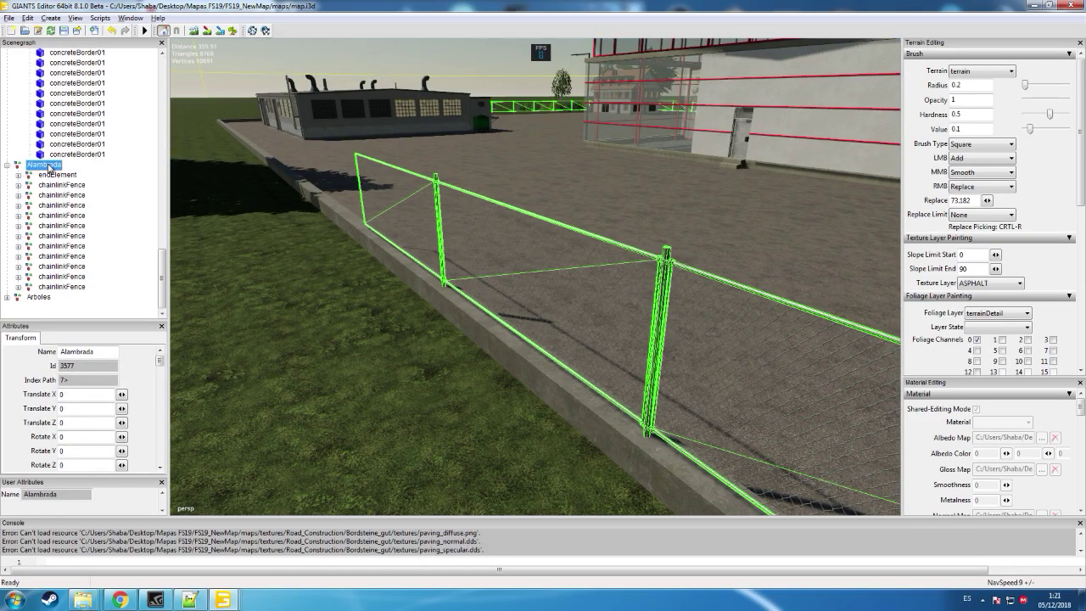
{"action": "key", "text": "ctrl+v"}
{"action": "left_click_drag", "start_coordinate": [419, 257], "coordinate": [650, 349], "text": "alt"}
{"action": "left_click_drag", "start_coordinate": [468, 197], "coordinate": [435, 209]}
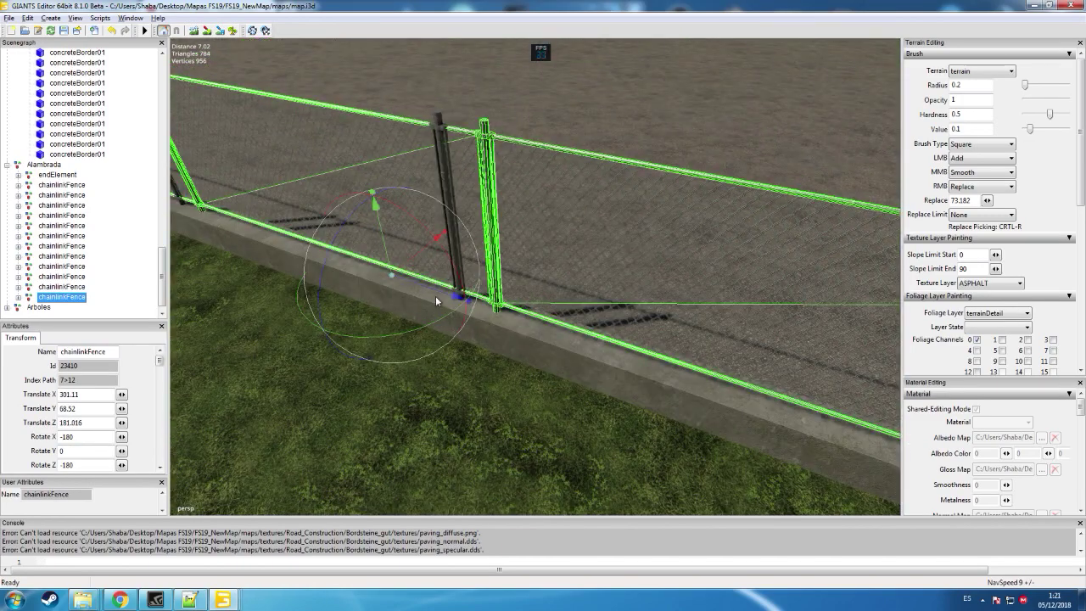
{"action": "left_click_drag", "start_coordinate": [457, 297], "coordinate": [281, 199]}
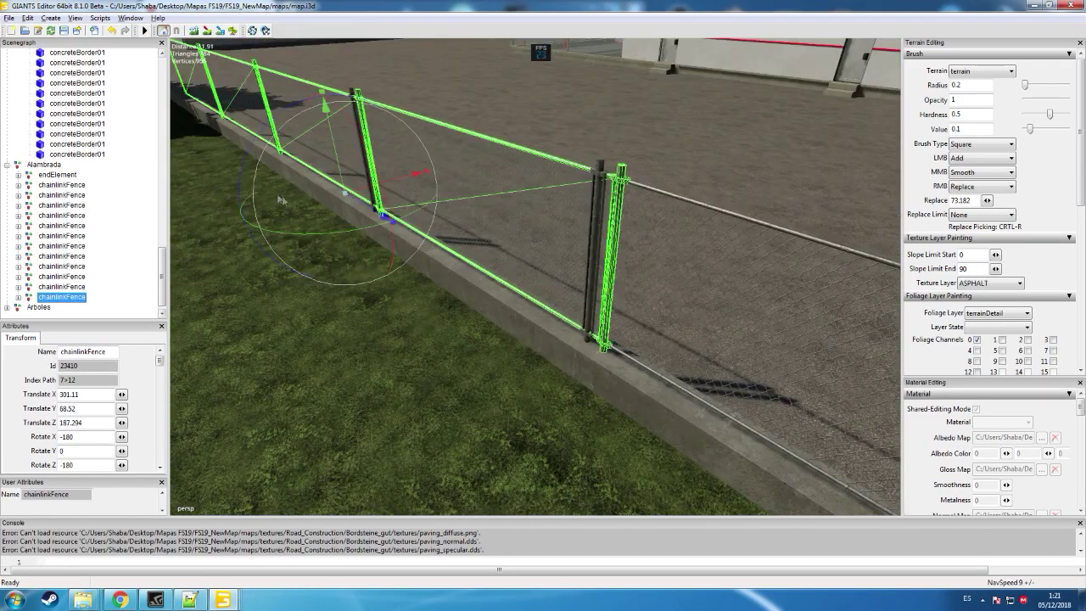
{"action": "left_click_drag", "start_coordinate": [366, 209], "coordinate": [233, 110]}
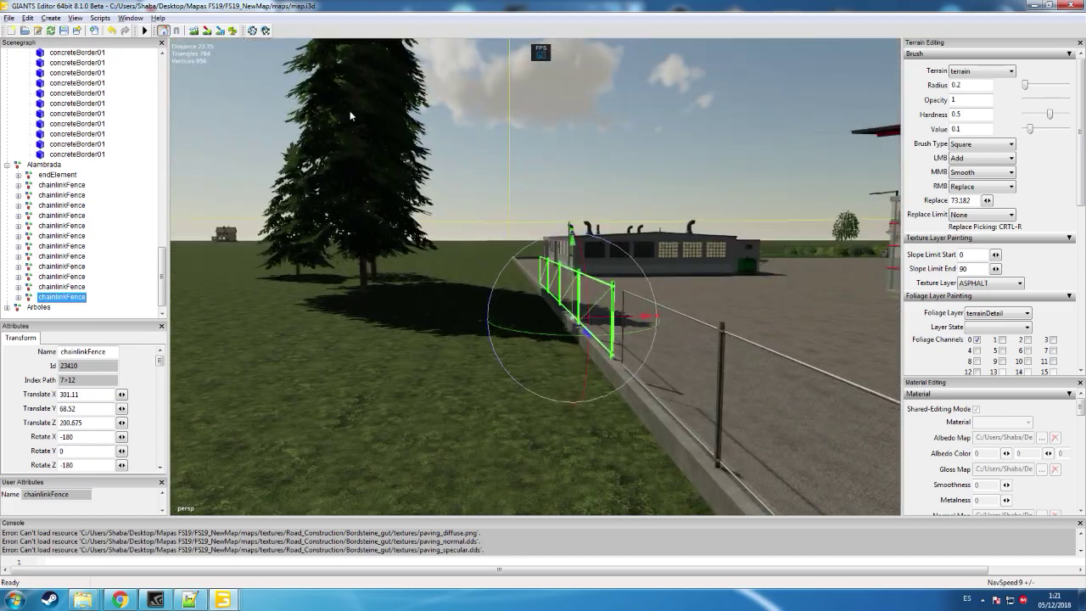
- Slide the pasted fence section back to Translate Z 199.588 so its end post meets the previous section
{"action": "scroll", "coordinate": [354, 105], "scroll_direction": "up", "scroll_amount": 5}
{"action": "left_click_drag", "start_coordinate": [356, 114], "coordinate": [482, 206], "text": "alt"}
{"action": "left_click_drag", "start_coordinate": [229, 184], "coordinate": [246, 150]}
{"action": "scroll", "coordinate": [448, 209], "scroll_direction": "up", "scroll_amount": 2}
{"action": "scroll", "coordinate": [442, 217], "scroll_direction": "up", "scroll_amount": 3}
{"action": "scroll", "coordinate": [442, 218], "scroll_direction": "down", "scroll_amount": 4}
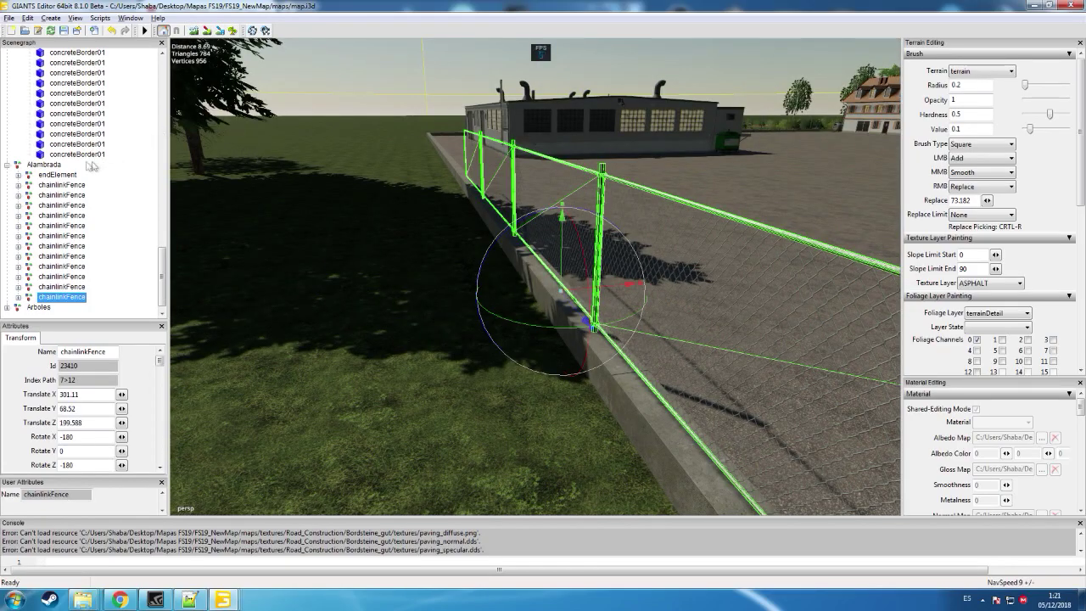
- Paste another fence section into the Alambrada group and slide it along the wall to Translate Z 223.586, joining the previous section
{"action": "left_click", "coordinate": [45, 165]}
{"action": "key", "text": "ctrl+v"}
{"action": "left_click_drag", "start_coordinate": [340, 206], "coordinate": [404, 175], "text": "alt"}
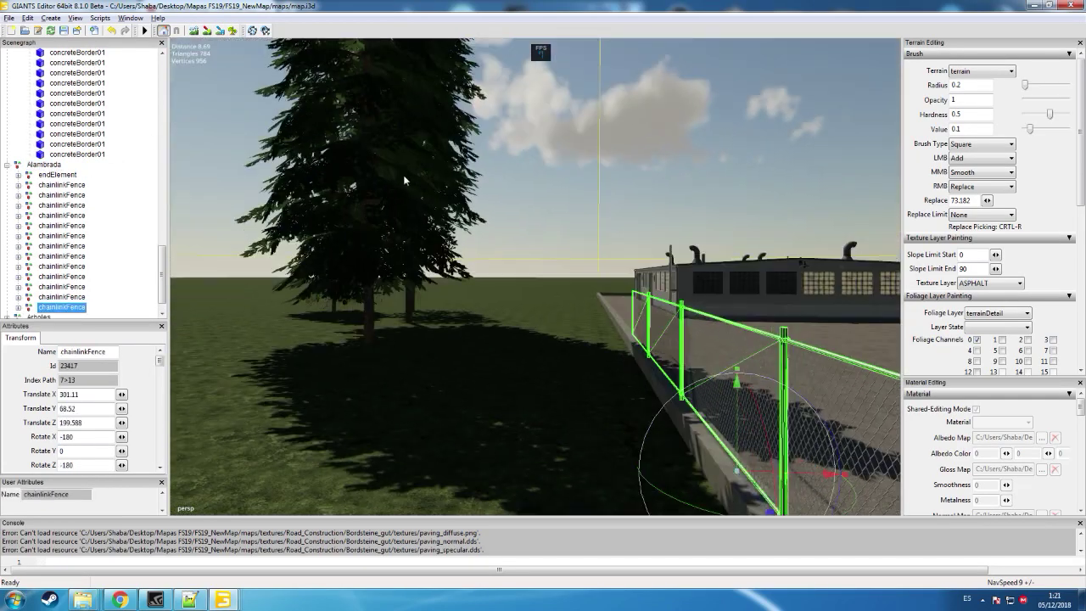
{"action": "scroll", "coordinate": [404, 175], "scroll_direction": "up", "scroll_amount": 4}
{"action": "scroll", "coordinate": [424, 184], "scroll_direction": "up", "scroll_amount": 4}
{"action": "left_click_drag", "start_coordinate": [433, 189], "coordinate": [685, 230], "text": "alt"}
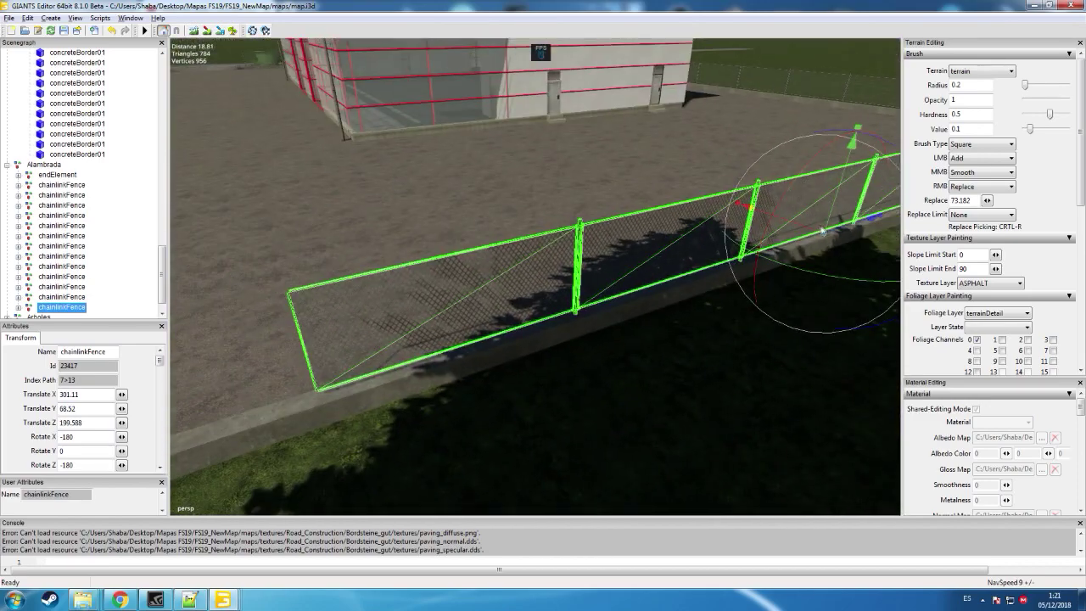
{"action": "left_click_drag", "start_coordinate": [843, 230], "coordinate": [348, 379]}
{"action": "left_click_drag", "start_coordinate": [360, 318], "coordinate": [617, 296], "text": "alt"}
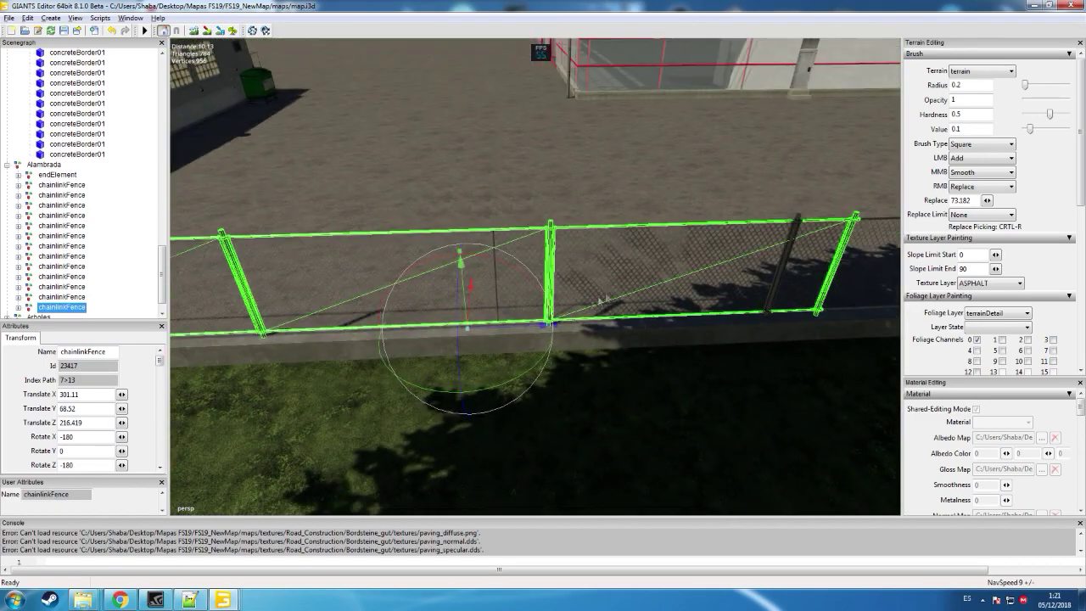
{"action": "left_click_drag", "start_coordinate": [536, 328], "coordinate": [285, 244]}
{"action": "scroll", "coordinate": [396, 318], "scroll_direction": "up", "scroll_amount": 5}
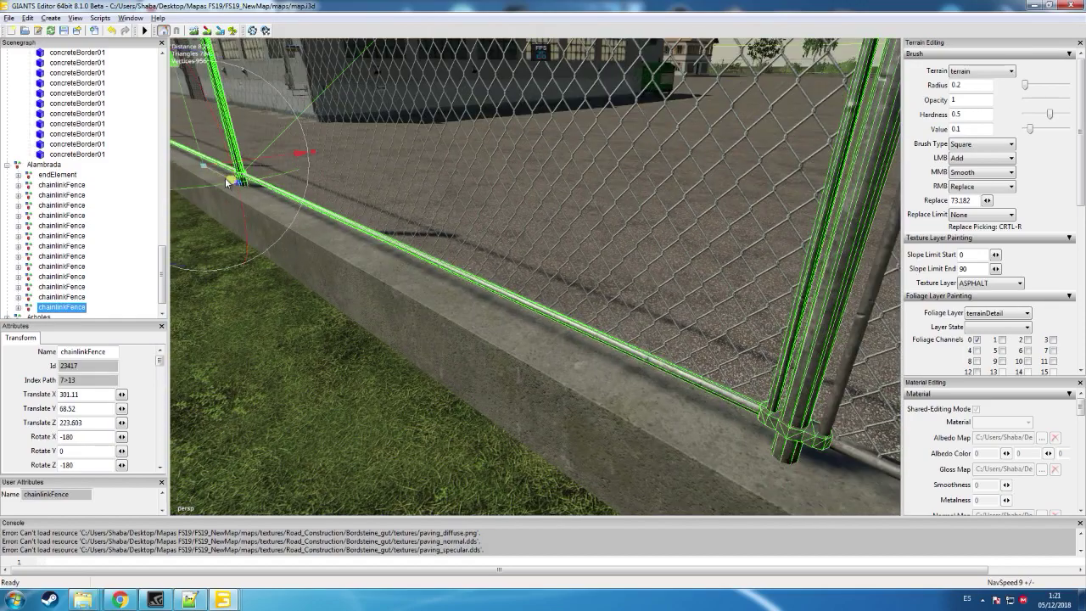
{"action": "left_click_drag", "start_coordinate": [226, 179], "coordinate": [227, 179]}
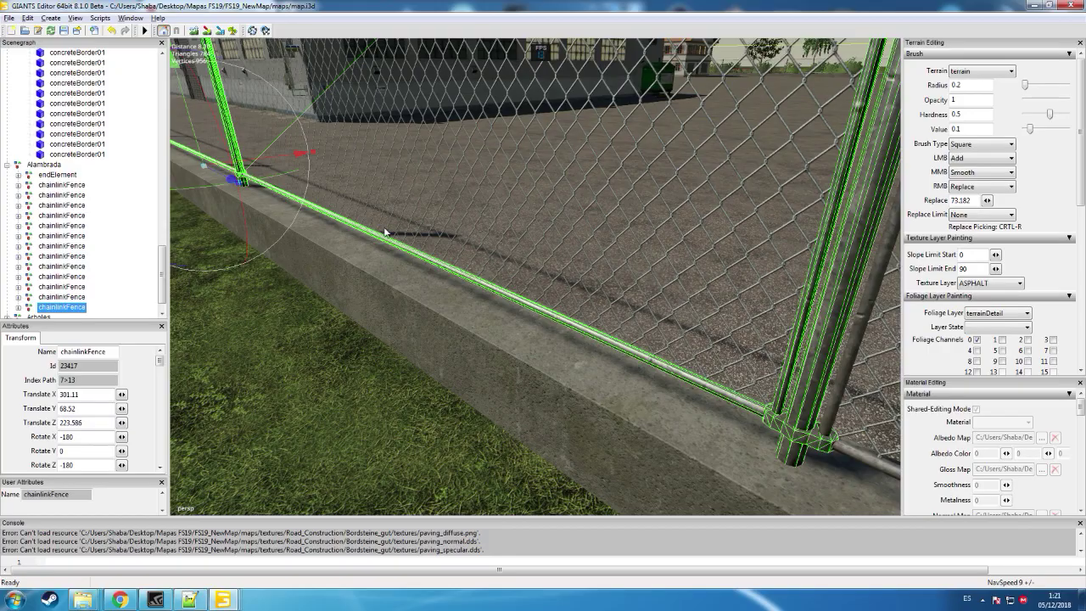
{"action": "left_click_drag", "start_coordinate": [384, 232], "coordinate": [341, 208], "text": "alt"}
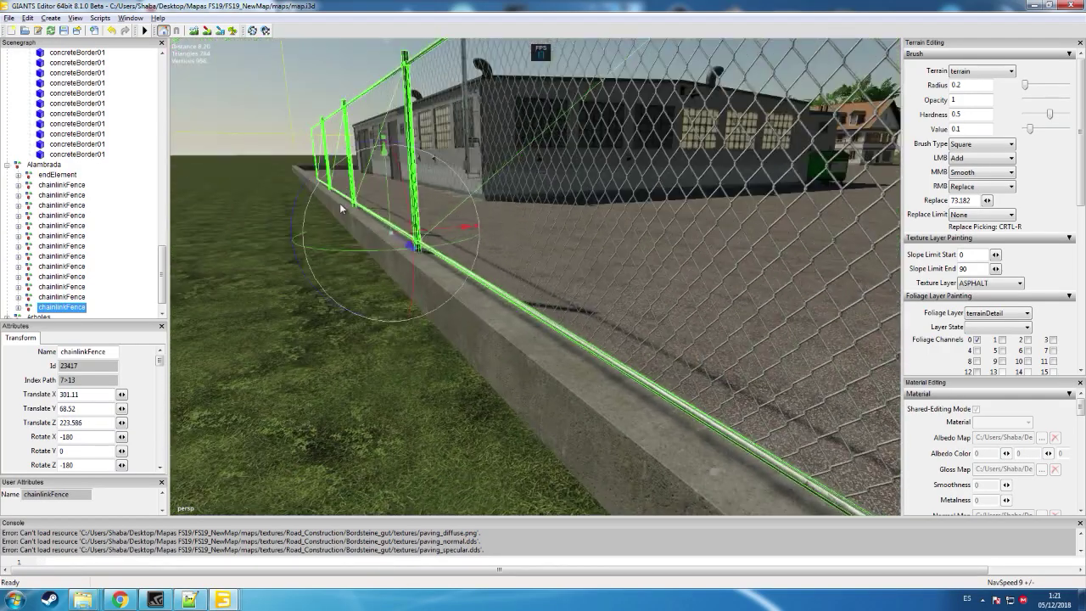
- Add a further fence section to the Alambrada group and slide it past the workshop windows to Translate Z 247.584
{"action": "left_click", "coordinate": [54, 164]}
{"action": "left_click", "coordinate": [382, 225]}
{"action": "left_click_drag", "start_coordinate": [380, 227], "coordinate": [306, 196], "text": "alt"}
{"action": "scroll", "coordinate": [306, 184], "scroll_direction": "up", "scroll_amount": 4}
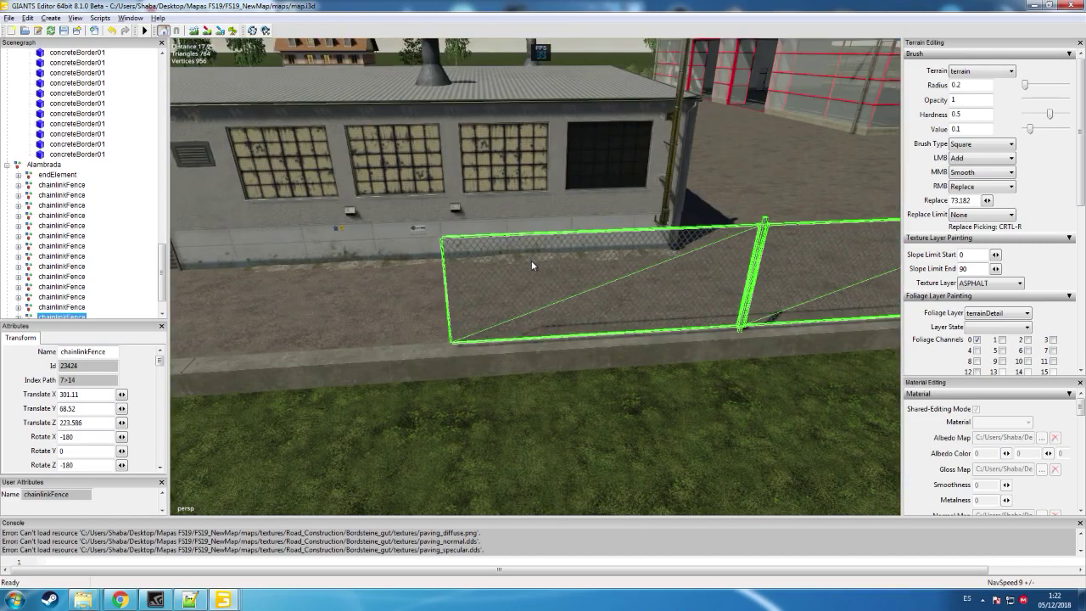
{"action": "left_click_drag", "start_coordinate": [548, 271], "coordinate": [647, 263], "text": "alt"}
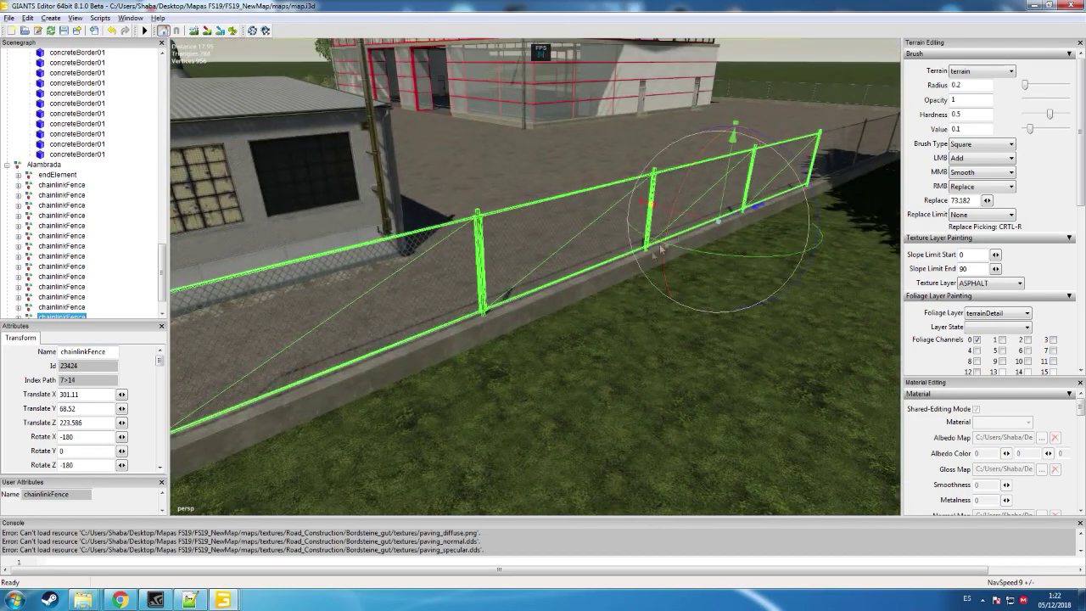
{"action": "left_click_drag", "start_coordinate": [748, 211], "coordinate": [481, 242]}
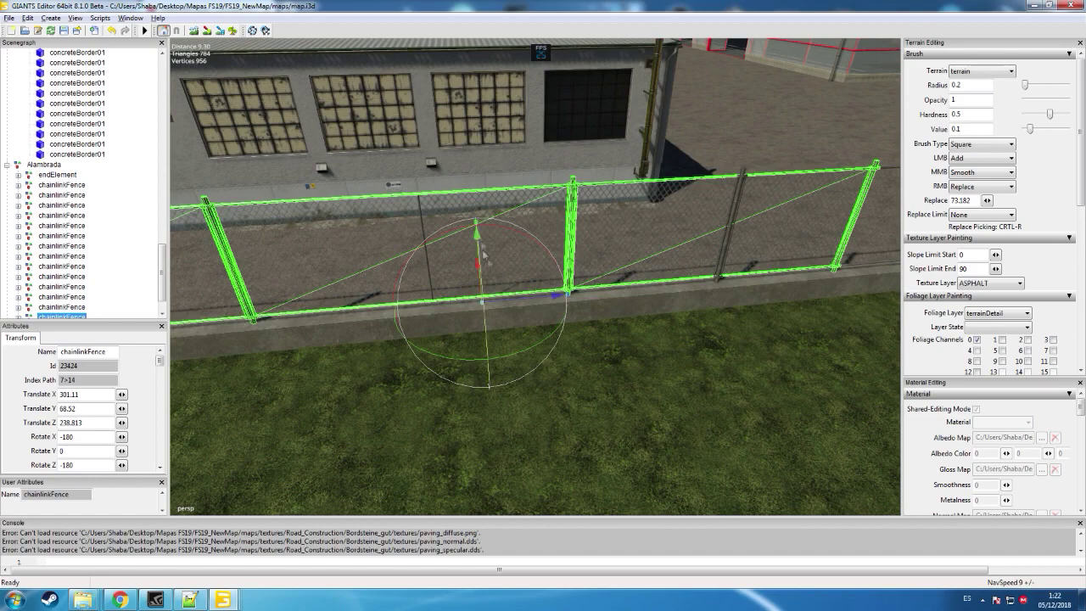
{"action": "left_click_drag", "start_coordinate": [535, 298], "coordinate": [242, 282]}
{"action": "left_click_drag", "start_coordinate": [217, 328], "coordinate": [138, 318]}
{"action": "scroll", "coordinate": [138, 322], "scroll_direction": "up", "scroll_amount": 6}
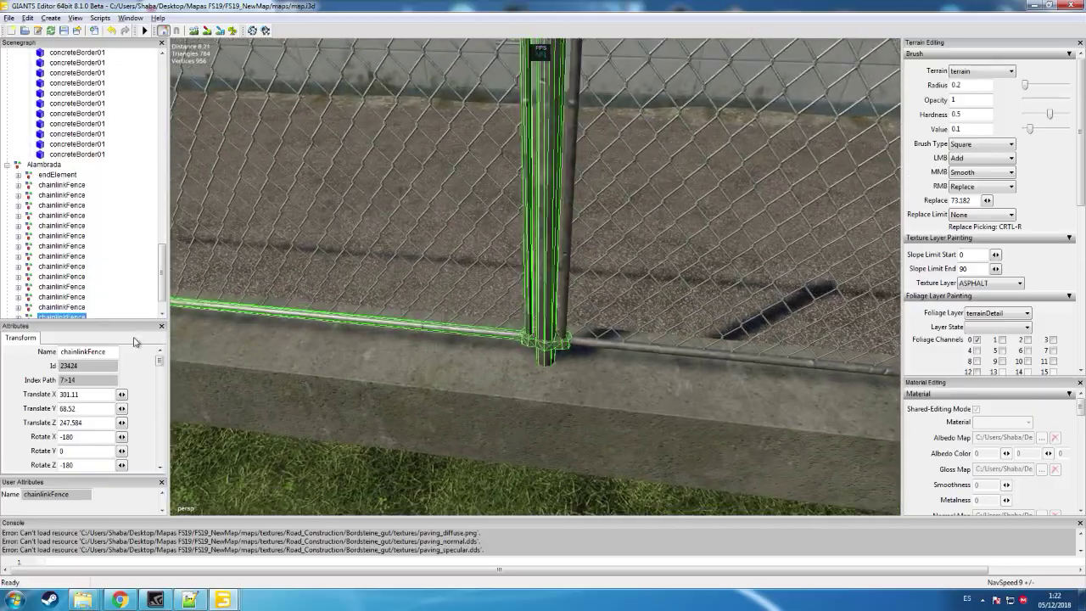
- Examine the joint, the remaining wall up to the far corner, and the last fence section's two lowerPartLong parts
{"action": "left_click_drag", "start_coordinate": [422, 289], "coordinate": [490, 280], "text": "alt"}
{"action": "scroll", "coordinate": [405, 300], "scroll_direction": "up", "scroll_amount": 2}
{"action": "scroll", "coordinate": [196, 165], "scroll_direction": "down", "scroll_amount": 3}
{"action": "scroll", "coordinate": [221, 198], "scroll_direction": "up", "scroll_amount": 2}
{"action": "scroll", "coordinate": [466, 292], "scroll_direction": "down", "scroll_amount": 3}
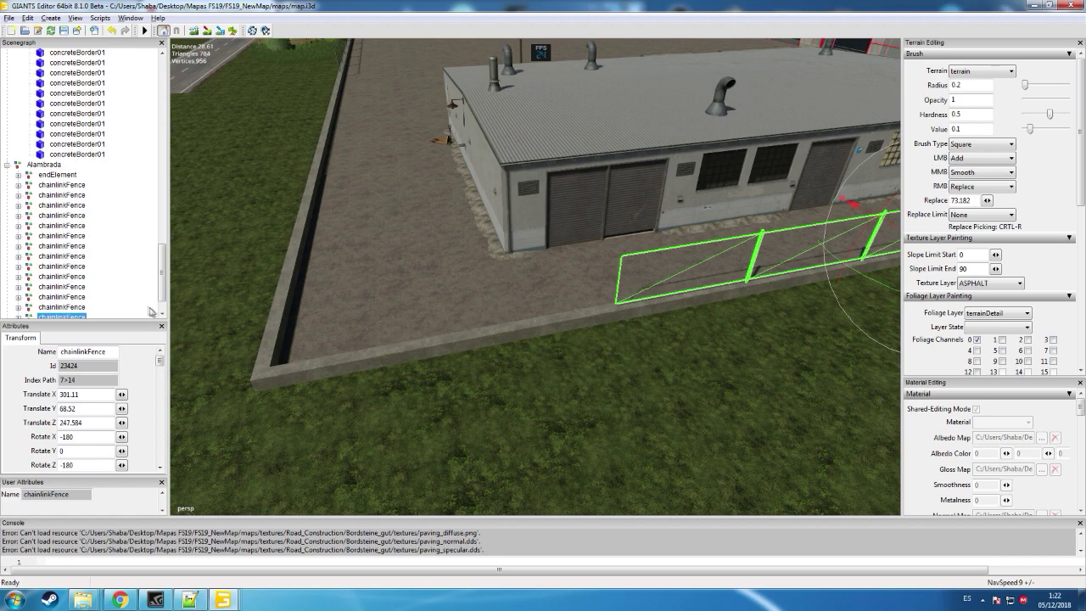
{"action": "left_click", "coordinate": [161, 312]}
{"action": "left_click", "coordinate": [19, 287]}
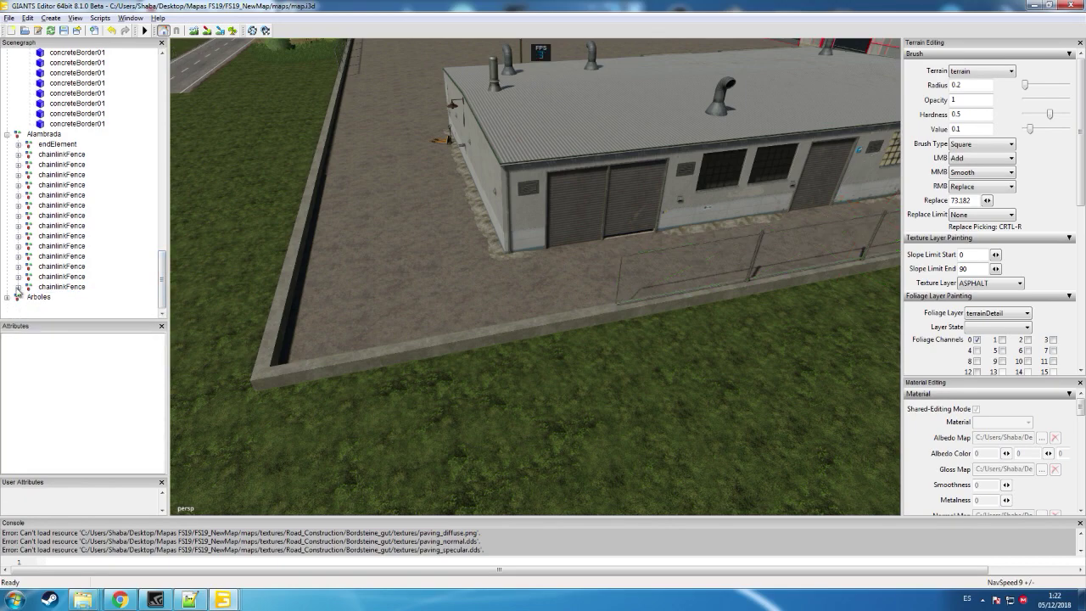
{"action": "left_click", "coordinate": [59, 300]}
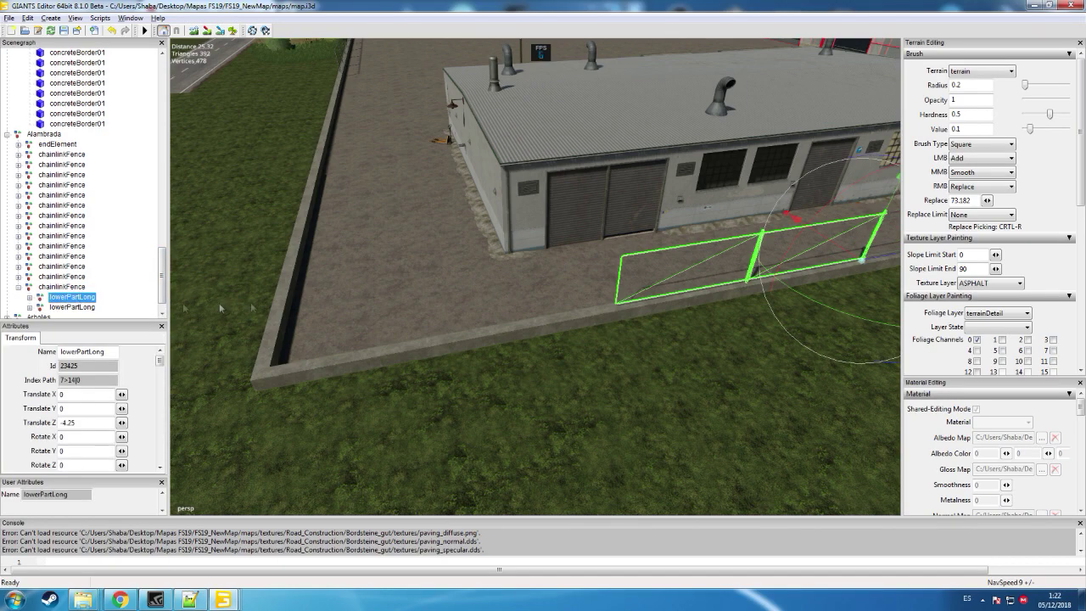
{"action": "left_click_drag", "start_coordinate": [219, 303], "coordinate": [380, 262], "text": "alt"}
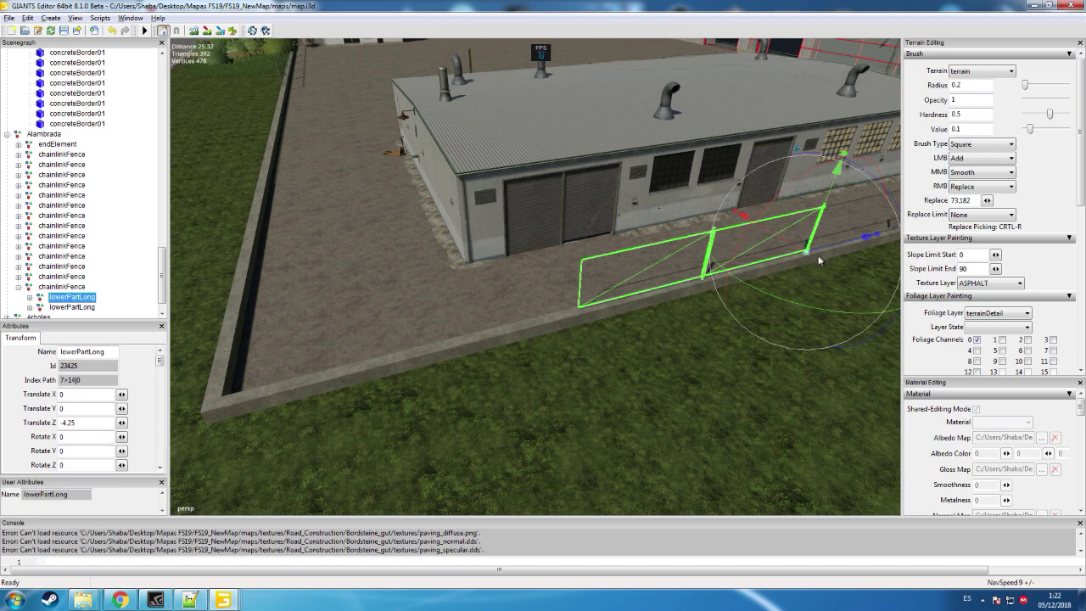
{"action": "left_click", "coordinate": [73, 307]}
{"action": "left_click", "coordinate": [54, 287]}
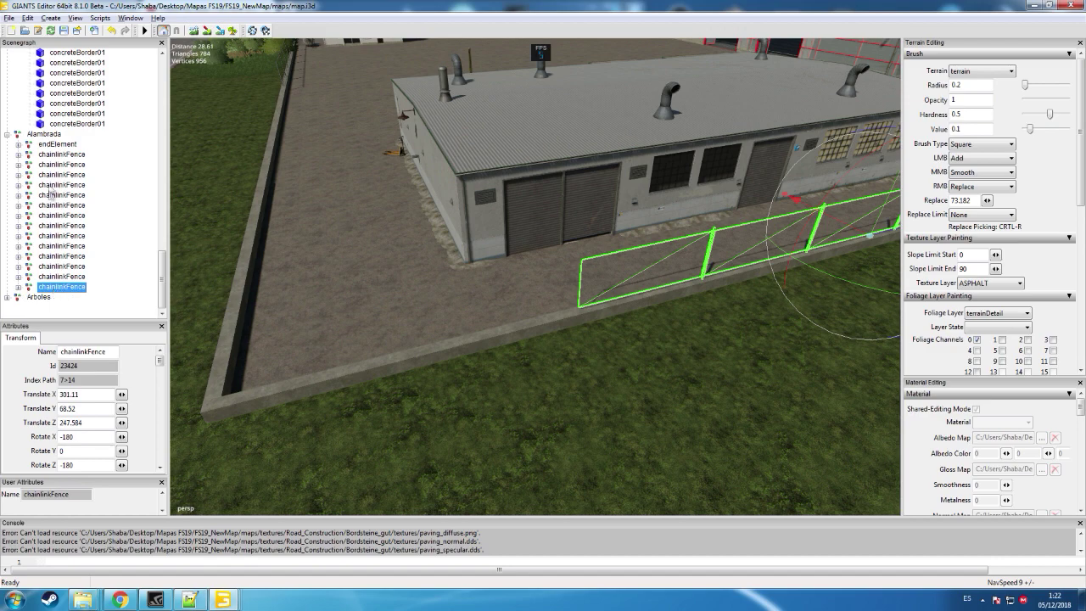
- Paste a fence section into the Alambrada group and slide it to Translate Z 271.579, covering the wall's far corner
{"action": "left_click", "coordinate": [44, 134]}
{"action": "key", "text": "ctrl+v"}
{"action": "left_click_drag", "start_coordinate": [882, 236], "coordinate": [343, 285]}
{"action": "scroll", "coordinate": [369, 277], "scroll_direction": "up", "scroll_amount": 8}
{"action": "left_click_drag", "start_coordinate": [646, 273], "coordinate": [510, 287], "text": "alt"}
{"action": "scroll", "coordinate": [550, 281], "scroll_direction": "down", "scroll_amount": 5}
{"action": "middle_click_drag", "start_coordinate": [510, 287], "coordinate": [365, 220]}
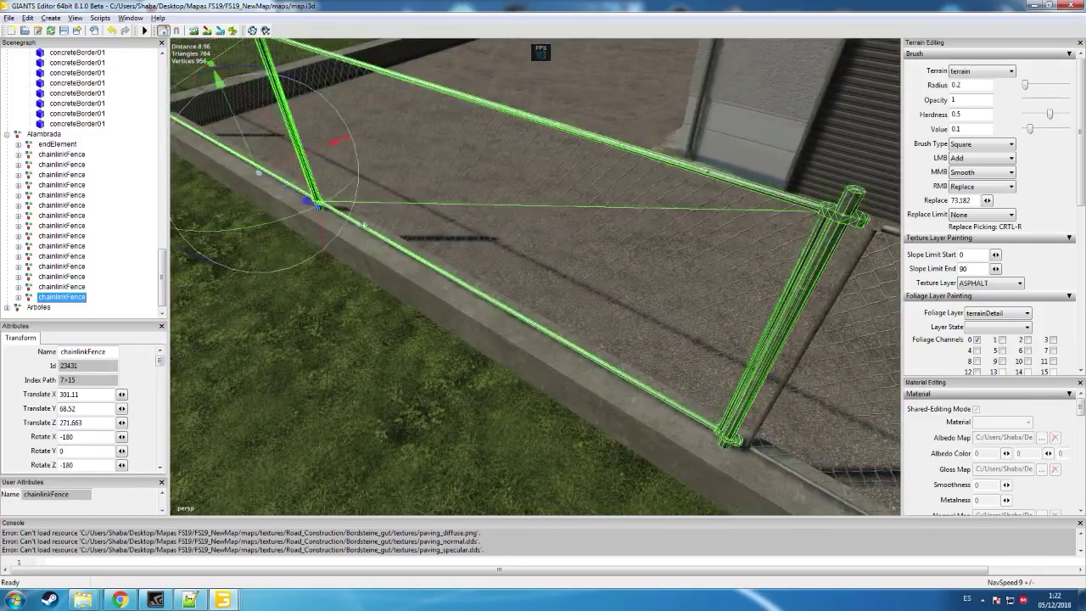
{"action": "left_click_drag", "start_coordinate": [307, 202], "coordinate": [574, 218]}
{"action": "scroll", "coordinate": [383, 164], "scroll_direction": "up", "scroll_amount": 5}
{"action": "scroll", "coordinate": [575, 217], "scroll_direction": "down", "scroll_amount": 3}
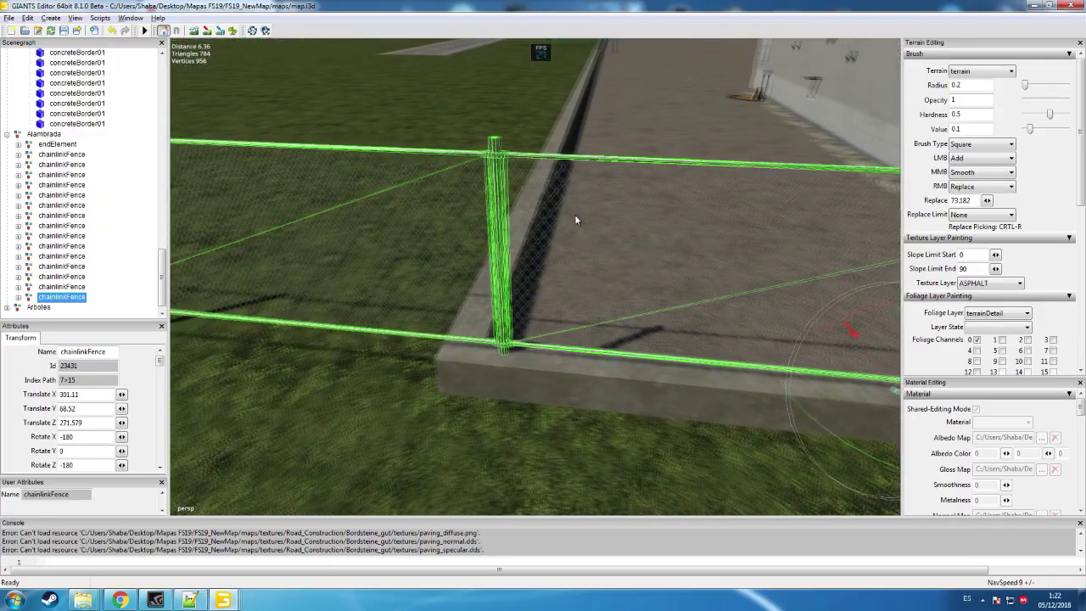
- Delete the lowerPartLong part of the last fence section that extends beyond the wall corner
{"action": "left_click", "coordinate": [22, 297]}
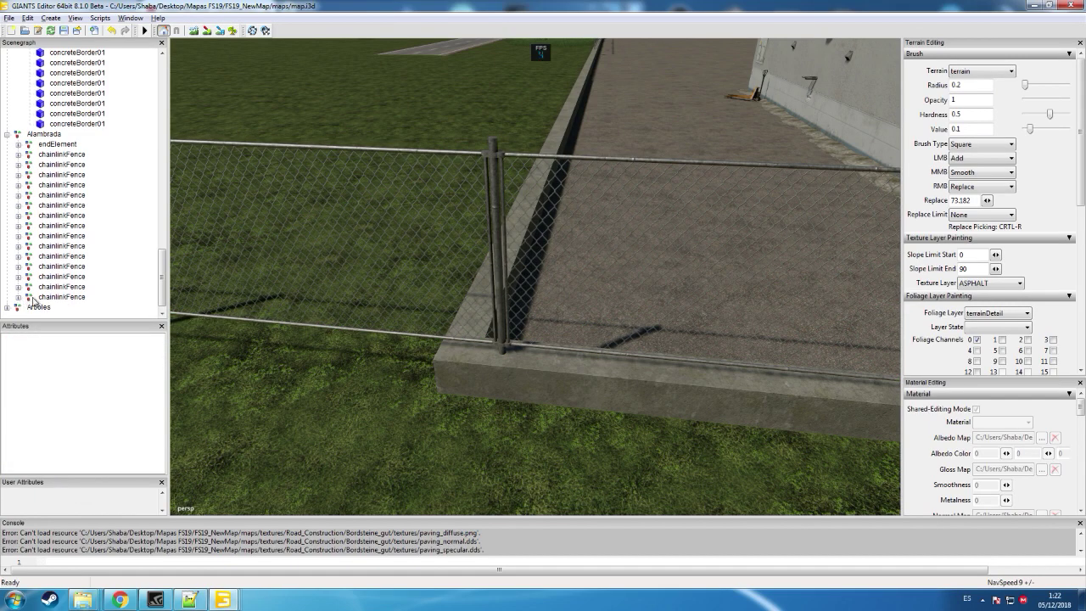
{"action": "left_click", "coordinate": [70, 316]}
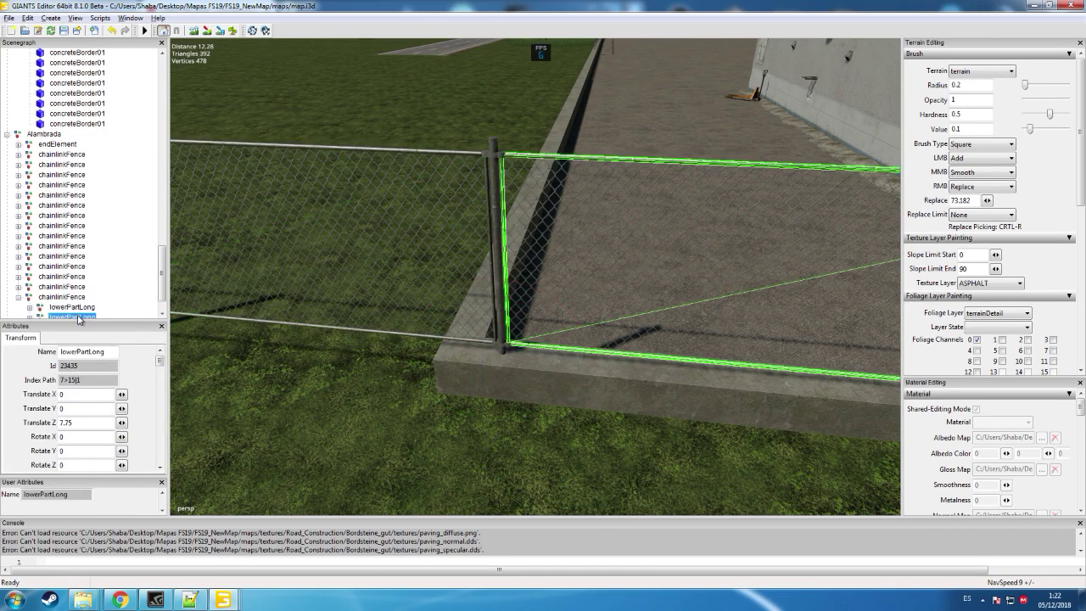
{"action": "left_click", "coordinate": [76, 308]}
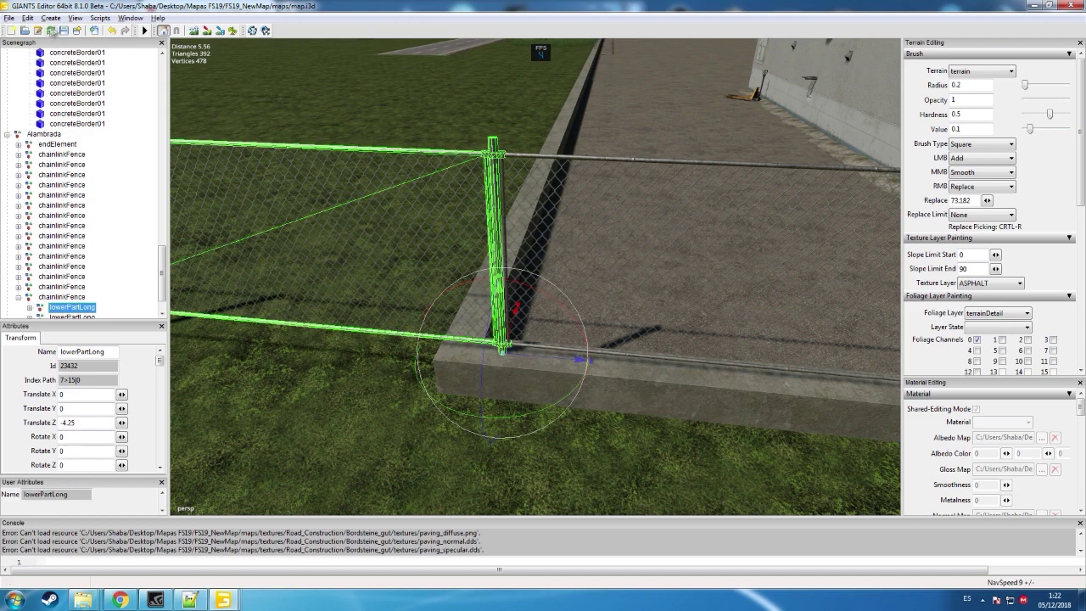
{"action": "left_click", "coordinate": [28, 17]}
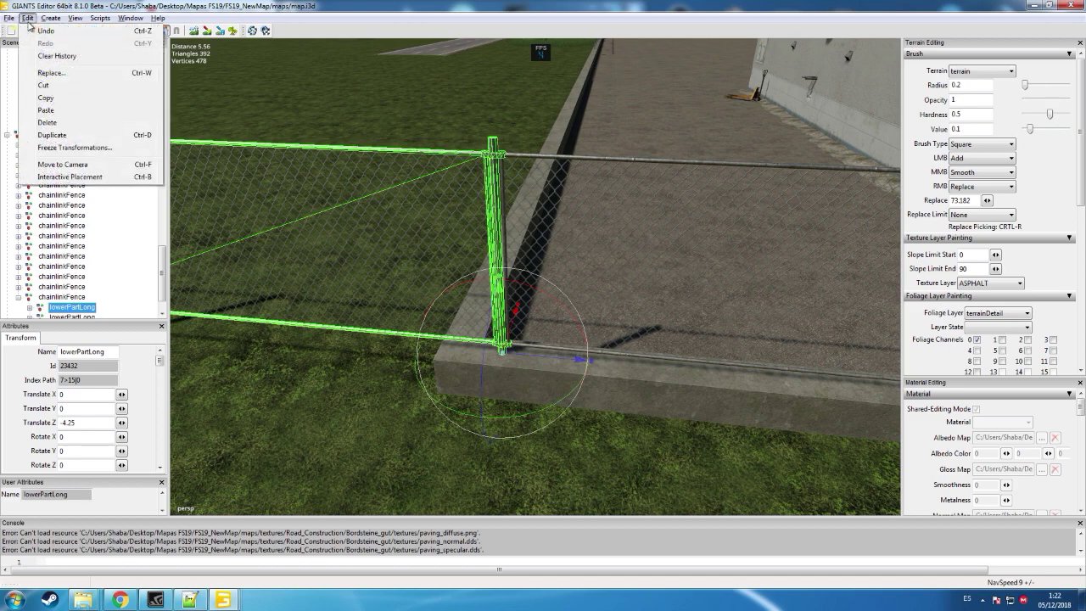
{"action": "left_click", "coordinate": [71, 123]}
{"action": "left_click_drag", "start_coordinate": [229, 194], "coordinate": [276, 196], "text": "alt"}
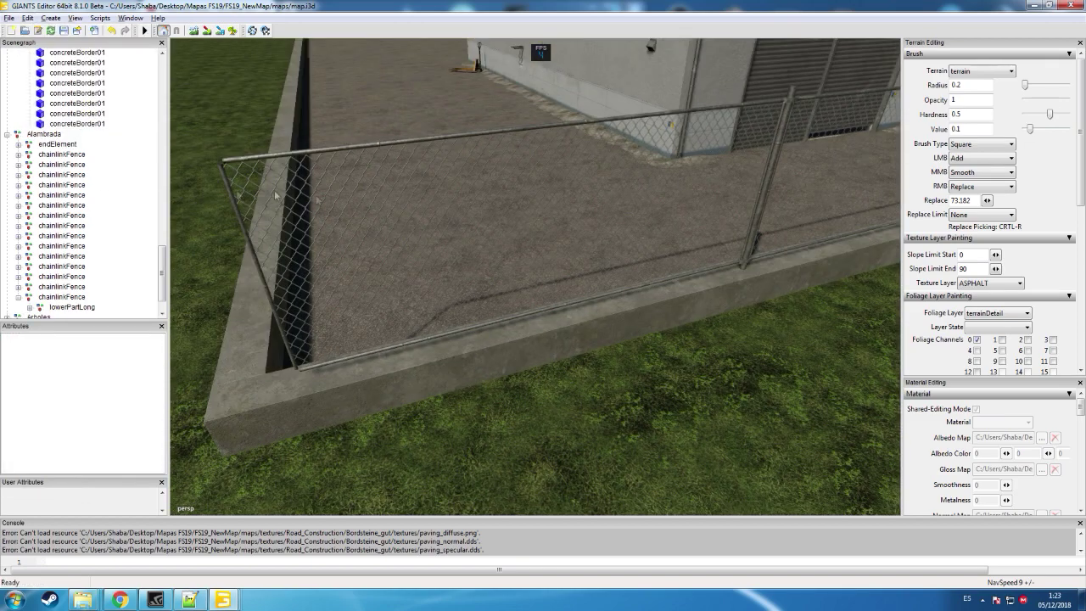
- Stretch the remaining lowerPartLong of the last fence section towards the wall corner with a Scale Z of 1.05
{"action": "left_click", "coordinate": [81, 307]}
{"action": "scroll", "coordinate": [80, 439], "scroll_direction": "down", "scroll_amount": 4}
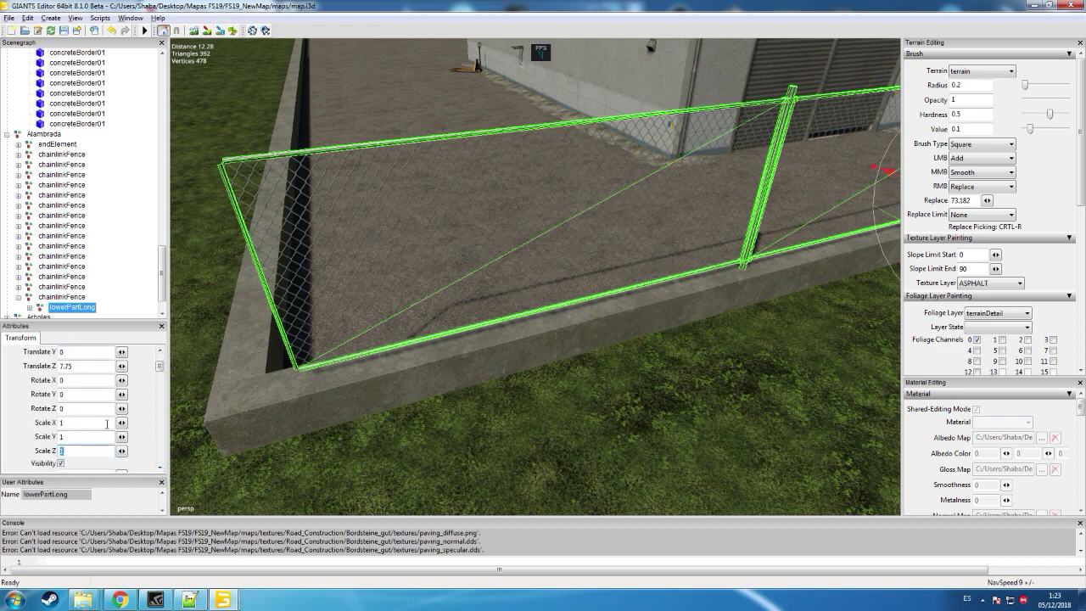
{"action": "type", "text": "1"}
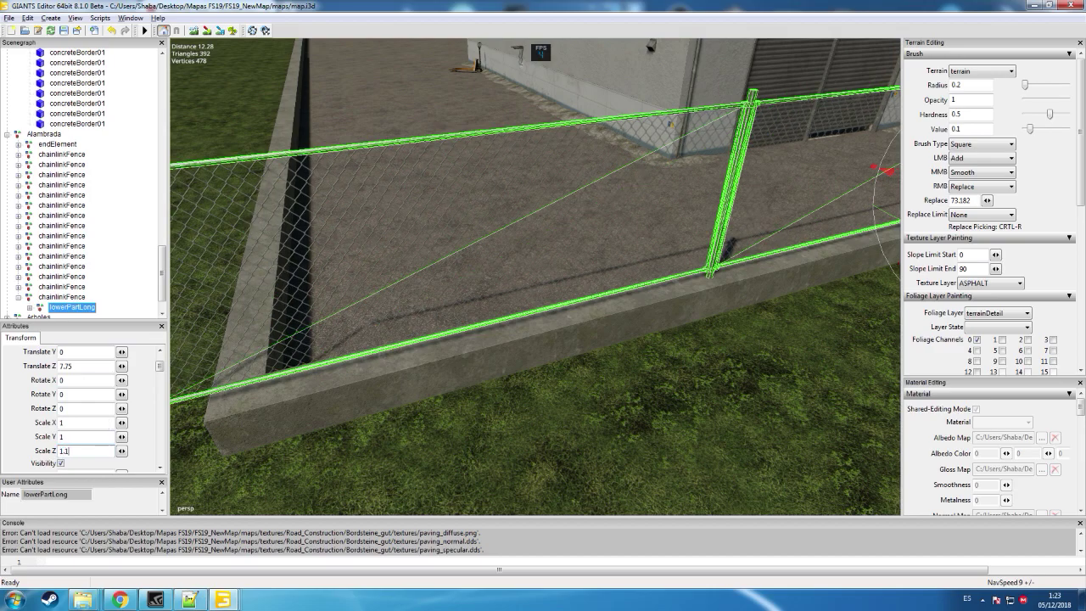
{"action": "left_click_drag", "start_coordinate": [457, 304], "coordinate": [427, 295], "text": "alt"}
{"action": "right_click_drag", "start_coordinate": [427, 297], "coordinate": [410, 298]}
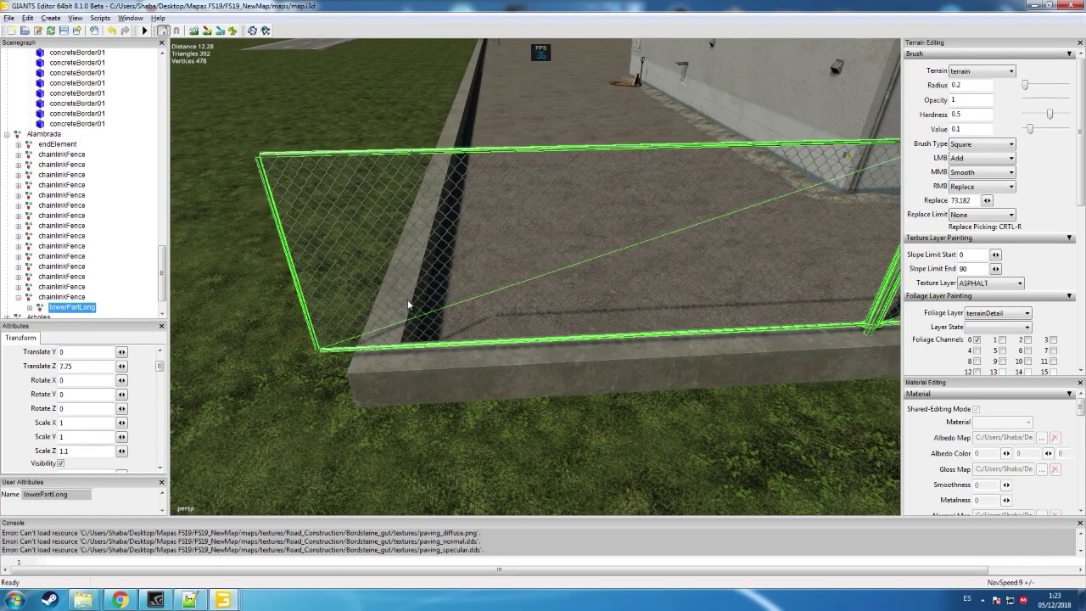
{"action": "key", "text": "BackSpace"}
{"action": "type", "text": "05"}
- Slide the stretched lowerPartLong along the wall to Translate Z 7.741
{"action": "left_click_drag", "start_coordinate": [399, 335], "coordinate": [536, 315], "text": "alt"}
{"action": "scroll", "coordinate": [473, 299], "scroll_direction": "up", "scroll_amount": 4}
{"action": "scroll", "coordinate": [665, 266], "scroll_direction": "up", "scroll_amount": 2}
{"action": "scroll", "coordinate": [665, 266], "scroll_direction": "up", "scroll_amount": 3}
{"action": "left_click_drag", "start_coordinate": [570, 399], "coordinate": [614, 395]}
{"action": "scroll", "coordinate": [620, 405], "scroll_direction": "down", "scroll_amount": 4}
{"action": "scroll", "coordinate": [321, 347], "scroll_direction": "up", "scroll_amount": 3}
{"action": "scroll", "coordinate": [485, 397], "scroll_direction": "up", "scroll_amount": 3}
{"action": "scroll", "coordinate": [542, 388], "scroll_direction": "down", "scroll_amount": 4}
{"action": "scroll", "coordinate": [520, 389], "scroll_direction": "down", "scroll_amount": 3}
- Copy the chainlinkFence section at the open end of the adjoining wall's fence and paste it into the Alambrada group
{"action": "scroll", "coordinate": [512, 316], "scroll_direction": "up", "scroll_amount": 6}
{"action": "scroll", "coordinate": [511, 312], "scroll_direction": "up", "scroll_amount": 6}
{"action": "scroll", "coordinate": [541, 339], "scroll_direction": "up", "scroll_amount": 6}
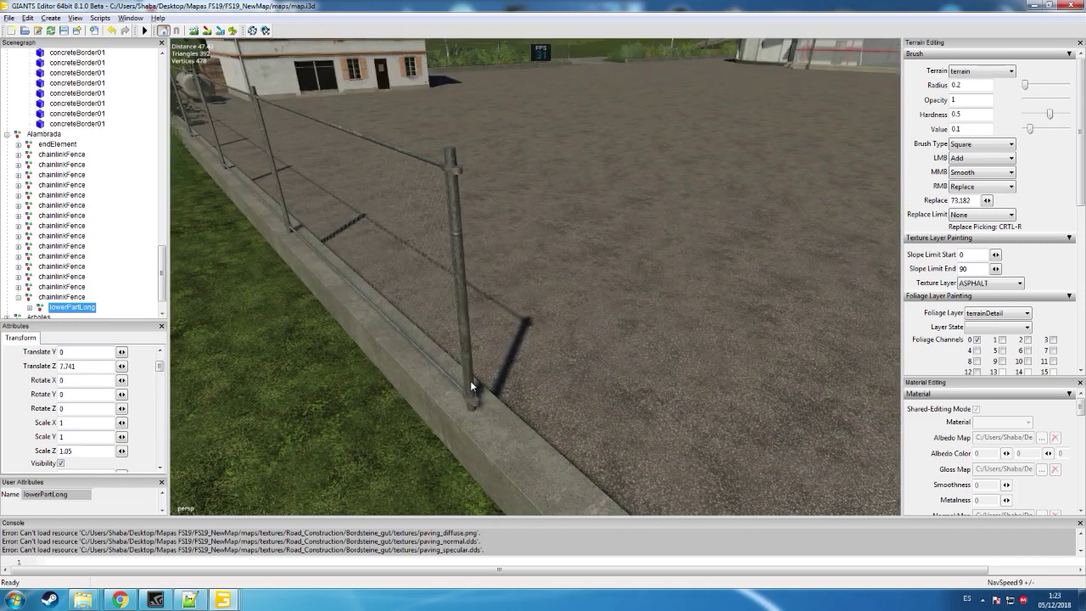
{"action": "left_click", "coordinate": [472, 386]}
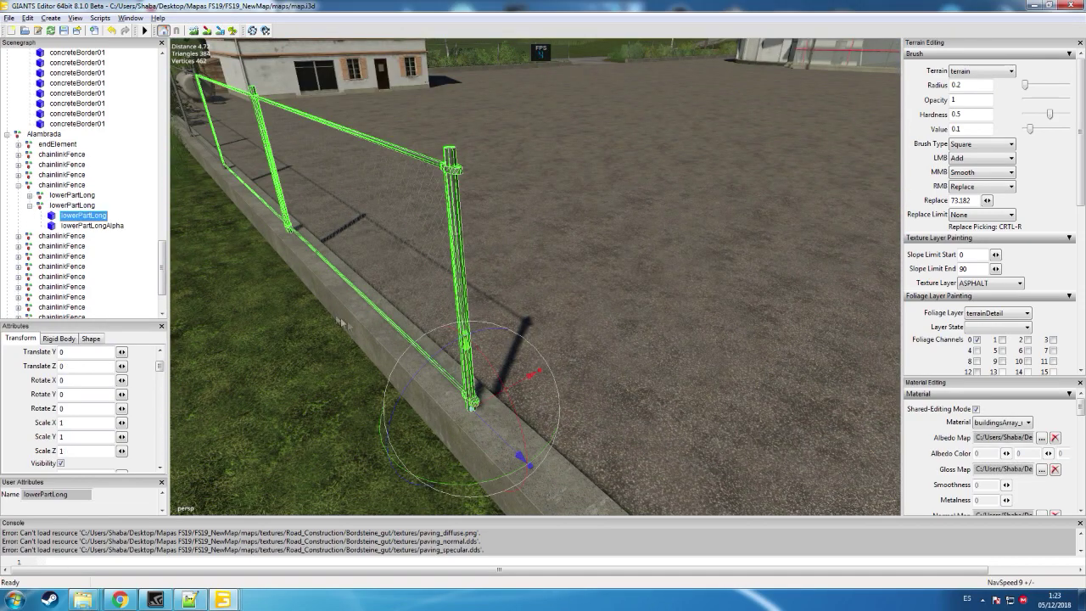
{"action": "left_click", "coordinate": [71, 205]}
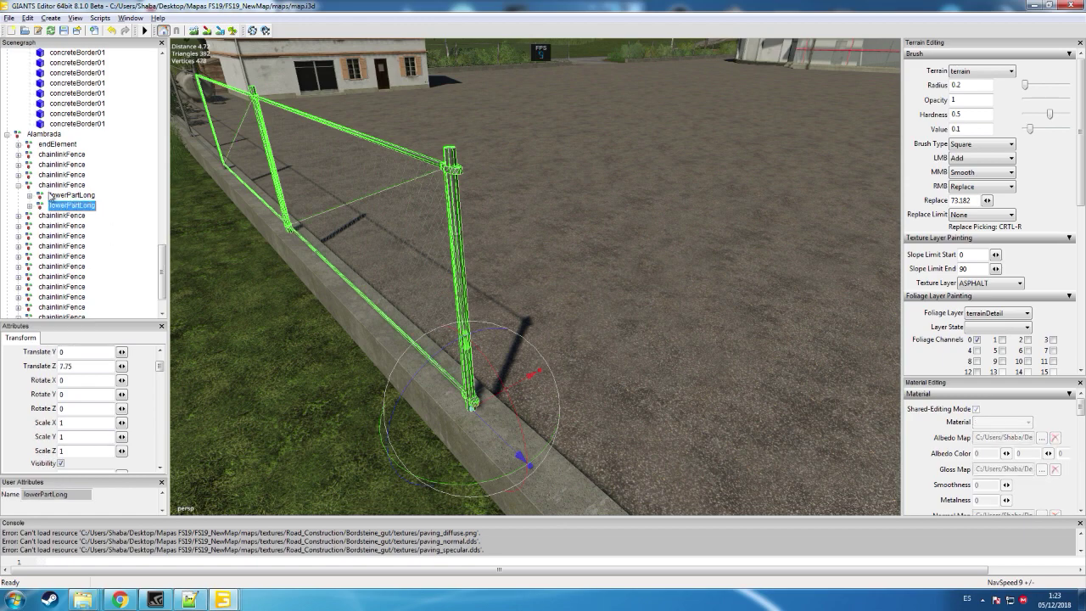
{"action": "left_click", "coordinate": [51, 186]}
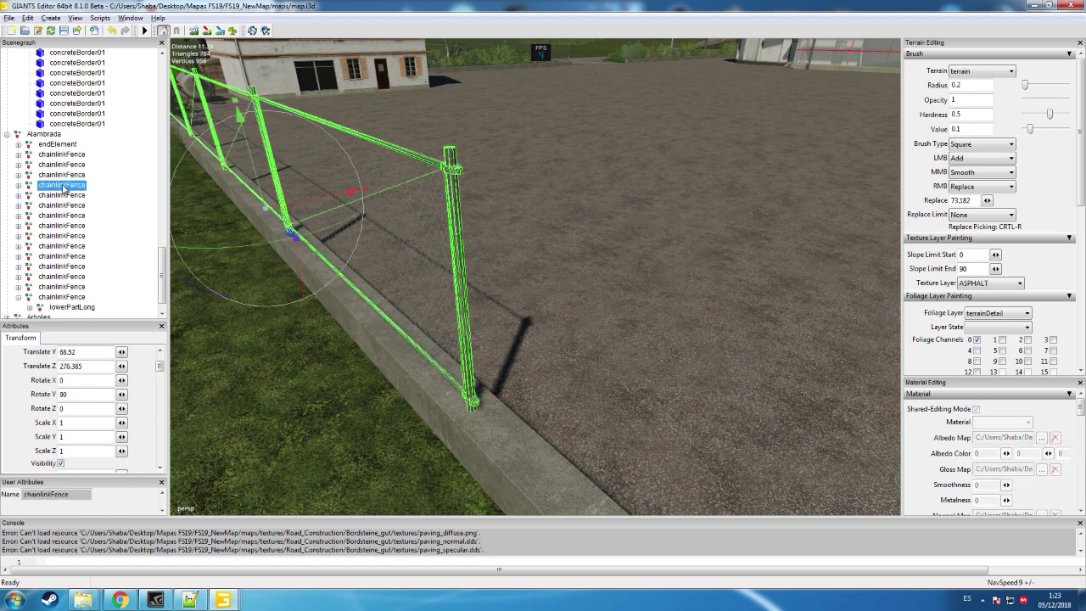
{"action": "left_click", "coordinate": [48, 135]}
{"action": "key", "text": "ctrl+v"}
{"action": "right_click", "coordinate": [295, 265]}
{"action": "left_click", "coordinate": [277, 224]}
- Slide the pasted fence section along the wall until it meets the end post of the neighbouring section
{"action": "left_click_drag", "start_coordinate": [289, 231], "coordinate": [759, 492]}
{"action": "scroll", "coordinate": [490, 307], "scroll_direction": "down", "scroll_amount": 4}
{"action": "left_click_drag", "start_coordinate": [541, 282], "coordinate": [624, 300], "text": "alt"}
{"action": "left_click_drag", "start_coordinate": [678, 344], "coordinate": [952, 378]}
{"action": "left_click_drag", "start_coordinate": [423, 316], "coordinate": [492, 319], "text": "alt"}
{"action": "left_click_drag", "start_coordinate": [732, 274], "coordinate": [825, 250]}
{"action": "left_click_drag", "start_coordinate": [488, 317], "coordinate": [371, 316], "text": "alt"}
{"action": "right_click_drag", "start_coordinate": [370, 316], "coordinate": [527, 273]}
{"action": "left_click_drag", "start_coordinate": [726, 140], "coordinate": [721, 154], "text": "alt"}
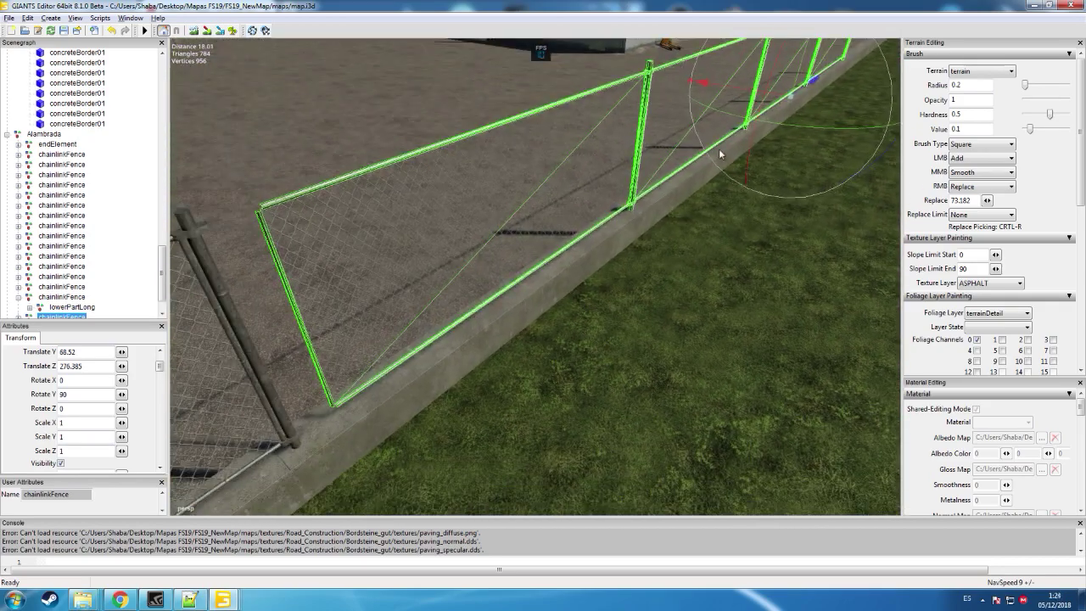
{"action": "left_click_drag", "start_coordinate": [812, 90], "coordinate": [645, 159]}
{"action": "scroll", "coordinate": [648, 163], "scroll_direction": "up", "scroll_amount": 6}
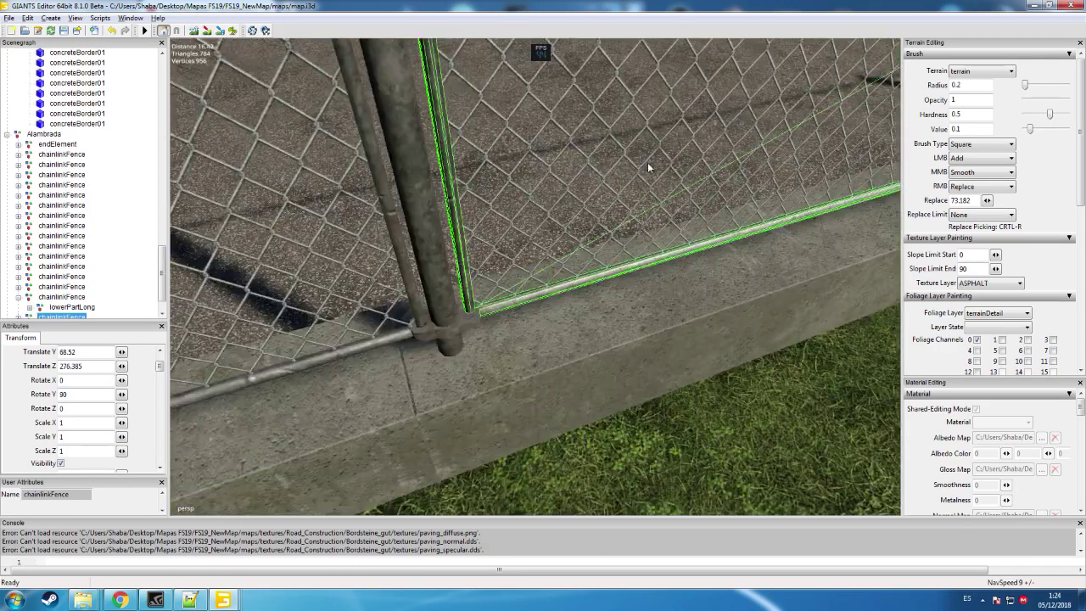
{"action": "scroll", "coordinate": [648, 163], "scroll_direction": "up", "scroll_amount": 1}
{"action": "scroll", "coordinate": [649, 164], "scroll_direction": "down", "scroll_amount": 6}
{"action": "left_click_drag", "start_coordinate": [648, 163], "coordinate": [687, 157], "text": "alt"}
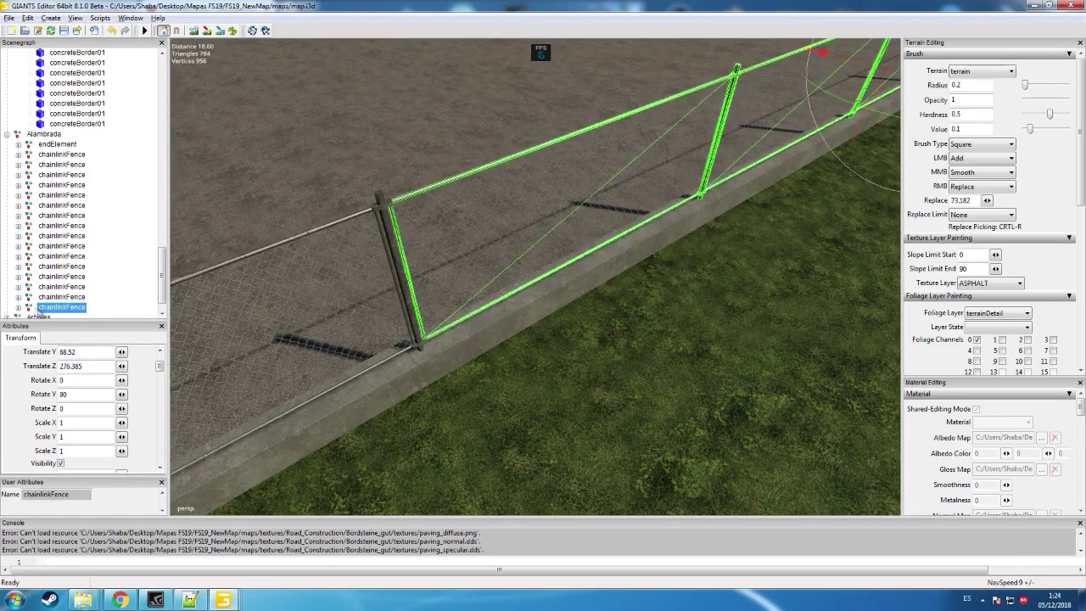
- Paste another chainlinkFence section into the Alambrada group for the last stretch before the wall corner
{"action": "left_click", "coordinate": [44, 134]}
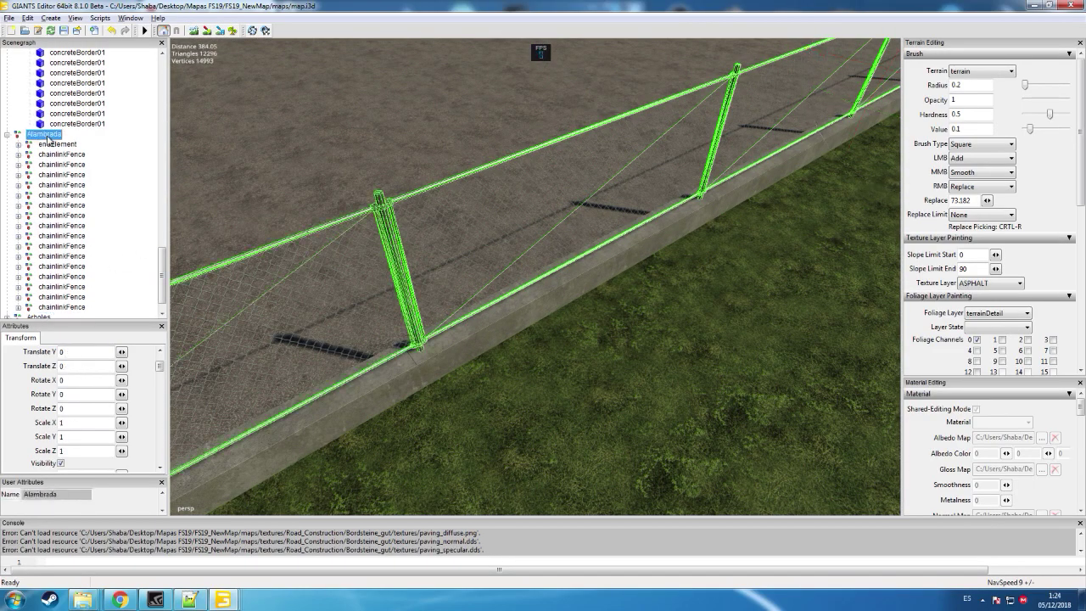
{"action": "key", "text": "ctrl+v"}
{"action": "left_click_drag", "start_coordinate": [398, 204], "coordinate": [627, 259], "text": "alt"}
{"action": "scroll", "coordinate": [543, 138], "scroll_direction": "up", "scroll_amount": 5}
{"action": "scroll", "coordinate": [543, 139], "scroll_direction": "up", "scroll_amount": 8}
{"action": "scroll", "coordinate": [258, 216], "scroll_direction": "down", "scroll_amount": 5}
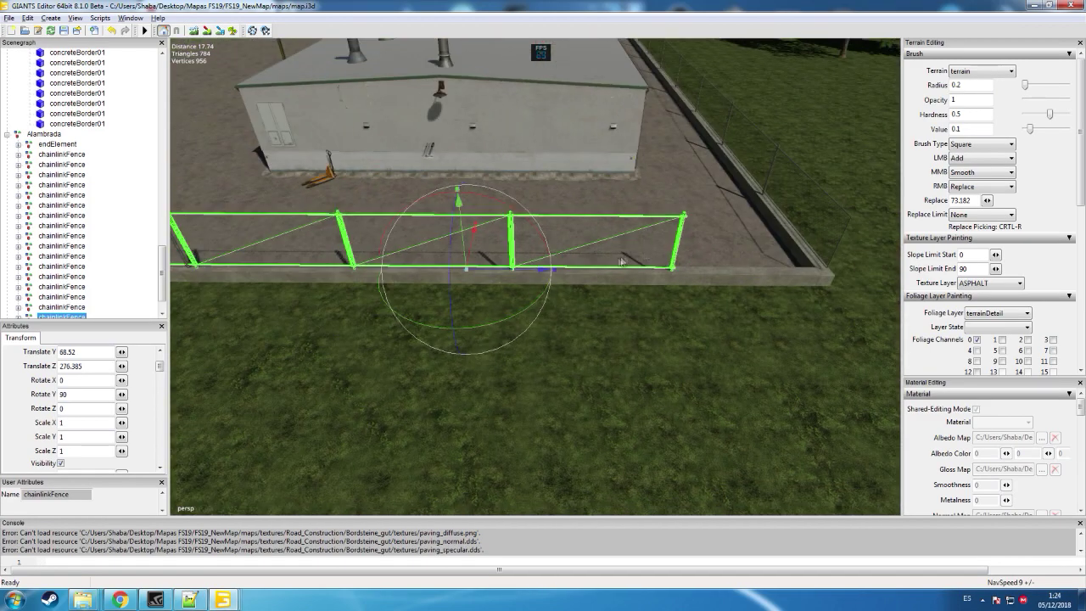
- Slide the newest fence section along the wall so its end post meets the perpendicular fence at the corner
{"action": "left_click_drag", "start_coordinate": [530, 274], "coordinate": [714, 249]}
{"action": "scroll", "coordinate": [502, 233], "scroll_direction": "up", "scroll_amount": 5}
{"action": "scroll", "coordinate": [715, 249], "scroll_direction": "down", "scroll_amount": 3}
{"action": "right_click_drag", "start_coordinate": [714, 248], "coordinate": [779, 210]}
{"action": "left_click_drag", "start_coordinate": [876, 169], "coordinate": [871, 173]}
{"action": "left_click_drag", "start_coordinate": [751, 218], "coordinate": [552, 235], "text": "alt"}
{"action": "scroll", "coordinate": [872, 154], "scroll_direction": "up", "scroll_amount": 5}
{"action": "scroll", "coordinate": [838, 154], "scroll_direction": "up", "scroll_amount": 3}
{"action": "scroll", "coordinate": [669, 243], "scroll_direction": "down", "scroll_amount": 4}
{"action": "scroll", "coordinate": [708, 257], "scroll_direction": "up", "scroll_amount": 4}
{"action": "scroll", "coordinate": [538, 271], "scroll_direction": "down", "scroll_amount": 4}
{"action": "right_click_drag", "start_coordinate": [550, 230], "coordinate": [554, 199]}
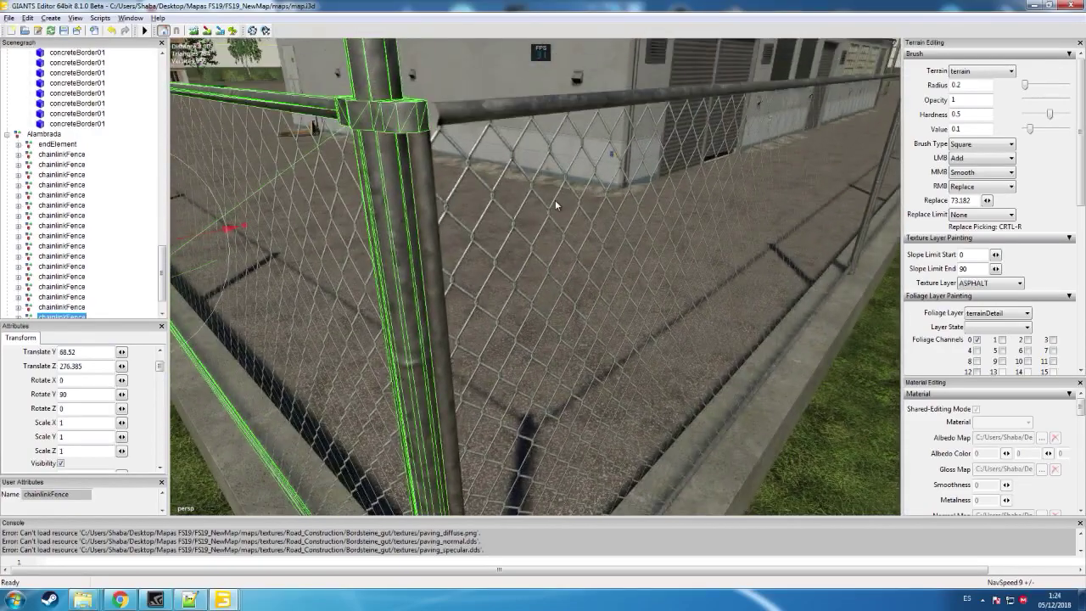
- Fine-tune the perpendicular section's lowerPartLong to a Scale Z of 1.052 so it joins the corner post
{"action": "left_click", "coordinate": [496, 108]}
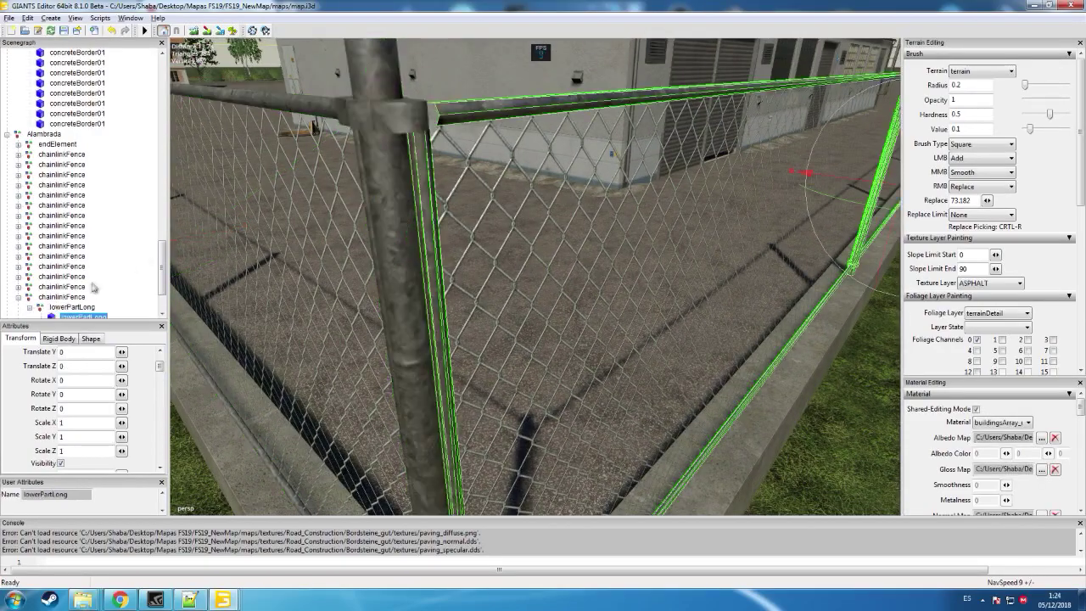
{"action": "scroll", "coordinate": [382, 300], "scroll_direction": "down", "scroll_amount": 4}
{"action": "left_click_drag", "start_coordinate": [465, 272], "coordinate": [407, 289], "text": "alt"}
{"action": "scroll", "coordinate": [448, 278], "scroll_direction": "up", "scroll_amount": 4}
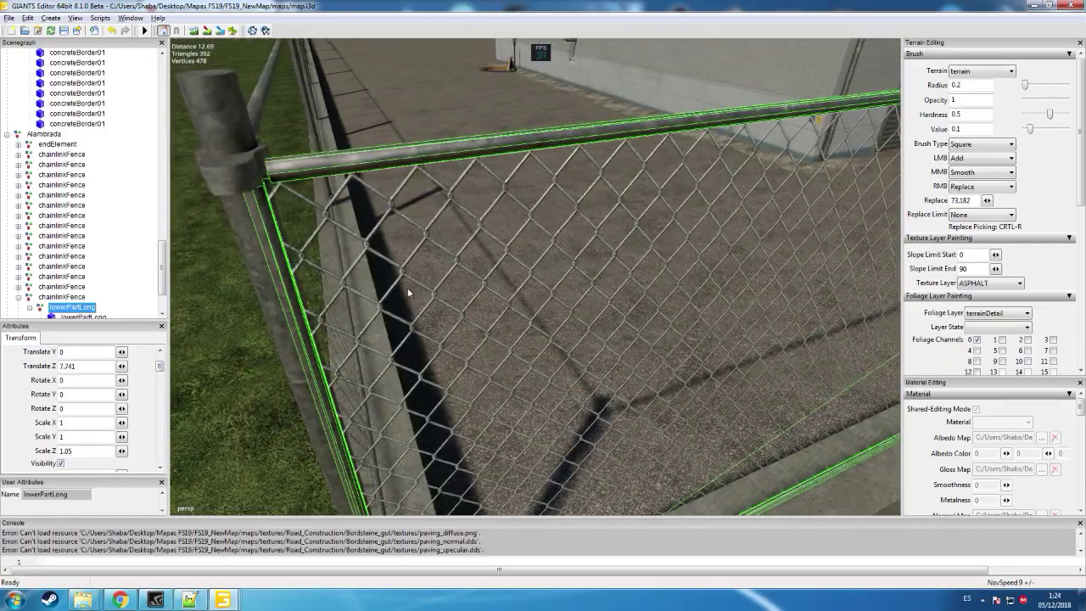
{"action": "scroll", "coordinate": [407, 292], "scroll_direction": "down", "scroll_amount": 4}
{"action": "scroll", "coordinate": [407, 293], "scroll_direction": "up", "scroll_amount": 3}
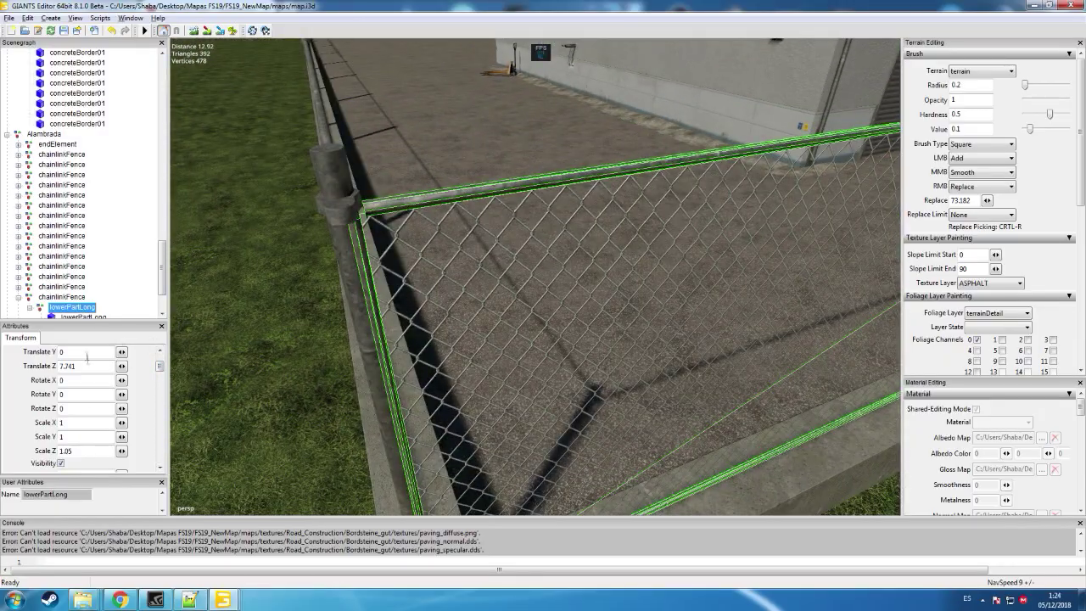
{"action": "key", "text": "BackSpace"}
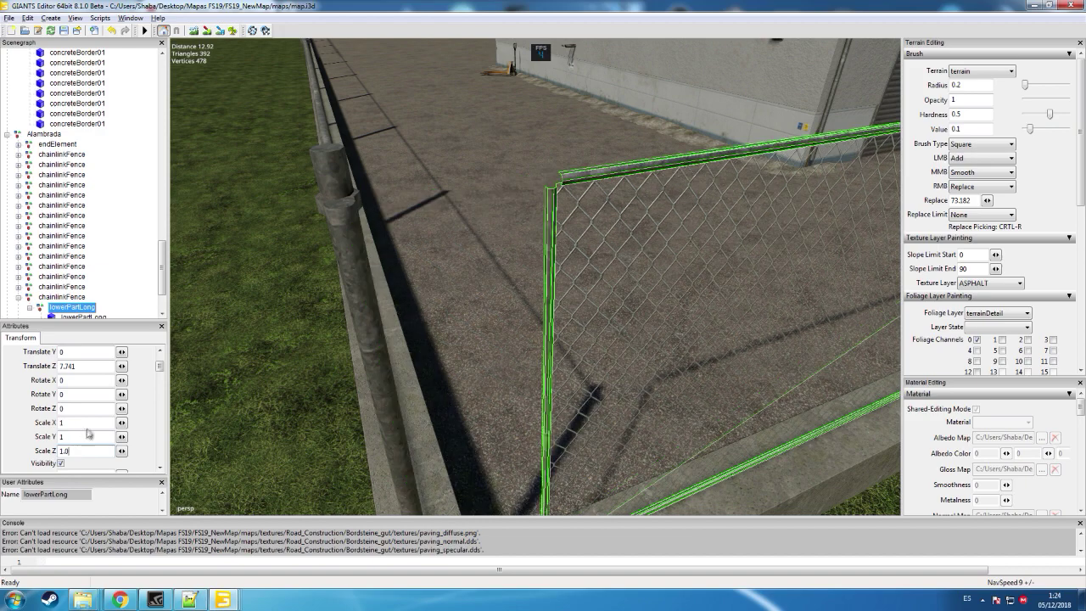
{"action": "type", "text": "6"}
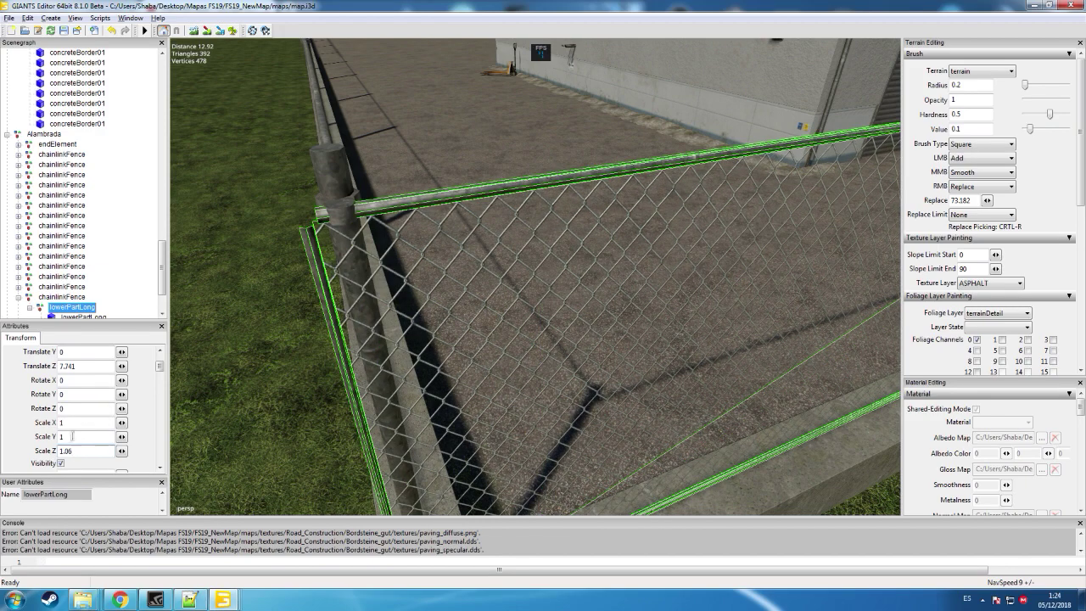
{"action": "key", "text": "BackSpace"}
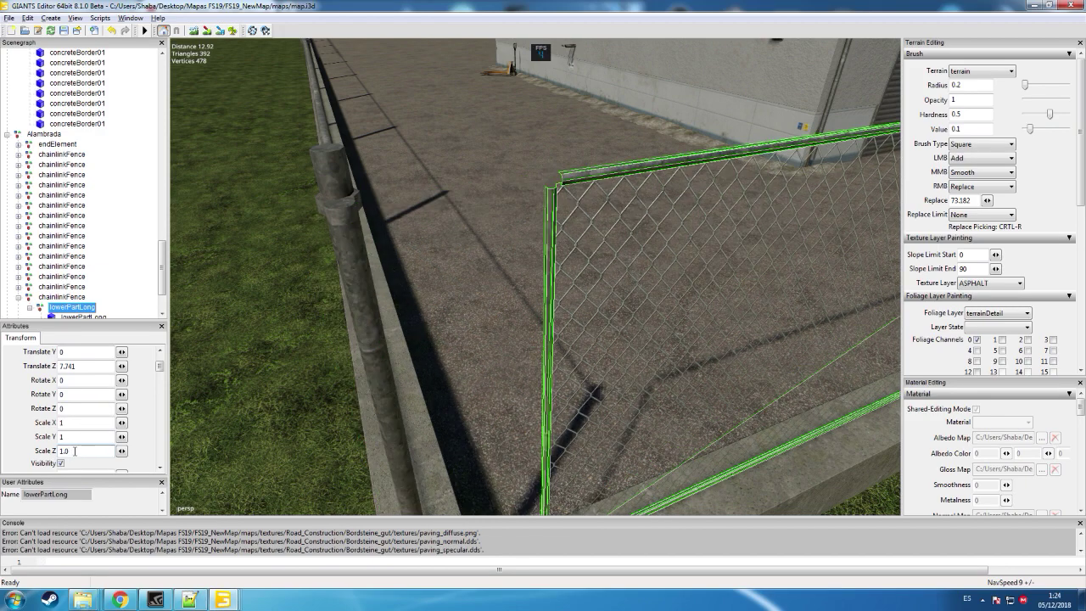
{"action": "type", "text": "55"}
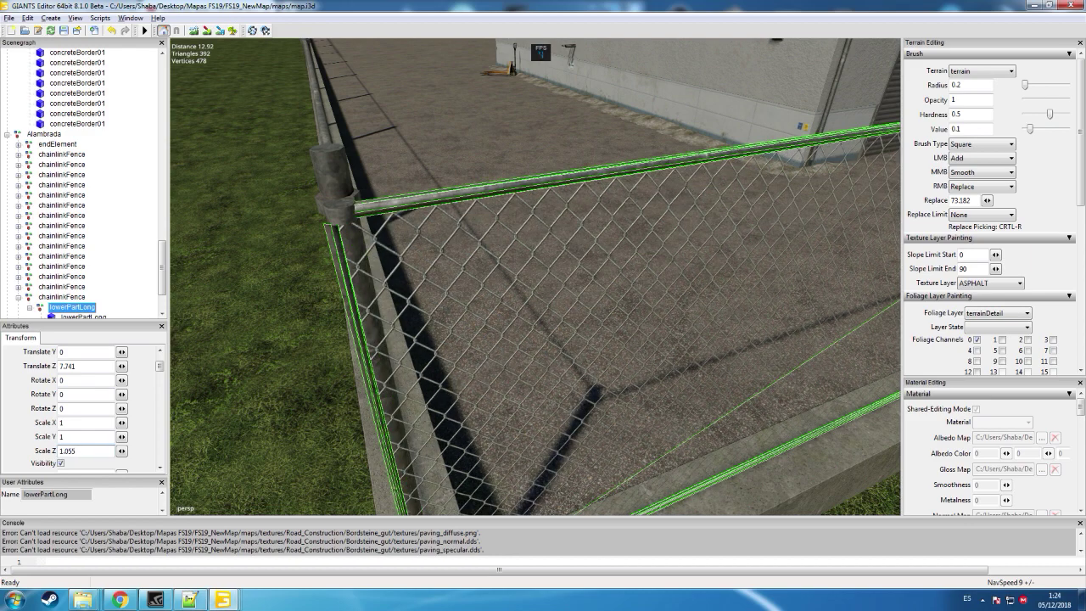
{"action": "key", "text": "BackSpace"}
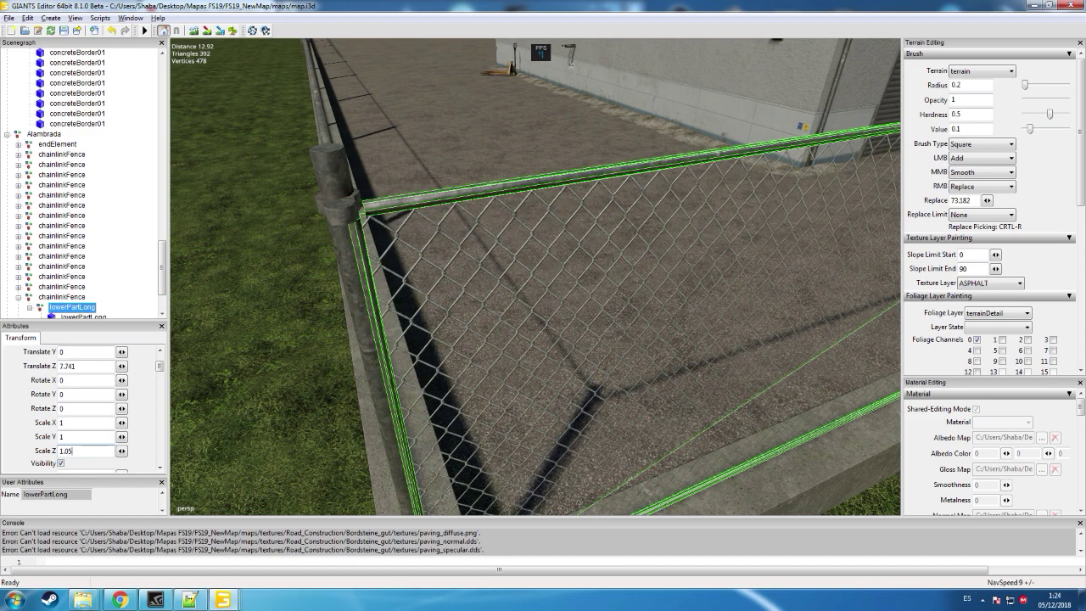
{"action": "type", "text": "2"}
{"action": "key", "text": "BackSpace"}
{"action": "type", "text": "3"}
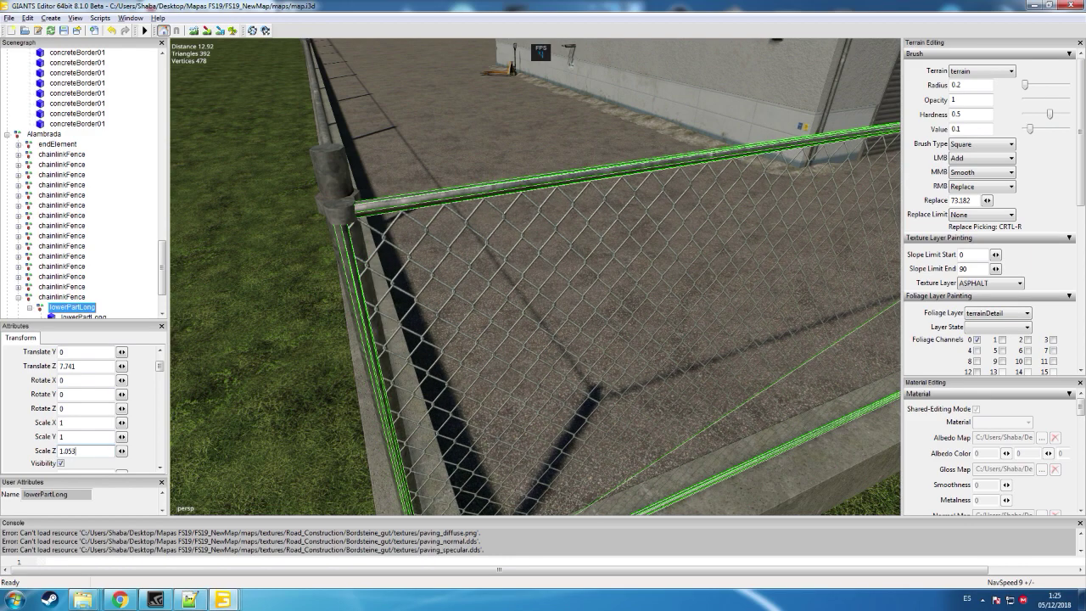
{"action": "key", "text": "BackSpace"}
{"action": "type", "text": "2"}
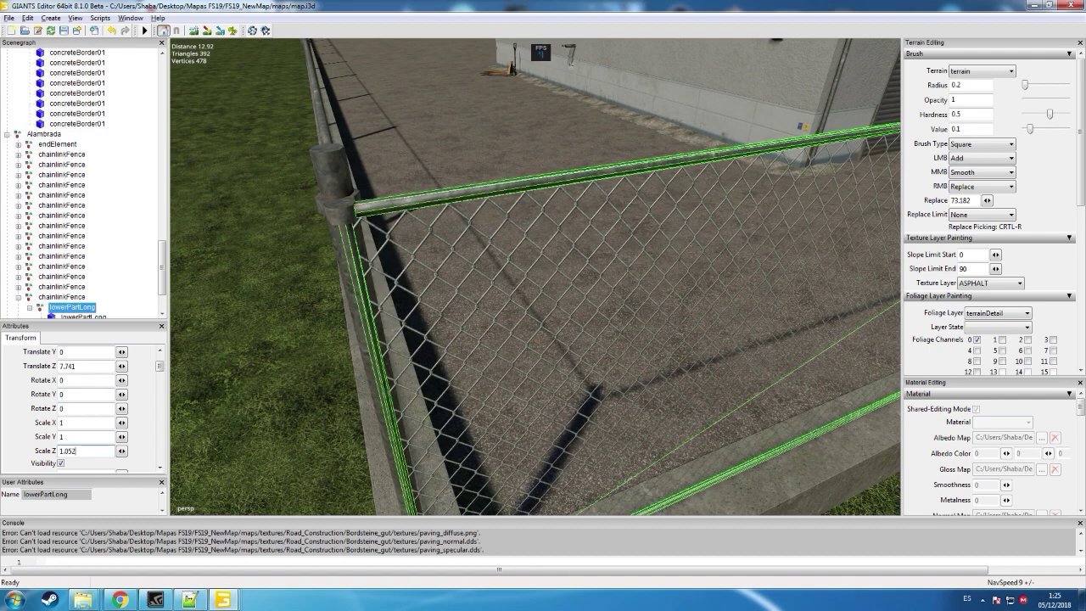
{"action": "type", "text": "5"}
{"action": "key", "text": "BackSpace"}
{"action": "type", "text": "3"}
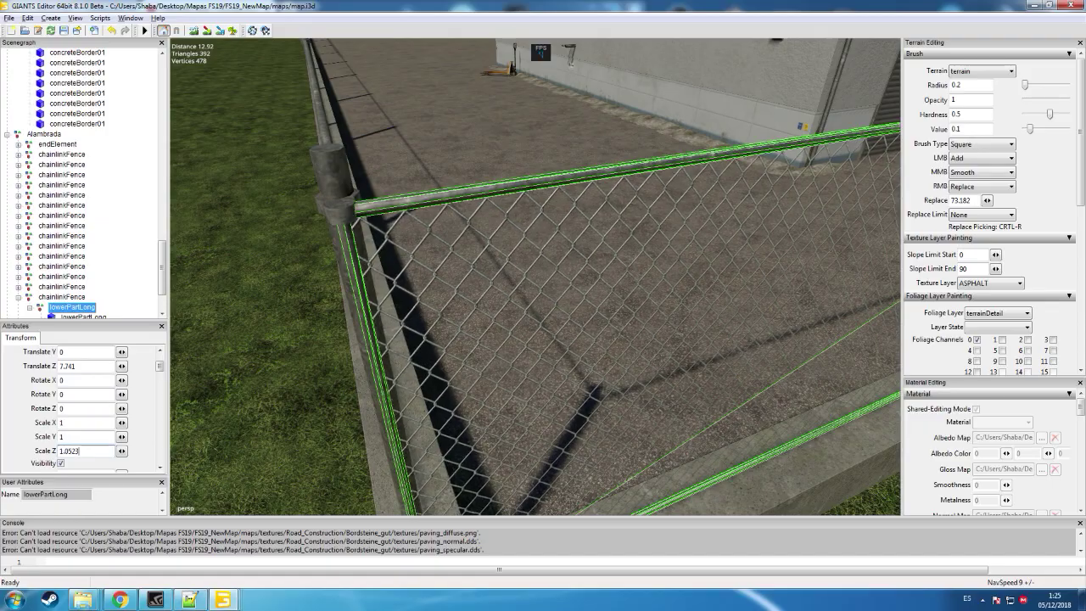
{"action": "key", "text": "BackSpace"}
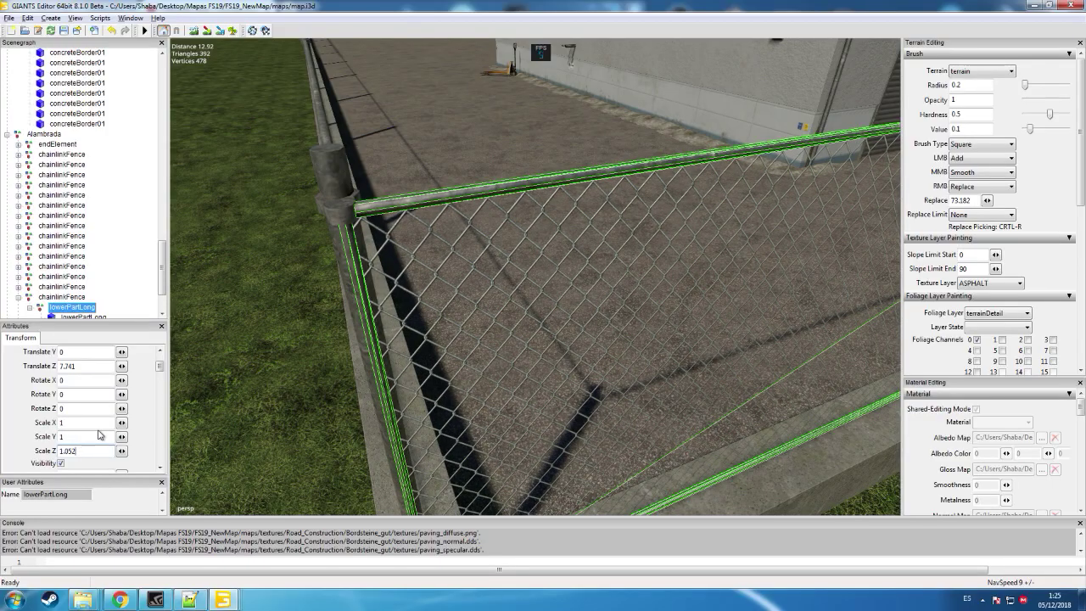
- Examine the corner joint and the fence along the edge of the paved yard
{"action": "left_click_drag", "start_coordinate": [217, 362], "coordinate": [236, 206], "text": "alt"}
{"action": "scroll", "coordinate": [223, 394], "scroll_direction": "down", "scroll_amount": 2}
{"action": "scroll", "coordinate": [222, 395], "scroll_direction": "up", "scroll_amount": 3}
{"action": "scroll", "coordinate": [218, 403], "scroll_direction": "up", "scroll_amount": 1}
{"action": "scroll", "coordinate": [220, 395], "scroll_direction": "down", "scroll_amount": 3}
{"action": "scroll", "coordinate": [291, 359], "scroll_direction": "down", "scroll_amount": 4}
{"action": "left_click", "coordinate": [385, 266]}
{"action": "left_click_drag", "start_coordinate": [453, 261], "coordinate": [402, 210], "text": "alt"}
{"action": "scroll", "coordinate": [341, 207], "scroll_direction": "up", "scroll_amount": 4}
{"action": "right_click_drag", "start_coordinate": [401, 209], "coordinate": [416, 207]}
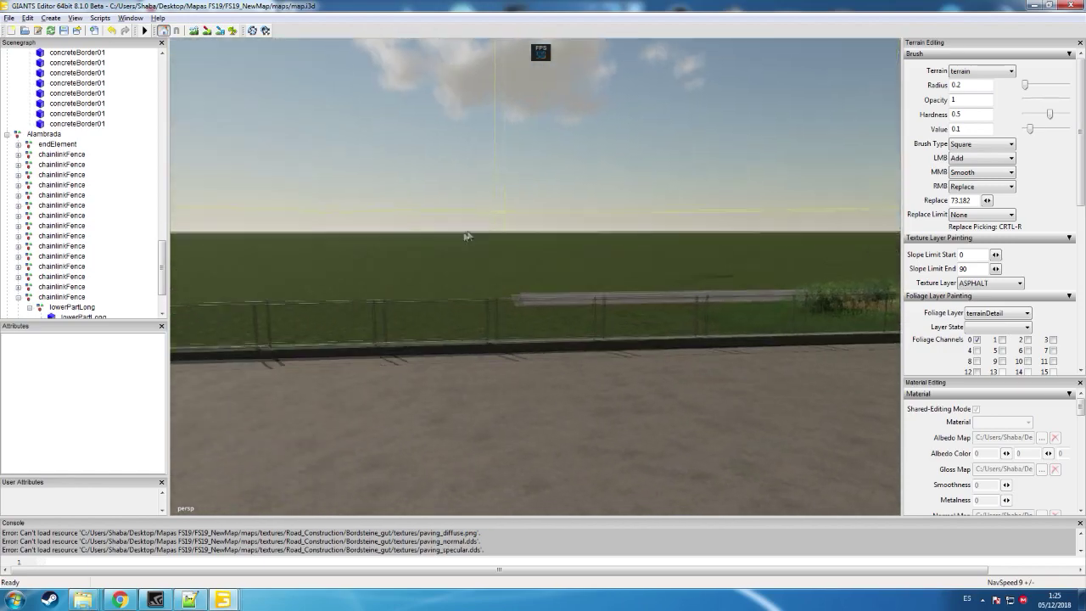
- Search beneath the terrain for the parking space markings of the vehicle shop area
{"action": "key", "text": "w"}
{"action": "scroll", "coordinate": [377, 281], "scroll_direction": "up", "scroll_amount": 3}
{"action": "left_click_drag", "start_coordinate": [378, 281], "coordinate": [397, 230], "text": "alt"}
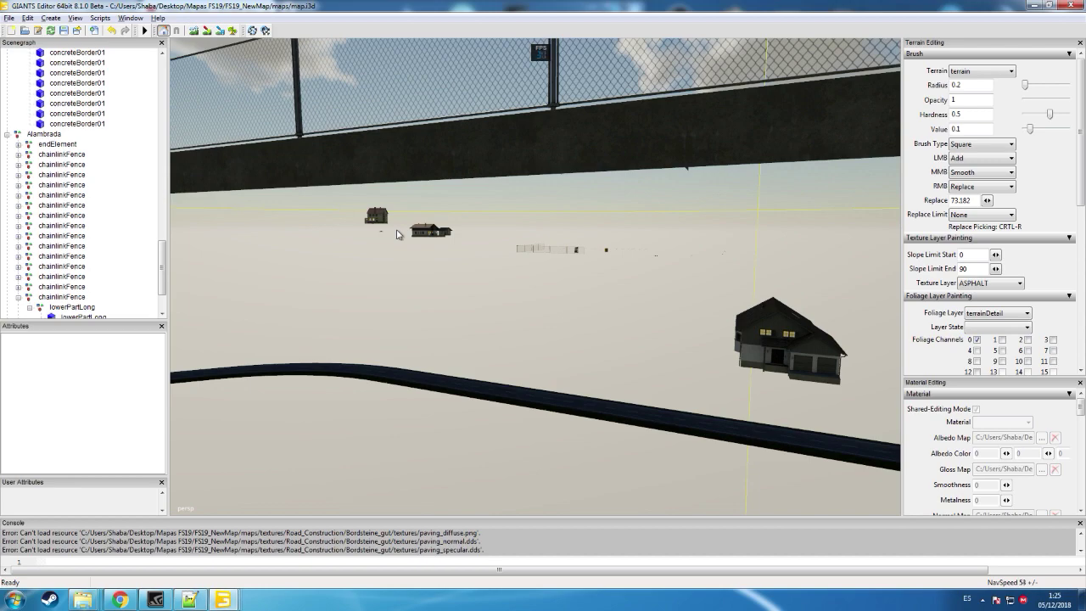
{"action": "left_click_drag", "start_coordinate": [481, 233], "coordinate": [224, 248], "text": "alt"}
{"action": "scroll", "coordinate": [480, 215], "scroll_direction": "up", "scroll_amount": 5}
{"action": "scroll", "coordinate": [281, 266], "scroll_direction": "up", "scroll_amount": 4}
{"action": "scroll", "coordinate": [281, 267], "scroll_direction": "down", "scroll_amount": 2}
{"action": "left_click_drag", "start_coordinate": [645, 253], "coordinate": [387, 267], "text": "alt"}
{"action": "scroll", "coordinate": [520, 234], "scroll_direction": "up", "scroll_amount": 5}
{"action": "scroll", "coordinate": [519, 235], "scroll_direction": "down", "scroll_amount": 5}
{"action": "scroll", "coordinate": [473, 241], "scroll_direction": "up", "scroll_amount": 5}
- Select the ParkingLot decal beneath the terrain and raise it to Translate Y 68
{"action": "left_click", "coordinate": [246, 358]}
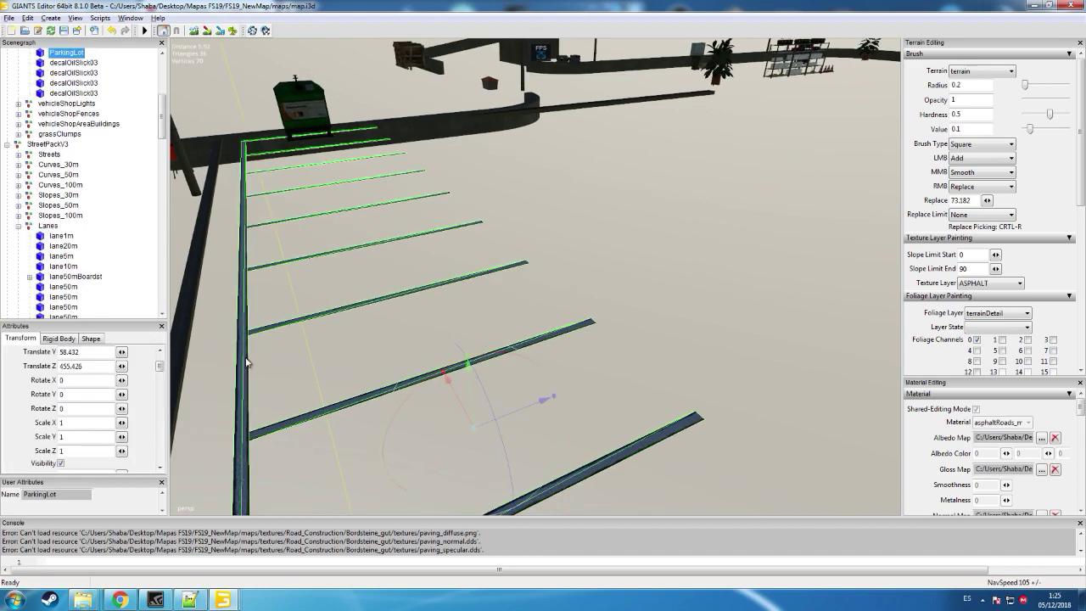
{"action": "left_click_drag", "start_coordinate": [364, 312], "coordinate": [534, 313], "text": "alt"}
{"action": "scroll", "coordinate": [539, 311], "scroll_direction": "down", "scroll_amount": 5}
{"action": "scroll", "coordinate": [539, 311], "scroll_direction": "up", "scroll_amount": 3}
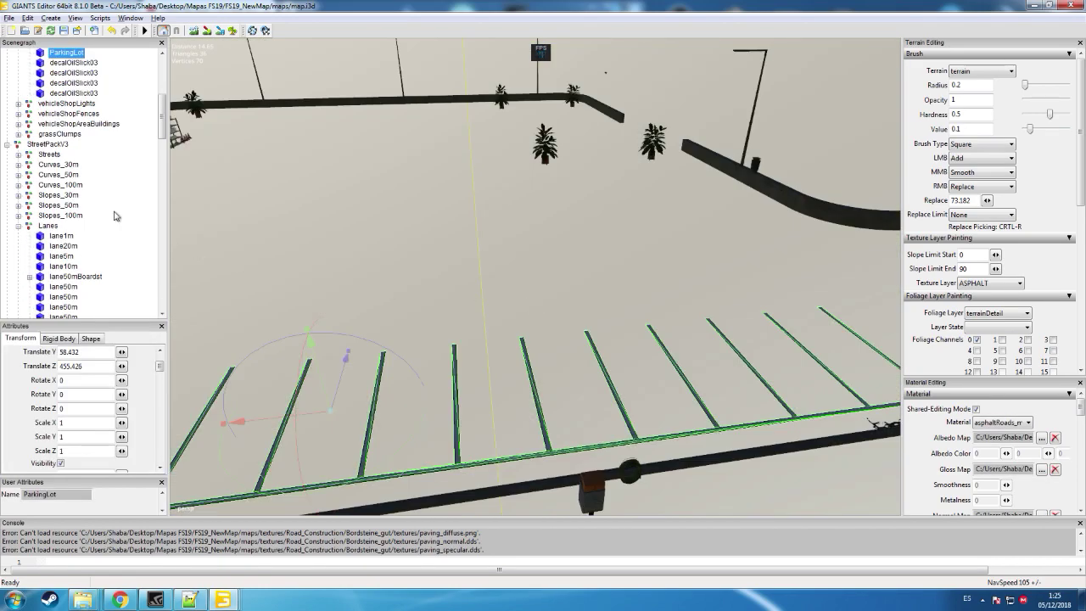
{"action": "left_click", "coordinate": [162, 55]}
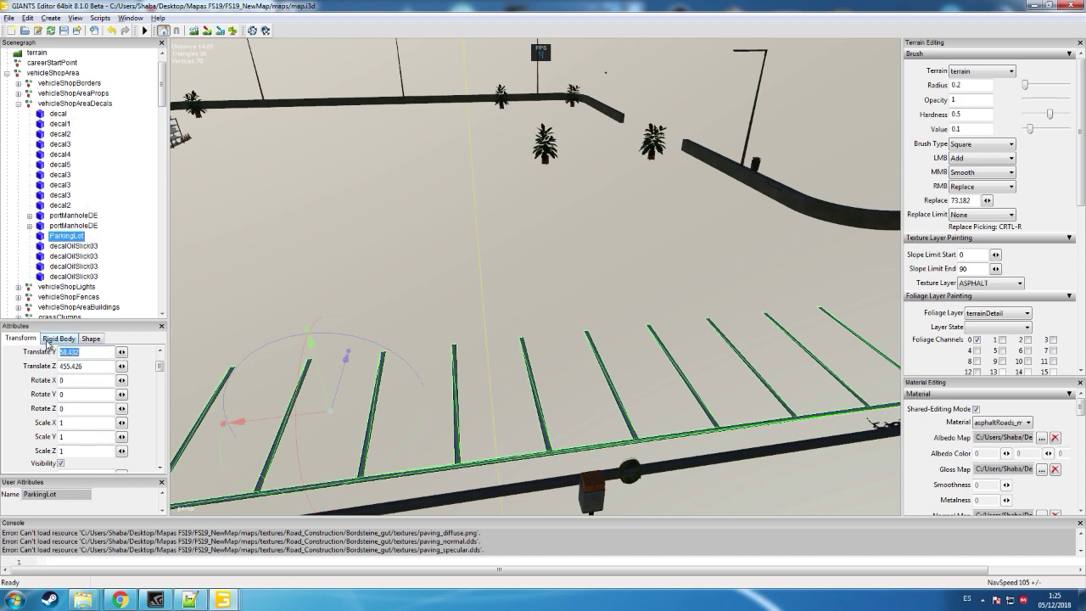
{"action": "type", "text": "6"}
{"action": "scroll", "coordinate": [328, 305], "scroll_direction": "down", "scroll_amount": 10}
{"action": "left_click_drag", "start_coordinate": [331, 327], "coordinate": [390, 300], "text": "alt"}
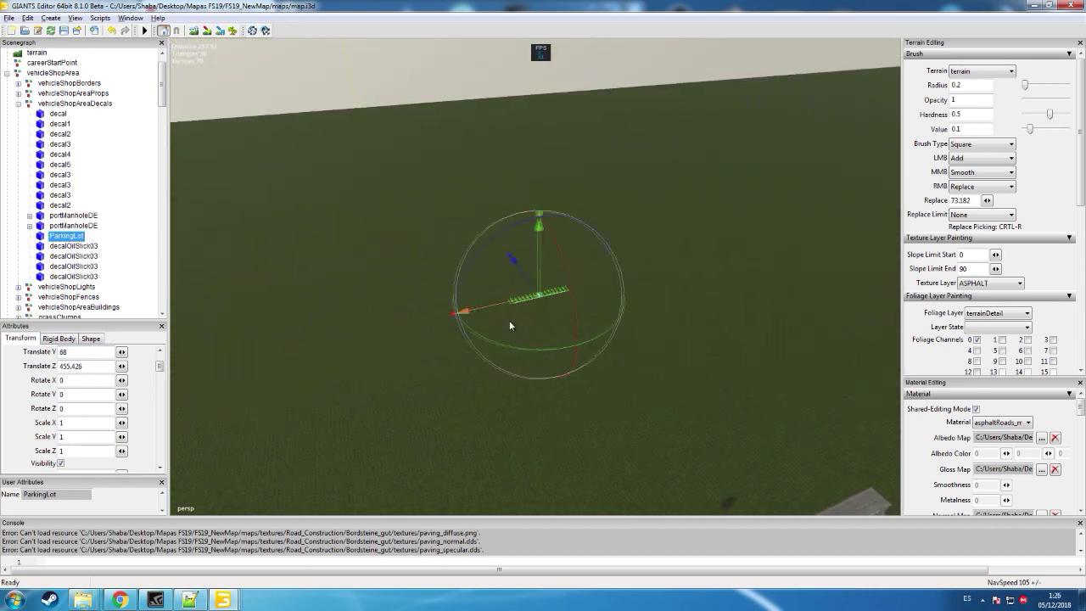
- Relocate the ParkingLot decal onto the paved yard near the house, at Translate Z 252.814
{"action": "left_click_drag", "start_coordinate": [507, 326], "coordinate": [582, 363], "text": "alt"}
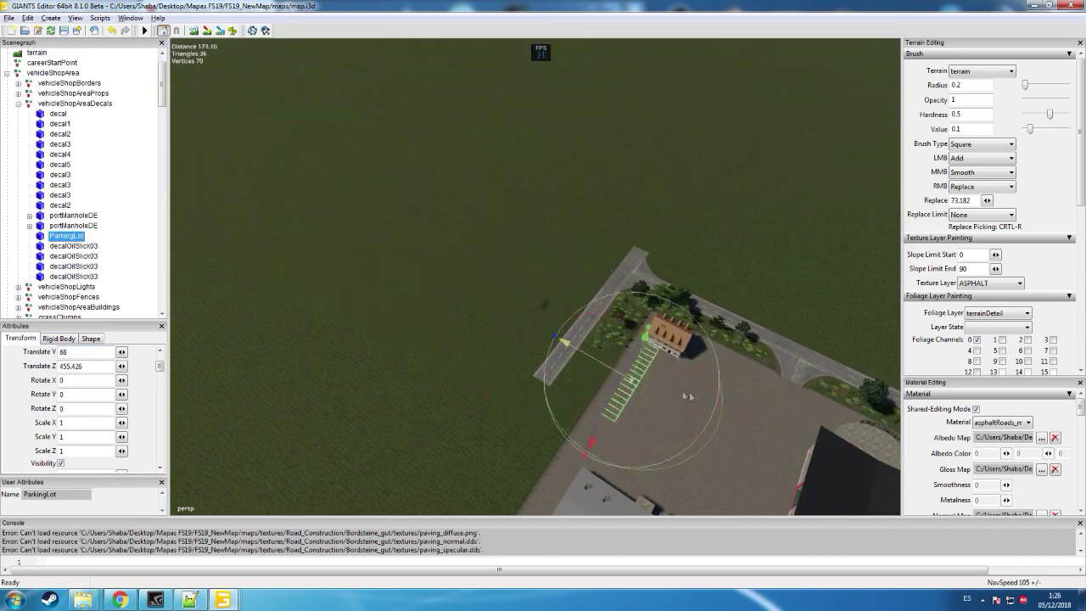
{"action": "left_click_drag", "start_coordinate": [595, 357], "coordinate": [582, 366], "text": "alt"}
{"action": "left_click_drag", "start_coordinate": [569, 262], "coordinate": [665, 296], "text": "alt"}
{"action": "scroll", "coordinate": [633, 342], "scroll_direction": "up", "scroll_amount": 5}
{"action": "scroll", "coordinate": [640, 280], "scroll_direction": "down", "scroll_amount": 4}
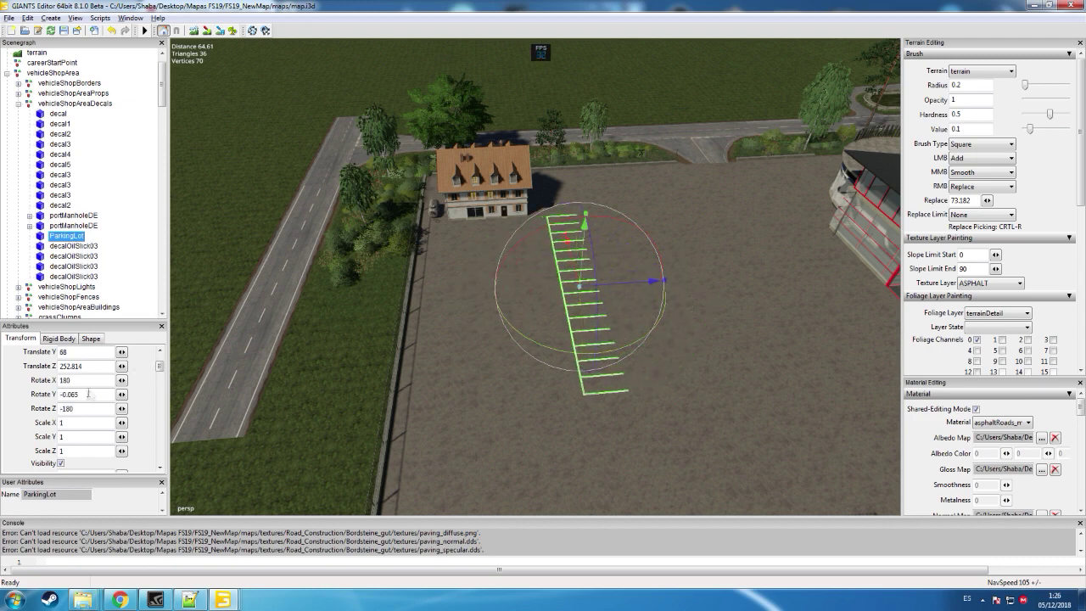
- Straighten the ParkingLot decal with Rotate Y 0 and move it against the fenced wall at Translate Z 271.279
{"action": "left_click_drag", "start_coordinate": [606, 287], "coordinate": [328, 304]}
{"action": "scroll", "coordinate": [500, 312], "scroll_direction": "up", "scroll_amount": 5}
{"action": "scroll", "coordinate": [497, 310], "scroll_direction": "down", "scroll_amount": 3}
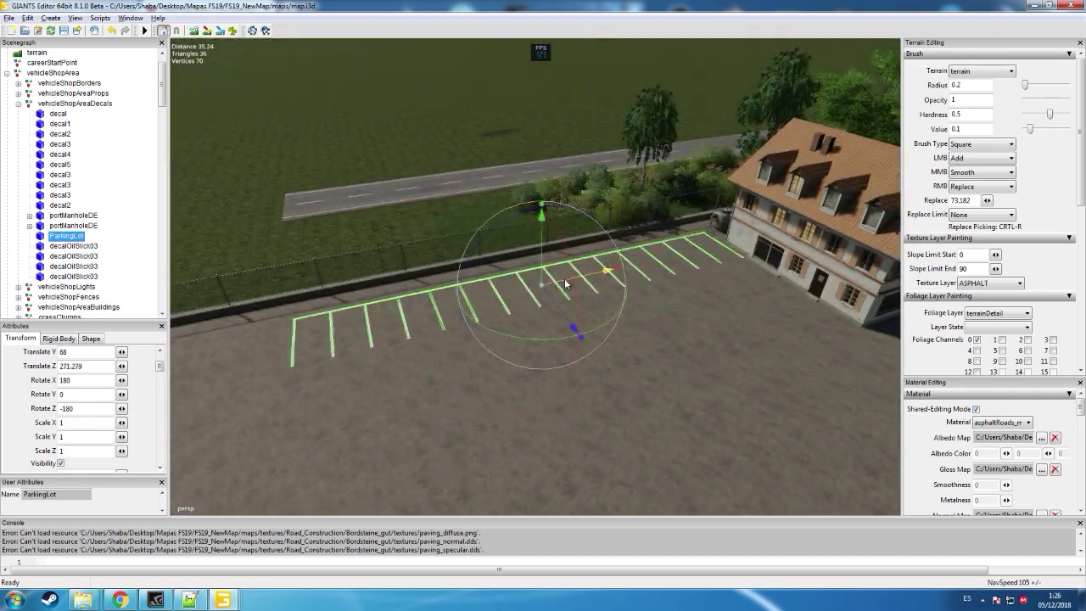
{"action": "left_click_drag", "start_coordinate": [541, 282], "coordinate": [538, 346], "text": "alt"}
{"action": "scroll", "coordinate": [409, 262], "scroll_direction": "up", "scroll_amount": 4}
{"action": "left_click_drag", "start_coordinate": [537, 345], "coordinate": [597, 344], "text": "alt"}
{"action": "scroll", "coordinate": [329, 333], "scroll_direction": "down", "scroll_amount": 5}
- Deselect the ParkingLot decal and examine its lines along the fenced wall
{"action": "left_click", "coordinate": [638, 312]}
{"action": "mouse_move", "coordinate": [638, 312]}
{"action": "left_mouse_down", "text": "alt"}
{"action": "mouse_move", "coordinate": [641, 330]}
{"action": "mouse_move", "coordinate": [562, 321]}
{"action": "mouse_move", "coordinate": [626, 329]}
{"action": "left_mouse_up", "text": "alt"}
{"action": "scroll", "coordinate": [641, 330], "scroll_direction": "up", "scroll_amount": 4}
{"action": "scroll", "coordinate": [642, 328], "scroll_direction": "up", "scroll_amount": 4}
{"action": "left_click_drag", "start_coordinate": [357, 295], "coordinate": [364, 306], "text": "alt"}
{"action": "scroll", "coordinate": [364, 306], "scroll_direction": "down", "scroll_amount": 4}
{"action": "scroll", "coordinate": [364, 305], "scroll_direction": "up", "scroll_amount": 6}
{"action": "scroll", "coordinate": [364, 306], "scroll_direction": "down", "scroll_amount": 3}
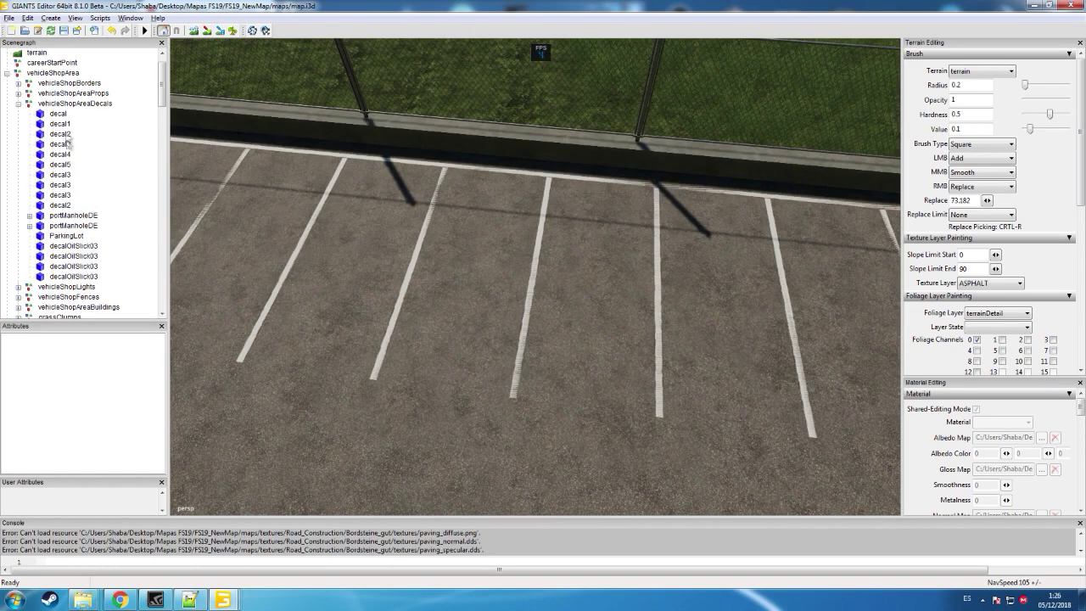
- Try raising the ParkingLot decal slightly above the pavement, at Translate Y 68.01, and check its gap from ground level
{"action": "left_click", "coordinate": [67, 236]}
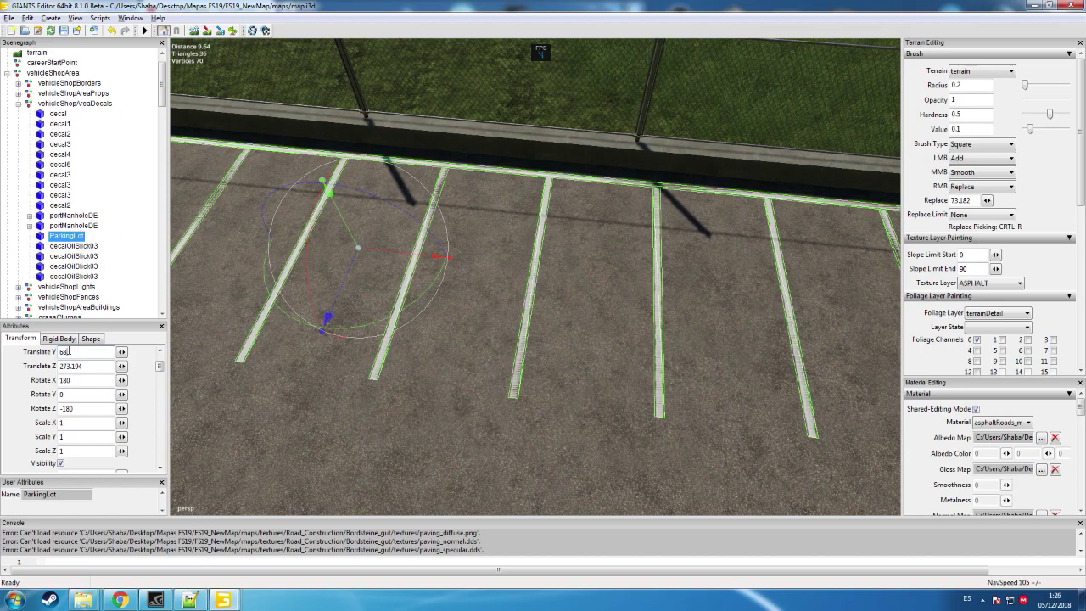
{"action": "type", "text": "5"}
{"action": "key", "text": "Return"}
{"action": "left_click_drag", "start_coordinate": [234, 320], "coordinate": [230, 221], "text": "alt"}
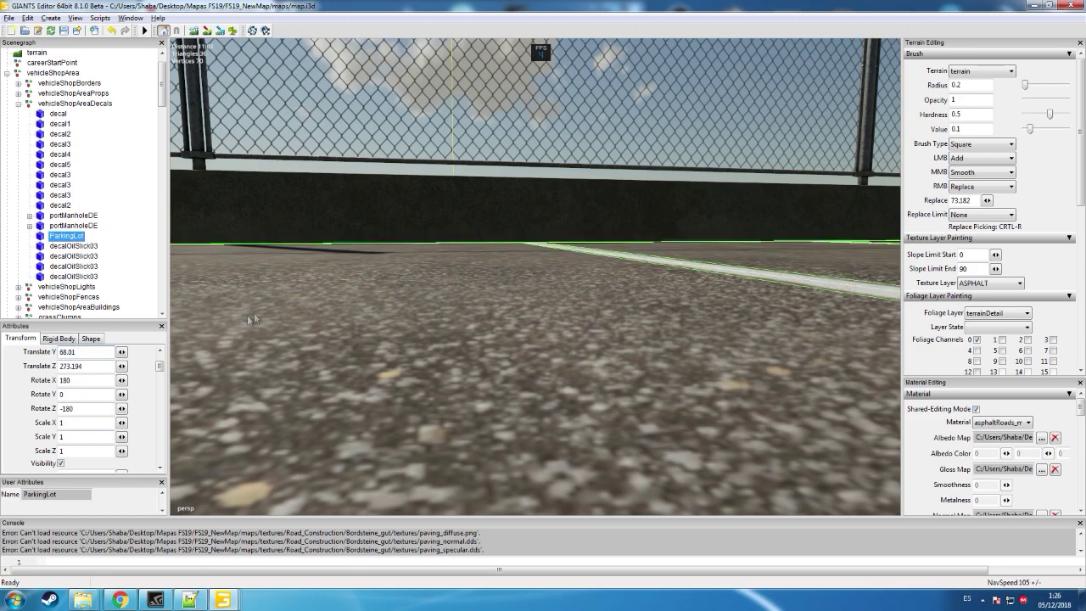
{"action": "left_click_drag", "start_coordinate": [235, 277], "coordinate": [491, 231], "text": "alt"}
{"action": "scroll", "coordinate": [11, 247], "scroll_direction": "up", "scroll_amount": 3}
{"action": "scroll", "coordinate": [491, 230], "scroll_direction": "down", "scroll_amount": 3}
- Reselect the ParkingLot decal, set its Translate Y to 68.001, and deselect it
{"action": "left_click_drag", "start_coordinate": [427, 291], "coordinate": [411, 359], "text": "alt"}
{"action": "left_click", "coordinate": [410, 329]}
{"action": "scroll", "coordinate": [408, 357], "scroll_direction": "down", "scroll_amount": 3}
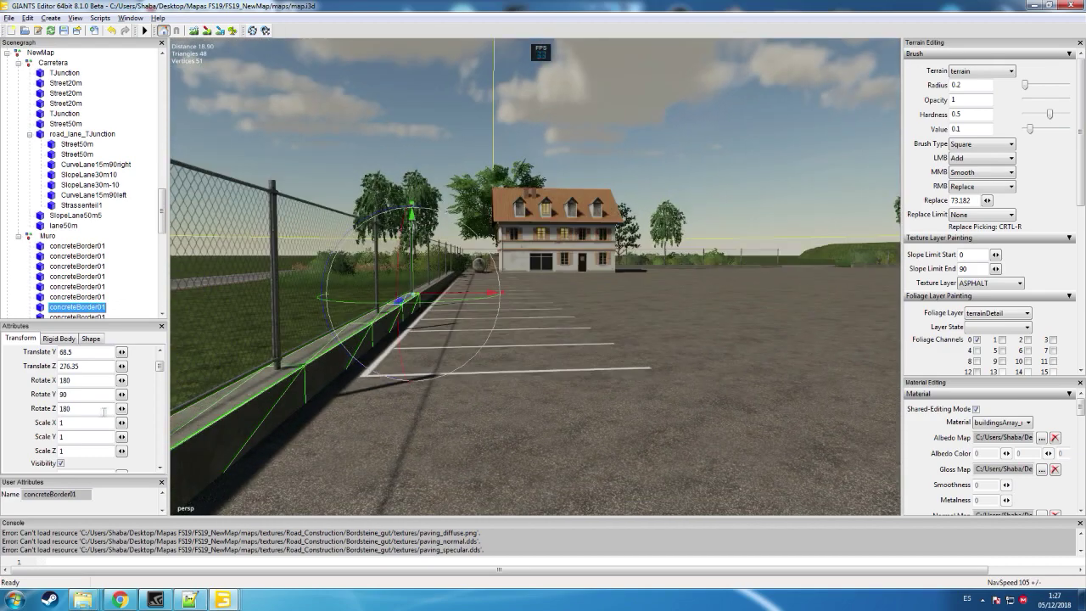
{"action": "left_click", "coordinate": [376, 377]}
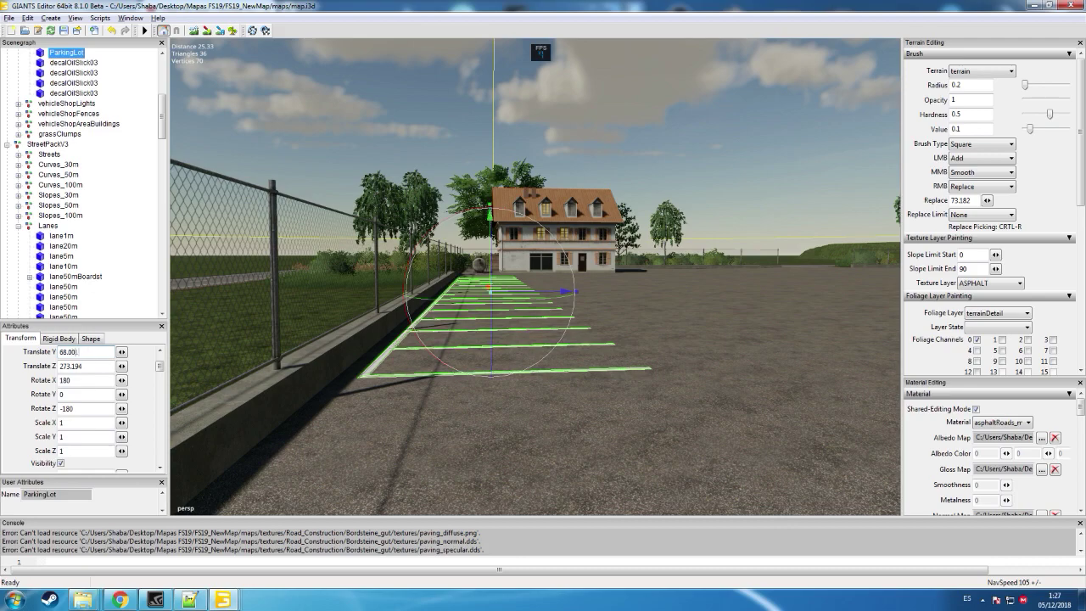
{"action": "left_click_drag", "start_coordinate": [450, 333], "coordinate": [391, 446], "text": "alt"}
{"action": "scroll", "coordinate": [391, 446], "scroll_direction": "down", "scroll_amount": 3}
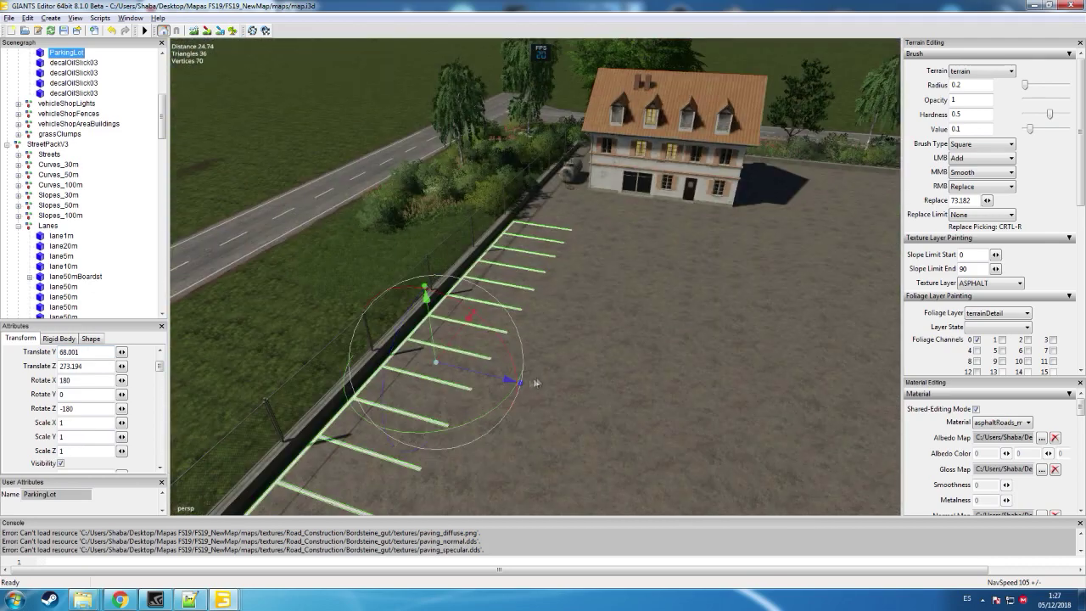
{"action": "left_click", "coordinate": [571, 360]}
- Examine the parking lines along the fenced wall and the open areas around the yard
{"action": "left_click_drag", "start_coordinate": [571, 360], "coordinate": [524, 374], "text": "alt"}
{"action": "scroll", "coordinate": [524, 374], "scroll_direction": "up", "scroll_amount": 3}
{"action": "scroll", "coordinate": [528, 365], "scroll_direction": "down", "scroll_amount": 4}
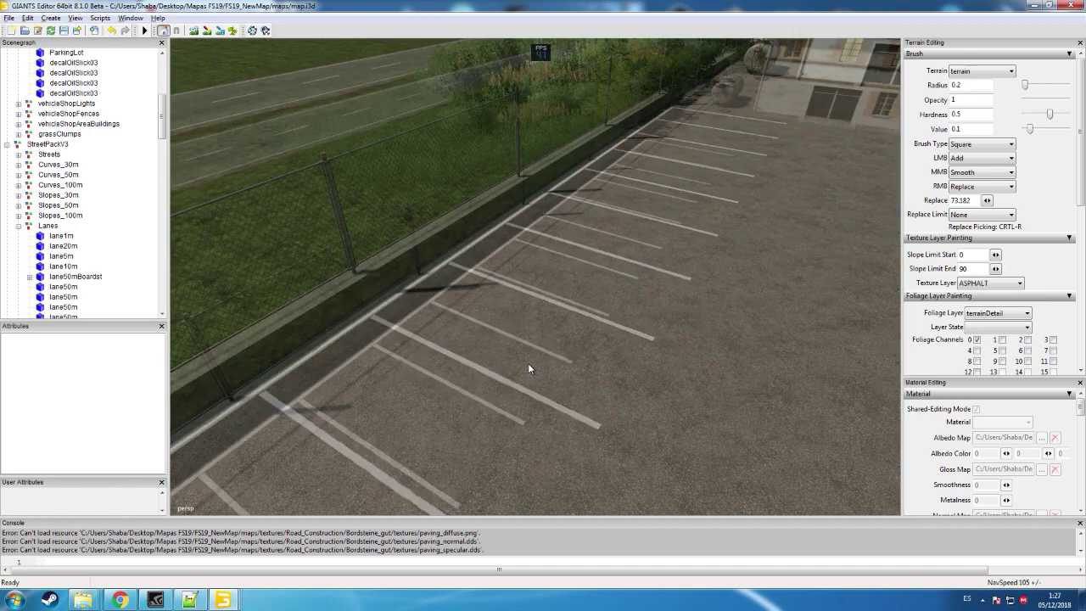
{"action": "left_click_drag", "start_coordinate": [517, 349], "coordinate": [579, 309], "text": "alt"}
{"action": "left_click_drag", "start_coordinate": [723, 289], "coordinate": [174, 281], "text": "alt"}
{"action": "scroll", "coordinate": [600, 303], "scroll_direction": "down", "scroll_amount": 3}
{"action": "scroll", "coordinate": [381, 240], "scroll_direction": "up", "scroll_amount": 3}
{"action": "scroll", "coordinate": [381, 240], "scroll_direction": "up", "scroll_amount": 3}
{"action": "scroll", "coordinate": [216, 285], "scroll_direction": "down", "scroll_amount": 3}
{"action": "scroll", "coordinate": [215, 285], "scroll_direction": "down", "scroll_amount": 3}
{"action": "scroll", "coordinate": [714, 275], "scroll_direction": "up", "scroll_amount": 3}
{"action": "scroll", "coordinate": [439, 280], "scroll_direction": "down", "scroll_amount": 3}
{"action": "left_click_drag", "start_coordinate": [551, 263], "coordinate": [243, 250], "text": "alt"}
{"action": "left_click_drag", "start_coordinate": [373, 263], "coordinate": [305, 247], "text": "alt"}
{"action": "right_click_drag", "start_coordinate": [304, 246], "coordinate": [158, 227]}
{"action": "scroll", "coordinate": [158, 227], "scroll_direction": "up", "scroll_amount": 10}
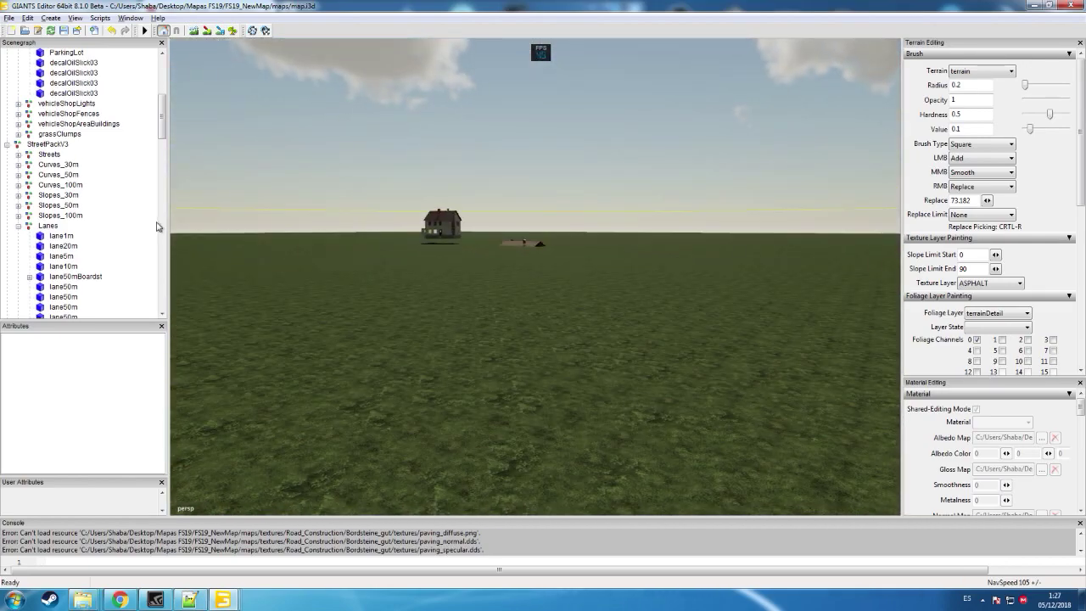
- Search the original vehicle shop area beneath the terrain for leftover props that could furnish the yard
{"action": "left_click_drag", "start_coordinate": [158, 226], "coordinate": [370, 260], "text": "alt"}
{"action": "scroll", "coordinate": [424, 213], "scroll_direction": "up", "scroll_amount": 8}
{"action": "scroll", "coordinate": [350, 243], "scroll_direction": "up", "scroll_amount": 4}
{"action": "scroll", "coordinate": [188, 235], "scroll_direction": "up", "scroll_amount": 8}
{"action": "scroll", "coordinate": [452, 213], "scroll_direction": "up", "scroll_amount": 6}
{"action": "right_click_drag", "start_coordinate": [370, 261], "coordinate": [647, 264]}
{"action": "left_click_drag", "start_coordinate": [646, 264], "coordinate": [671, 201], "text": "alt"}
{"action": "scroll", "coordinate": [589, 226], "scroll_direction": "up", "scroll_amount": 4}
{"action": "scroll", "coordinate": [691, 181], "scroll_direction": "up", "scroll_amount": 4}
{"action": "scroll", "coordinate": [670, 201], "scroll_direction": "up", "scroll_amount": 4}
{"action": "right_click_drag", "start_coordinate": [669, 201], "coordinate": [573, 214]}
{"action": "scroll", "coordinate": [570, 213], "scroll_direction": "up", "scroll_amount": 4}
{"action": "left_click_drag", "start_coordinate": [569, 213], "coordinate": [434, 208], "text": "alt"}
{"action": "scroll", "coordinate": [526, 209], "scroll_direction": "up", "scroll_amount": 4}
{"action": "scroll", "coordinate": [435, 208], "scroll_direction": "up", "scroll_amount": 4}
{"action": "left_click_drag", "start_coordinate": [631, 234], "coordinate": [695, 316], "text": "alt"}
{"action": "scroll", "coordinate": [623, 236], "scroll_direction": "up", "scroll_amount": 4}
{"action": "left_click", "coordinate": [603, 277]}
{"action": "left_click_drag", "start_coordinate": [603, 276], "coordinate": [420, 218], "text": "alt"}
{"action": "scroll", "coordinate": [722, 242], "scroll_direction": "down", "scroll_amount": 4}
{"action": "scroll", "coordinate": [722, 246], "scroll_direction": "up", "scroll_amount": 3}
{"action": "scroll", "coordinate": [613, 211], "scroll_direction": "up", "scroll_amount": 3}
{"action": "scroll", "coordinate": [420, 219], "scroll_direction": "up", "scroll_amount": 4}
{"action": "right_click_drag", "start_coordinate": [418, 218], "coordinate": [464, 239]}
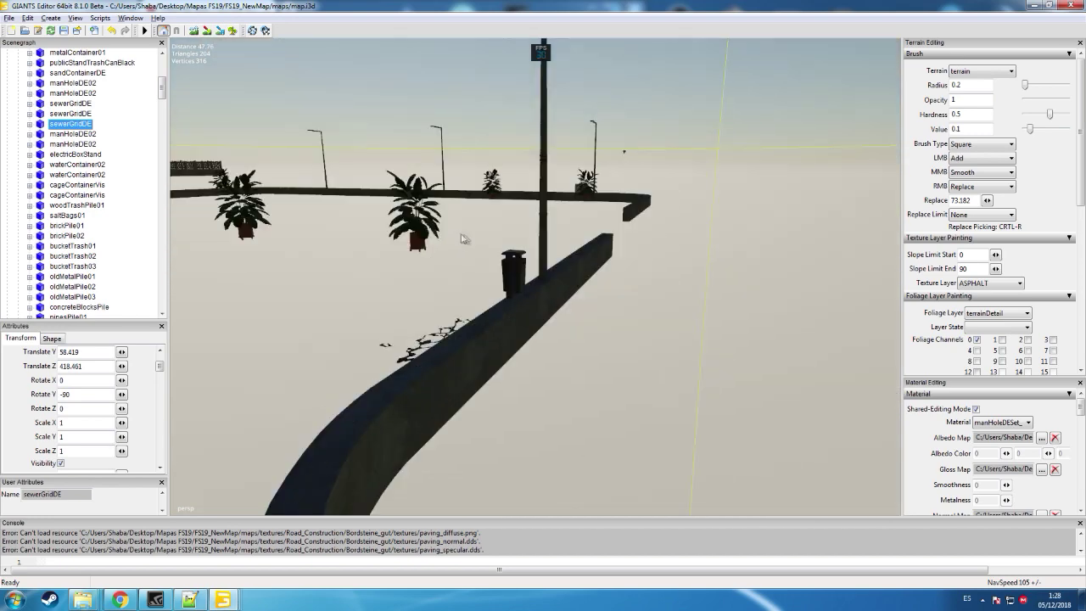
- Select the first plantPot04 in plantsVehicleDealer, raise it to terrain level, and bring it toward the yard at Translate Z 352.579
{"action": "left_click", "coordinate": [424, 235]}
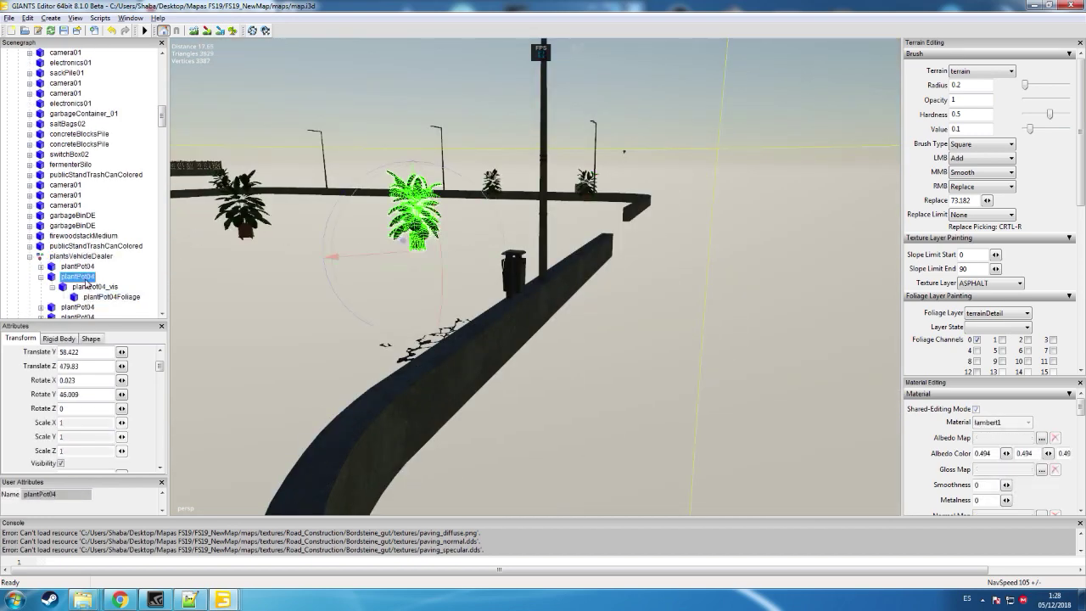
{"action": "left_click_drag", "start_coordinate": [300, 243], "coordinate": [285, 259], "text": "alt"}
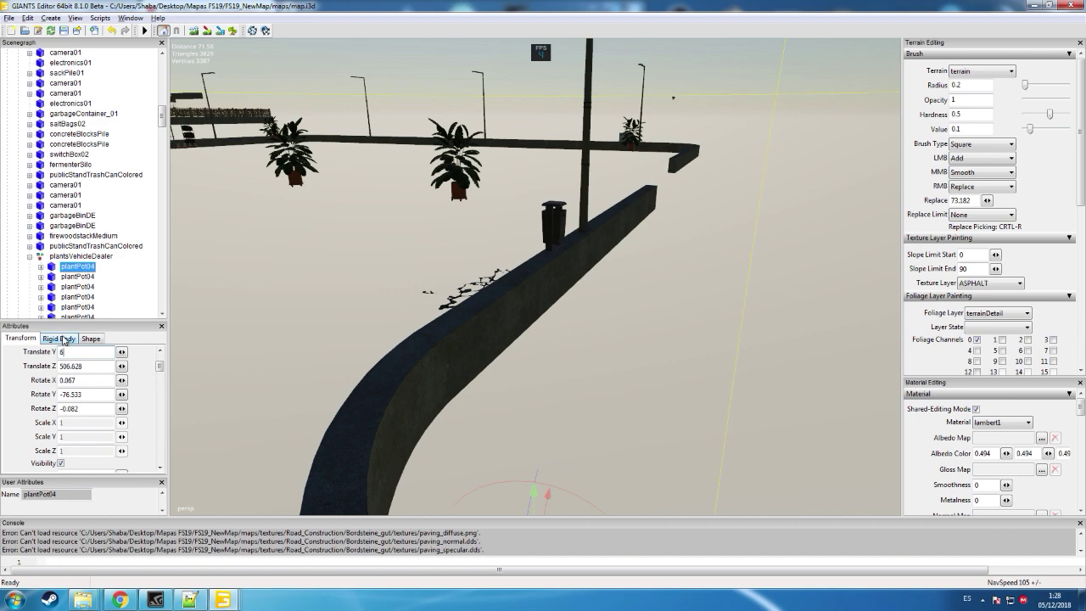
{"action": "scroll", "coordinate": [272, 318], "scroll_direction": "down", "scroll_amount": 5}
{"action": "left_click_drag", "start_coordinate": [222, 321], "coordinate": [634, 288], "text": "alt"}
{"action": "left_click_drag", "start_coordinate": [189, 235], "coordinate": [550, 228], "text": "alt"}
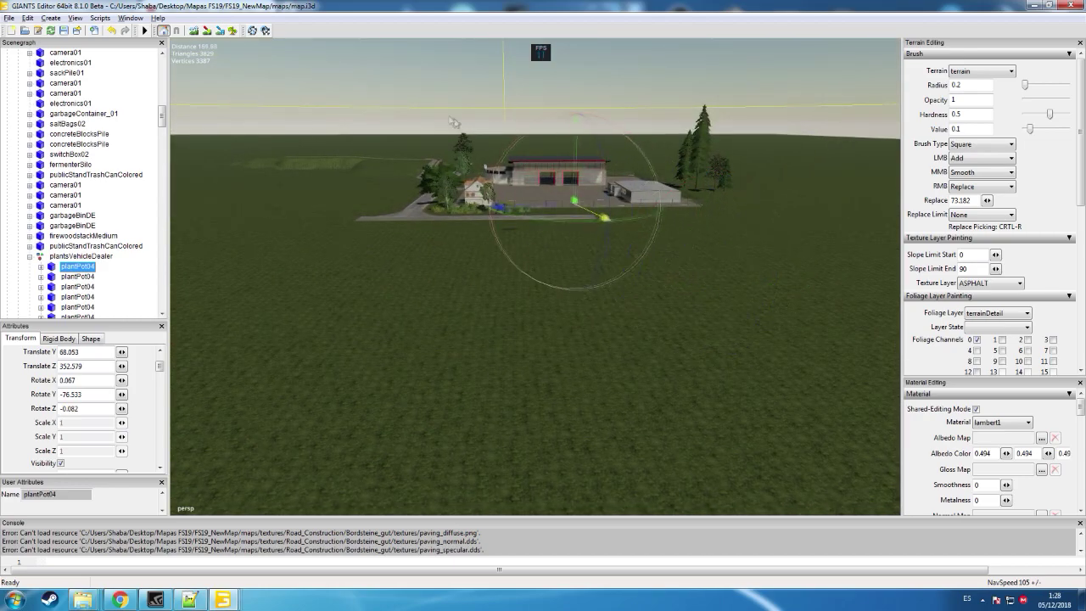
- Move the plant pot across the paved yard to the fence by the road entrance, at Translate Z 228.971
{"action": "scroll", "coordinate": [645, 163], "scroll_direction": "up", "scroll_amount": 10}
{"action": "left_click_drag", "start_coordinate": [665, 210], "coordinate": [735, 249], "text": "alt"}
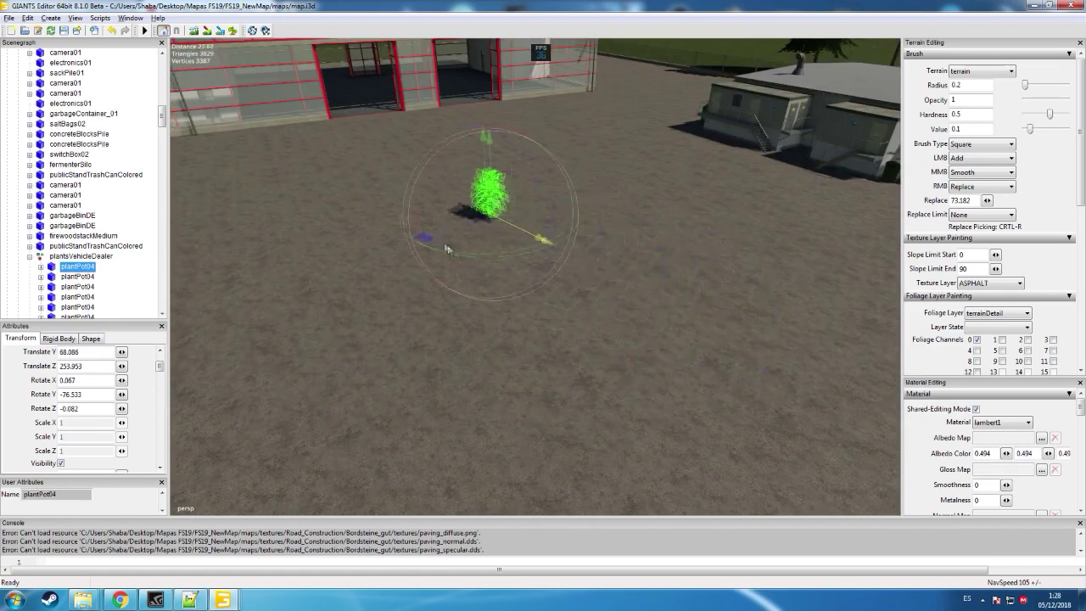
{"action": "right_click_drag", "start_coordinate": [216, 238], "coordinate": [427, 213]}
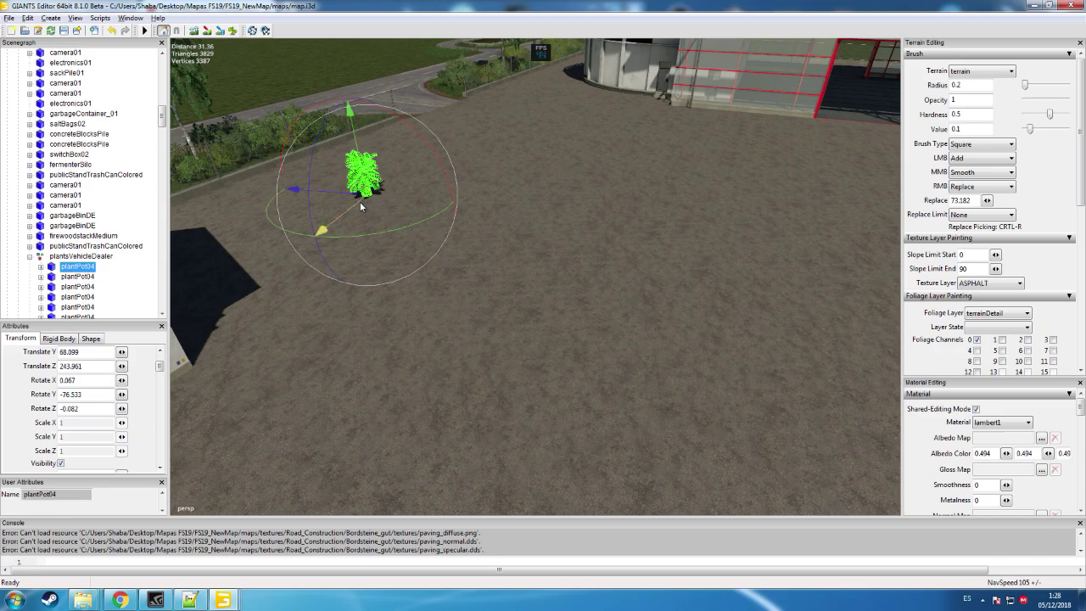
{"action": "left_click_drag", "start_coordinate": [480, 164], "coordinate": [487, 156]}
{"action": "left_click_drag", "start_coordinate": [487, 156], "coordinate": [646, 159], "text": "alt"}
{"action": "scroll", "coordinate": [450, 108], "scroll_direction": "up", "scroll_amount": 6}
{"action": "right_click_drag", "start_coordinate": [647, 159], "coordinate": [681, 196]}
{"action": "left_click", "coordinate": [669, 238]}
{"action": "left_click", "coordinate": [712, 238]}
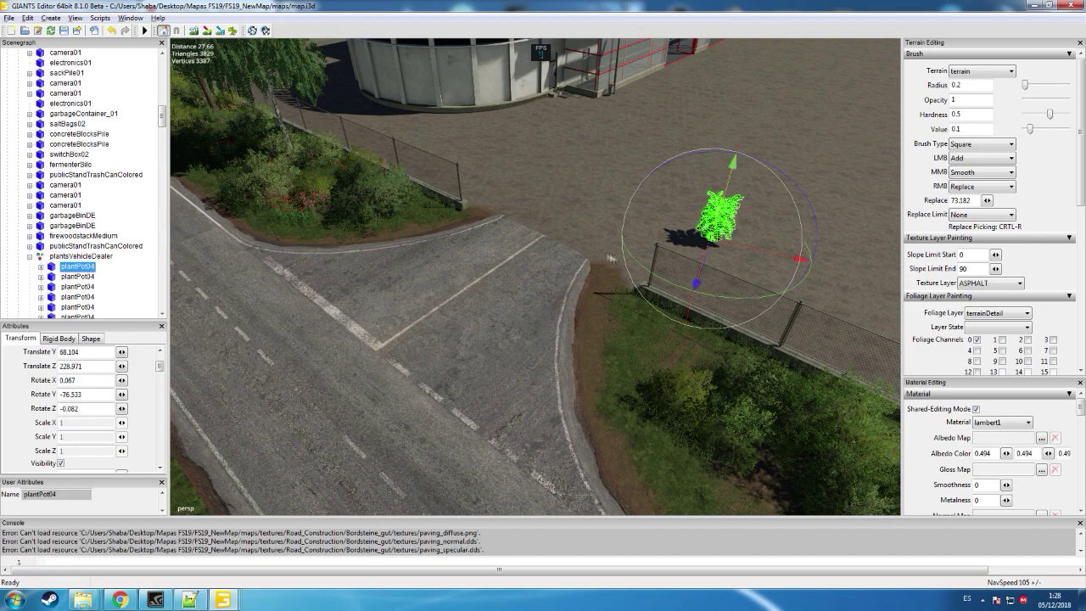
- Place the plant pot at the wall's end across the entrance, at Translate Z 216.403, and lower it to Translate Y 67.964
{"action": "left_click_drag", "start_coordinate": [741, 247], "coordinate": [456, 191]}
{"action": "scroll", "coordinate": [442, 241], "scroll_direction": "up", "scroll_amount": 5}
{"action": "scroll", "coordinate": [476, 226], "scroll_direction": "up", "scroll_amount": 8}
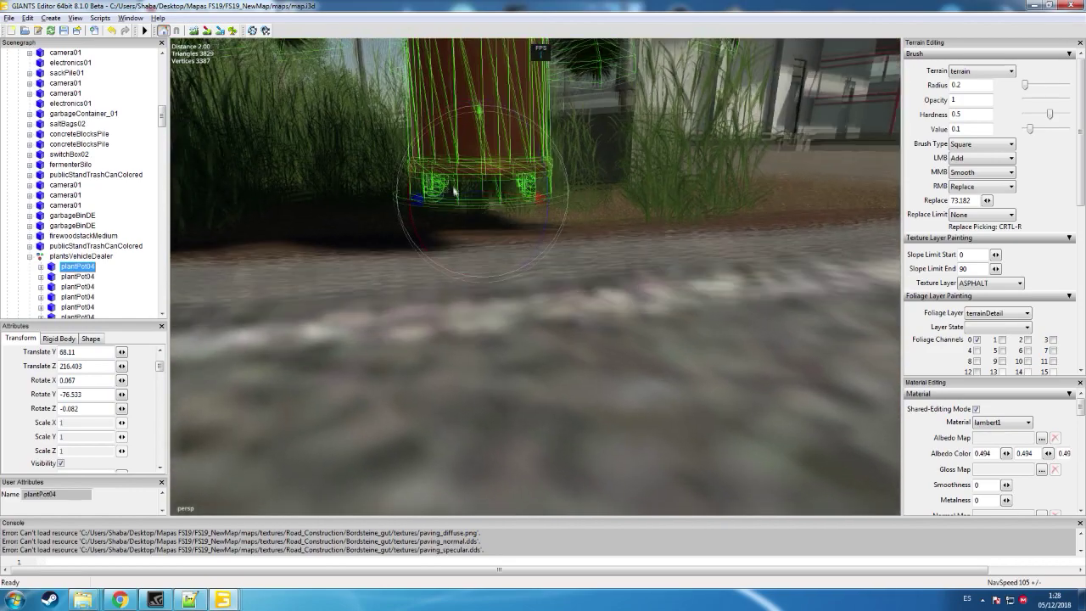
{"action": "right_click_drag", "start_coordinate": [456, 195], "coordinate": [466, 175]}
{"action": "left_click_drag", "start_coordinate": [491, 154], "coordinate": [583, 233]}
{"action": "left_click", "coordinate": [601, 212]}
{"action": "scroll", "coordinate": [587, 230], "scroll_direction": "down", "scroll_amount": 8}
{"action": "scroll", "coordinate": [589, 229], "scroll_direction": "up", "scroll_amount": 5}
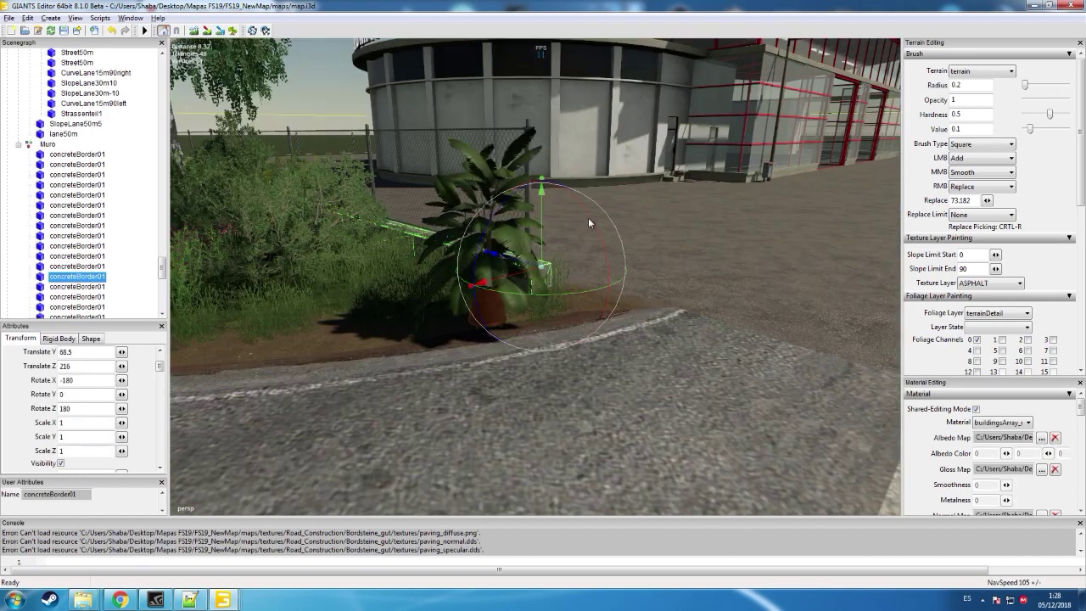
{"action": "middle_click_drag", "start_coordinate": [588, 219], "coordinate": [597, 190], "text": "alt"}
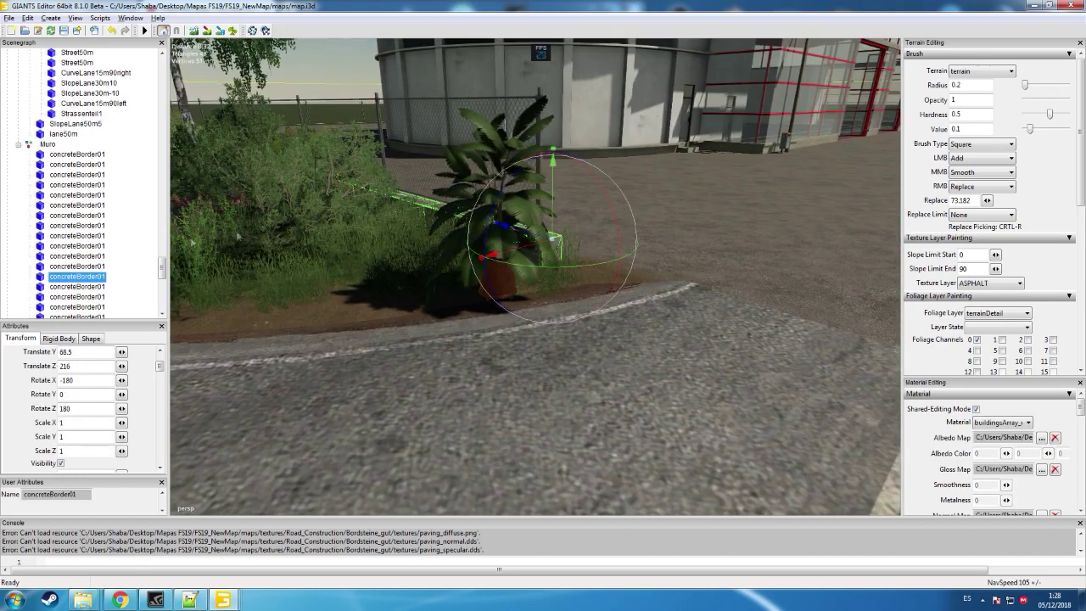
- Shift the plant pot closer to the wall's end, at Translate Z 215.884, and set its Translate Y to 67.995
{"action": "left_click", "coordinate": [492, 280]}
{"action": "left_click_drag", "start_coordinate": [624, 276], "coordinate": [436, 280], "text": "alt"}
{"action": "scroll", "coordinate": [589, 272], "scroll_direction": "up", "scroll_amount": 5}
{"action": "scroll", "coordinate": [436, 280], "scroll_direction": "down", "scroll_amount": 5}
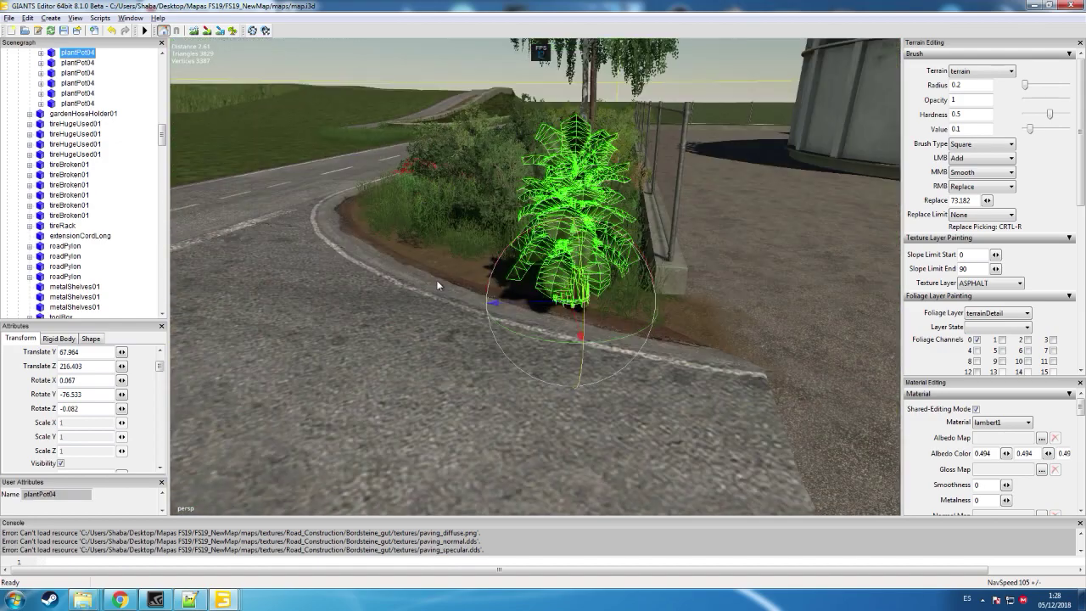
{"action": "left_click_drag", "start_coordinate": [576, 314], "coordinate": [671, 261]}
{"action": "scroll", "coordinate": [657, 300], "scroll_direction": "up", "scroll_amount": 5}
{"action": "scroll", "coordinate": [458, 272], "scroll_direction": "down", "scroll_amount": 5}
{"action": "scroll", "coordinate": [467, 278], "scroll_direction": "up", "scroll_amount": 6}
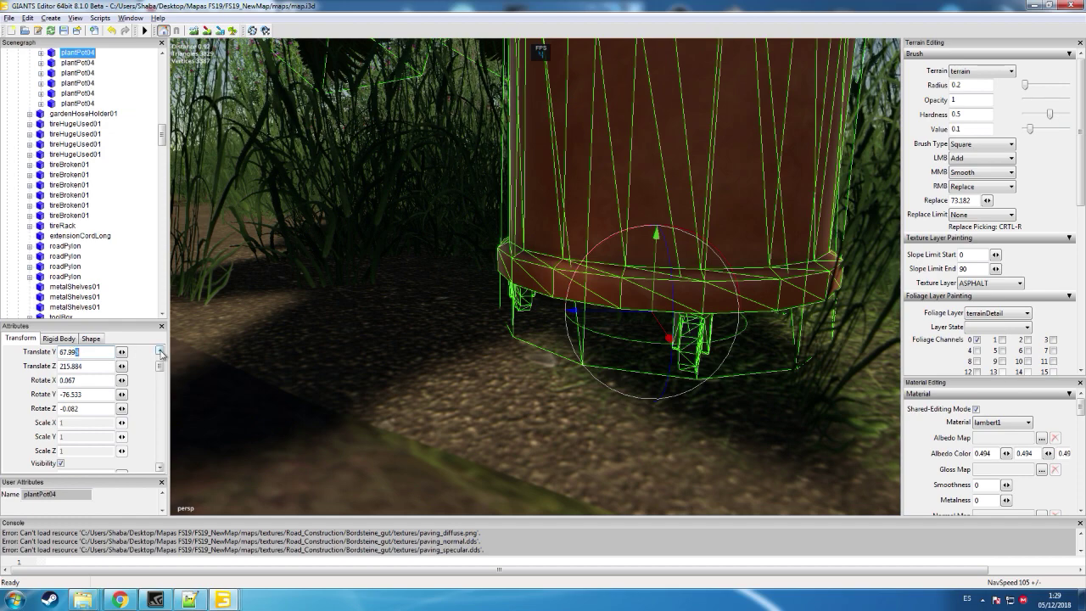
{"action": "type", "text": "5"}
{"action": "key", "text": "Return"}
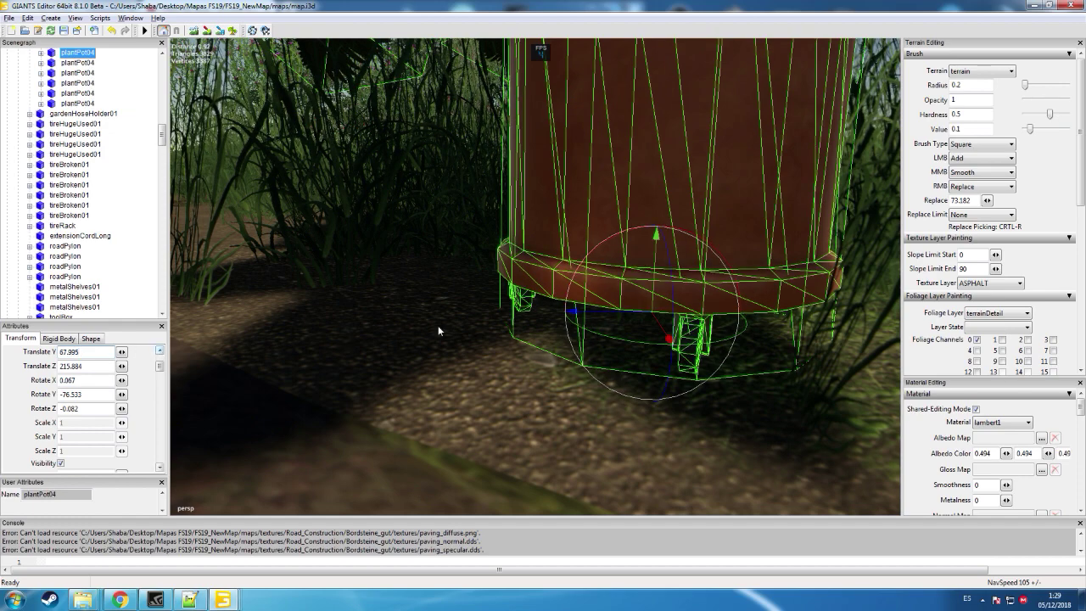
- Duplicate the plant pot and move the copy to the opposite side of the road entrance, at Translate Z 225.48
{"action": "scroll", "coordinate": [440, 329], "scroll_direction": "down", "scroll_amount": 5}
{"action": "left_click_drag", "start_coordinate": [504, 321], "coordinate": [445, 337], "text": "alt"}
{"action": "left_click_drag", "start_coordinate": [341, 230], "coordinate": [453, 230], "text": "alt"}
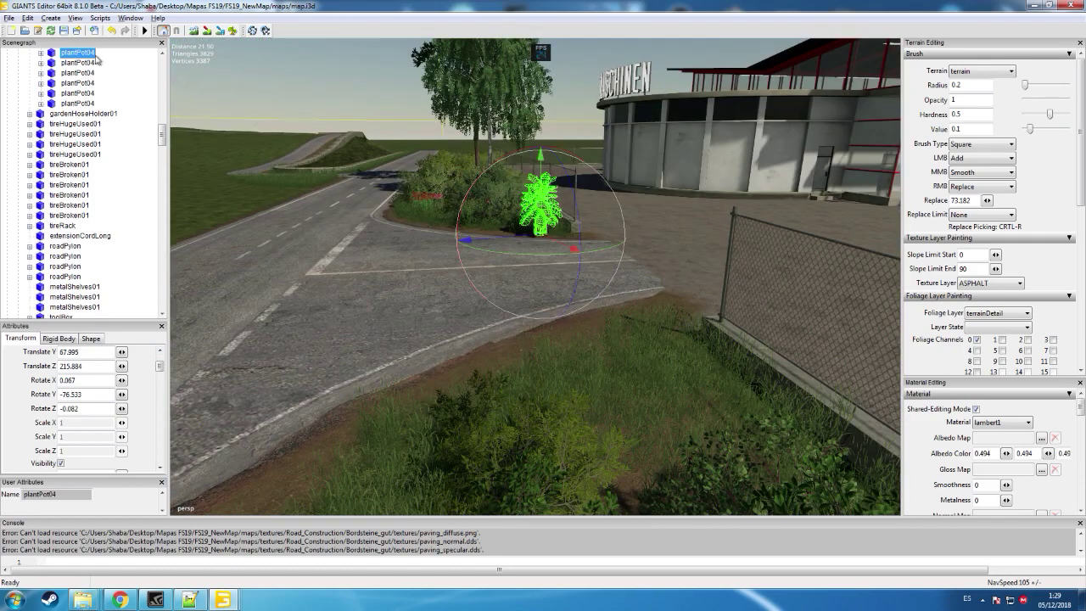
{"action": "left_click", "coordinate": [163, 54]}
{"action": "left_click", "coordinate": [105, 65]}
{"action": "key", "text": "ctrl+v"}
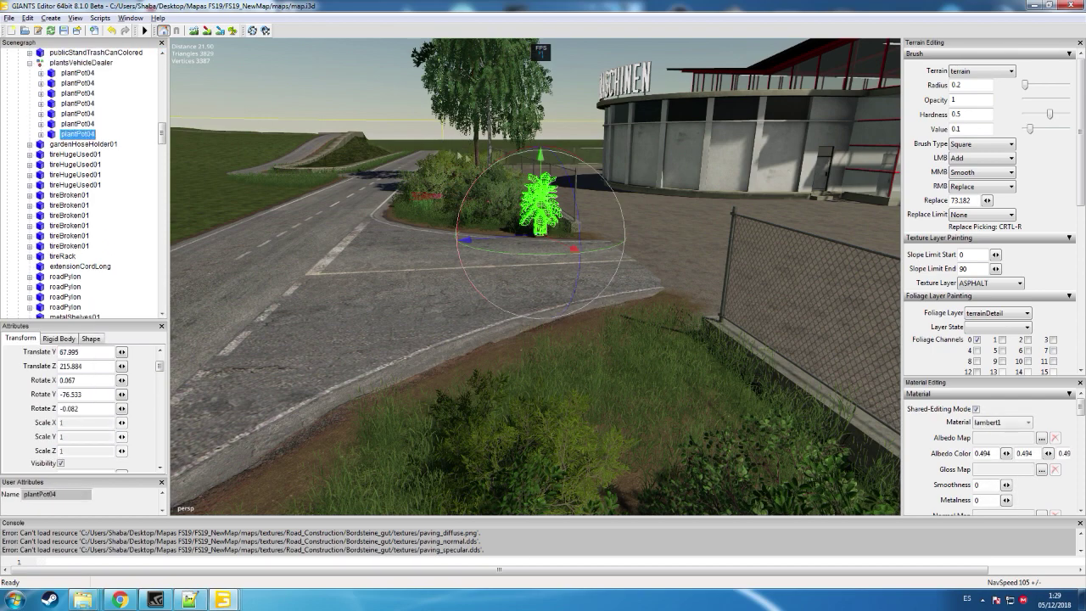
{"action": "left_click_drag", "start_coordinate": [557, 245], "coordinate": [781, 412]}
{"action": "scroll", "coordinate": [573, 327], "scroll_direction": "up", "scroll_amount": 5}
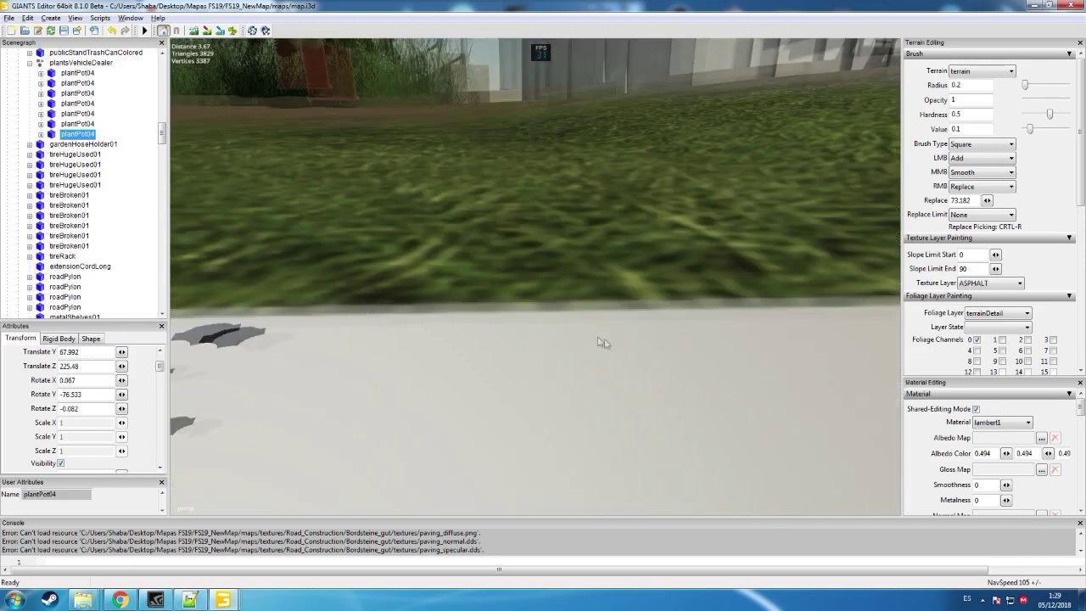
{"action": "scroll", "coordinate": [628, 340], "scroll_direction": "down", "scroll_amount": 5}
{"action": "mouse_move", "coordinate": [638, 339]}
{"action": "left_mouse_down", "text": "alt"}
{"action": "mouse_move", "coordinate": [707, 342]}
{"action": "mouse_move", "coordinate": [651, 347]}
{"action": "left_mouse_up", "text": "alt"}
{"action": "scroll", "coordinate": [709, 348], "scroll_direction": "up", "scroll_amount": 5}
{"action": "scroll", "coordinate": [651, 347], "scroll_direction": "down", "scroll_amount": 5}
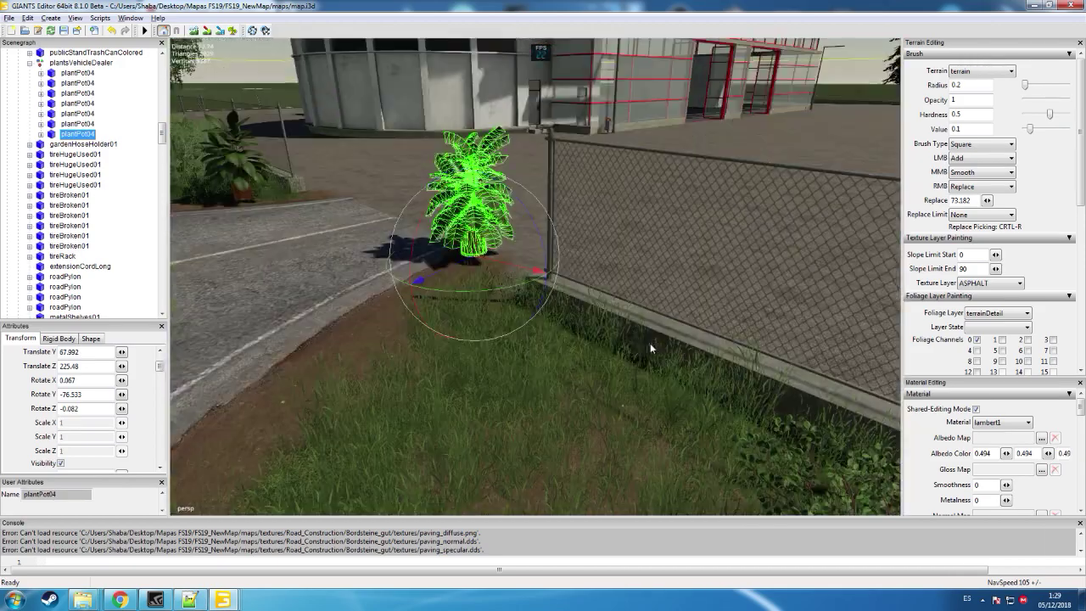
{"action": "scroll", "coordinate": [650, 347], "scroll_direction": "up", "scroll_amount": 5}
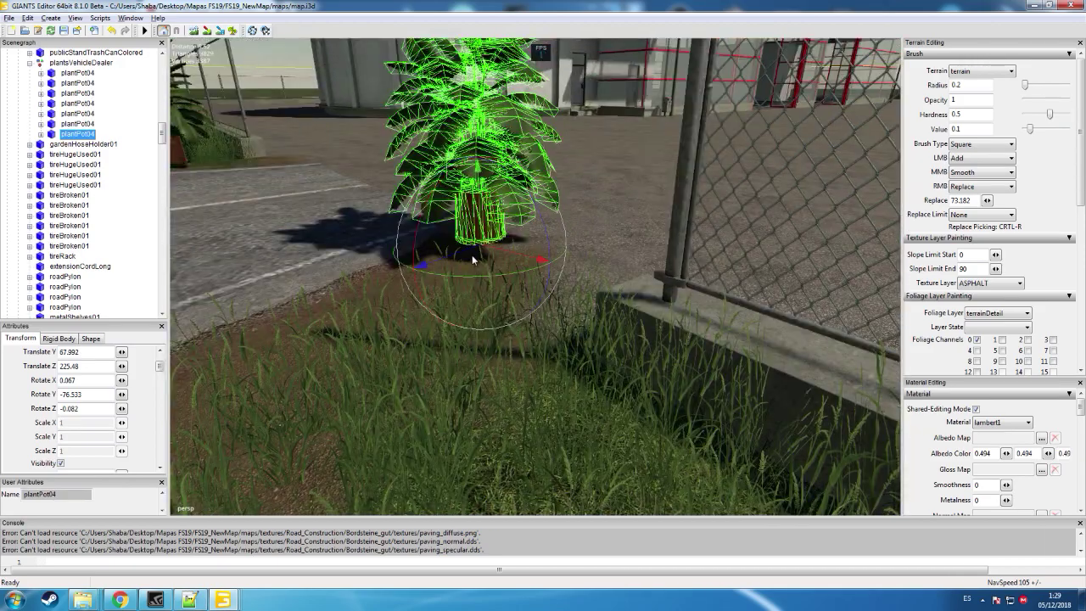
- Reposition the copied plant pot in front of the fenced wall's end, at Translate Z 226.96
{"action": "left_click_drag", "start_coordinate": [472, 254], "coordinate": [321, 328]}
{"action": "left_click_drag", "start_coordinate": [409, 309], "coordinate": [557, 334]}
{"action": "scroll", "coordinate": [340, 299], "scroll_direction": "up", "scroll_amount": 5}
{"action": "scroll", "coordinate": [557, 333], "scroll_direction": "down", "scroll_amount": 4}
{"action": "left_click_drag", "start_coordinate": [574, 291], "coordinate": [600, 304]}
{"action": "scroll", "coordinate": [630, 293], "scroll_direction": "up", "scroll_amount": 5}
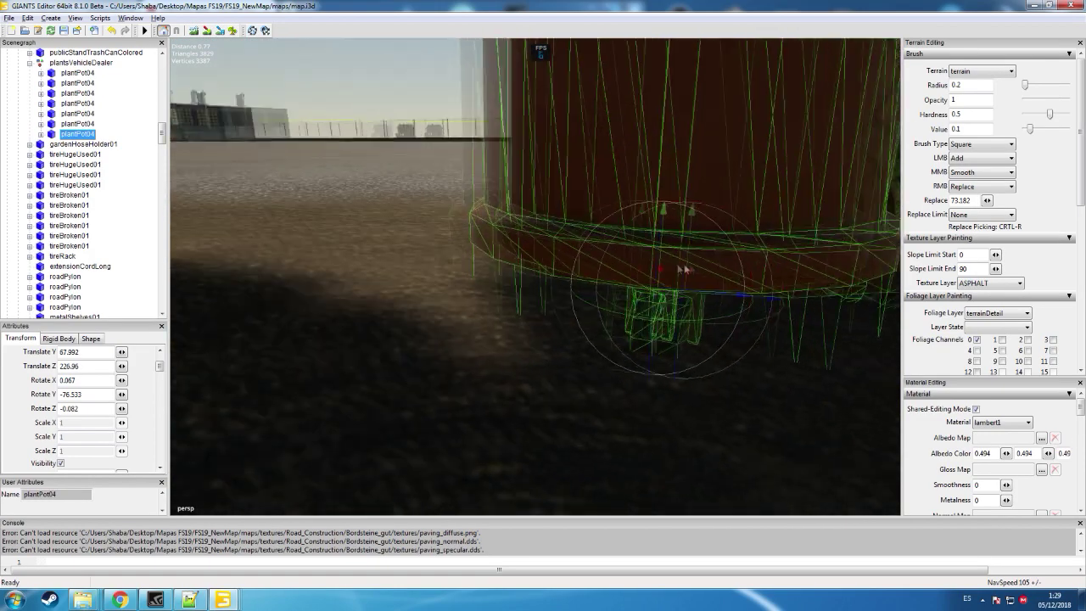
{"action": "scroll", "coordinate": [681, 273], "scroll_direction": "down", "scroll_amount": 5}
- Find the first entrance plant pot's plantPot04 entry in the scenegraph and collapse its branch
{"action": "right_click_drag", "start_coordinate": [599, 303], "coordinate": [557, 303]}
{"action": "left_click_drag", "start_coordinate": [558, 307], "coordinate": [437, 302], "text": "alt"}
{"action": "scroll", "coordinate": [475, 287], "scroll_direction": "up", "scroll_amount": 5}
{"action": "left_click", "coordinate": [416, 319]}
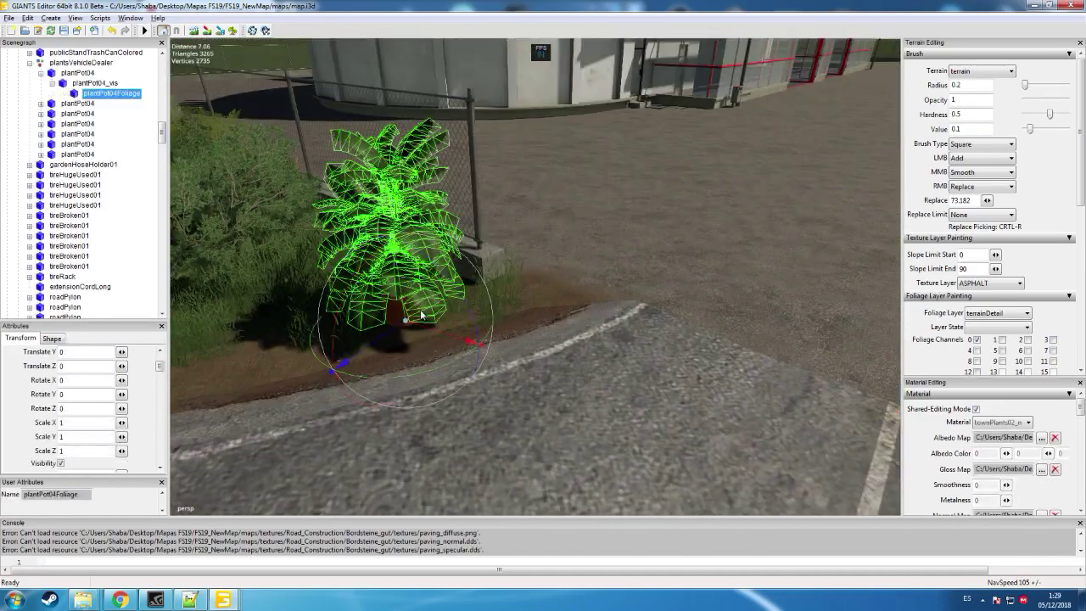
{"action": "left_click", "coordinate": [78, 72]}
{"action": "left_click", "coordinate": [41, 73]}
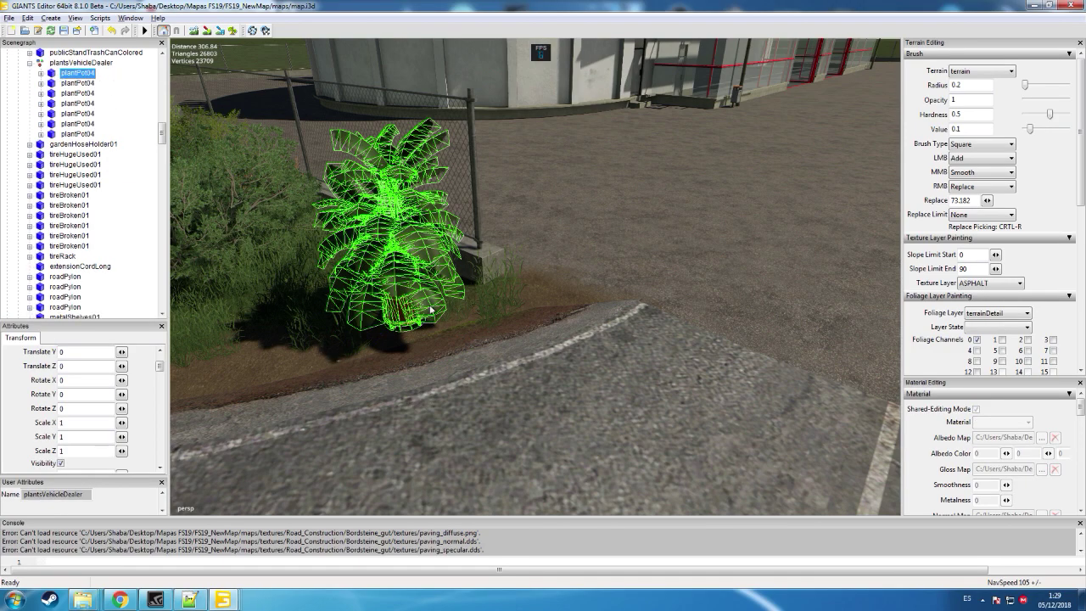
{"action": "left_click_drag", "start_coordinate": [225, 139], "coordinate": [430, 211], "text": "alt"}
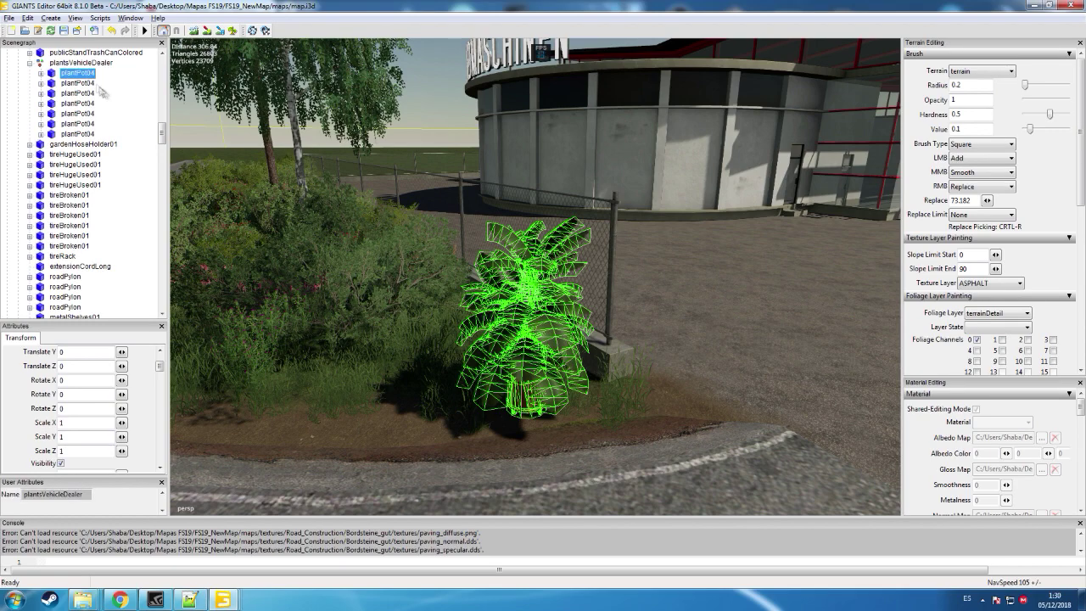
{"action": "left_click", "coordinate": [278, 136]}
{"action": "key", "text": "ctrl+z"}
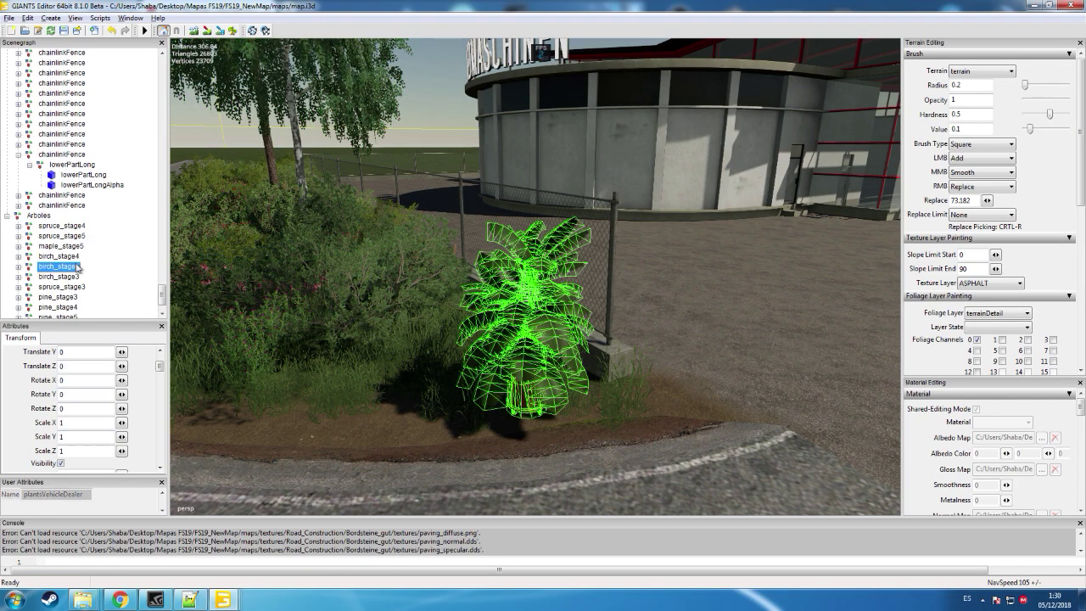
{"action": "left_click_drag", "start_coordinate": [436, 348], "coordinate": [704, 378], "text": "alt"}
{"action": "scroll", "coordinate": [681, 386], "scroll_direction": "down", "scroll_amount": 5}
- Locate the entrance plant pot under plantsVehicleDealer, select its plantPot04 entry, and collapse the expanded branch
{"action": "left_click", "coordinate": [601, 303]}
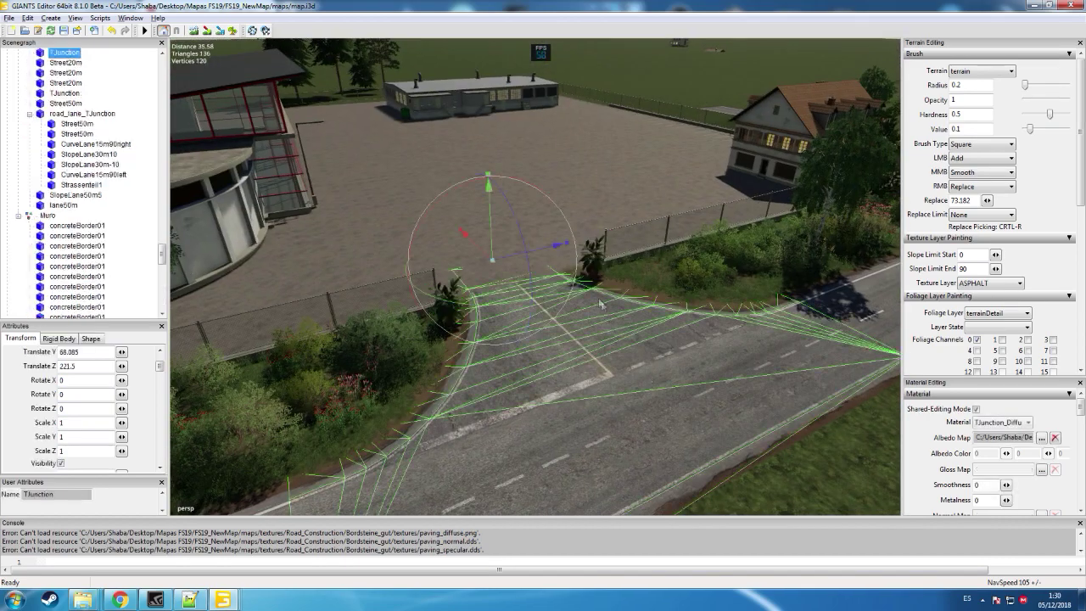
{"action": "left_click", "coordinate": [435, 196]}
{"action": "left_click", "coordinate": [450, 312]}
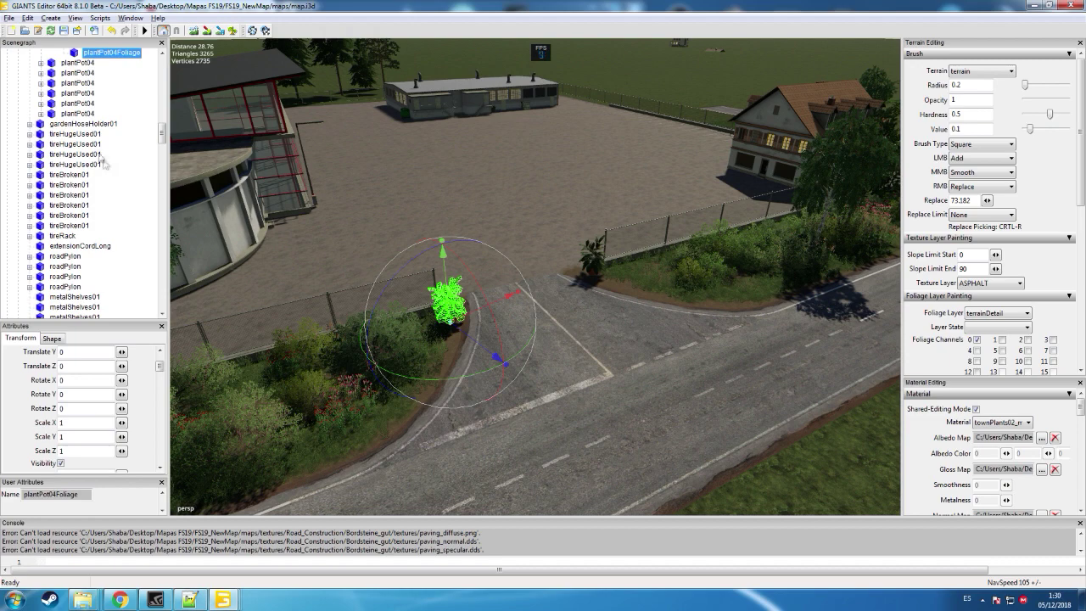
{"action": "left_click", "coordinate": [161, 54]}
{"action": "left_click", "coordinate": [161, 54]}
{"action": "left_click", "coordinate": [162, 54]}
{"action": "left_click", "coordinate": [77, 62]}
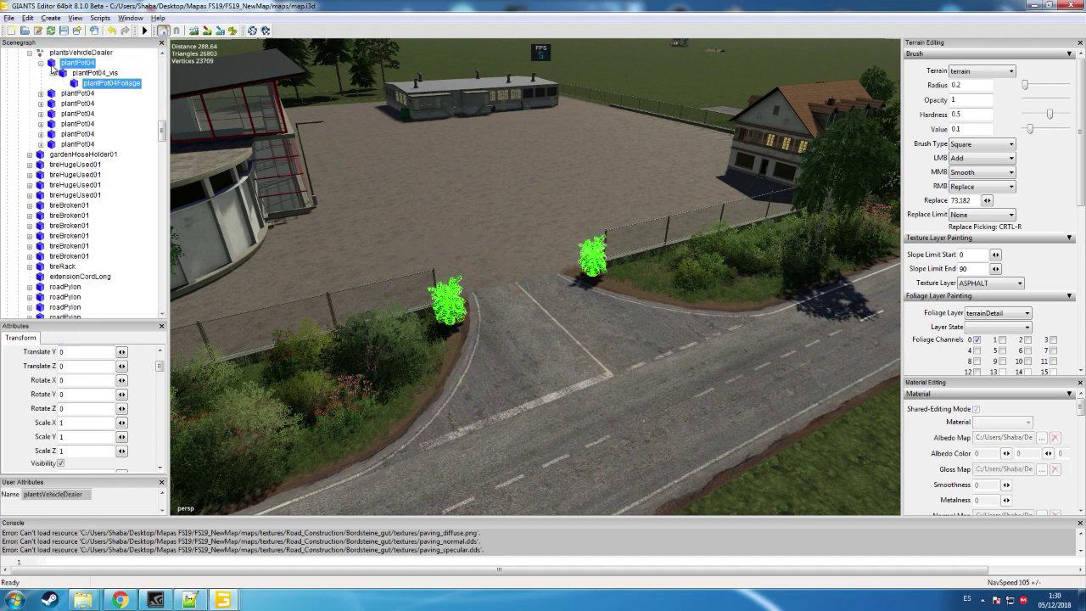
{"action": "left_click", "coordinate": [40, 65]}
- Examine the dealer yard, its buildings, and the planted road entrance from several sides
{"action": "left_click_drag", "start_coordinate": [500, 260], "coordinate": [321, 261], "text": "alt"}
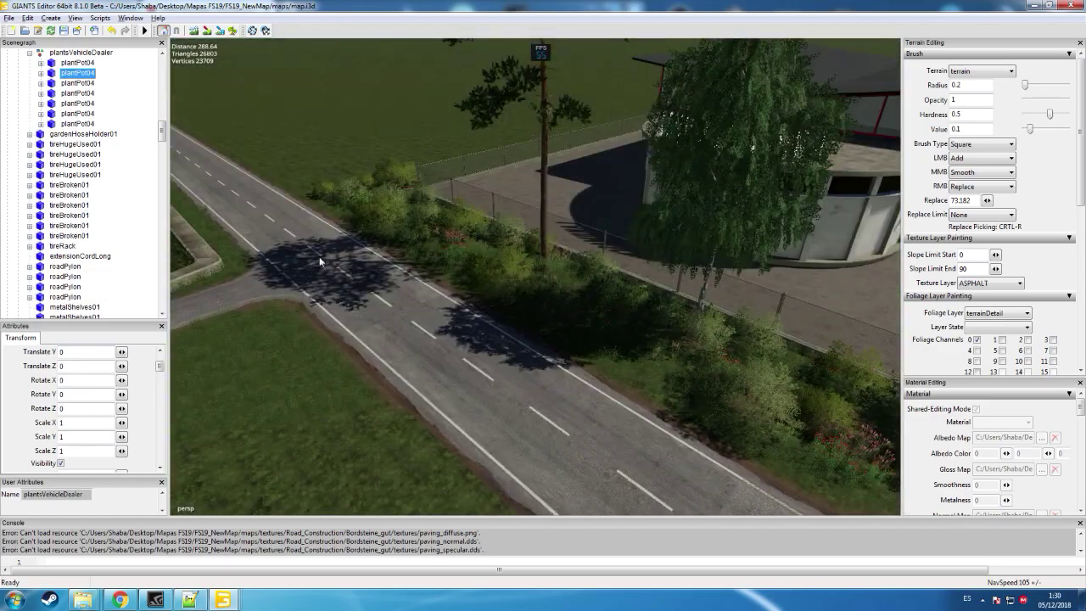
{"action": "scroll", "coordinate": [557, 250], "scroll_direction": "down", "scroll_amount": 6}
{"action": "left_click_drag", "start_coordinate": [565, 231], "coordinate": [525, 255], "text": "alt"}
{"action": "scroll", "coordinate": [684, 233], "scroll_direction": "up", "scroll_amount": 7}
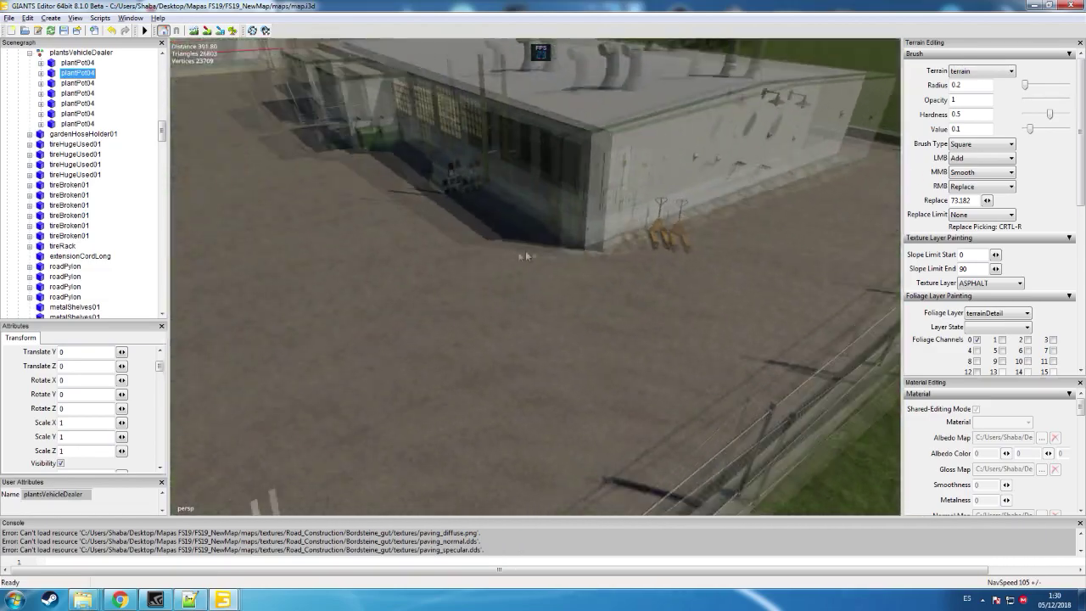
{"action": "right_click_drag", "start_coordinate": [525, 254], "coordinate": [486, 252]}
{"action": "left_click_drag", "start_coordinate": [597, 243], "coordinate": [679, 235], "text": "alt"}
{"action": "scroll", "coordinate": [492, 243], "scroll_direction": "down", "scroll_amount": 4}
{"action": "scroll", "coordinate": [531, 195], "scroll_direction": "up", "scroll_amount": 6}
{"action": "right_click_drag", "start_coordinate": [677, 229], "coordinate": [728, 222]}
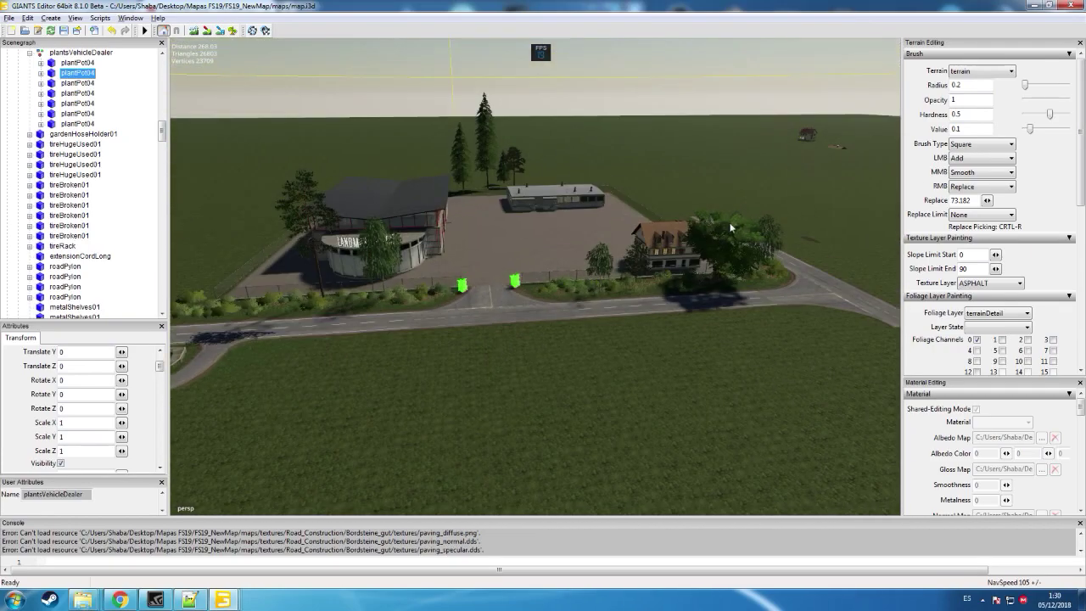